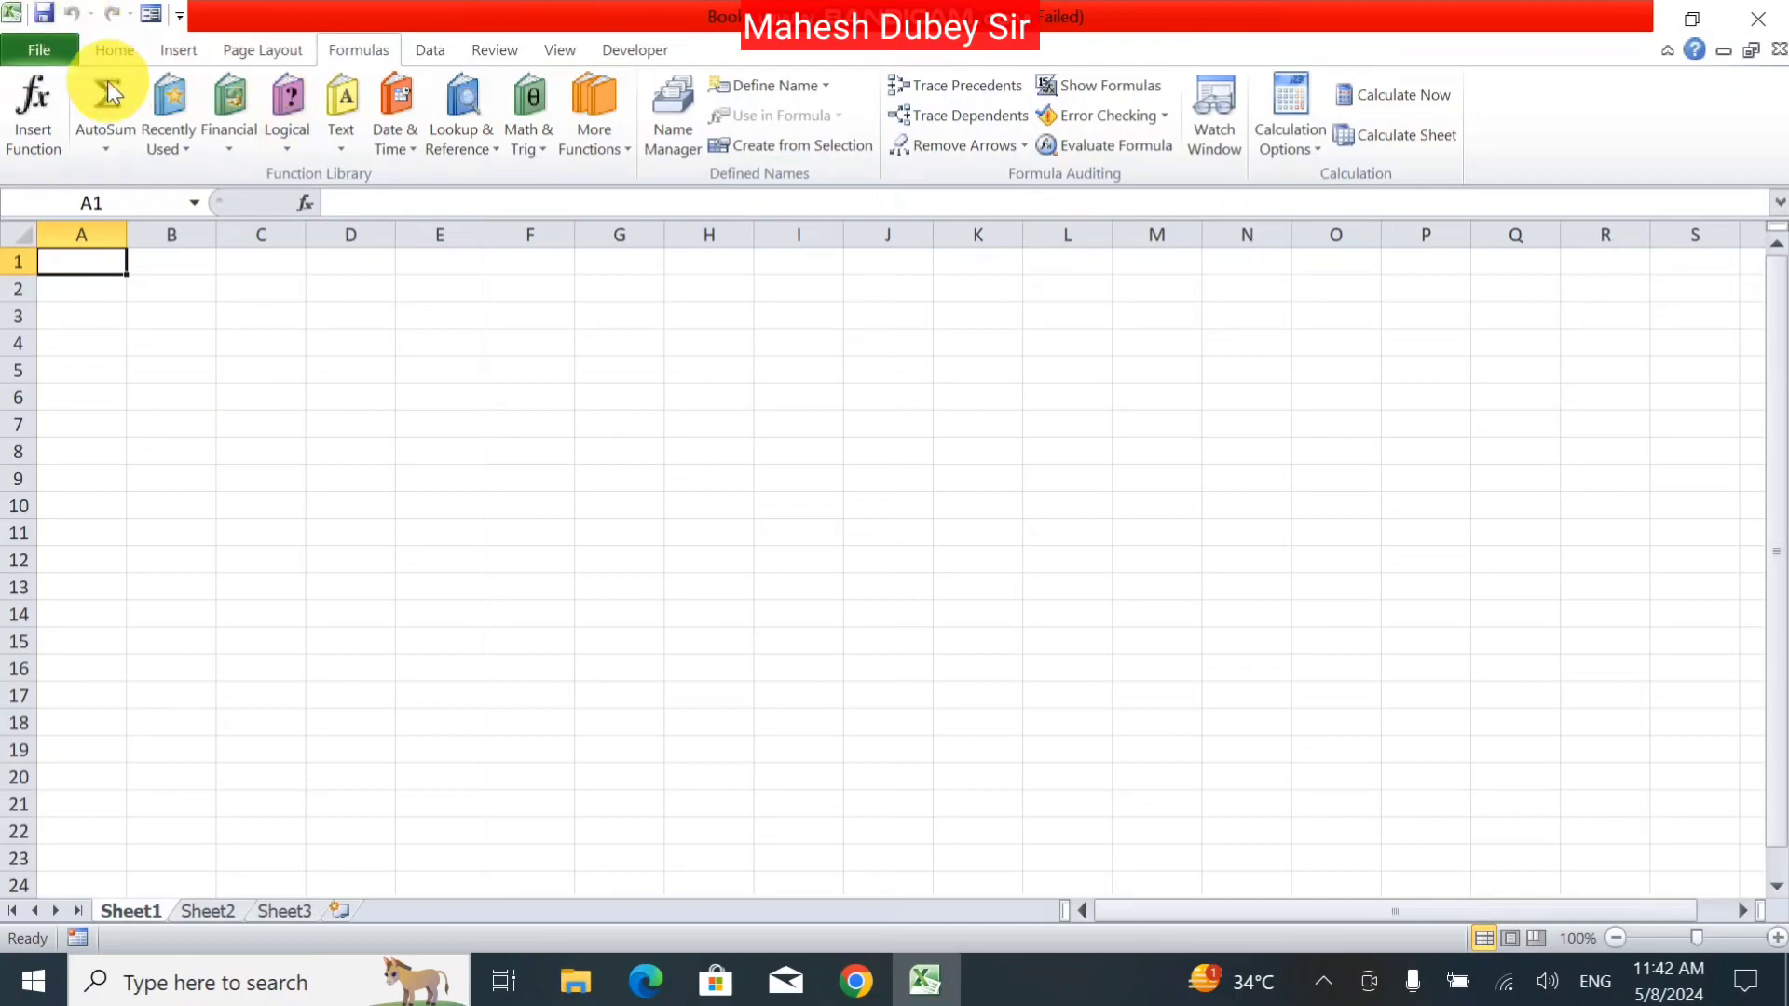
Step: Type the headers Name, Address and Fee across A1:C1
click(249, 56)
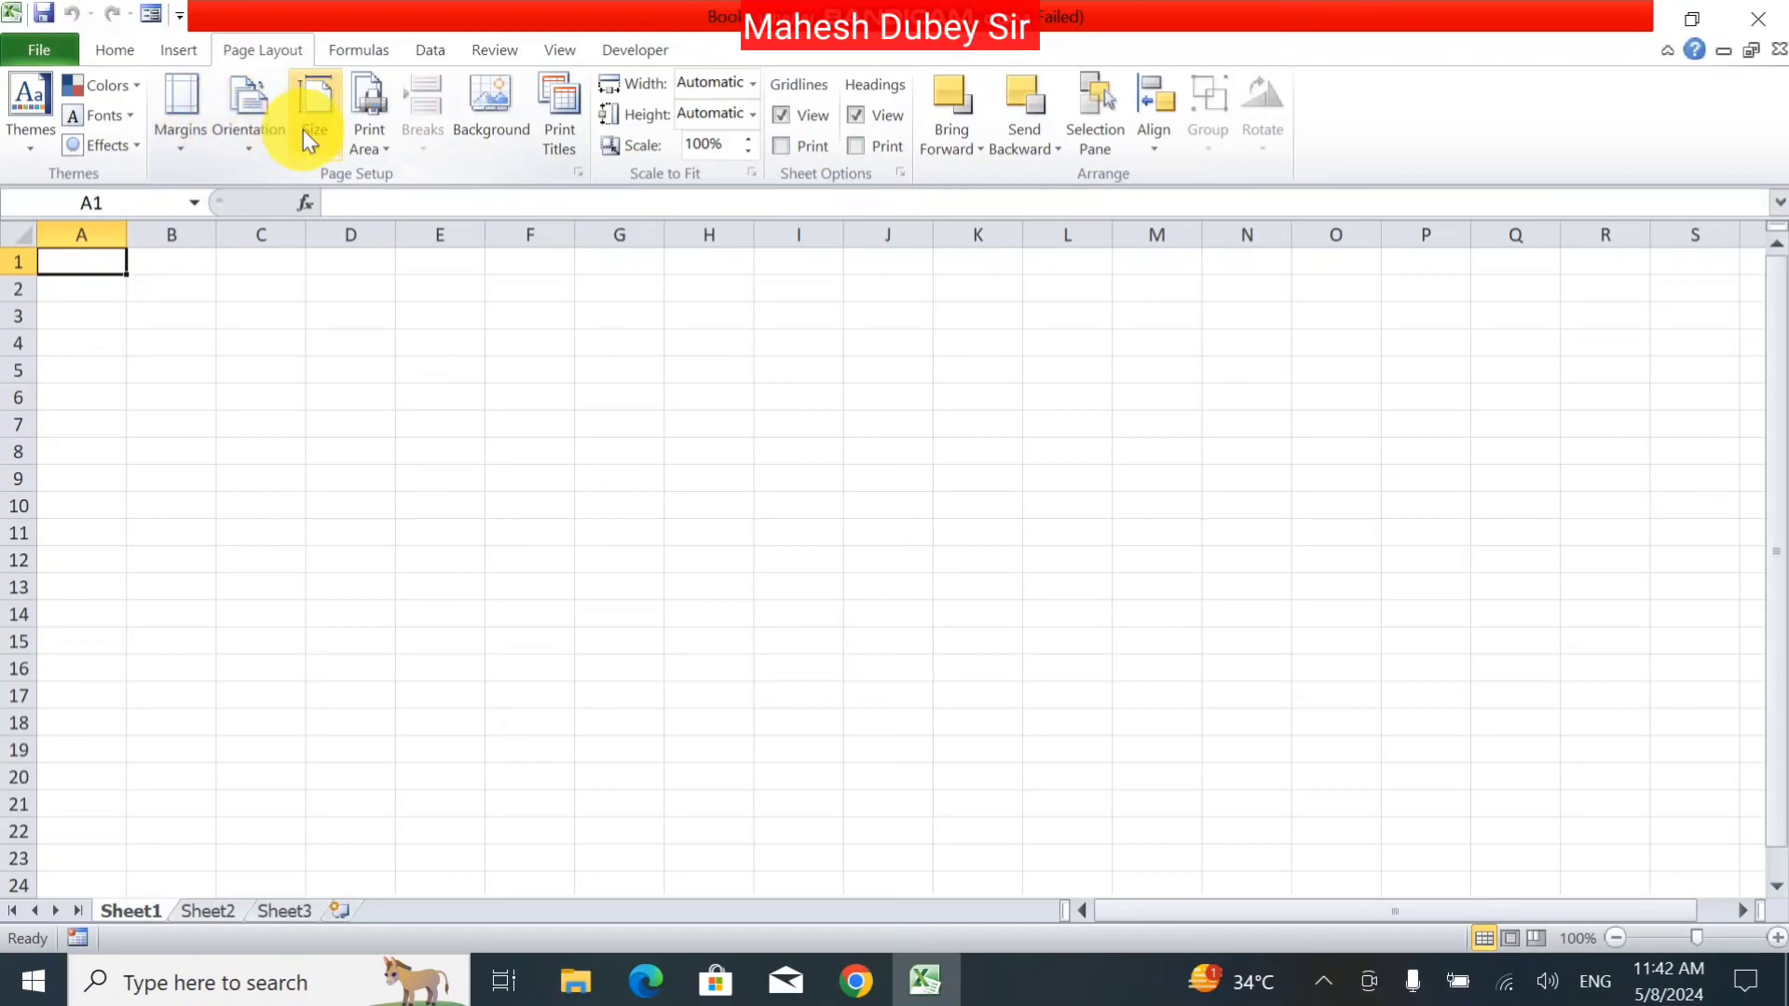
click(340, 47)
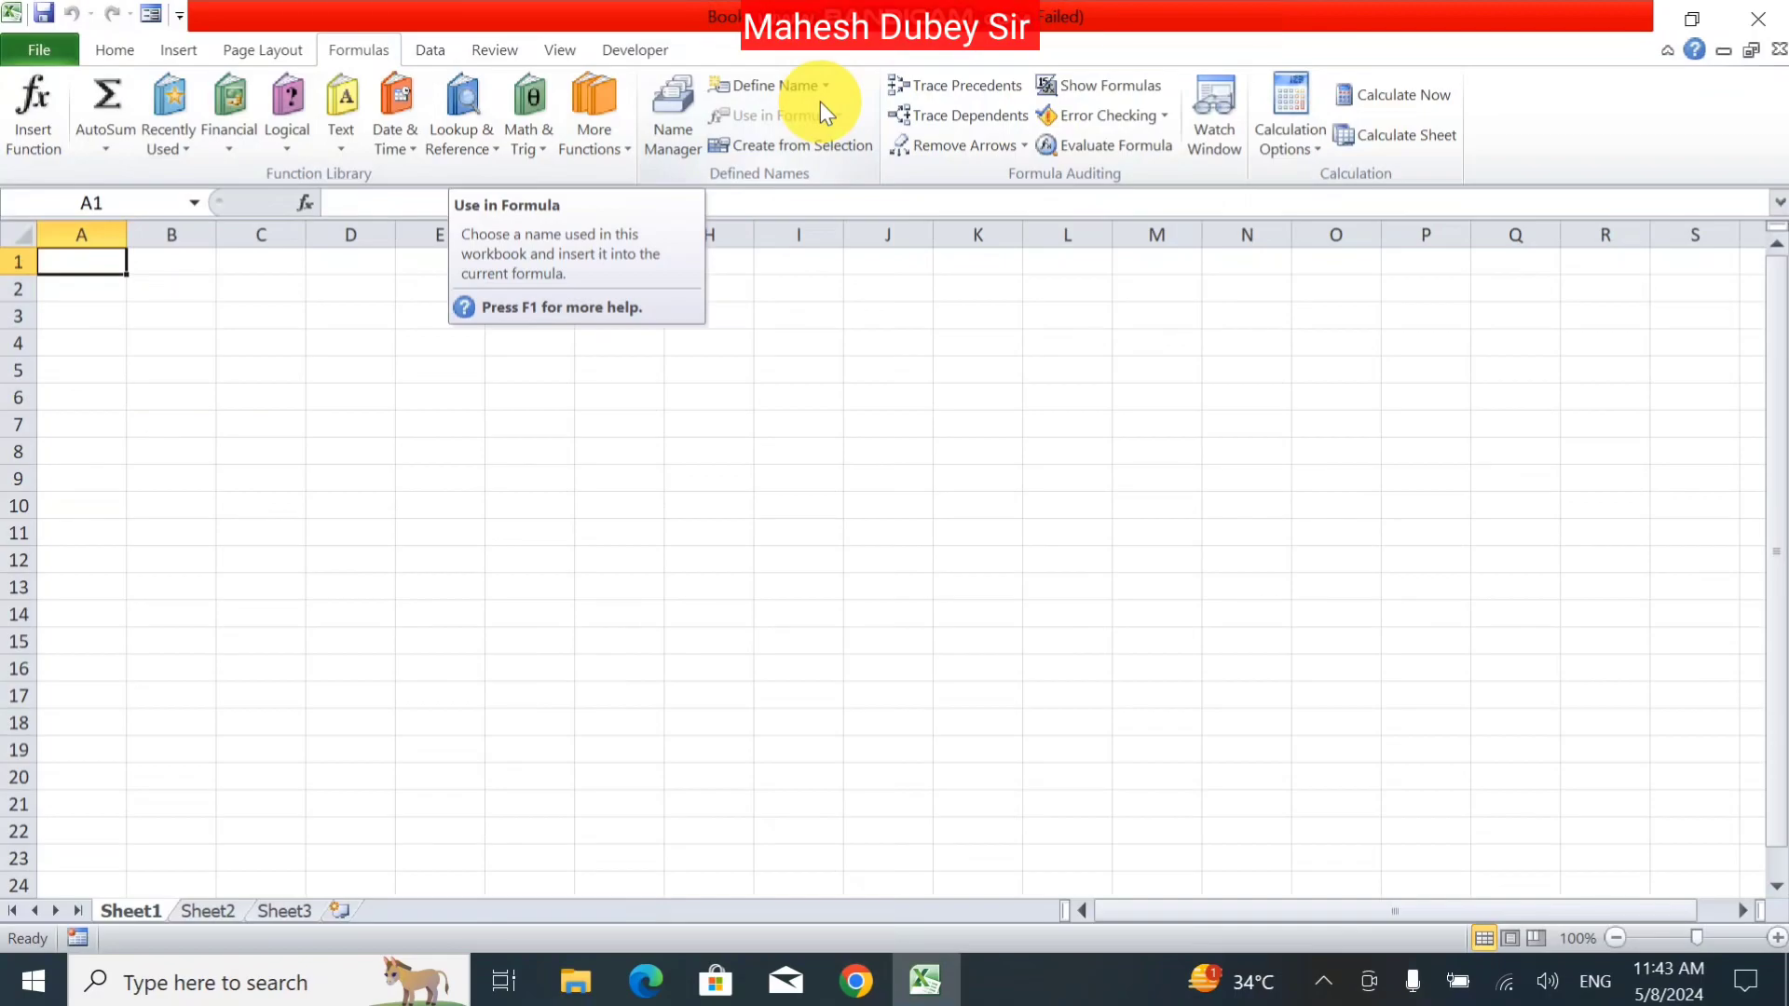
text(Nam)
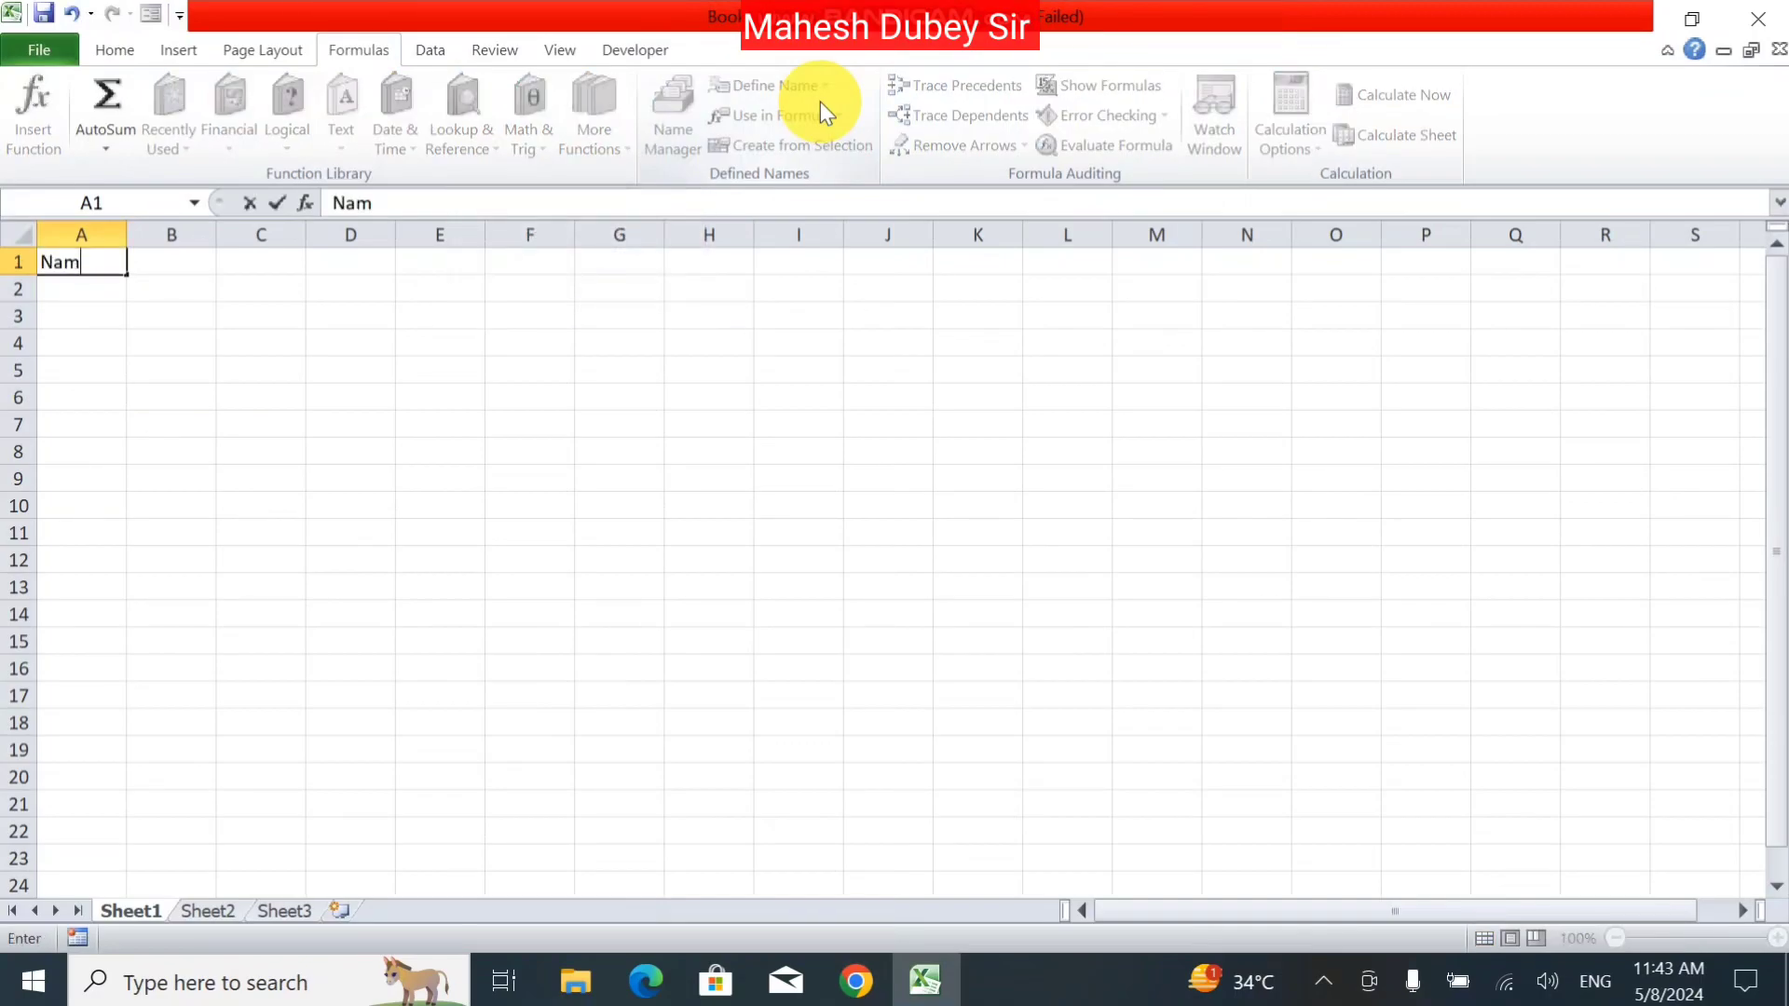
text(e)
key(Tab)
text(Add)
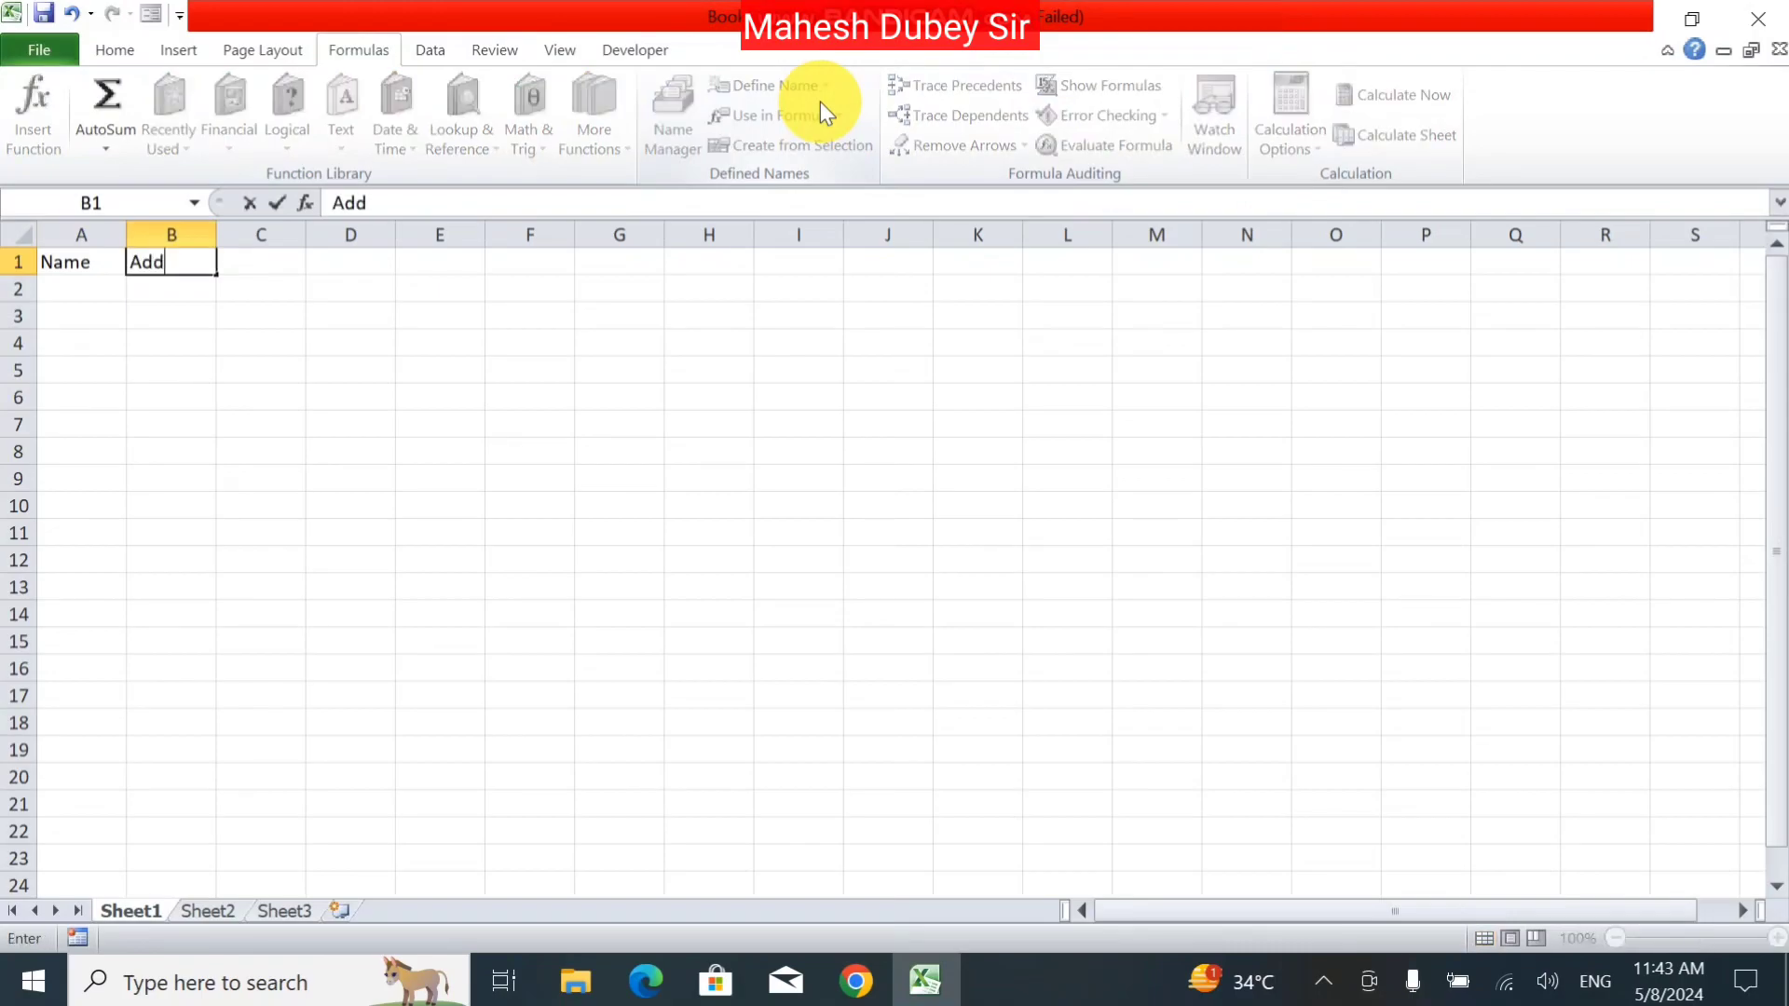
text(ress)
key(Tab)
text(Fee)
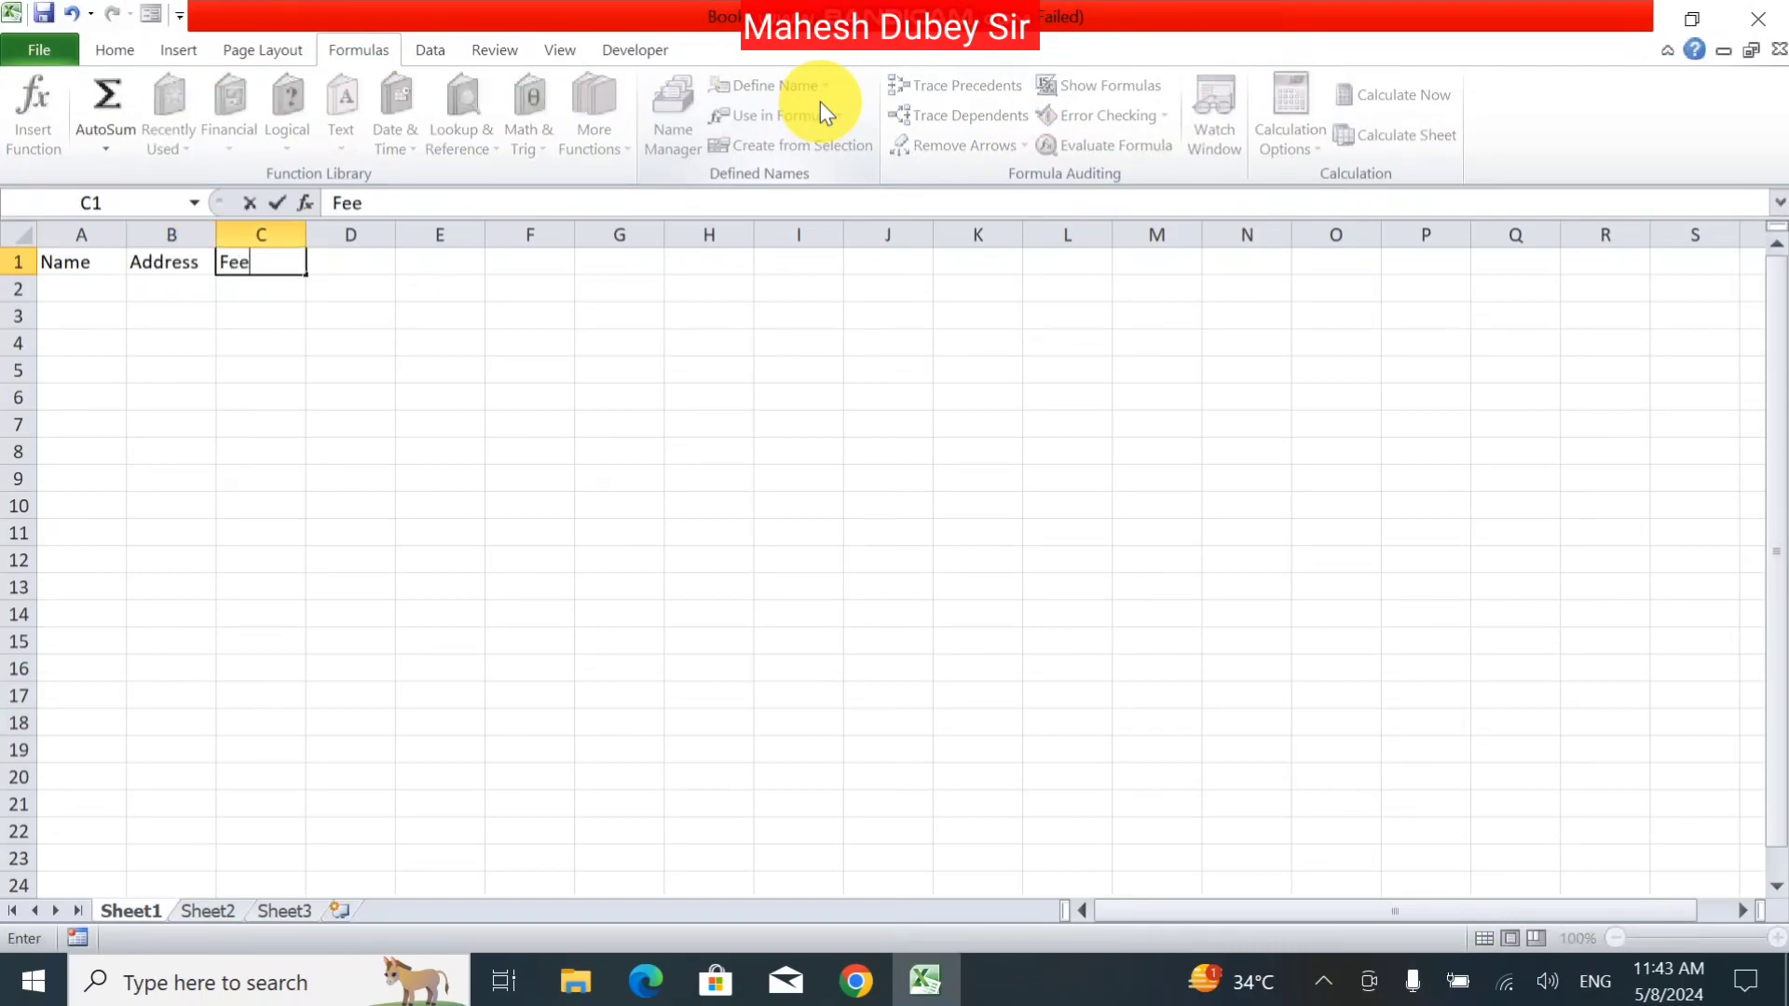
key(Tab)
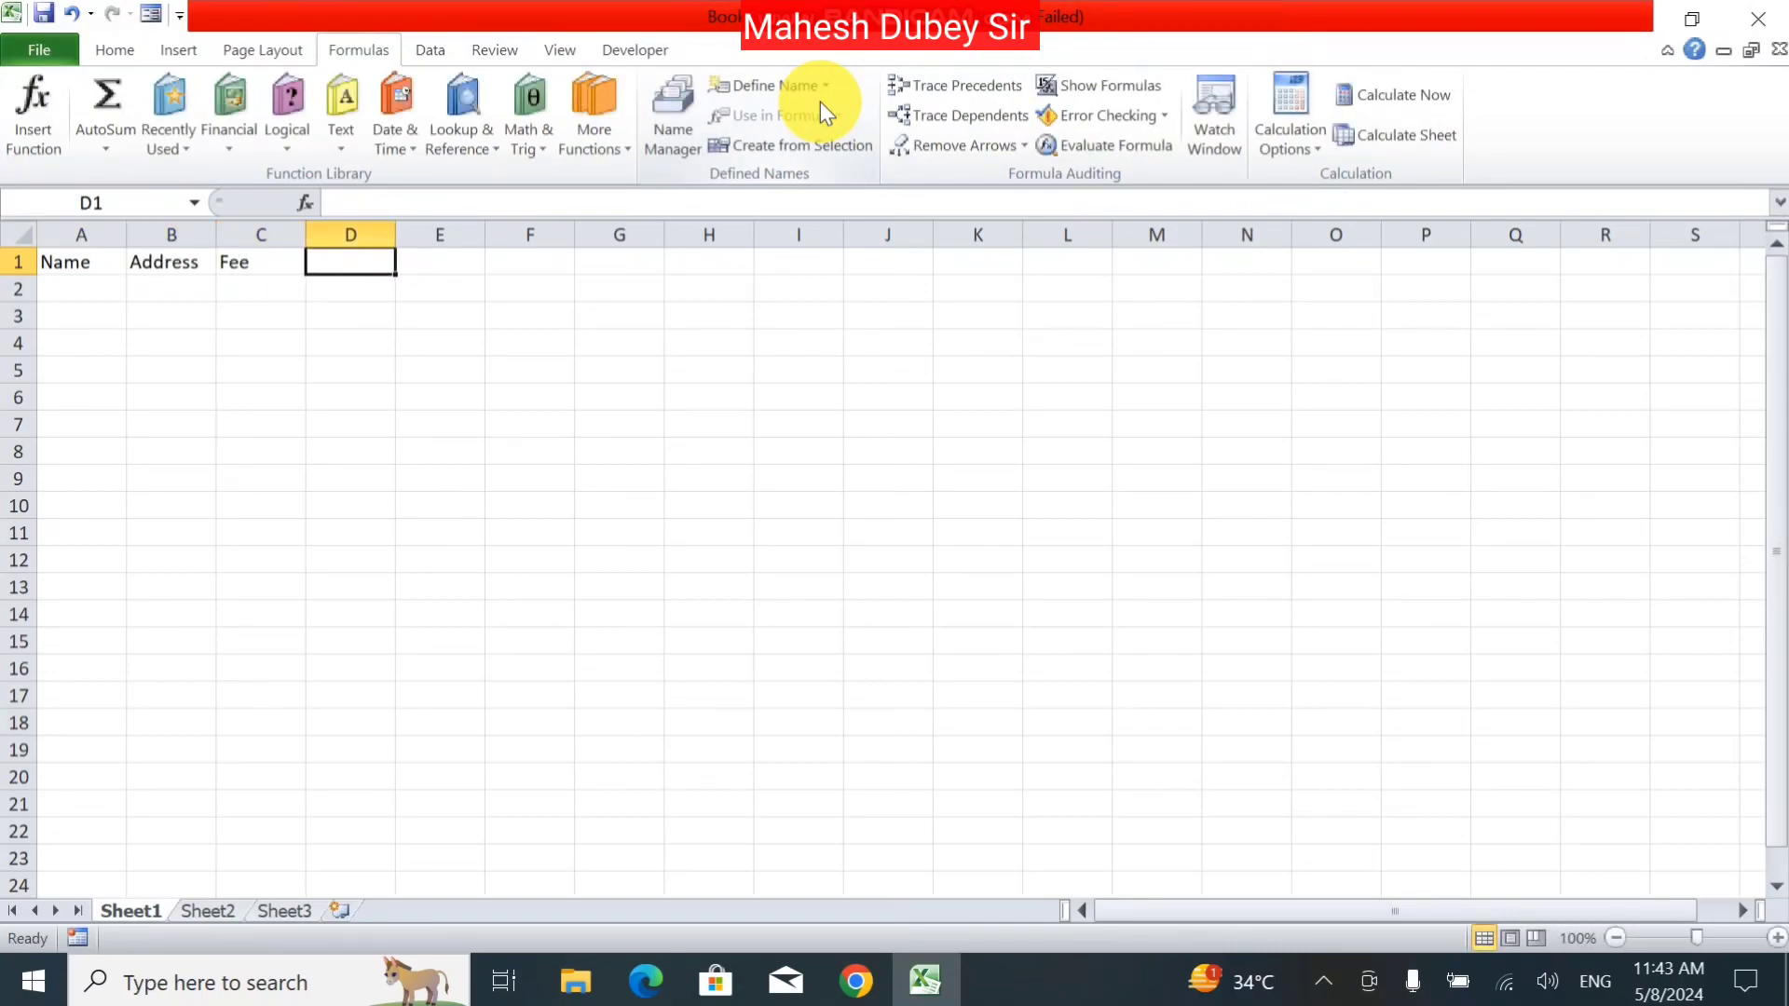
Step: Enter short sample names such as A, b, r, gf, h, f and re down A2:A12
click(235, 283)
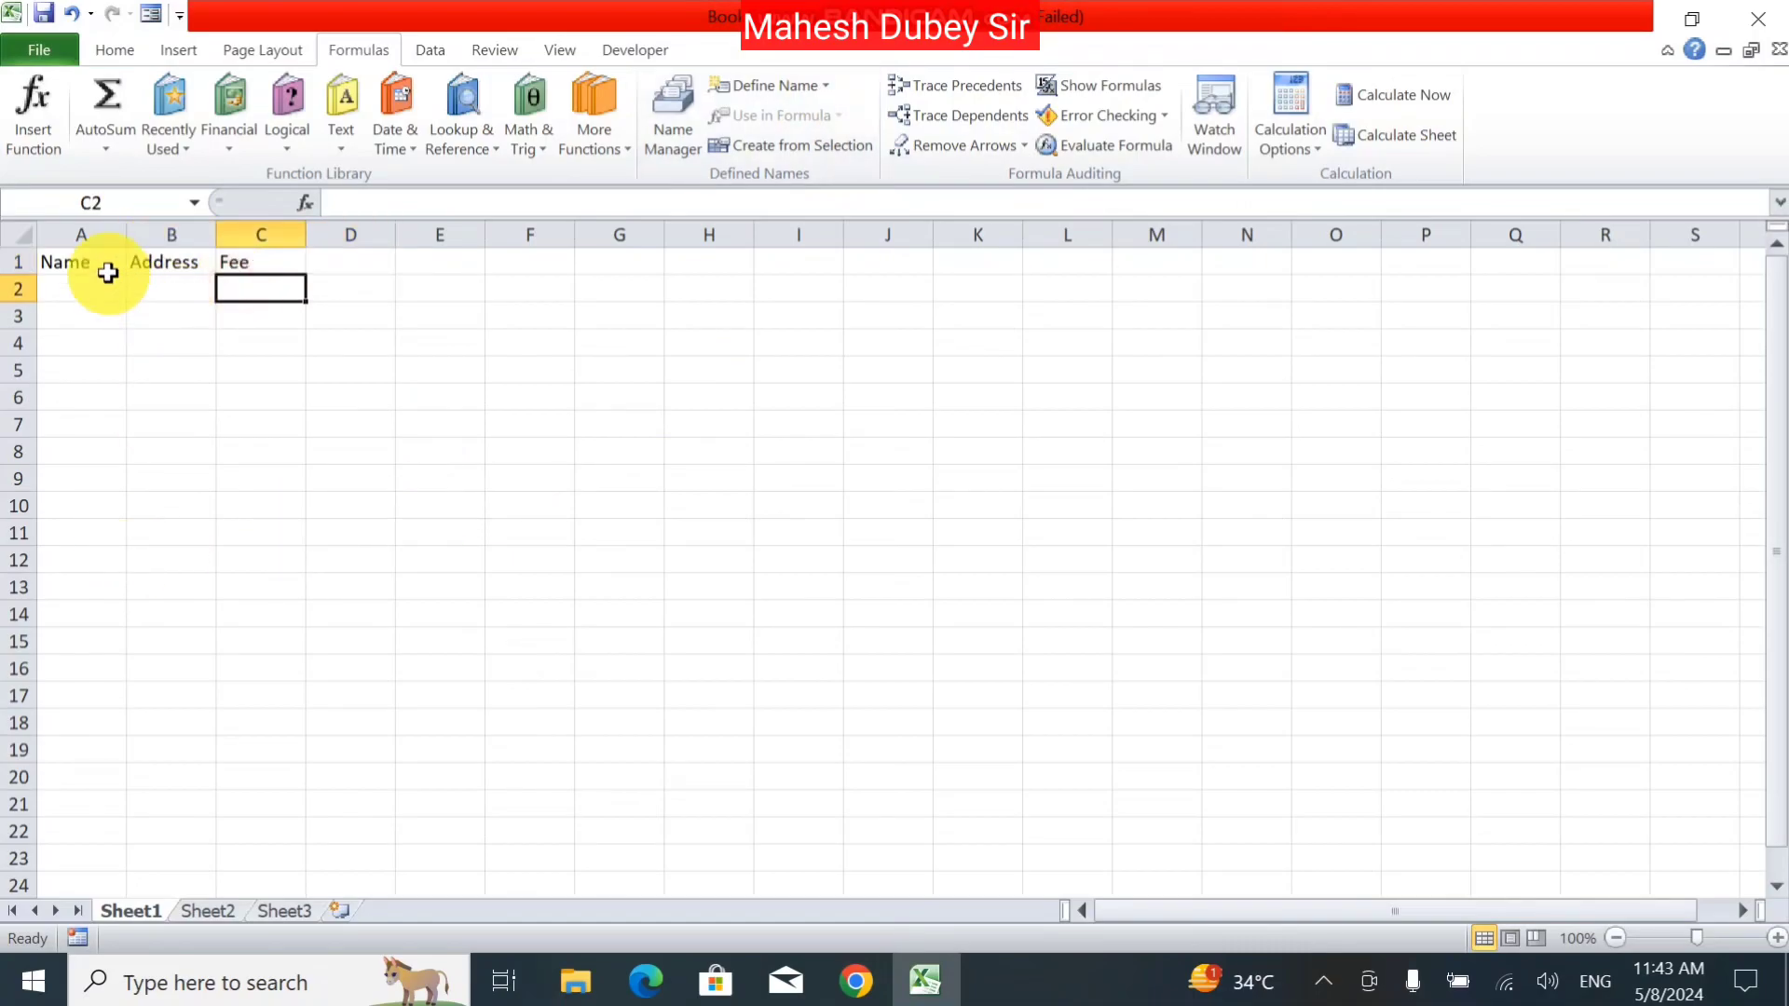
click(108, 281)
text(A)
key(Return)
text(b)
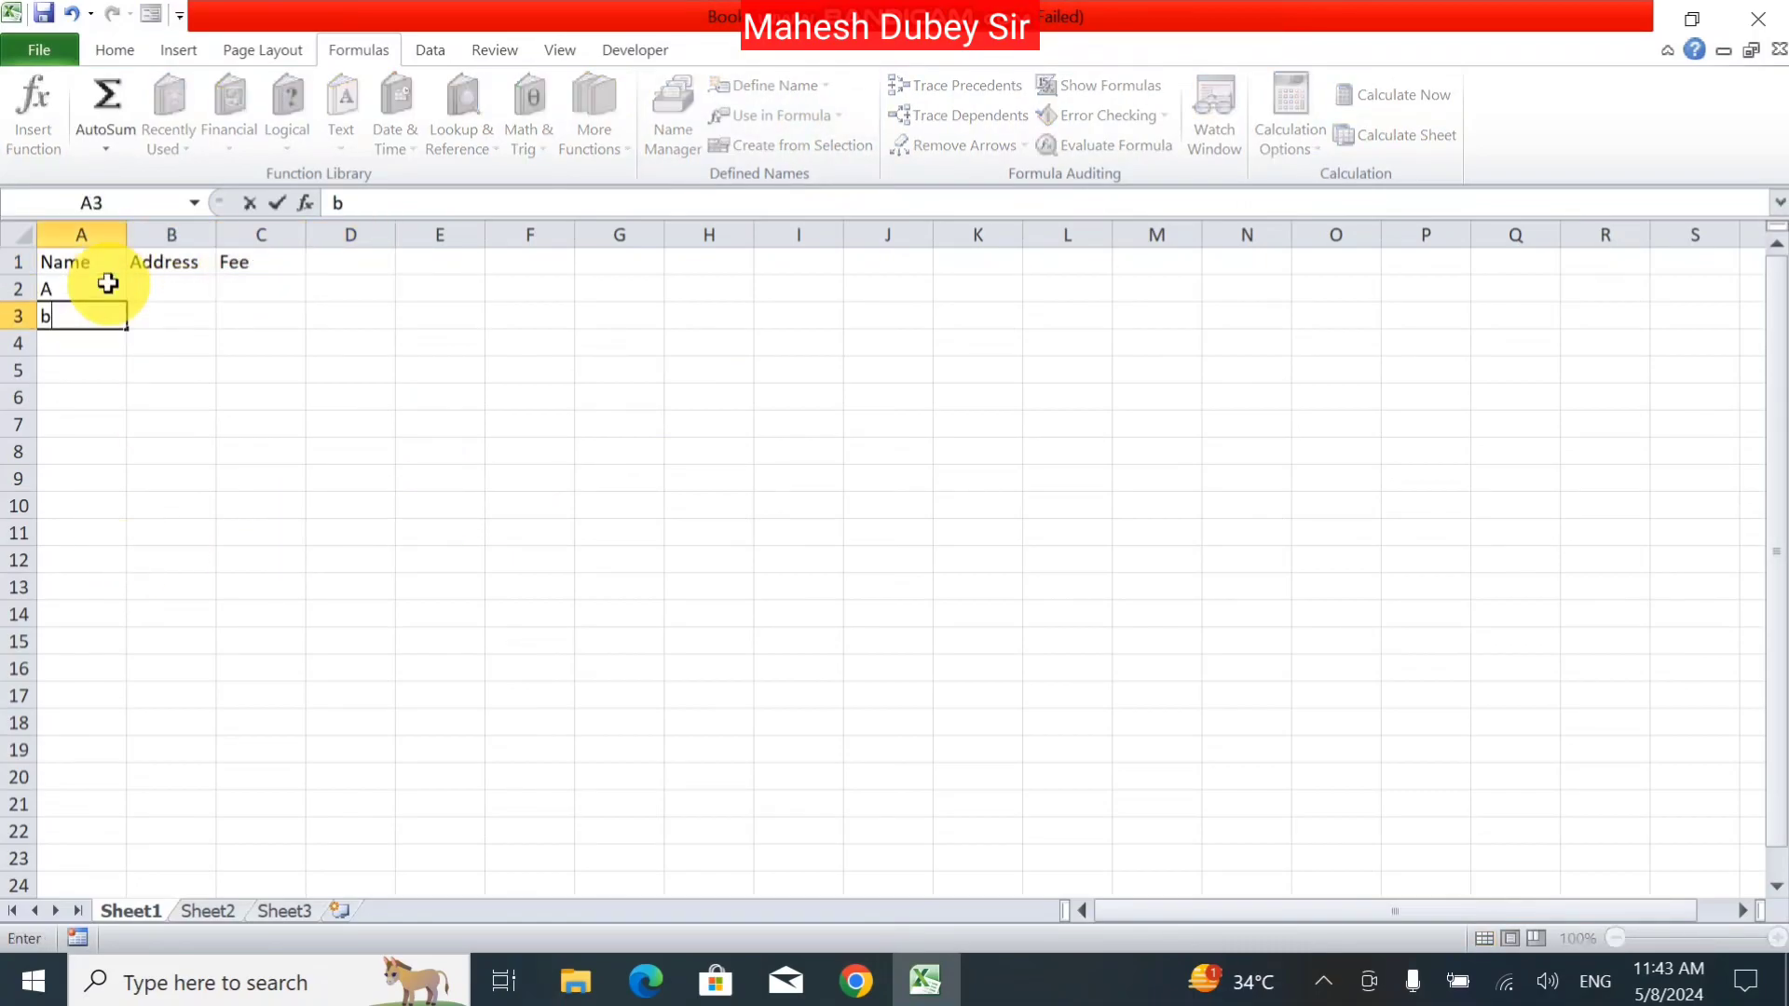
key(Return)
text(c d e r)
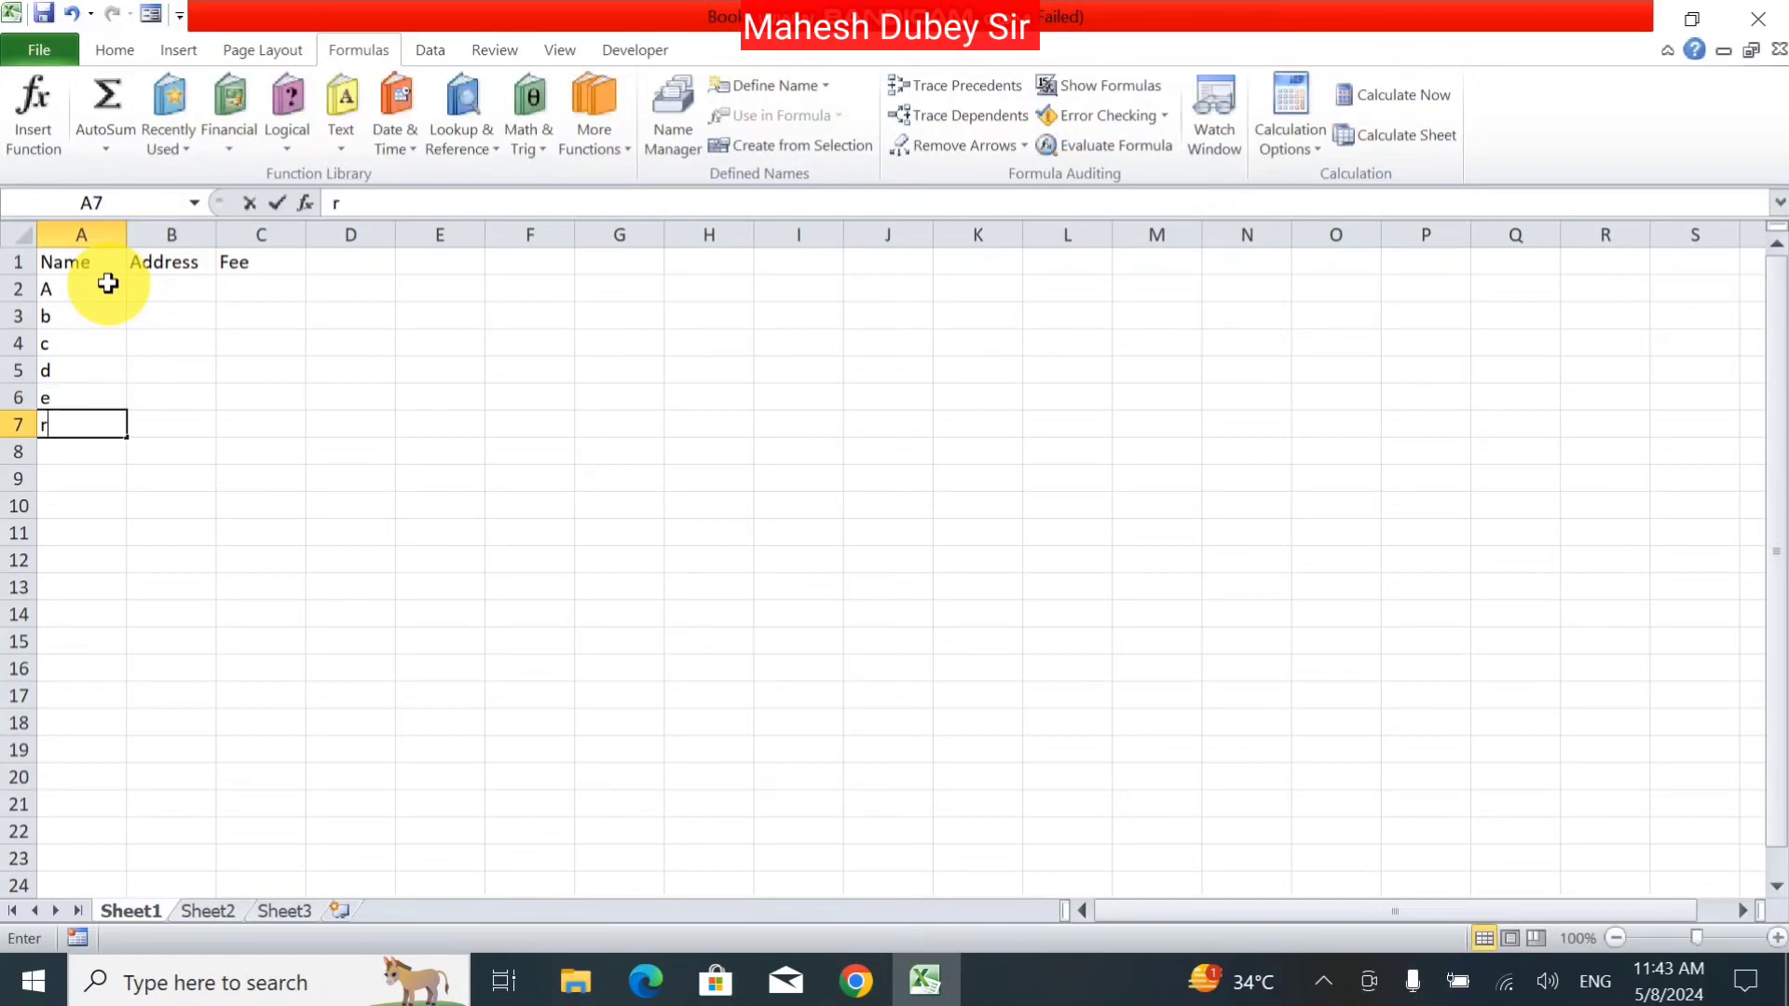
key(Return)
text(gf)
key(Return)
text(h)
key(Return)
text(f)
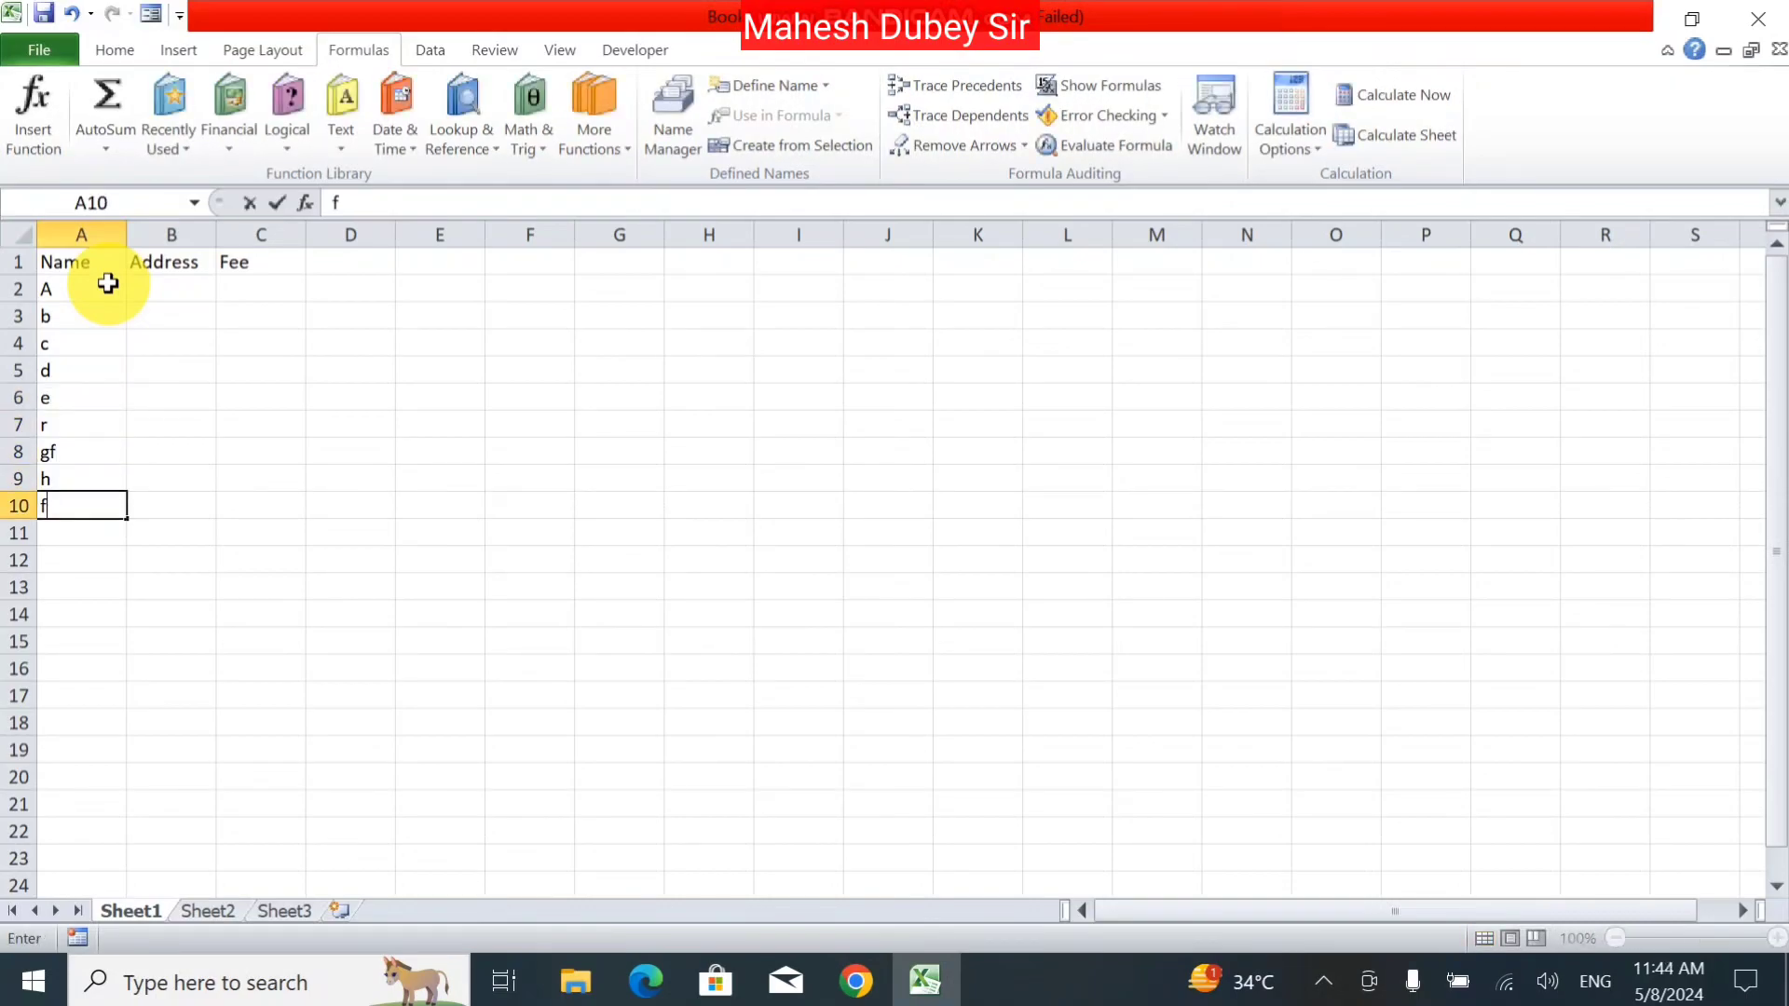
key(Return)
key(Return)
text(r)
key(Up)
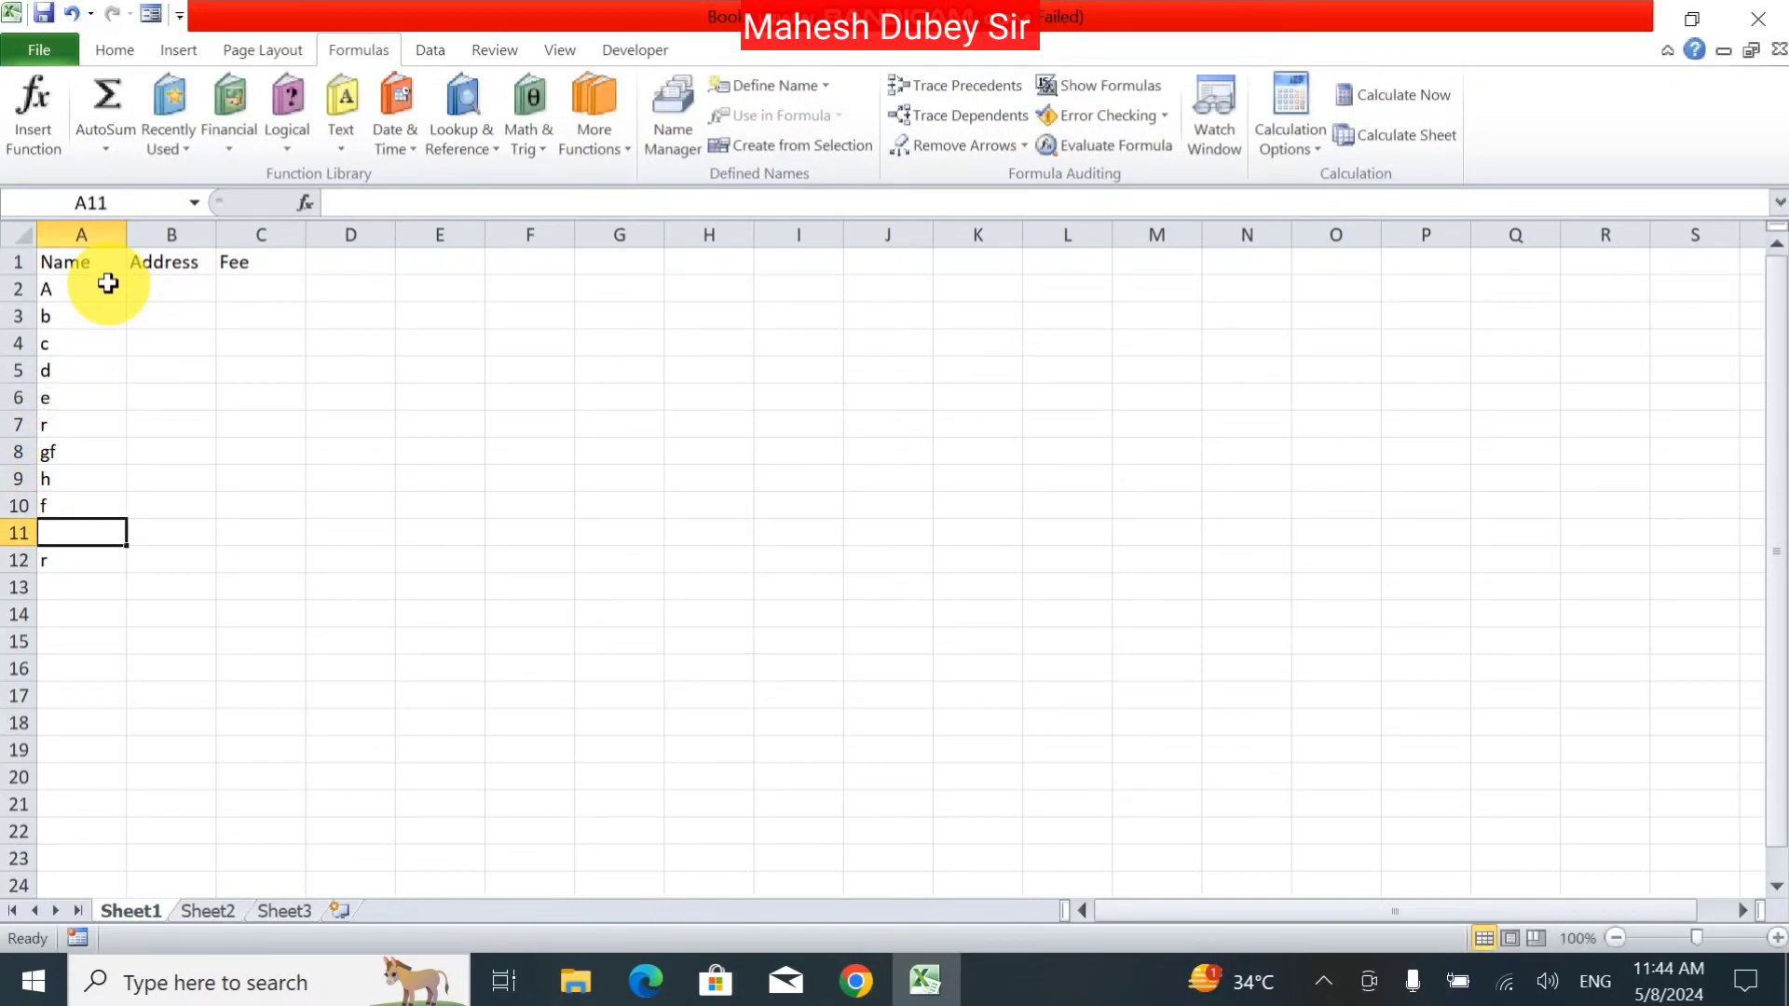
text(re)
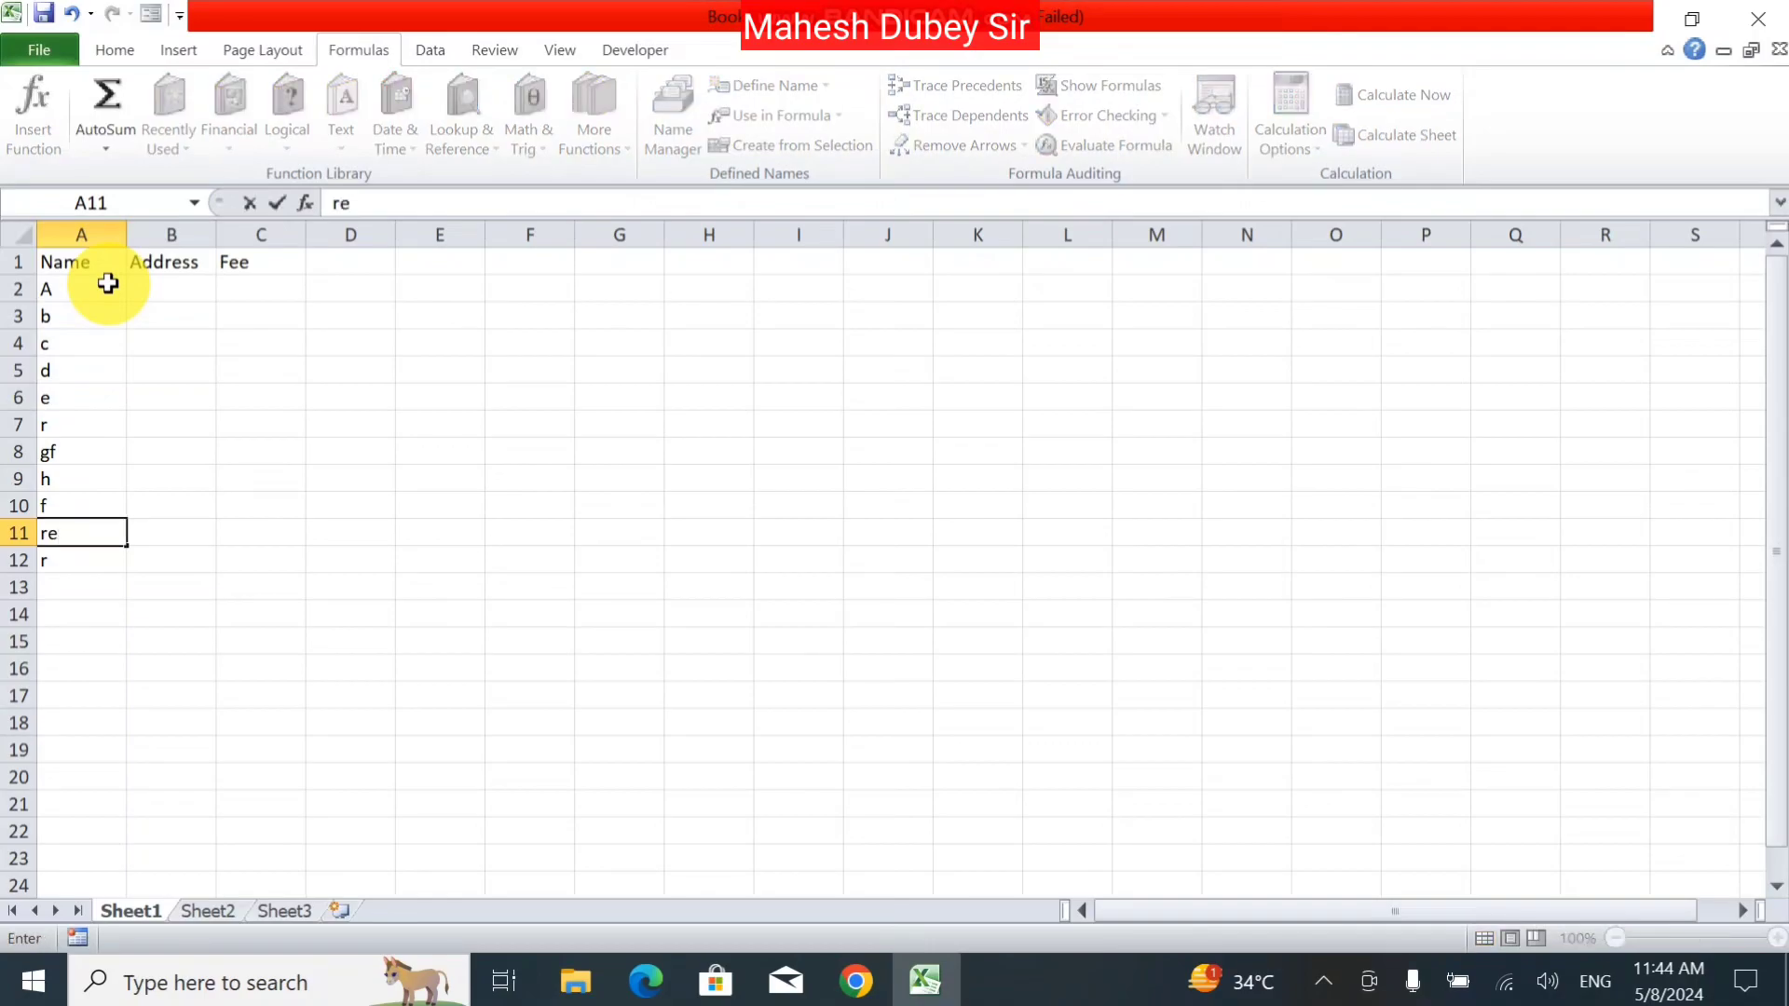
key(Up)
key(Up)
key(Up)
key(Up)
key(Up)
key(Up)
key(Up)
key(Up)
key(Up)
Step: Enter the addresses df and fg in B2:B3
key(Right)
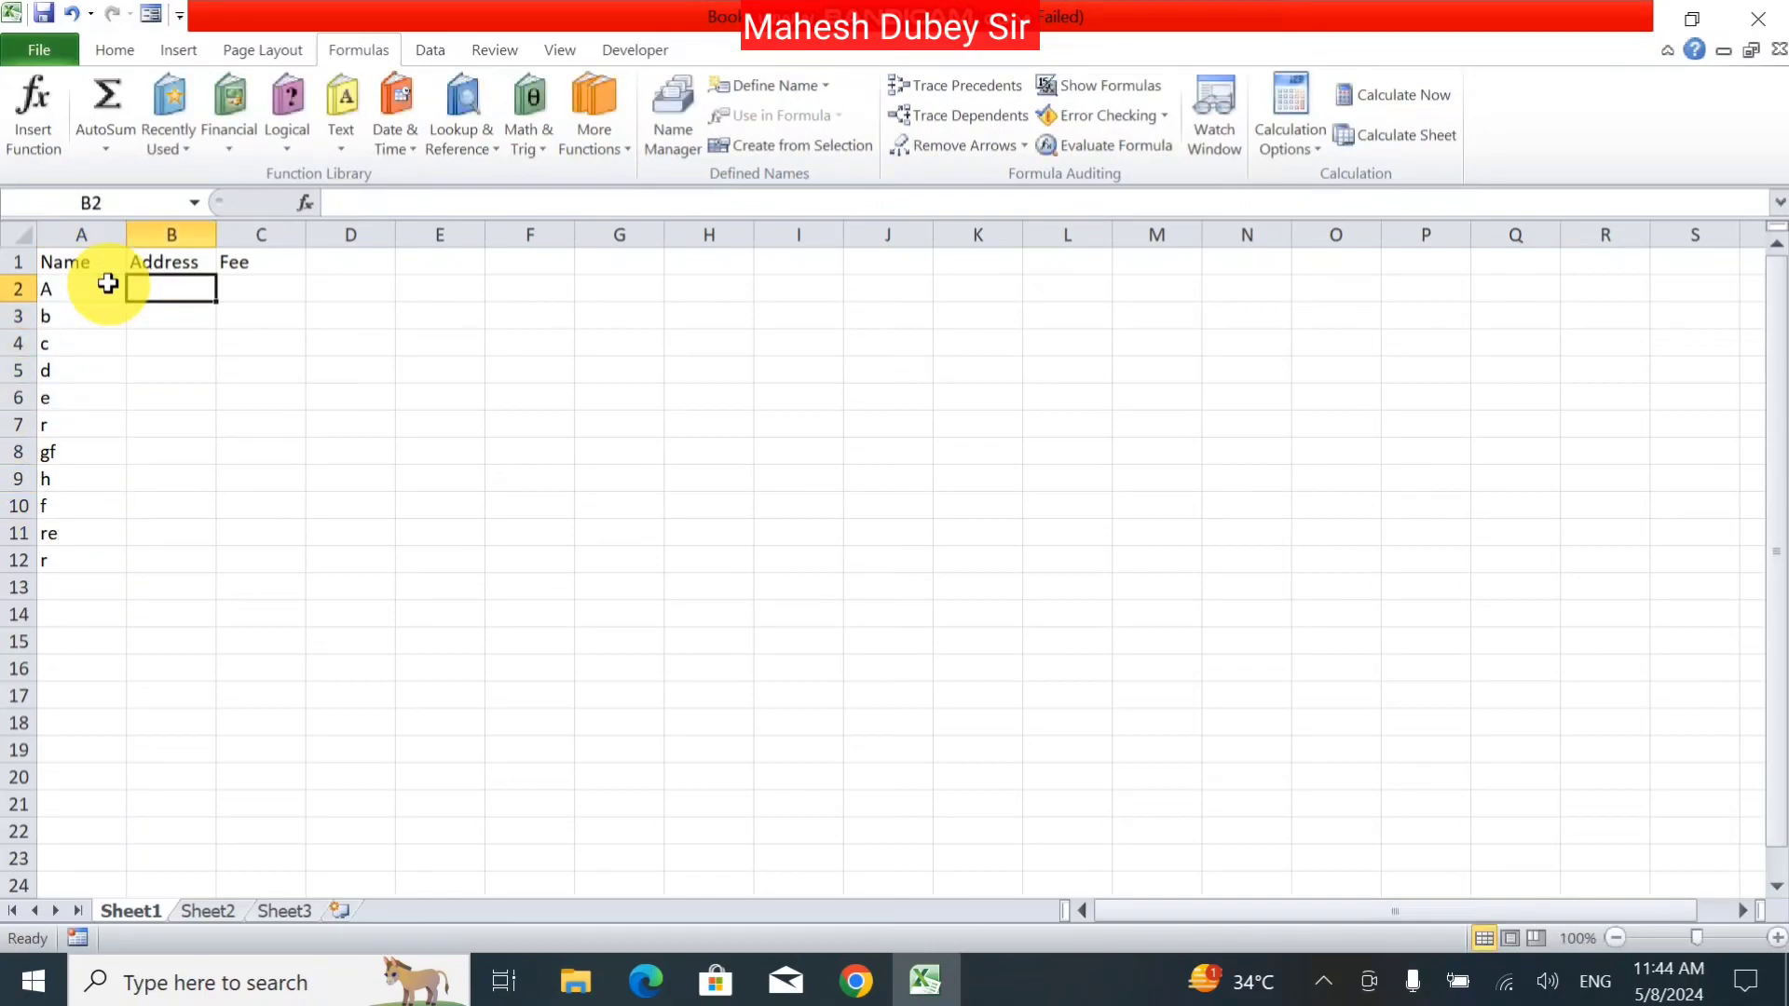
text(df)
key(Return)
text(df)
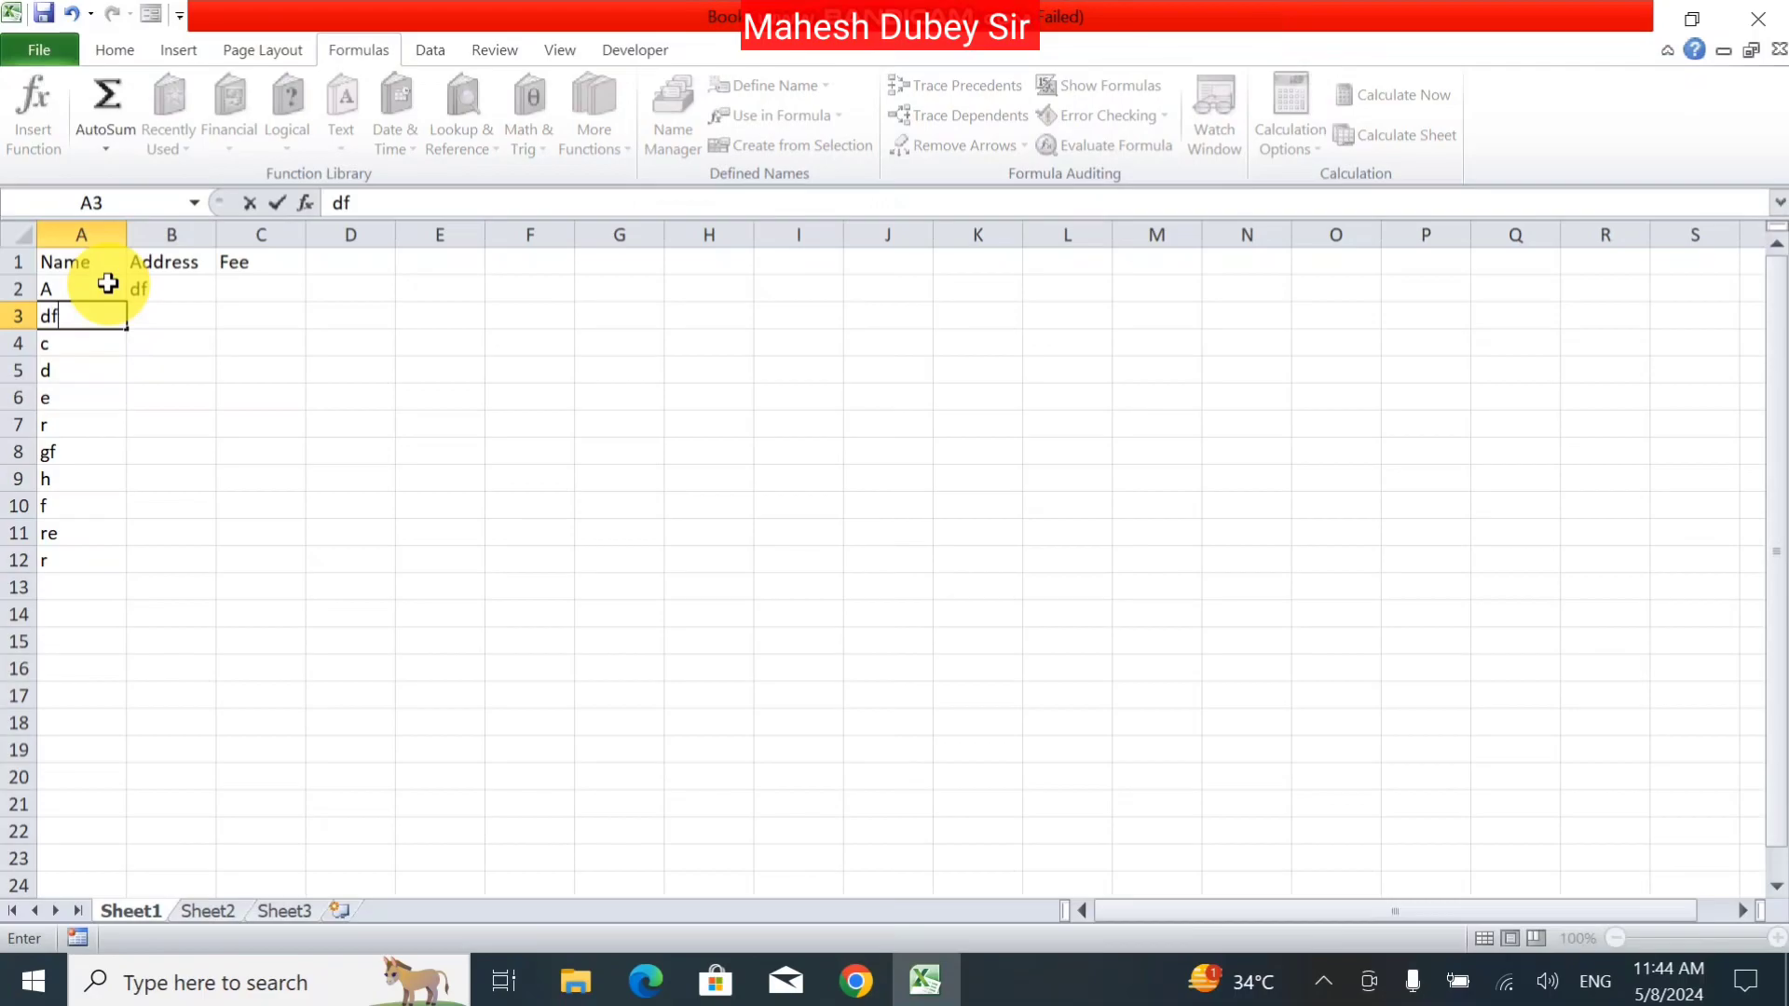
key(Tab)
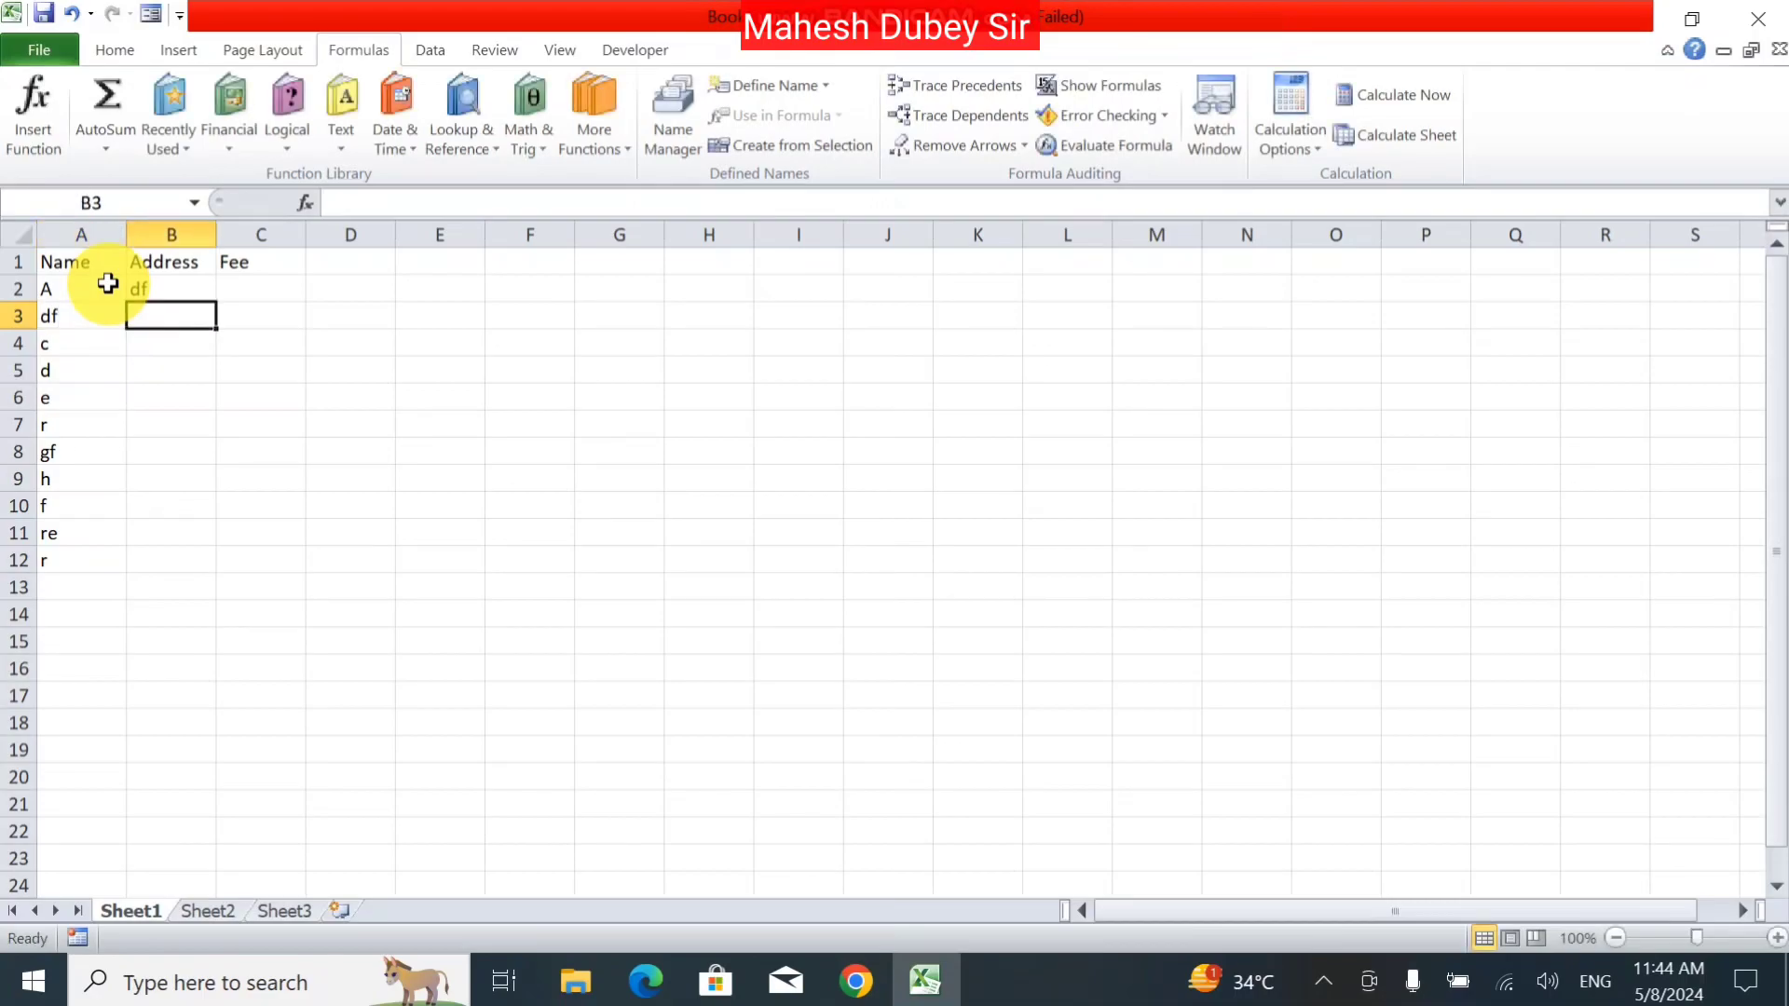
text(fg)
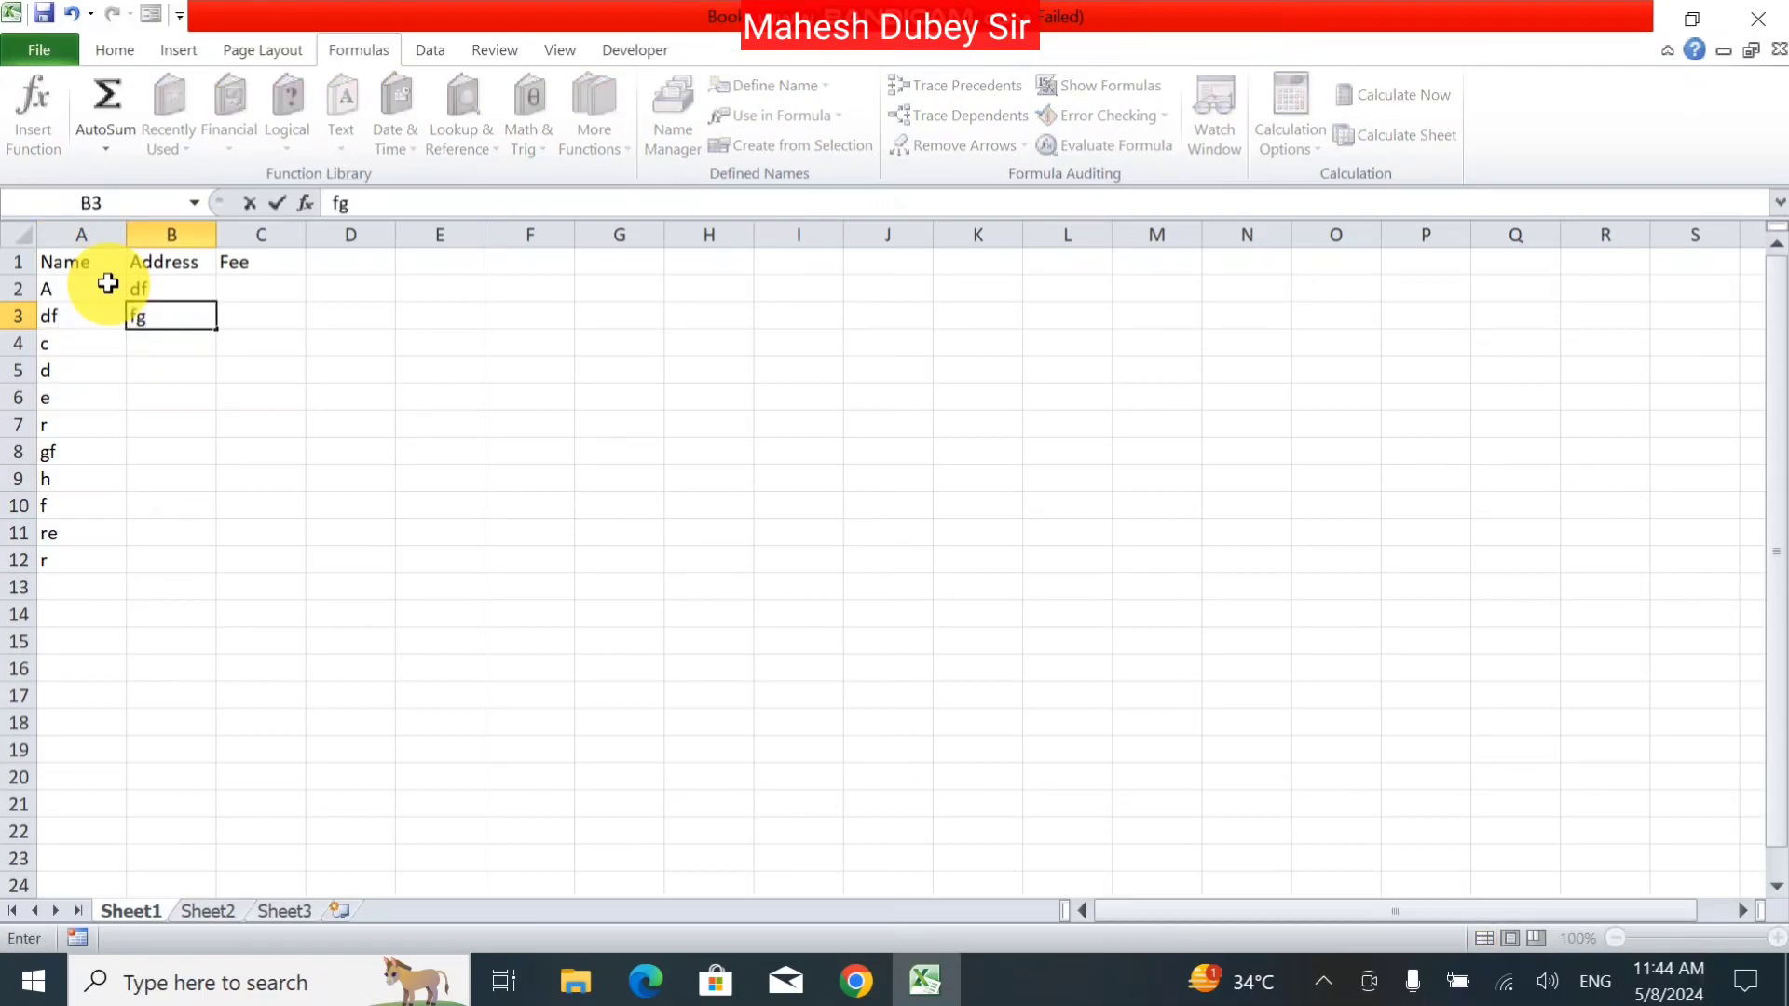
key(Tab)
key(Up)
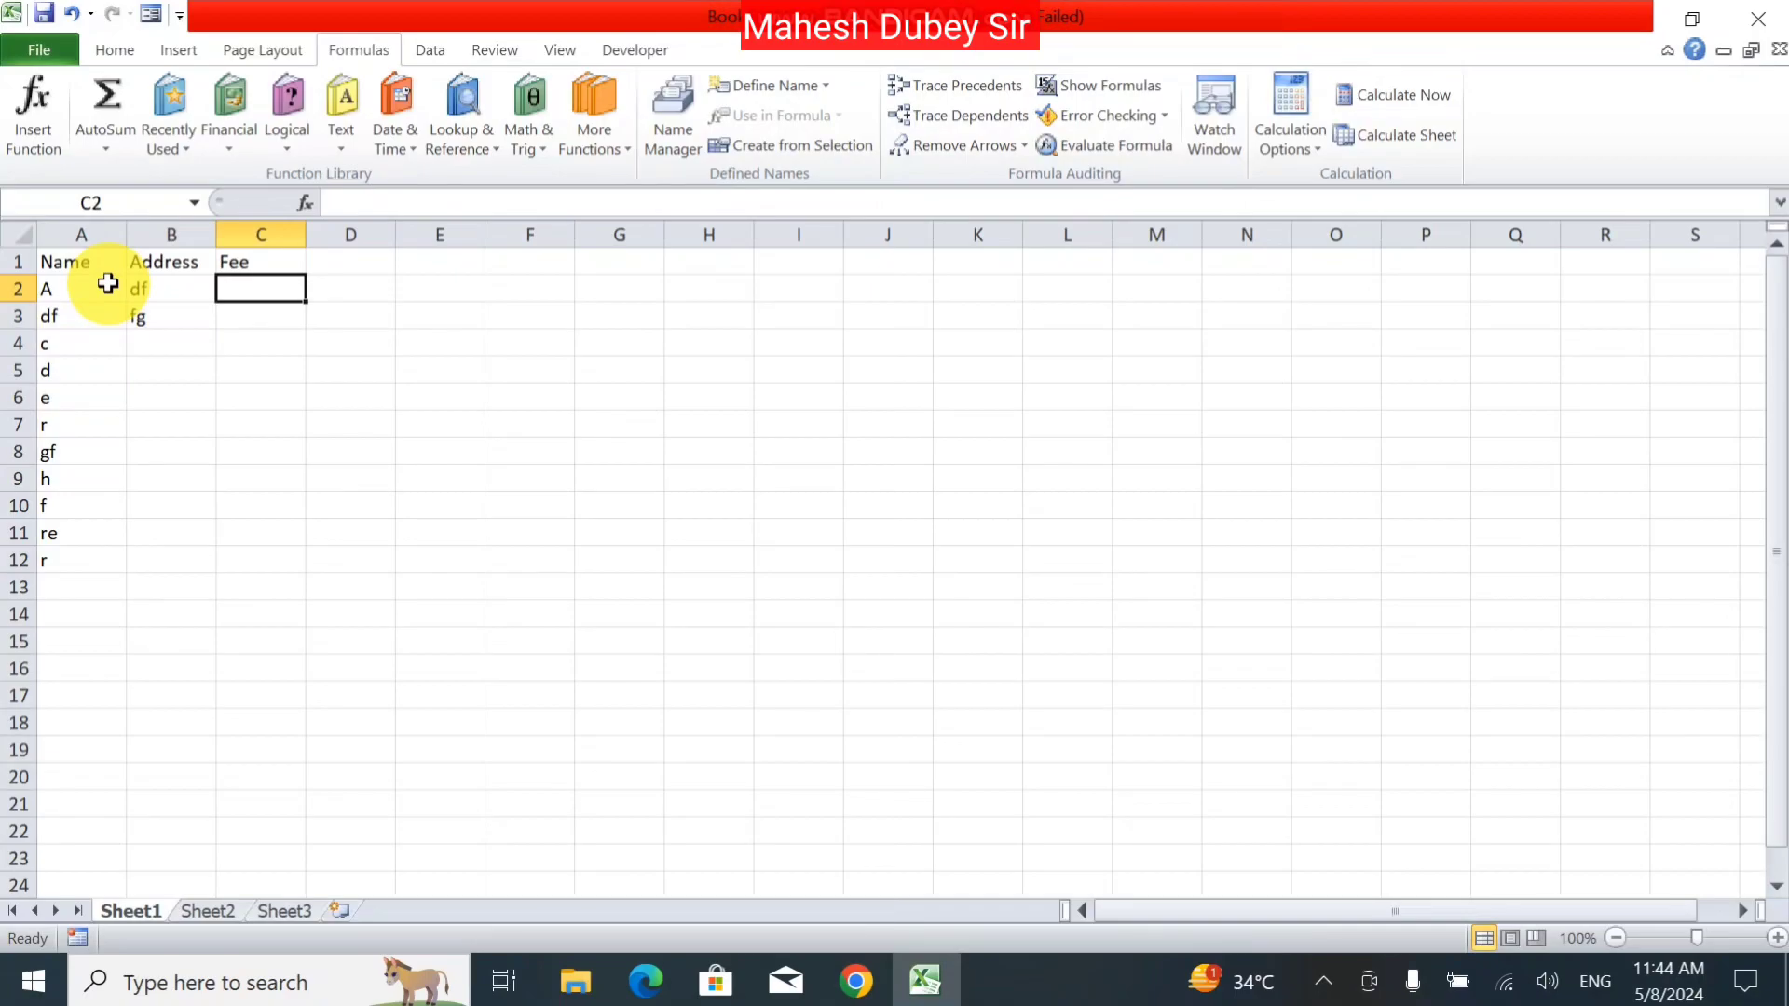
Step: Enter fees 8000, 5000, 6000, 7000, 5000, 5000, 6000, 5000, 500, 5000, 5000 in C2:C12
text(8)
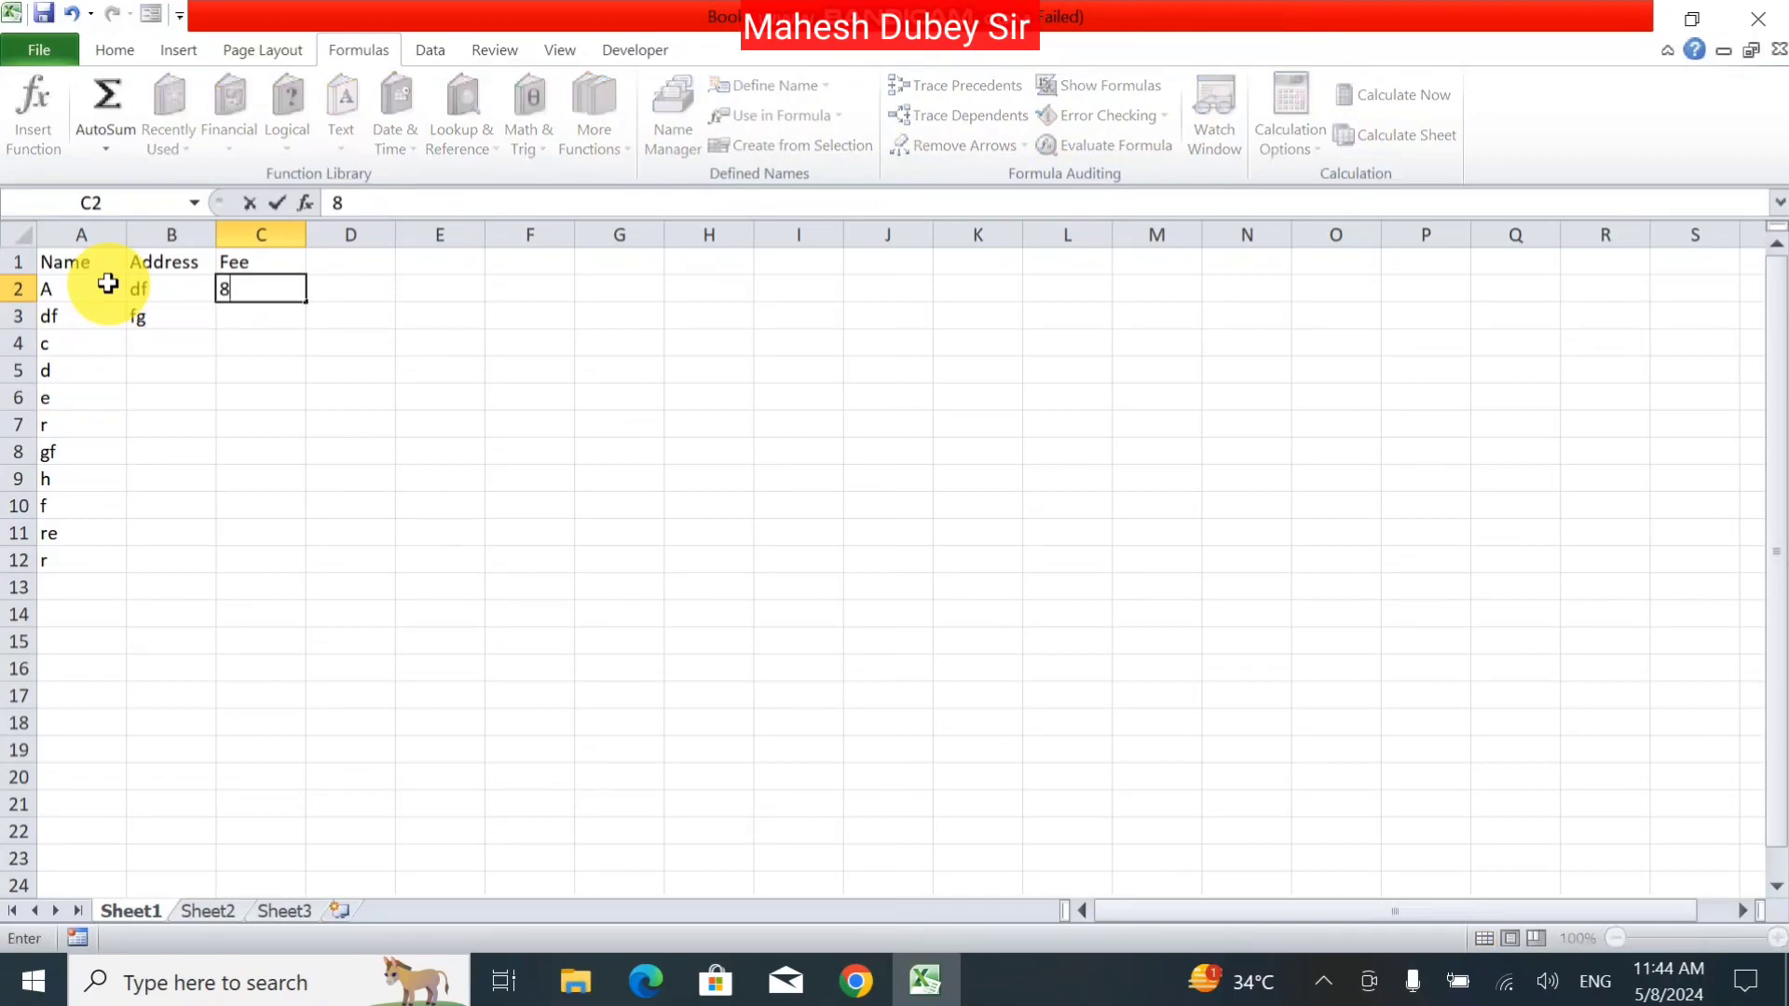
text(000)
key(Return)
text(5)
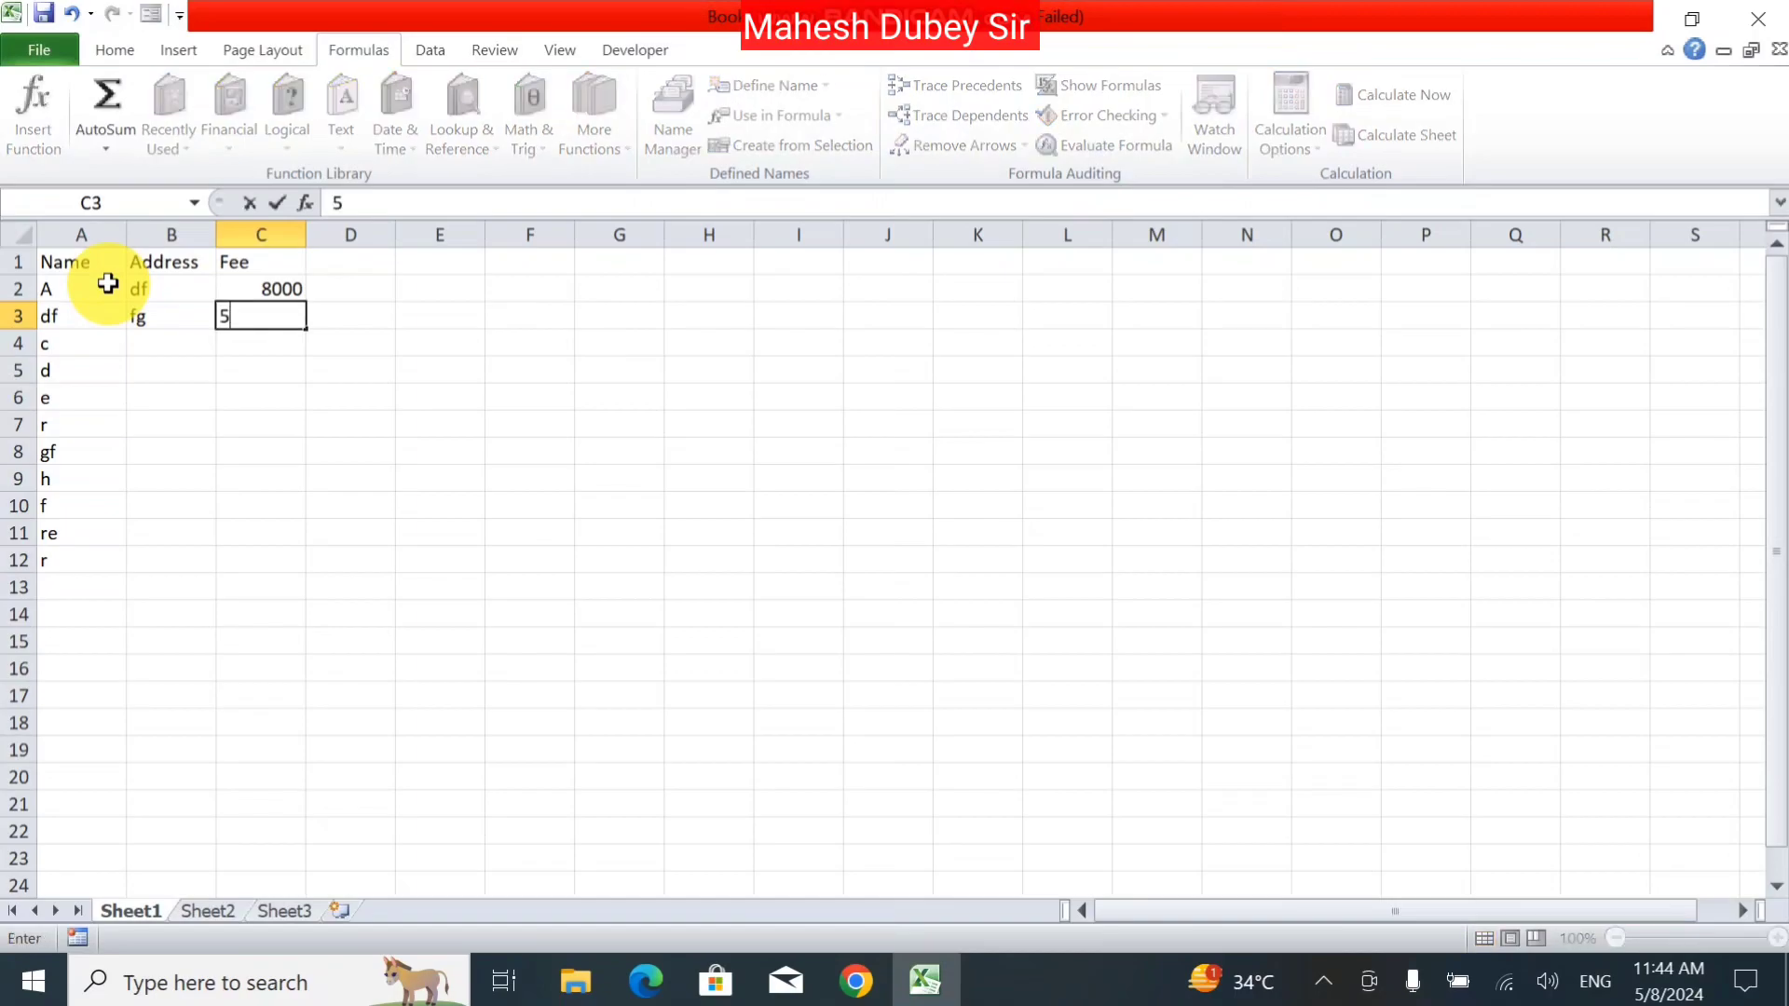
text(000)
key(Return)
text(600)
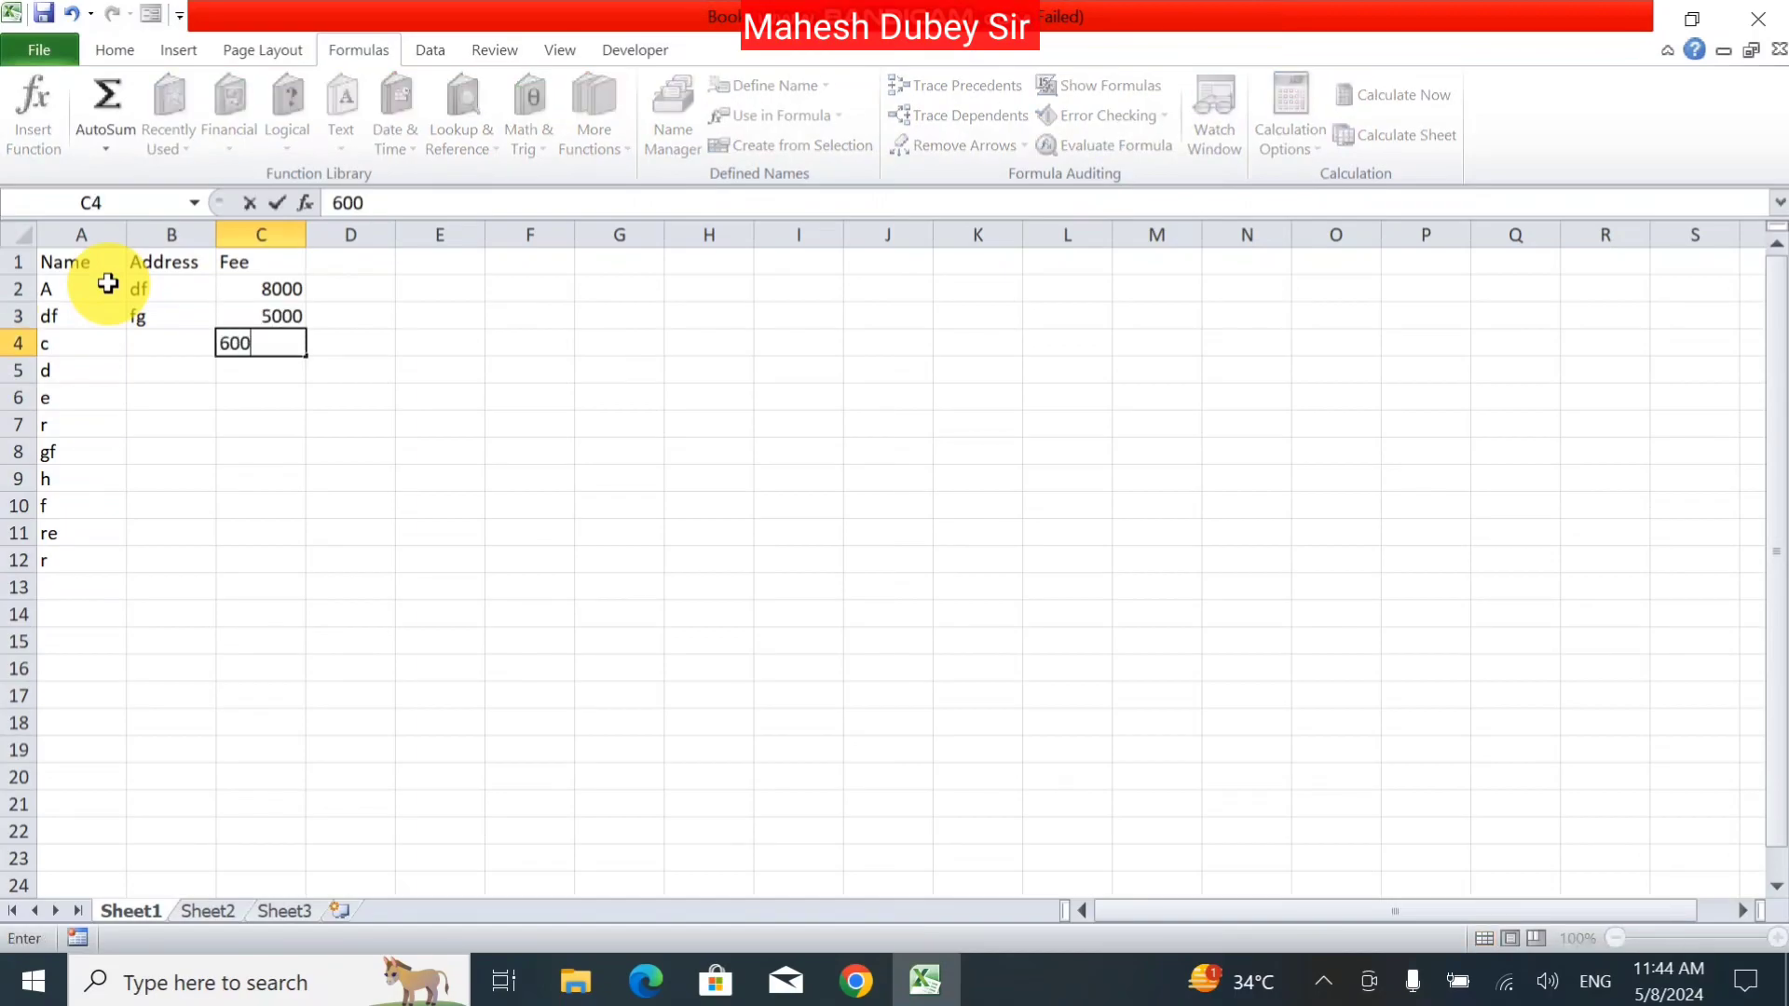
text(0)
key(Return)
text(70)
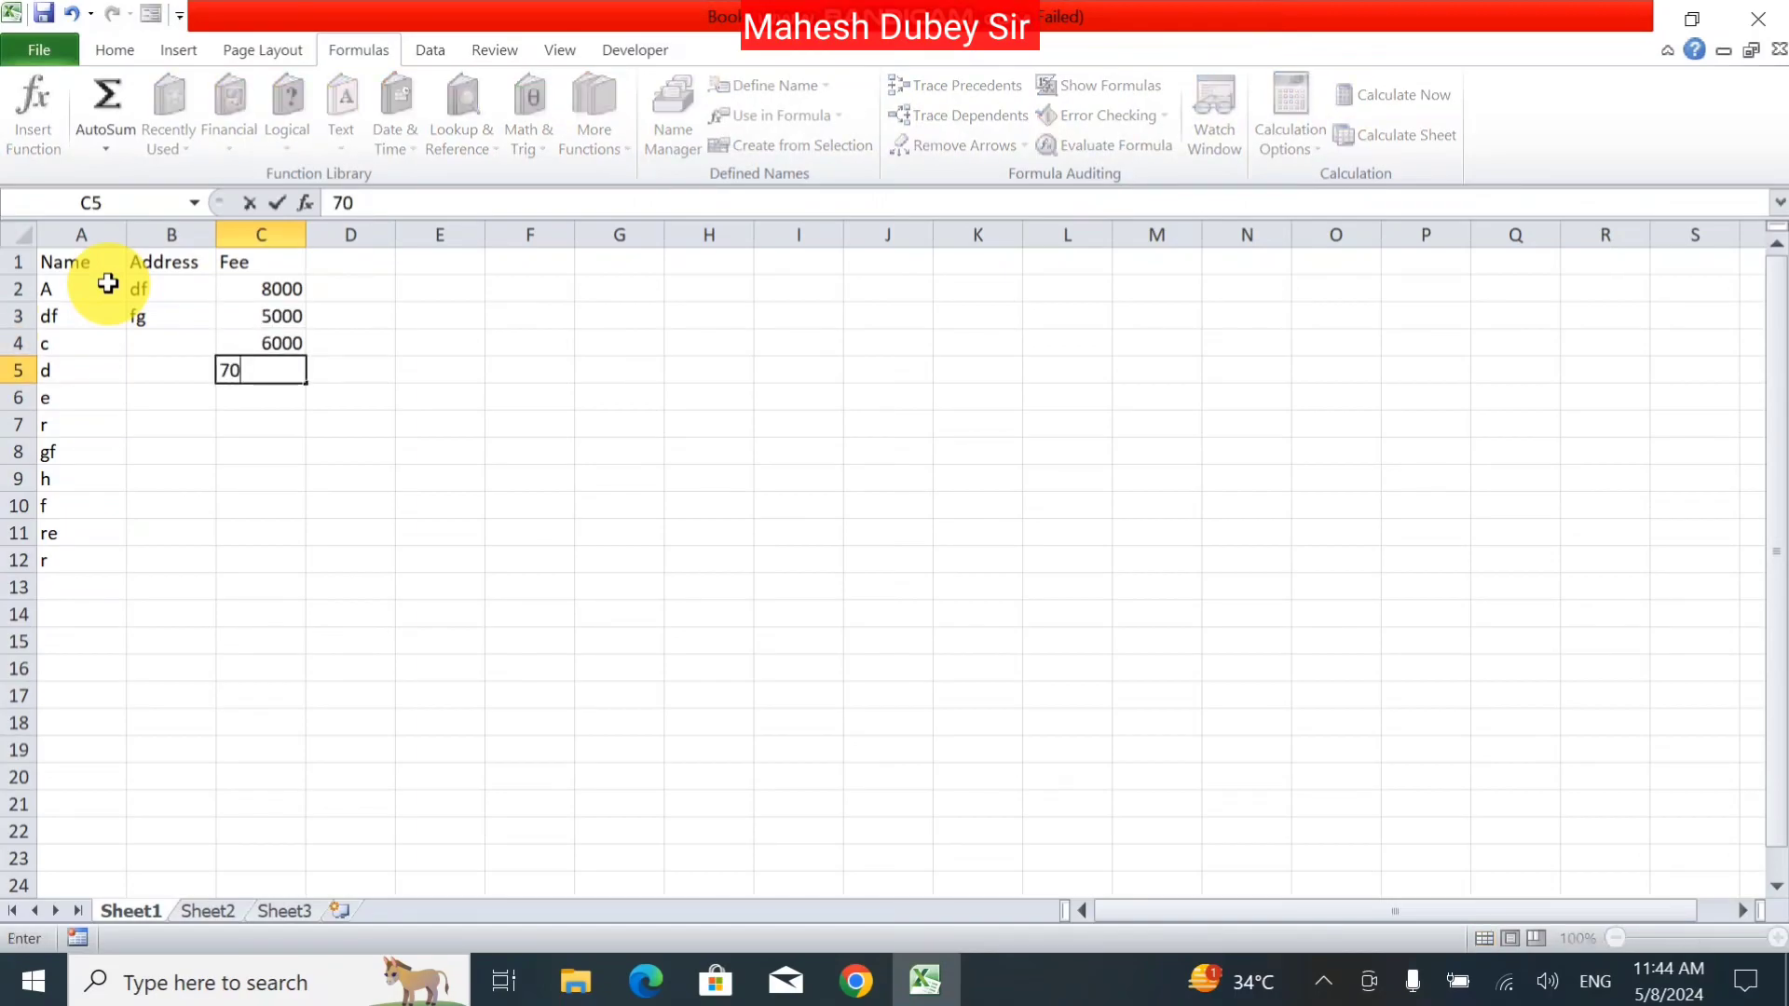
text(00)
key(Return)
text(5000)
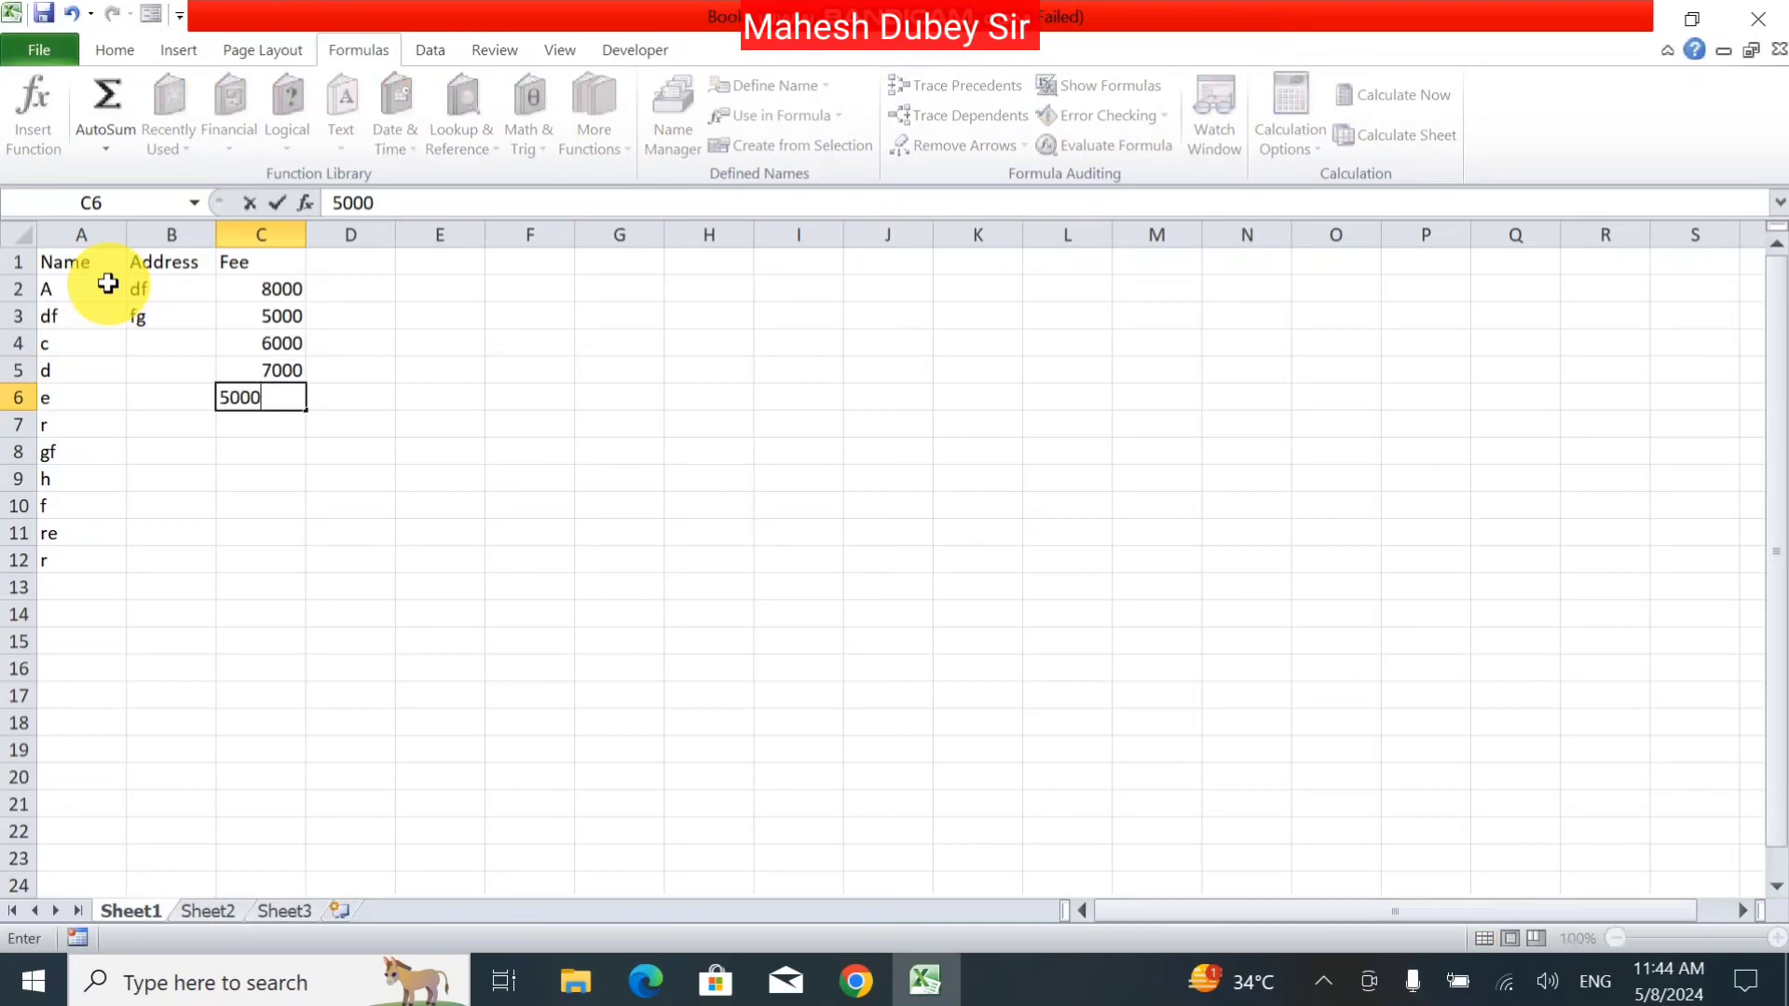
key(Return)
text(5000)
key(Return)
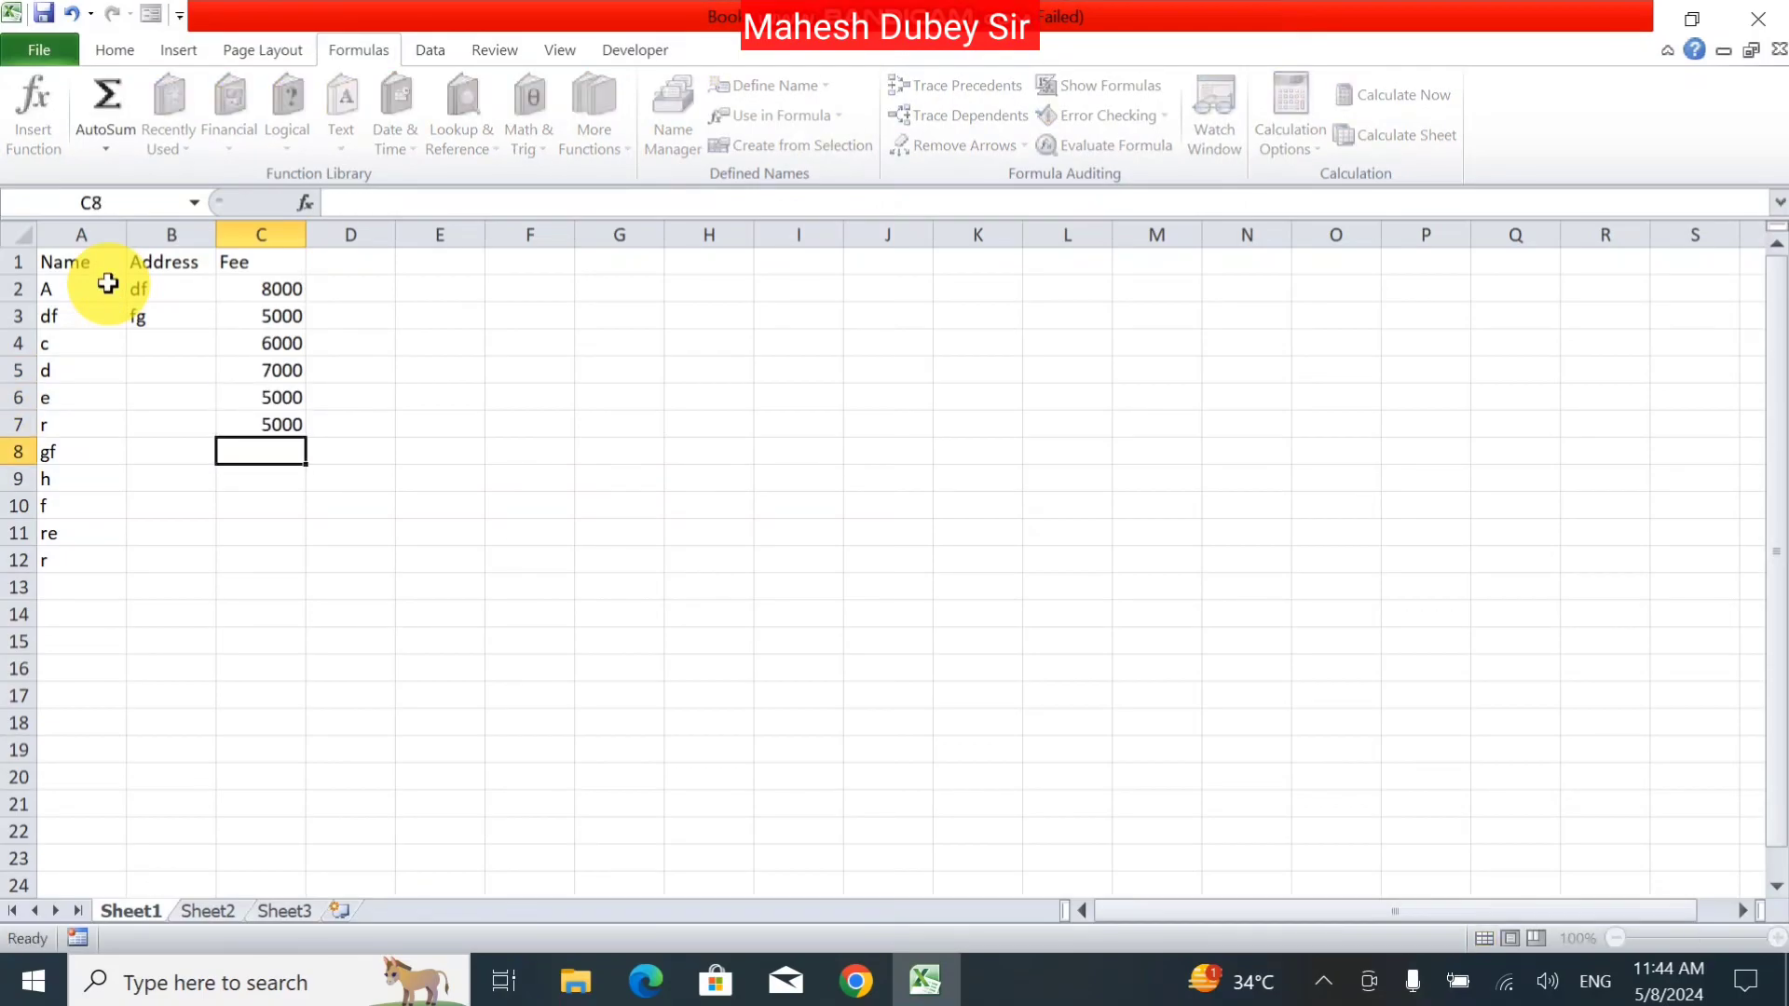
text(6000)
key(Return)
text(5)
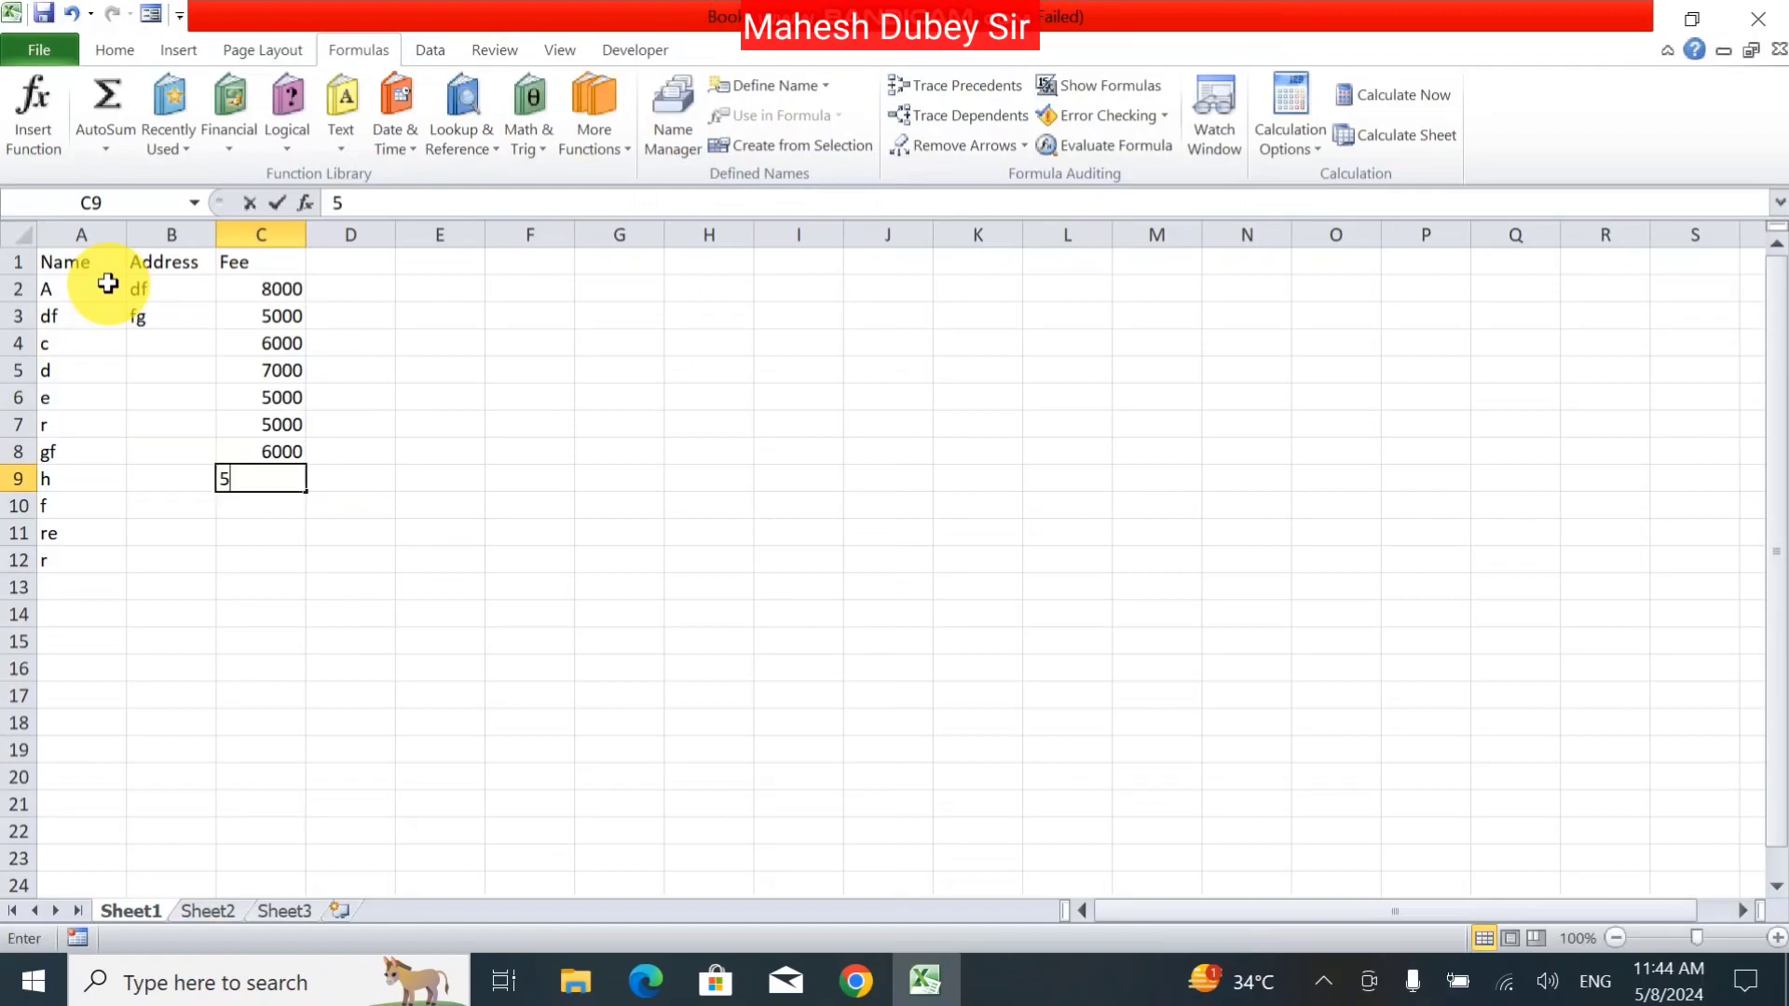
text(000)
key(Return)
text(50)
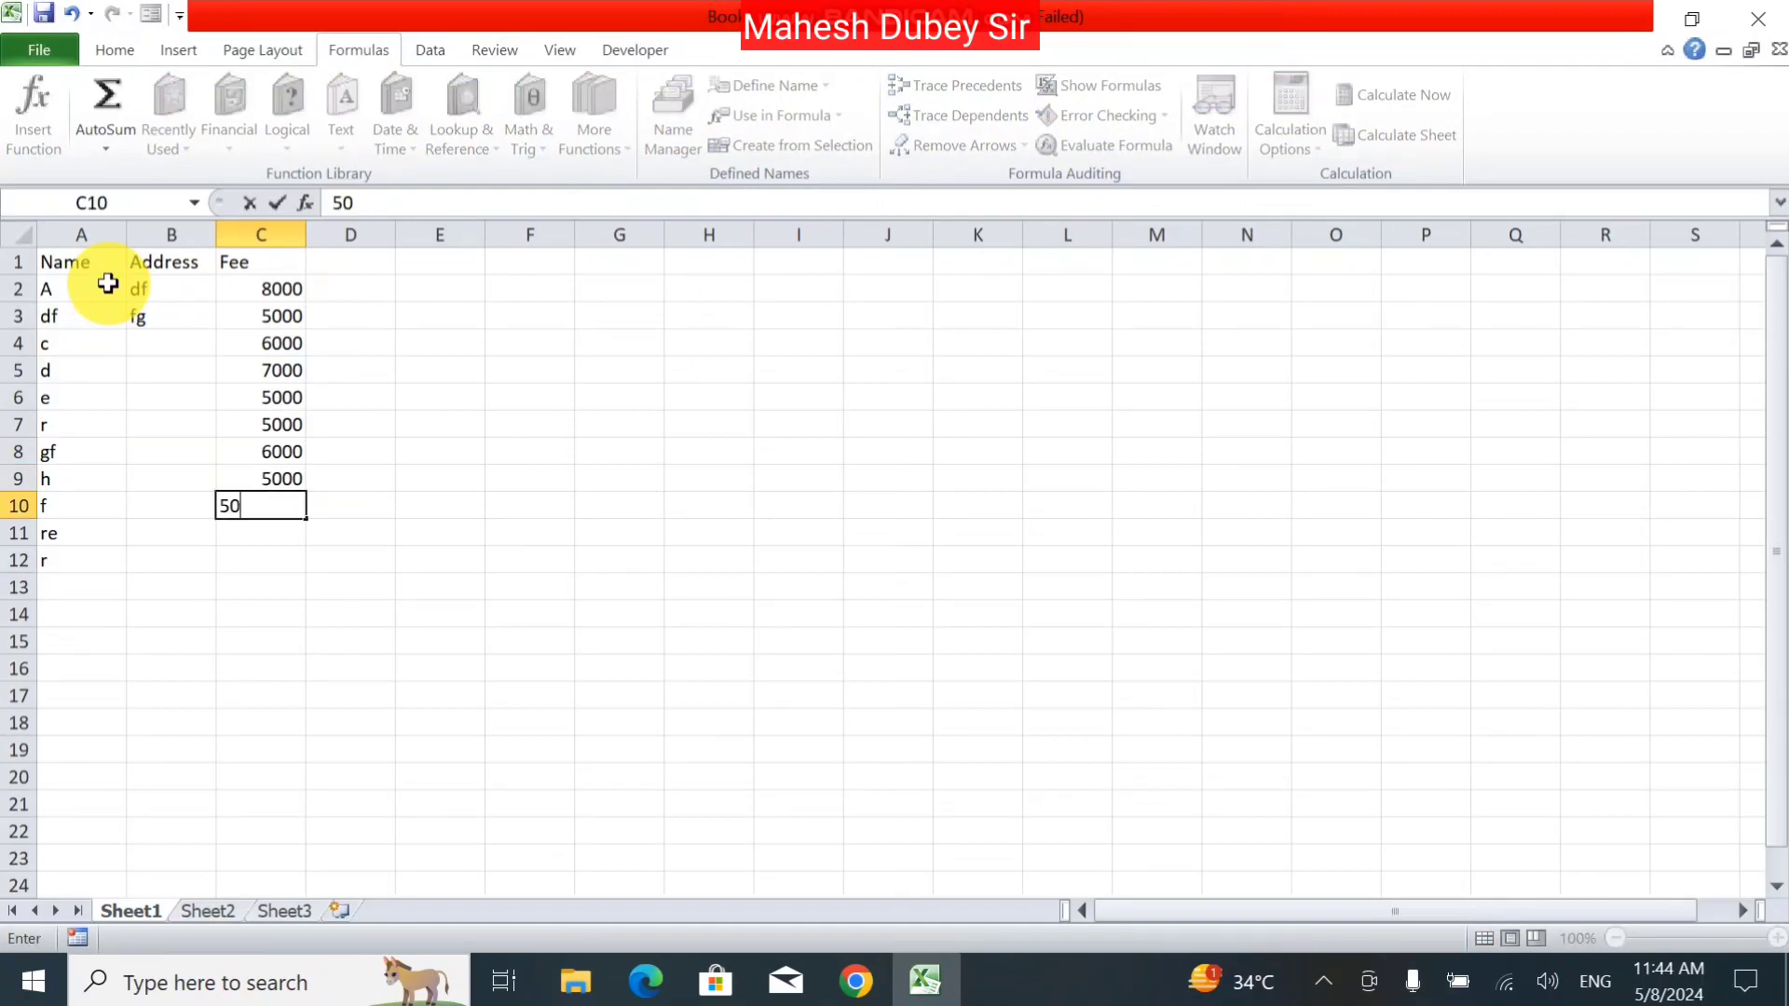
text(0)
key(Return)
text(500)
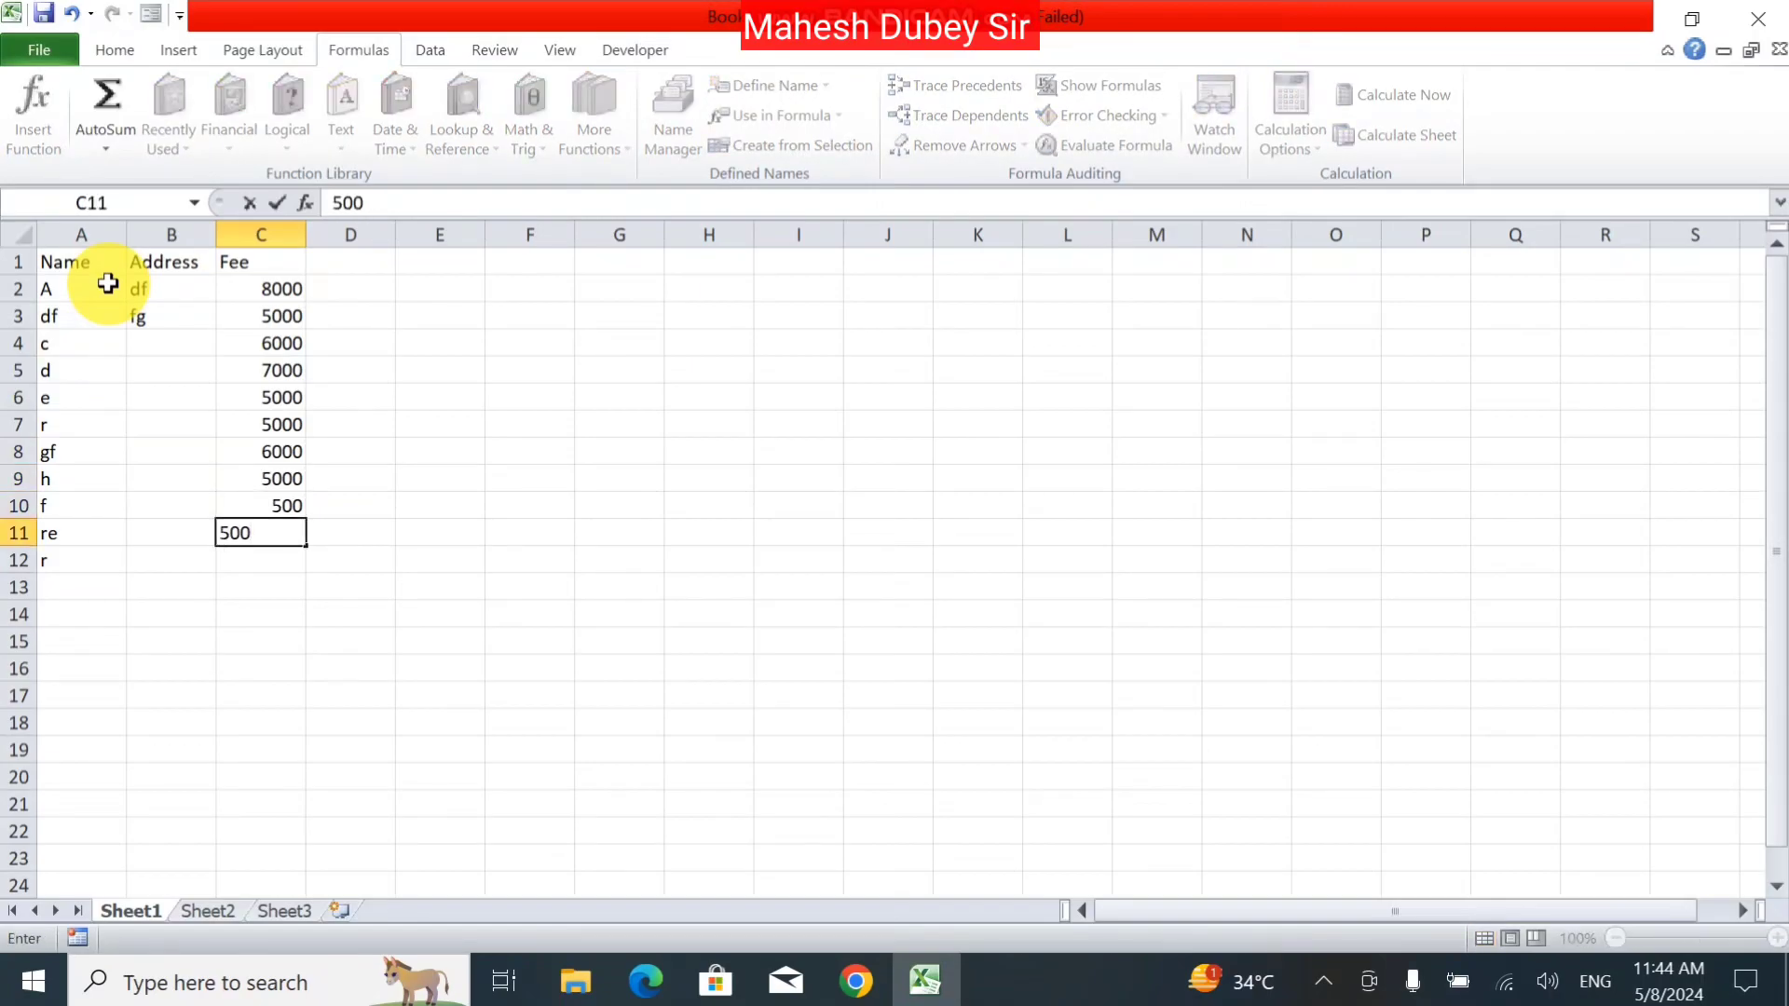
text(0)
key(Return)
text(5000)
key(Return)
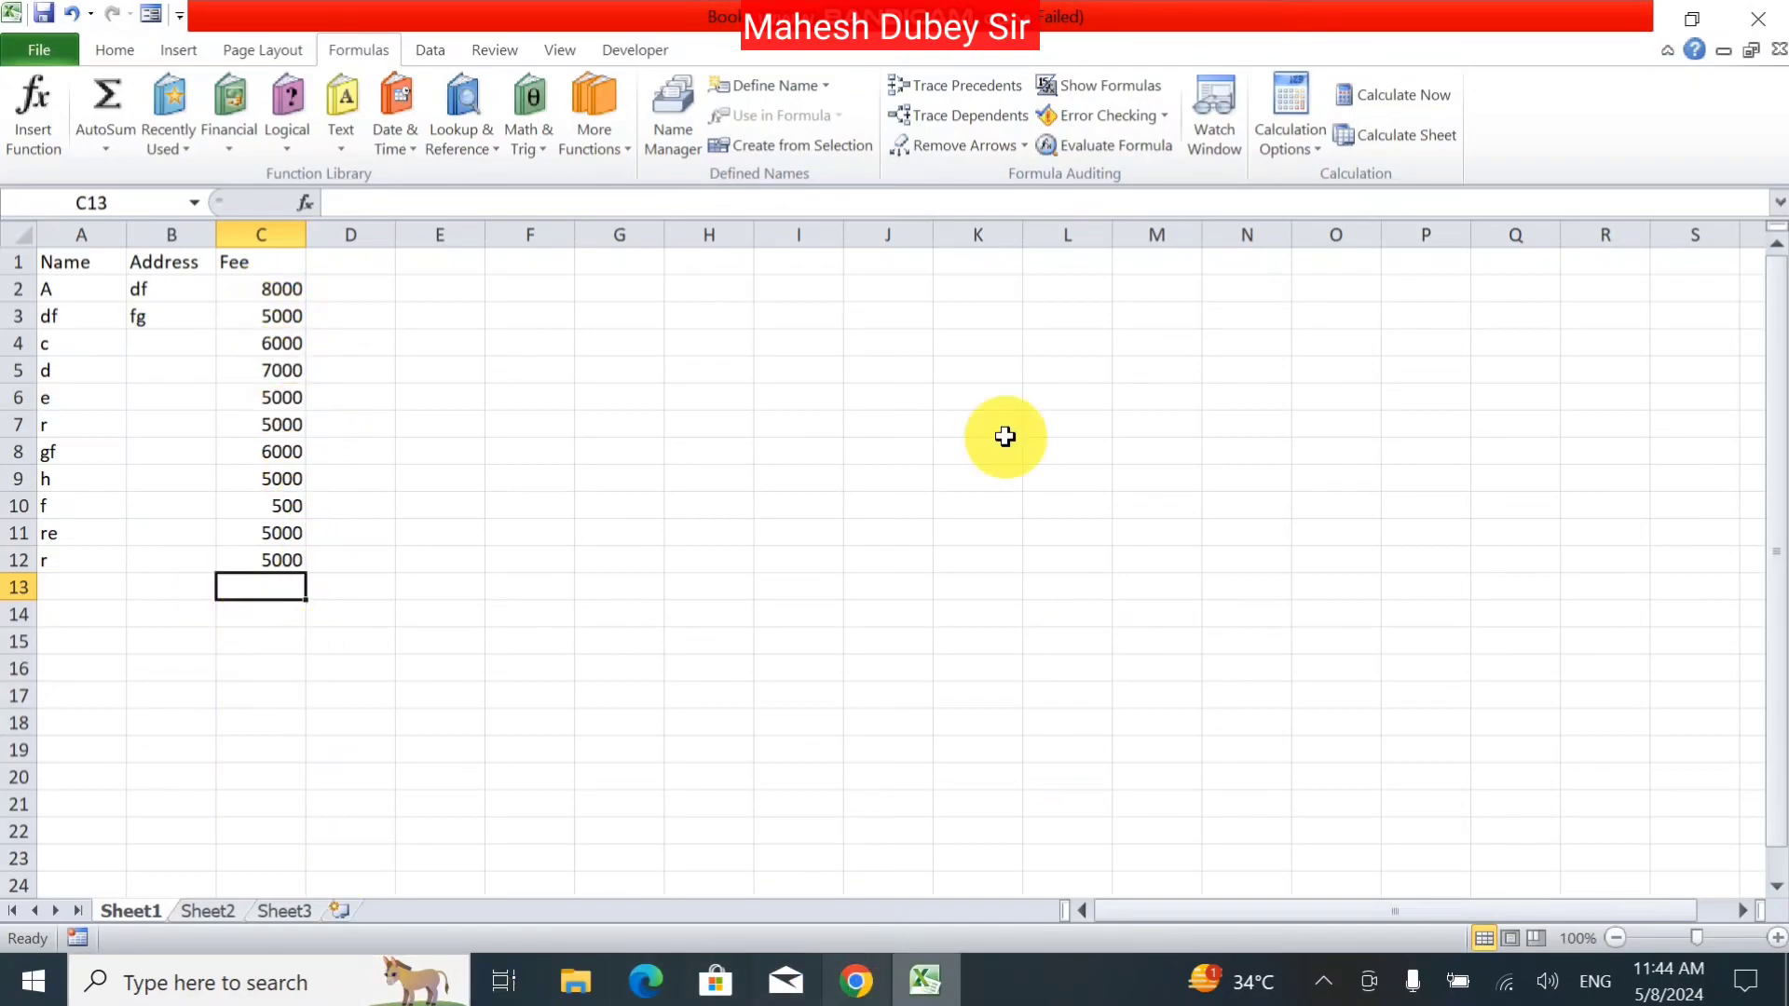
Step: Open Insert Function for C13 and browse the categories, keeping Most Recently Used
click(37, 121)
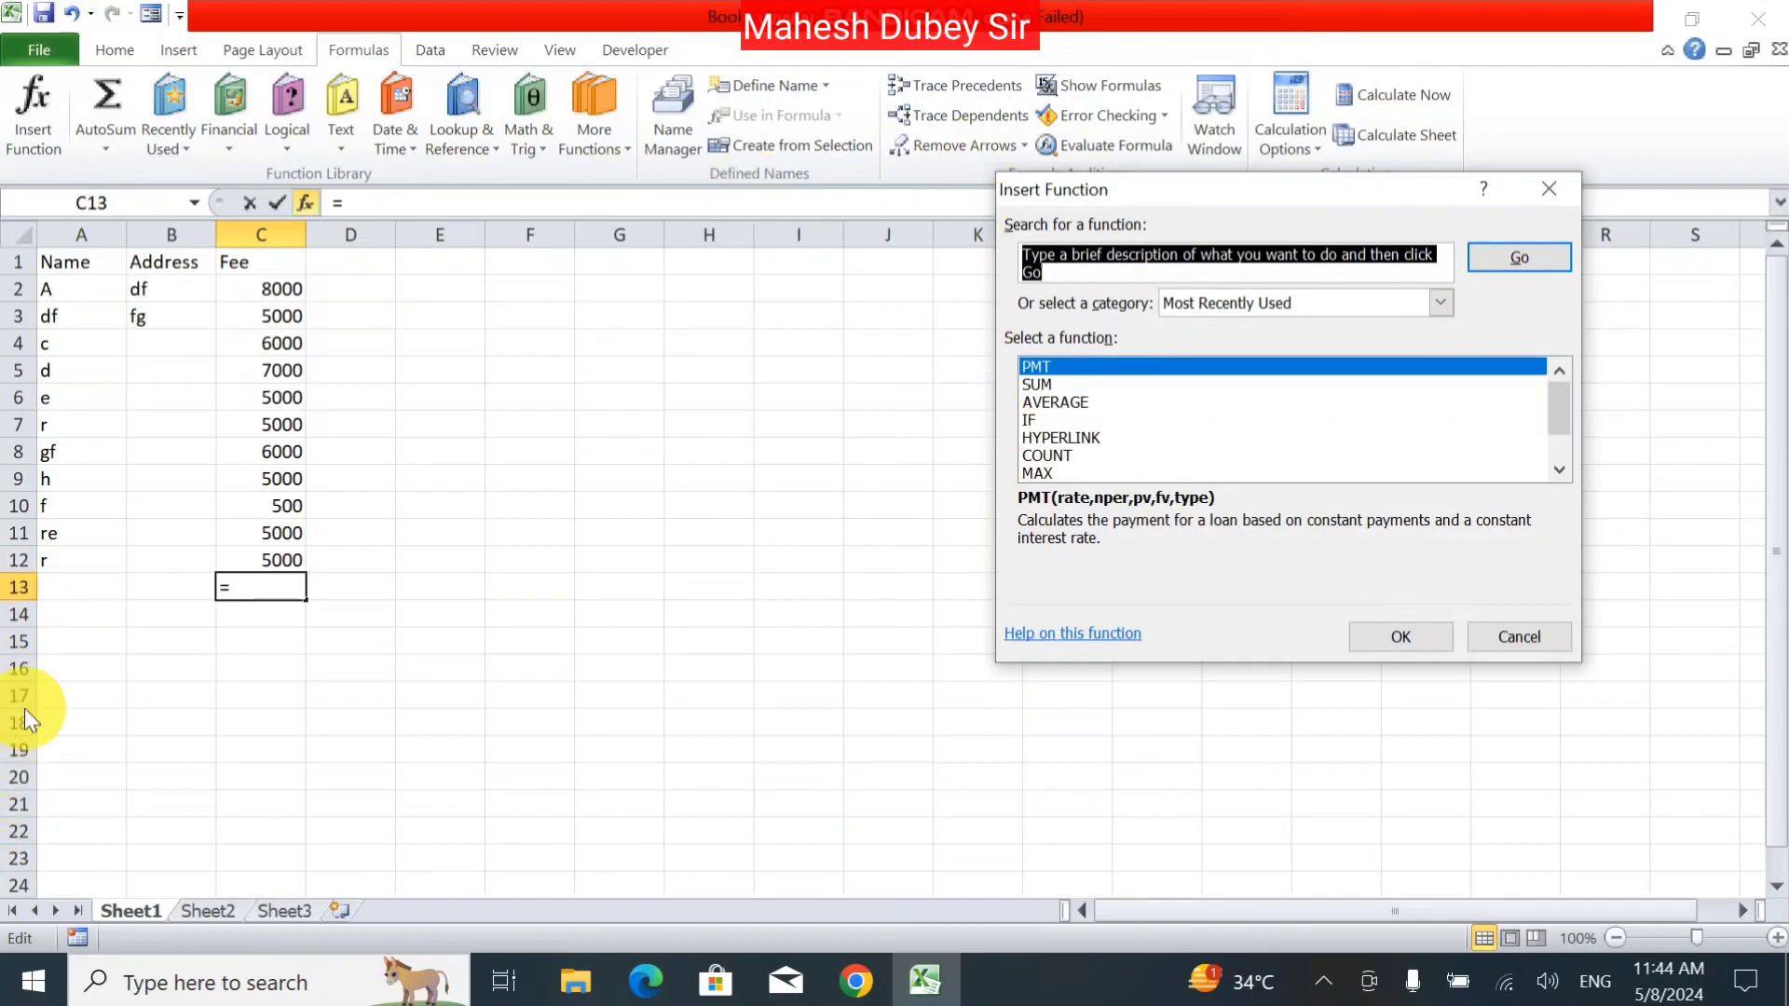
drag(1253, 207, 859, 241)
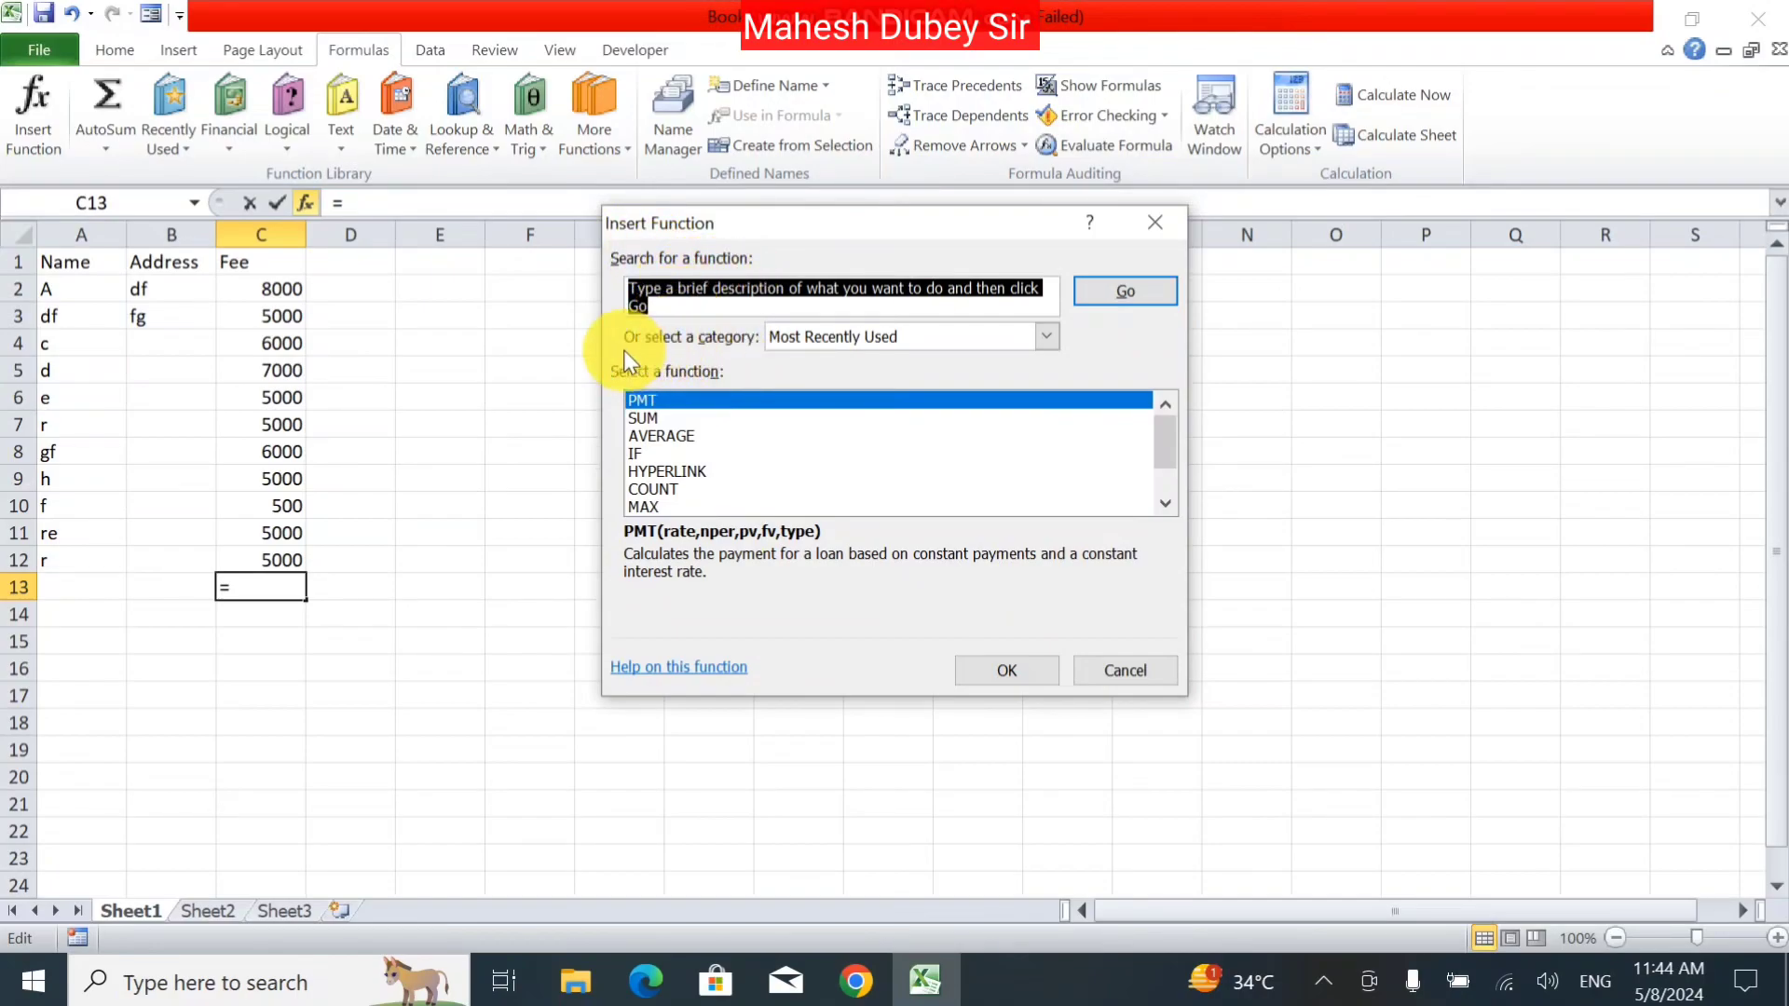
click(886, 332)
drag(1053, 438, 1037, 425)
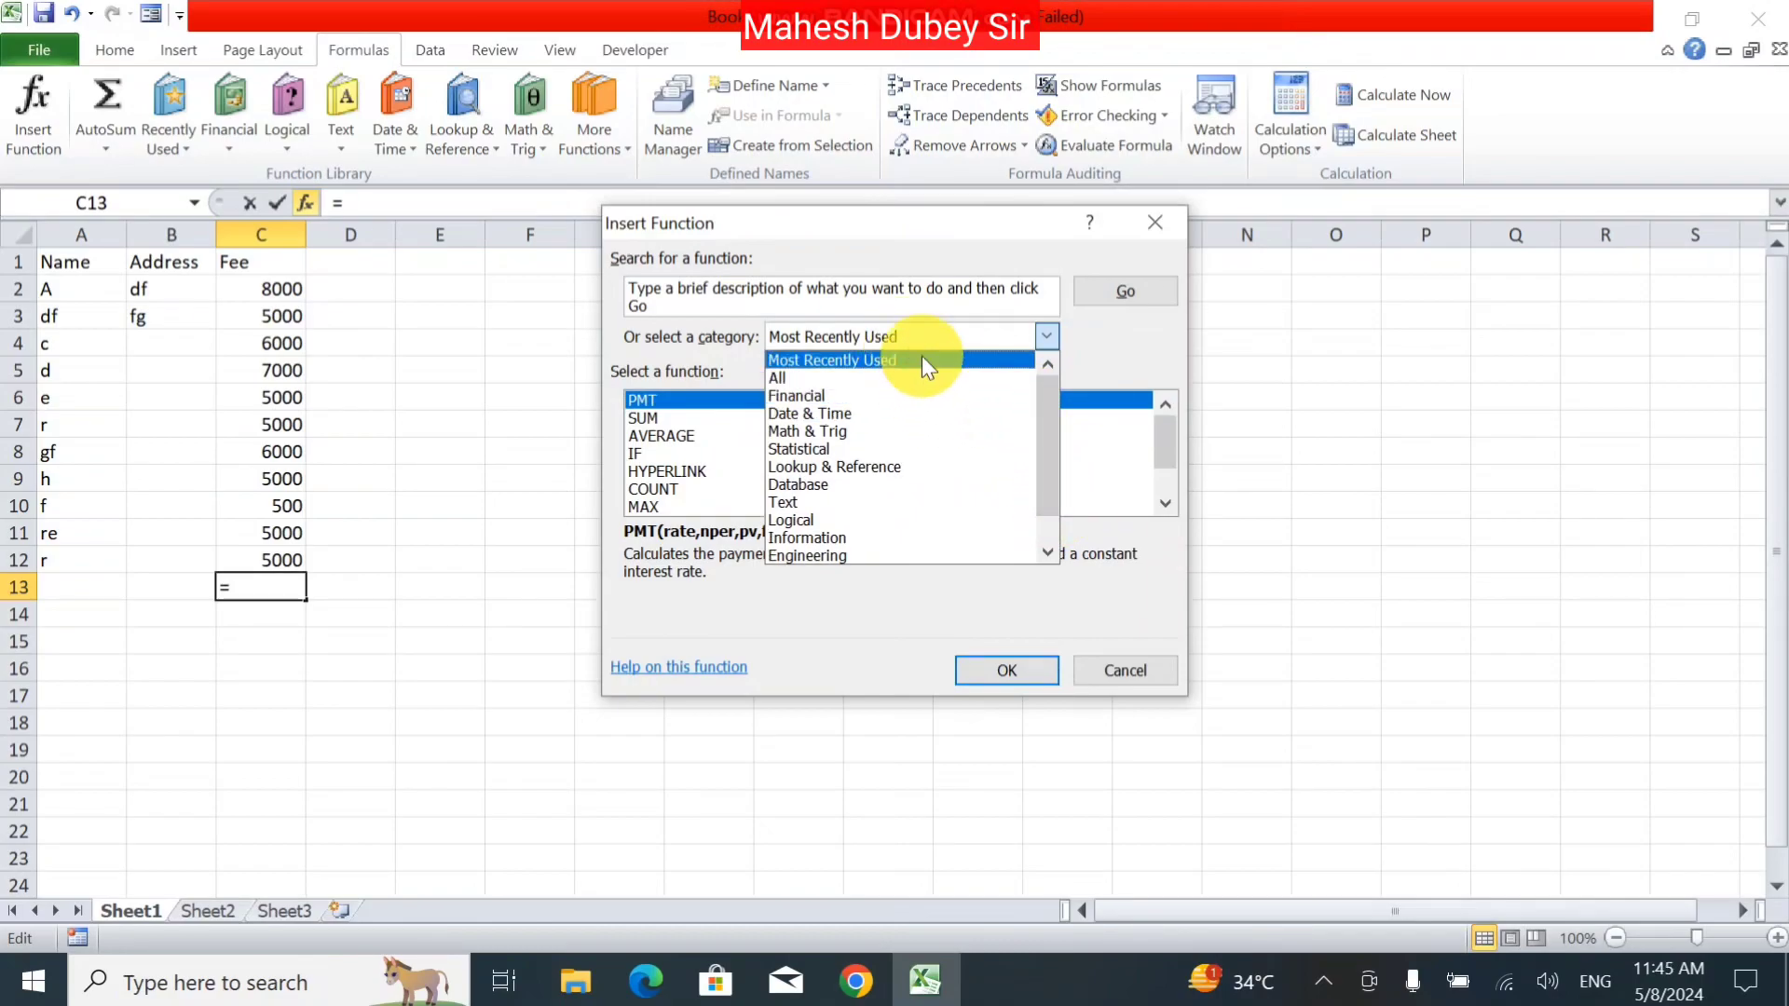
click(881, 359)
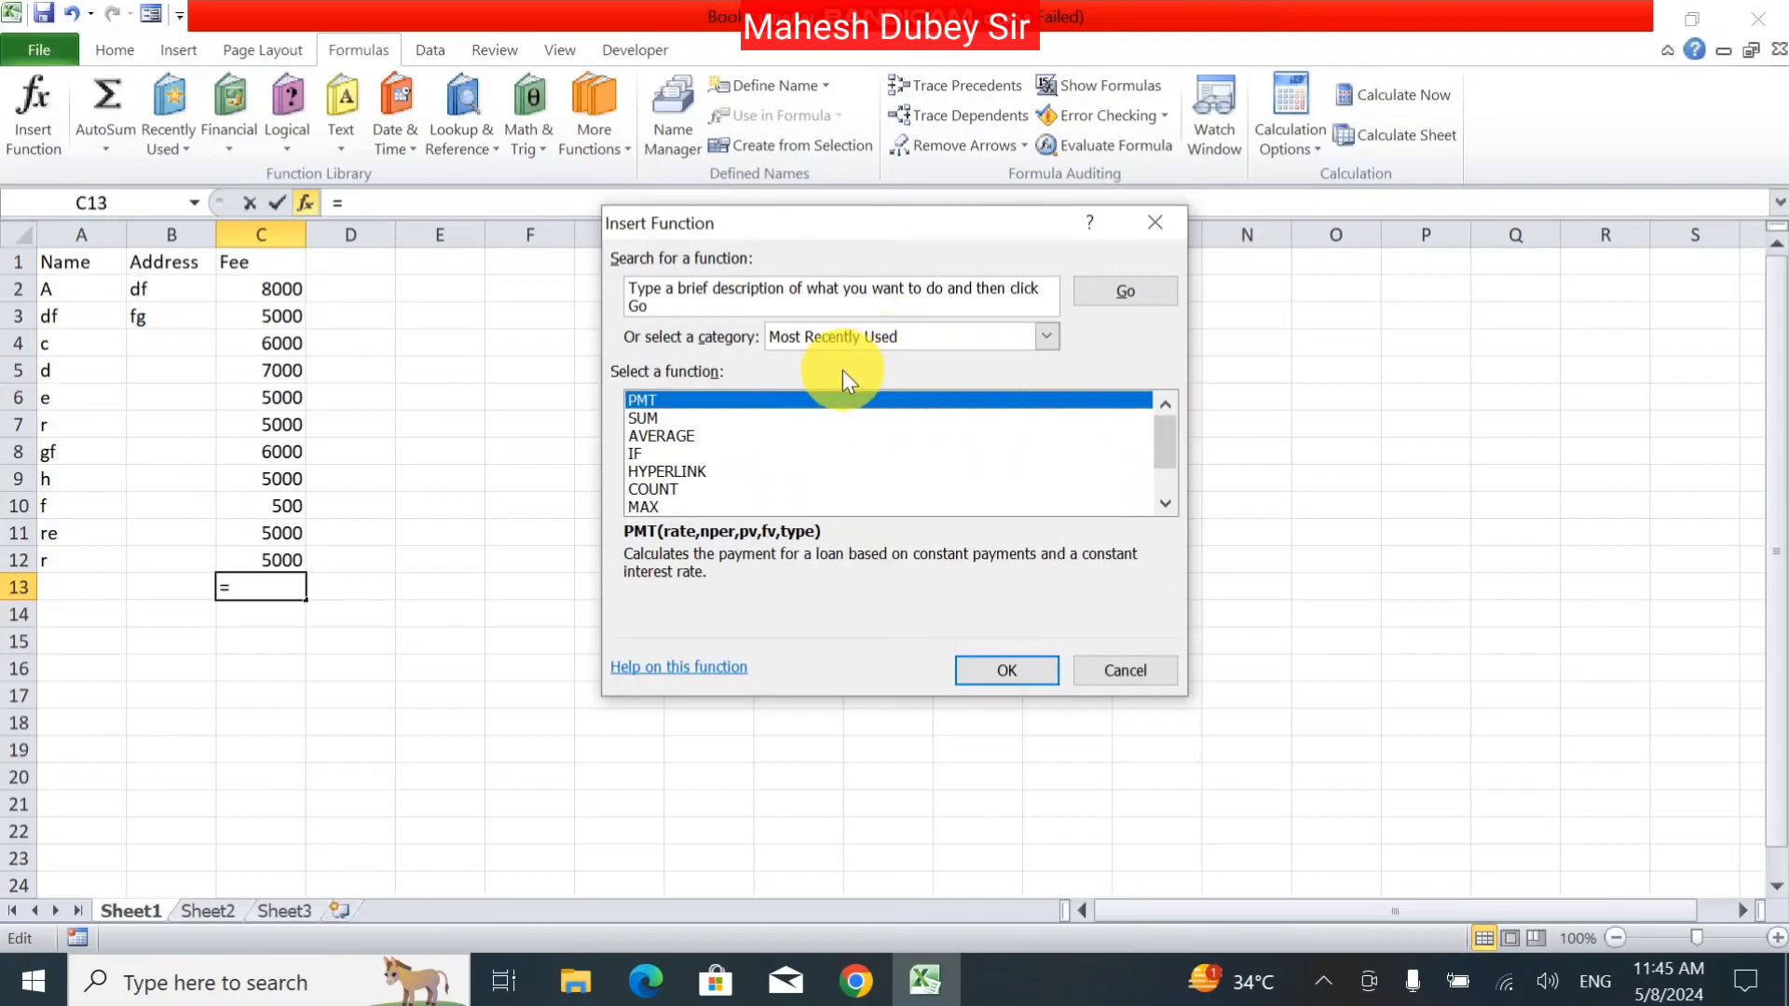
click(823, 352)
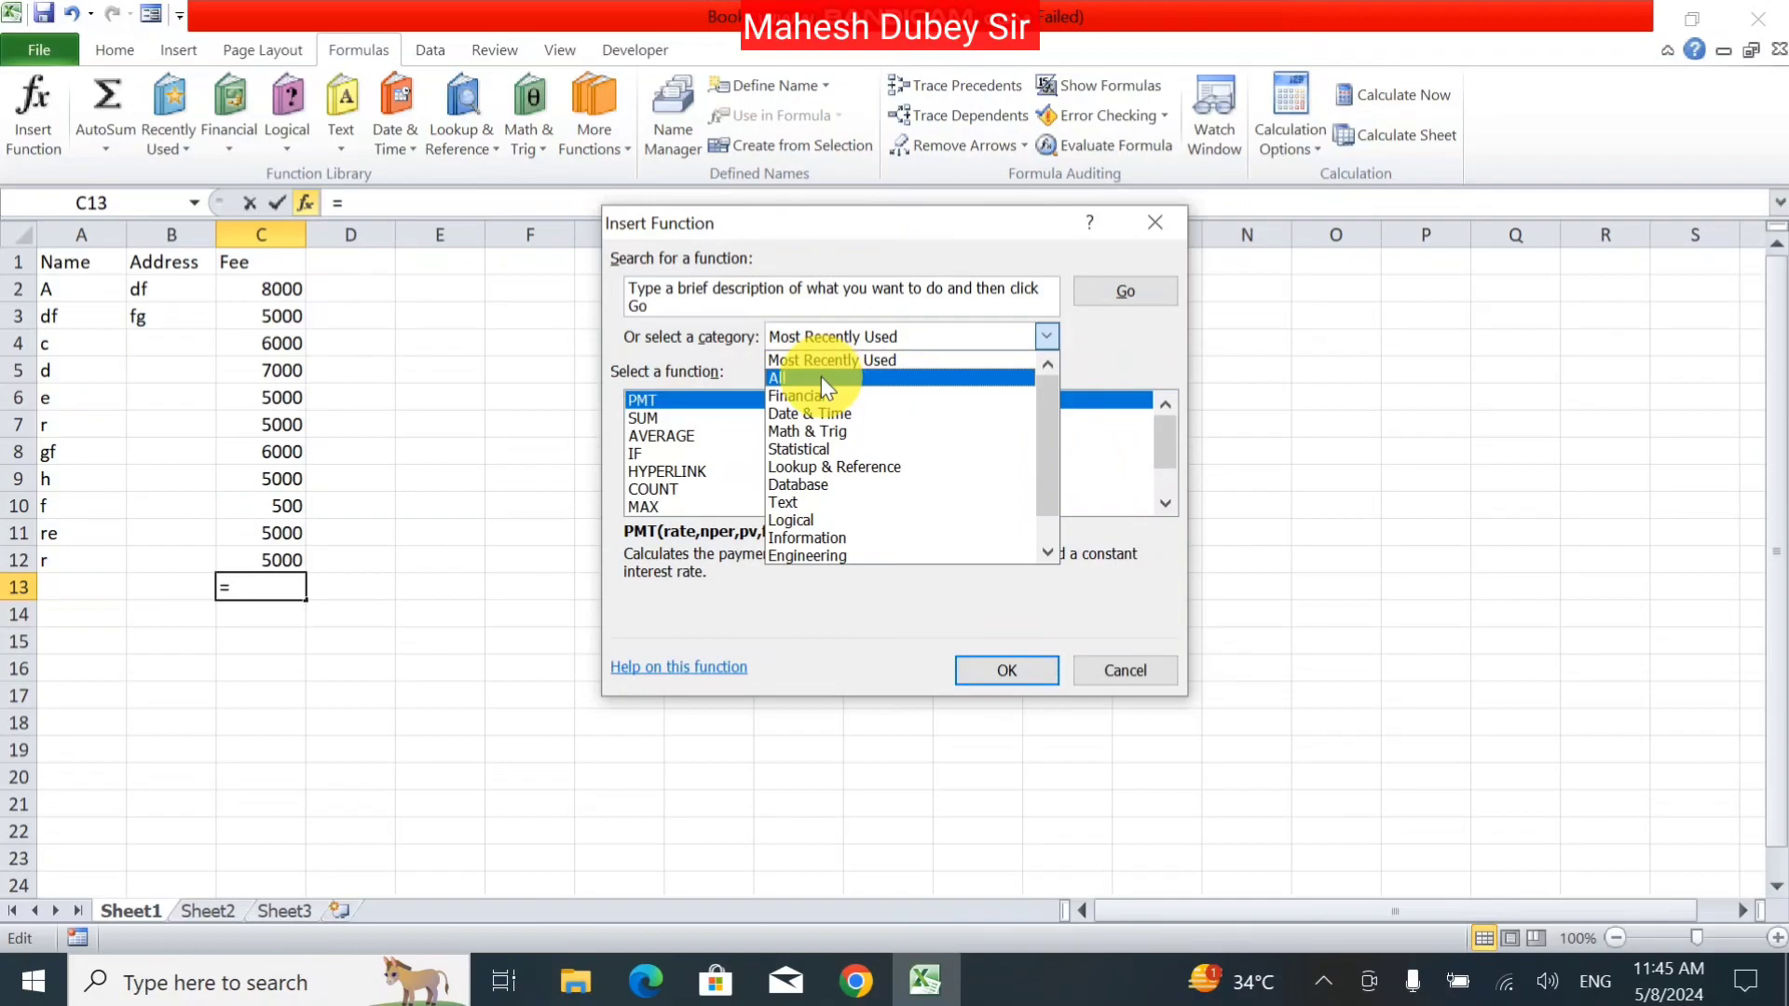
click(840, 350)
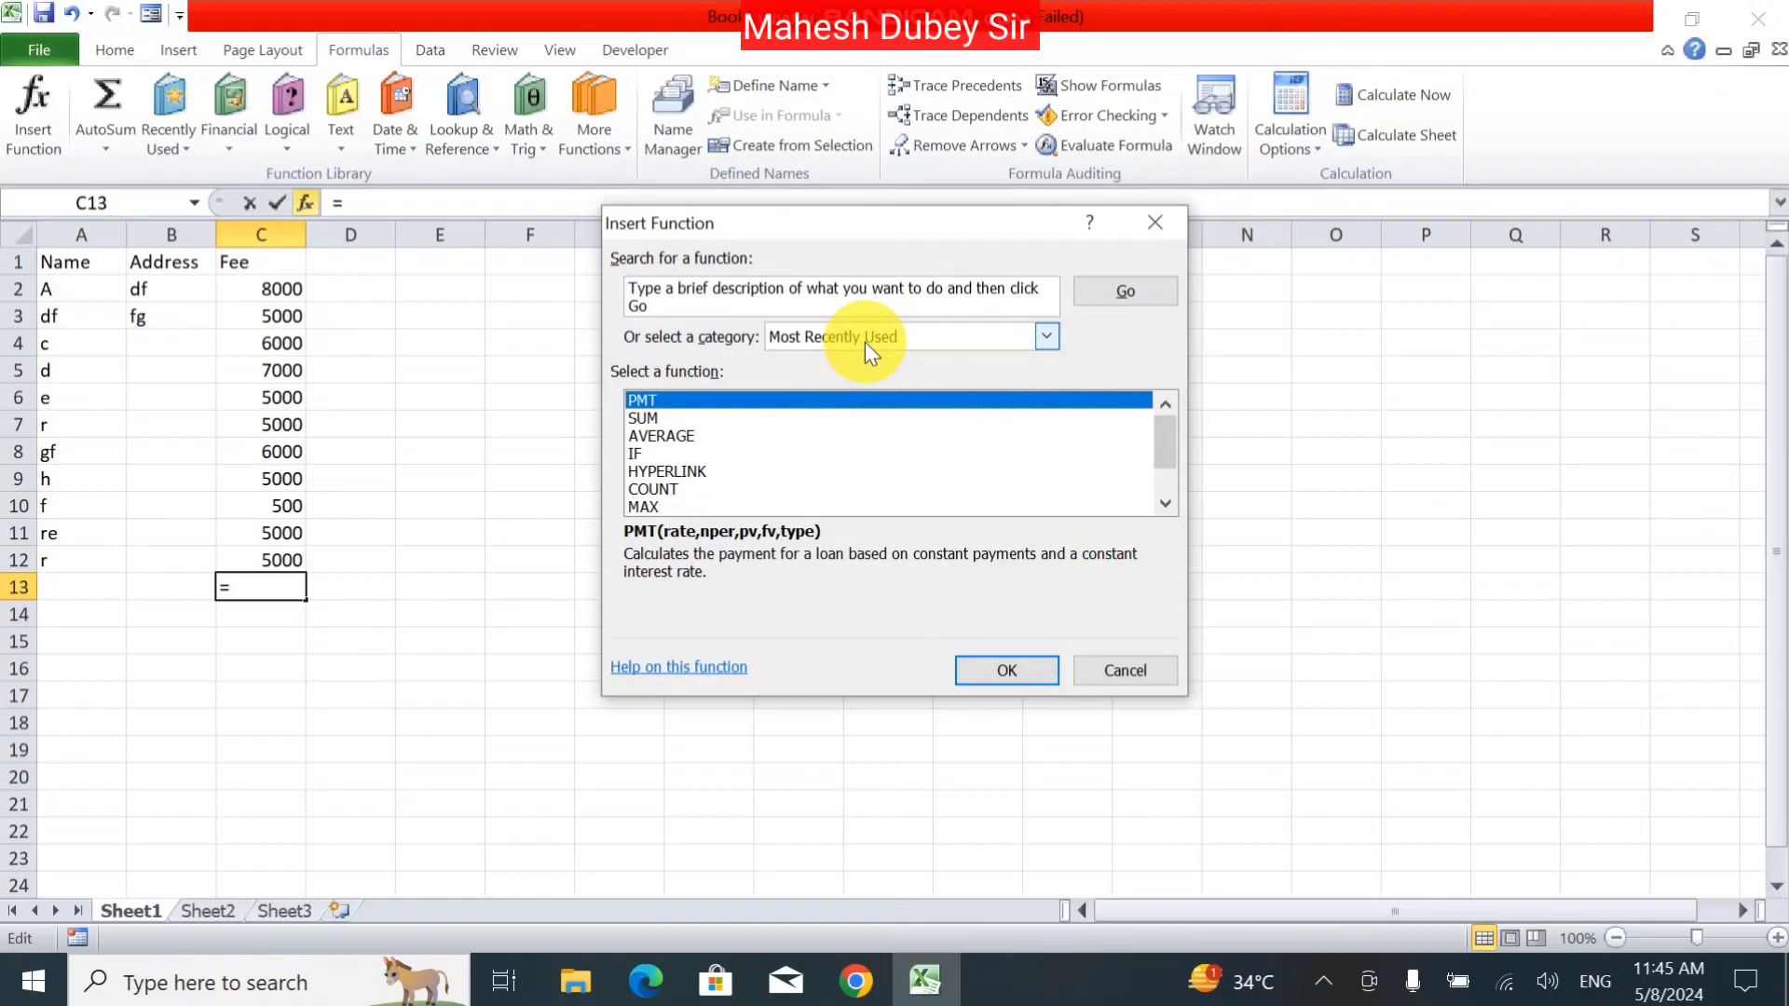
click(864, 343)
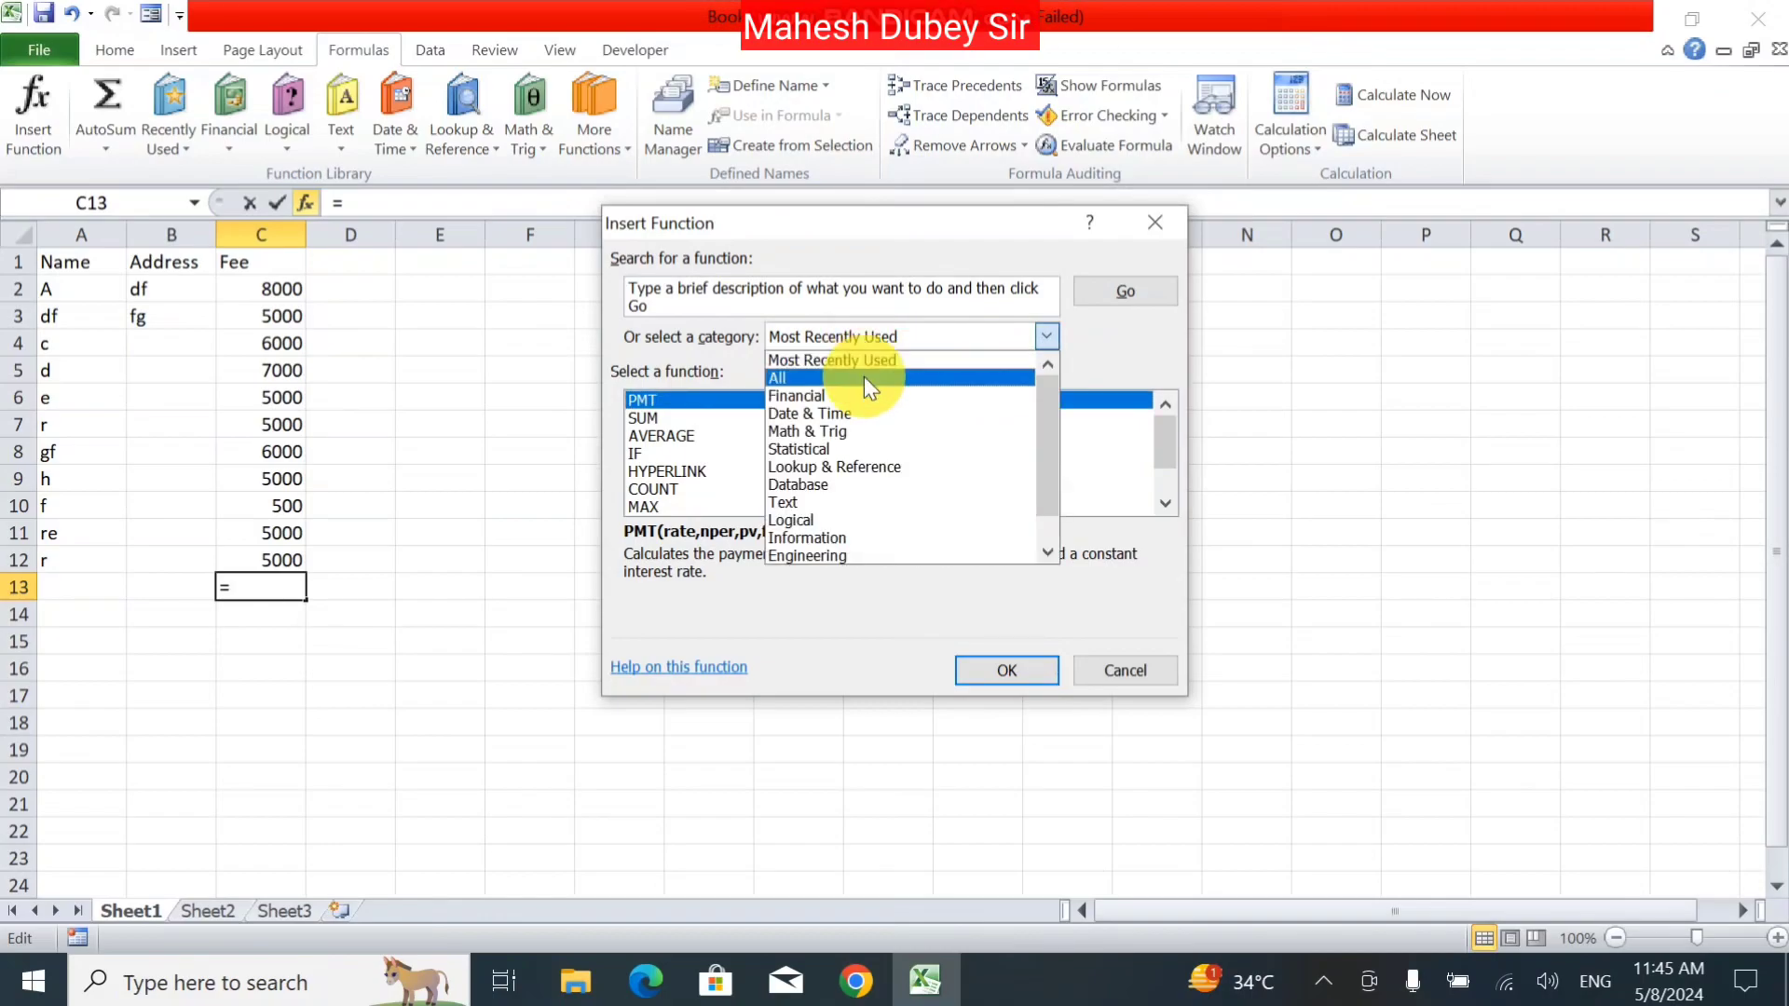
click(862, 354)
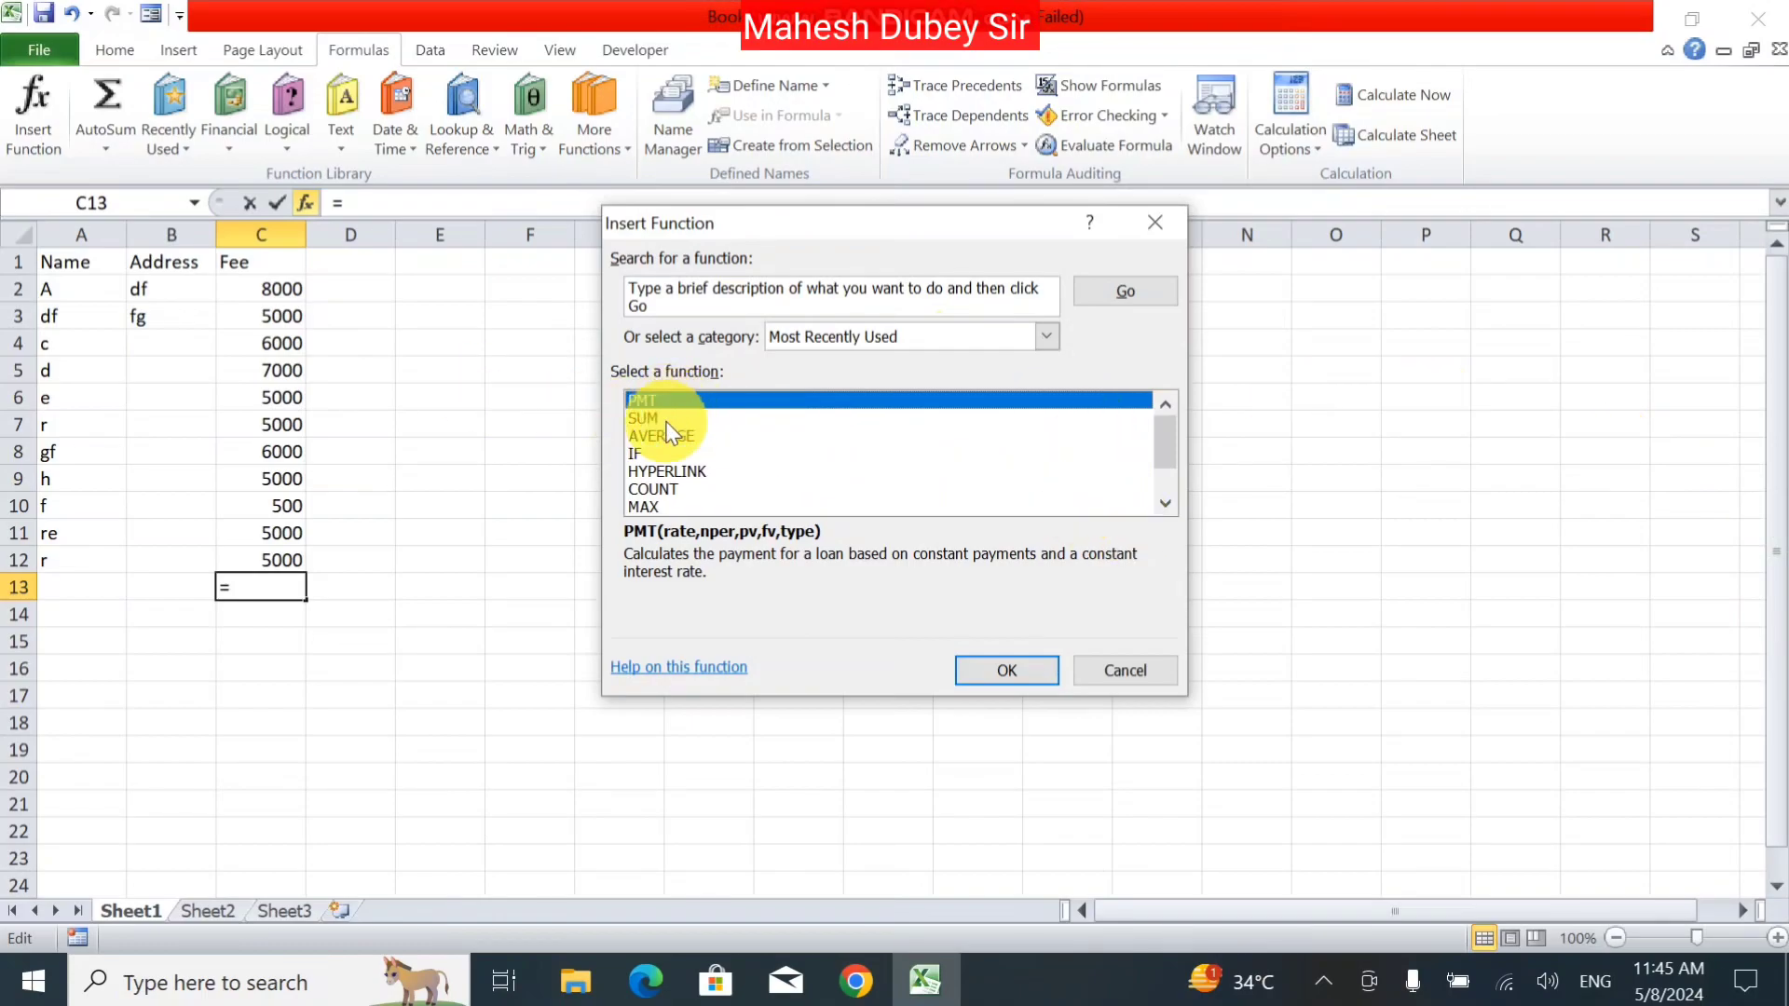
Step: Look over HYPERLINK, COUNT and MAX, then select SUM and confirm it
click(686, 471)
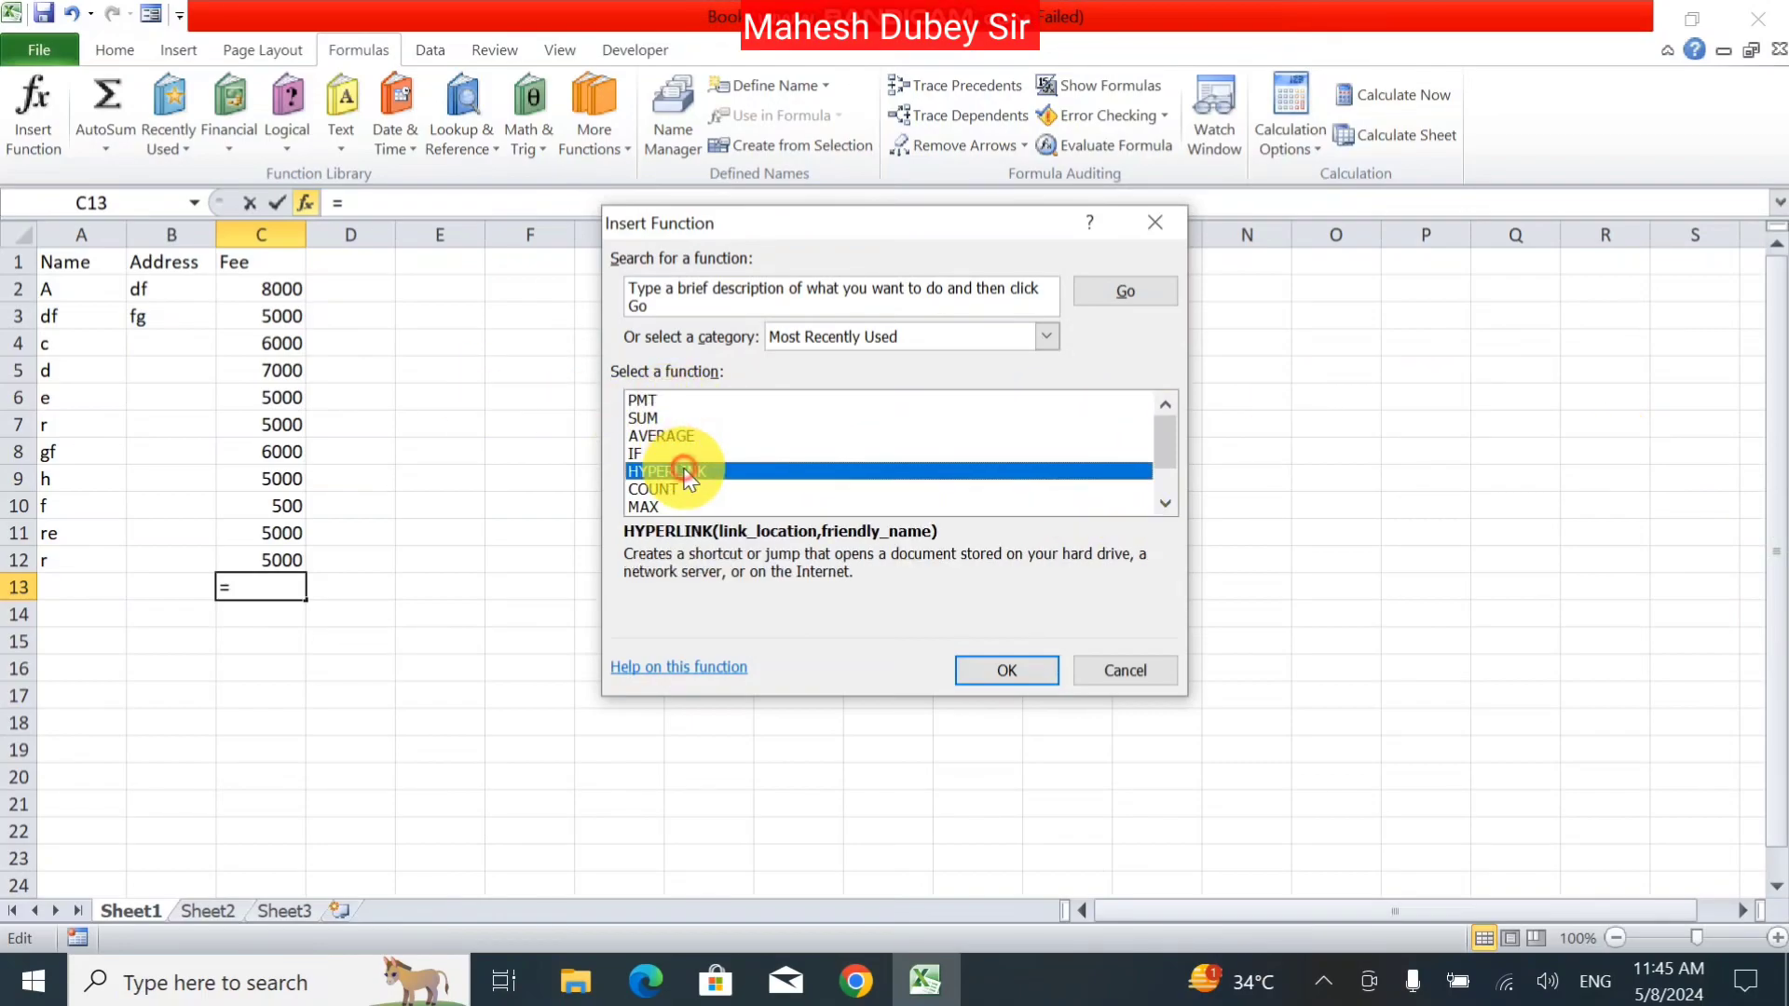
click(684, 491)
click(678, 505)
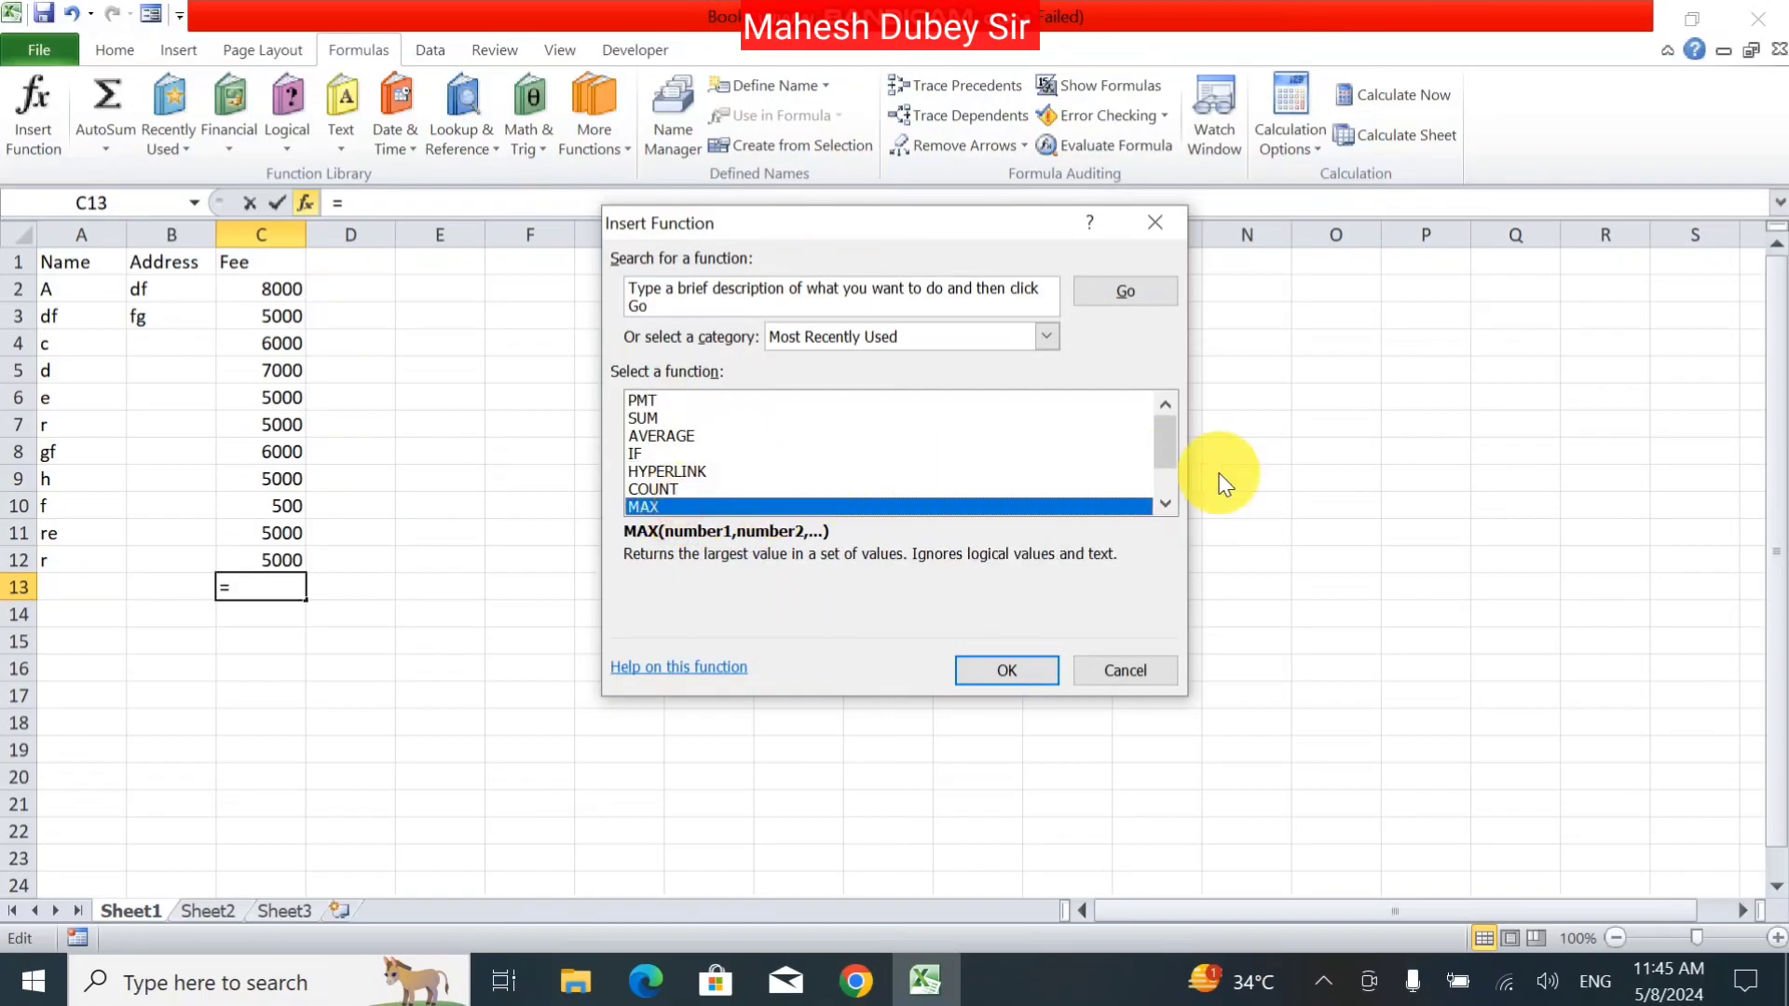
click(1164, 507)
click(1164, 507)
click(1164, 507)
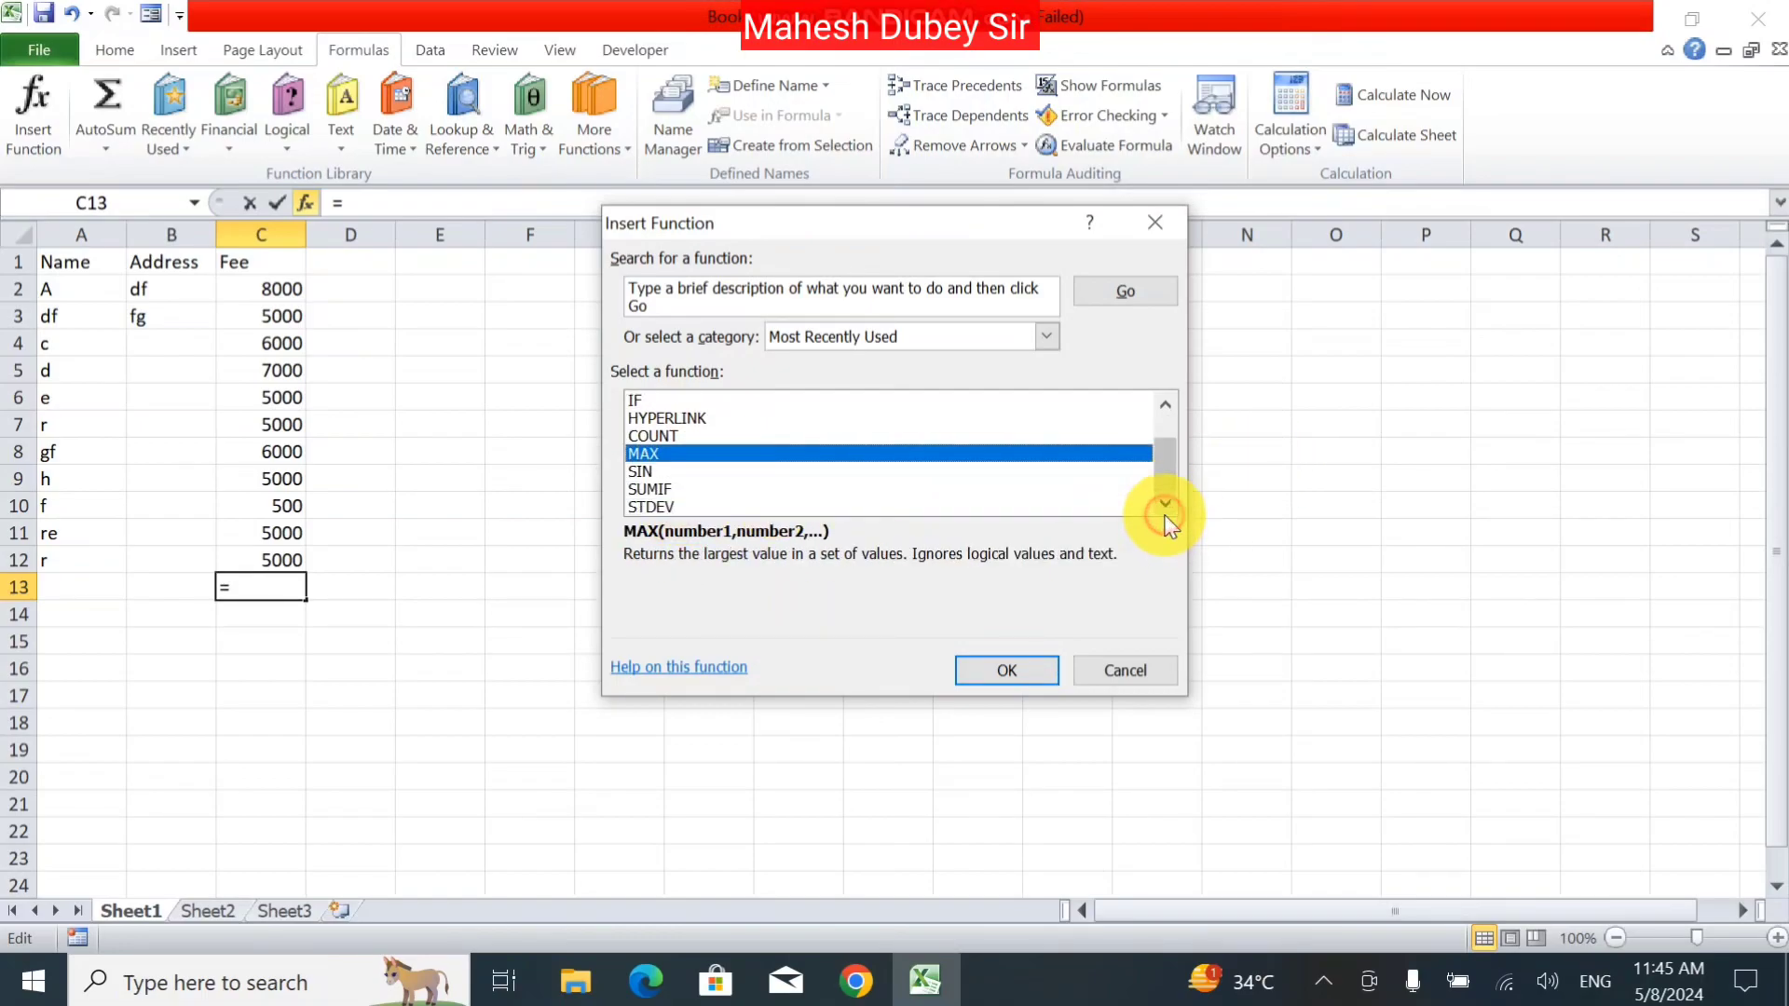
click(1160, 424)
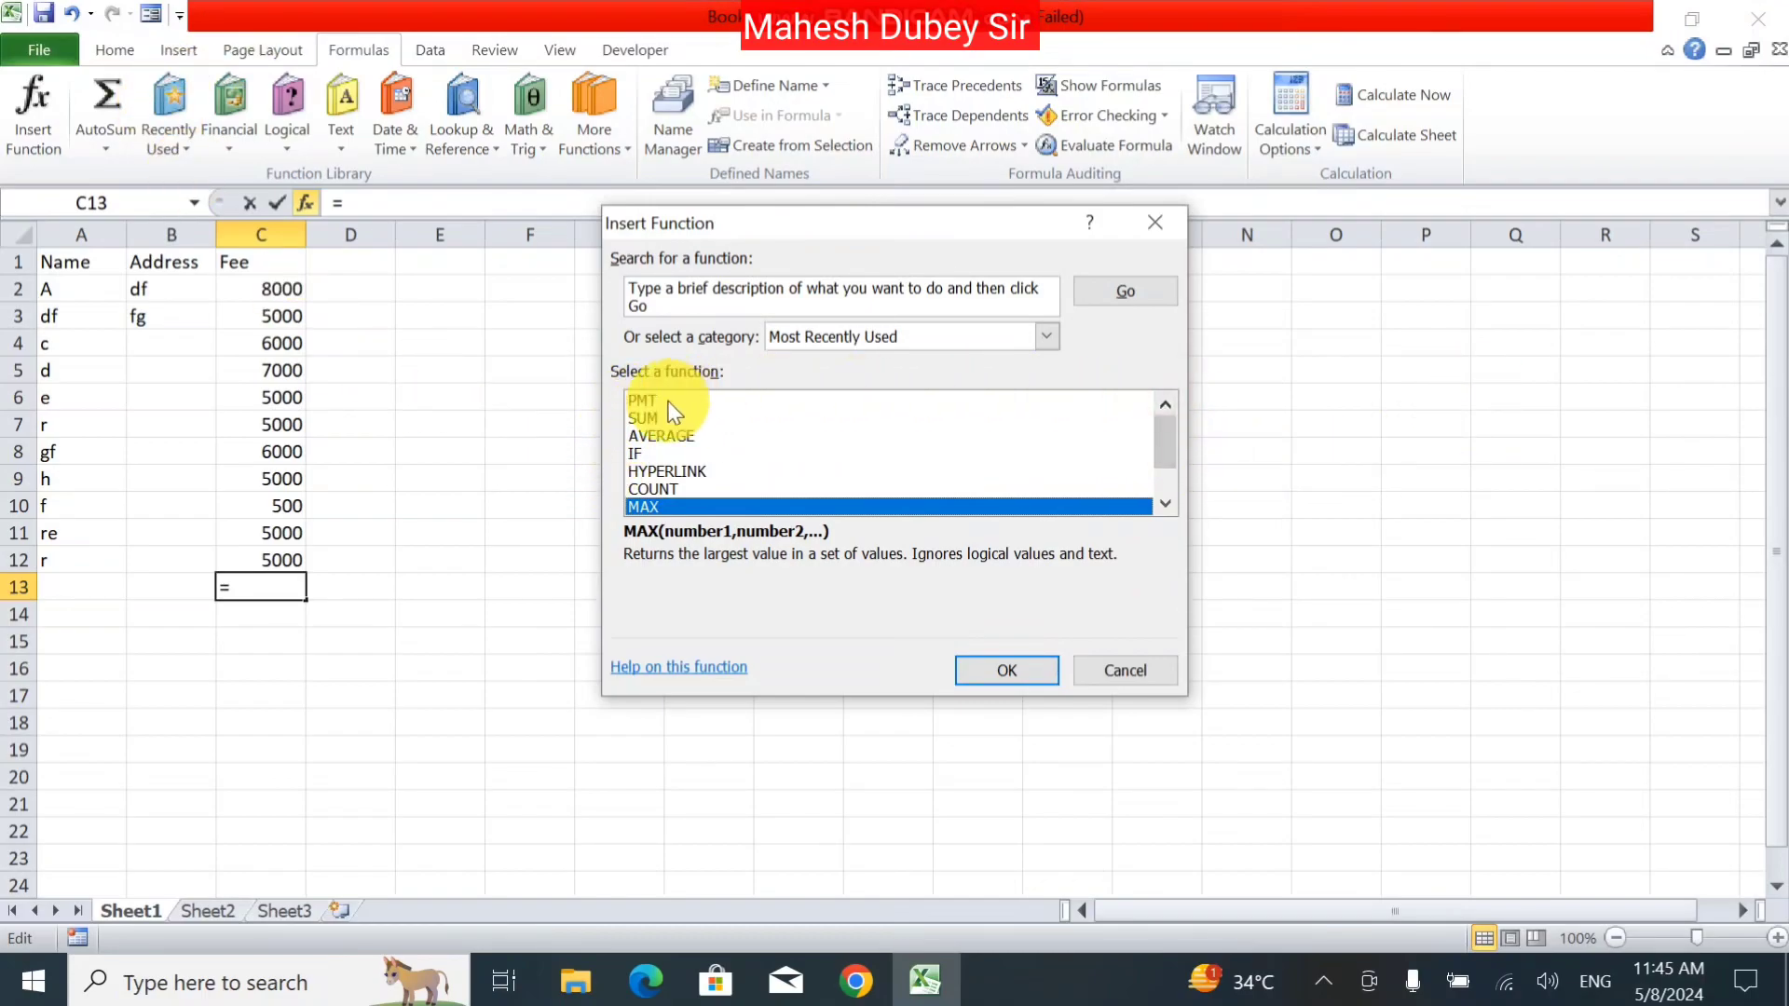
click(647, 424)
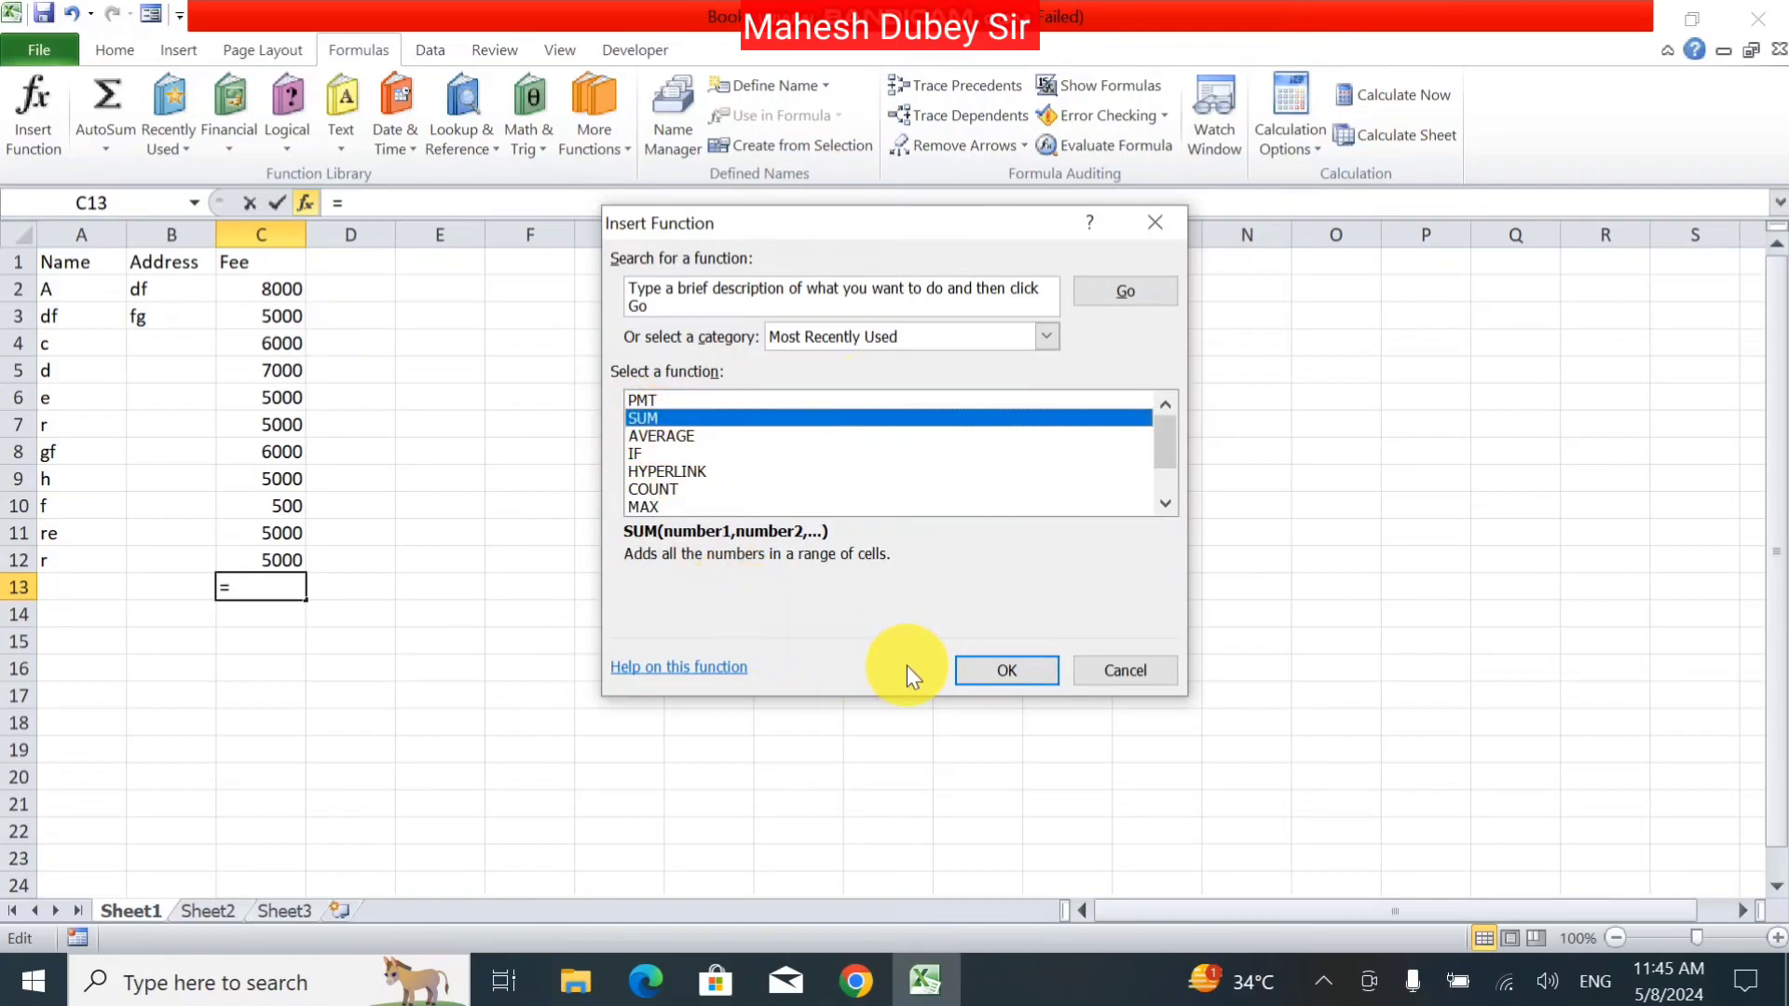
click(1034, 671)
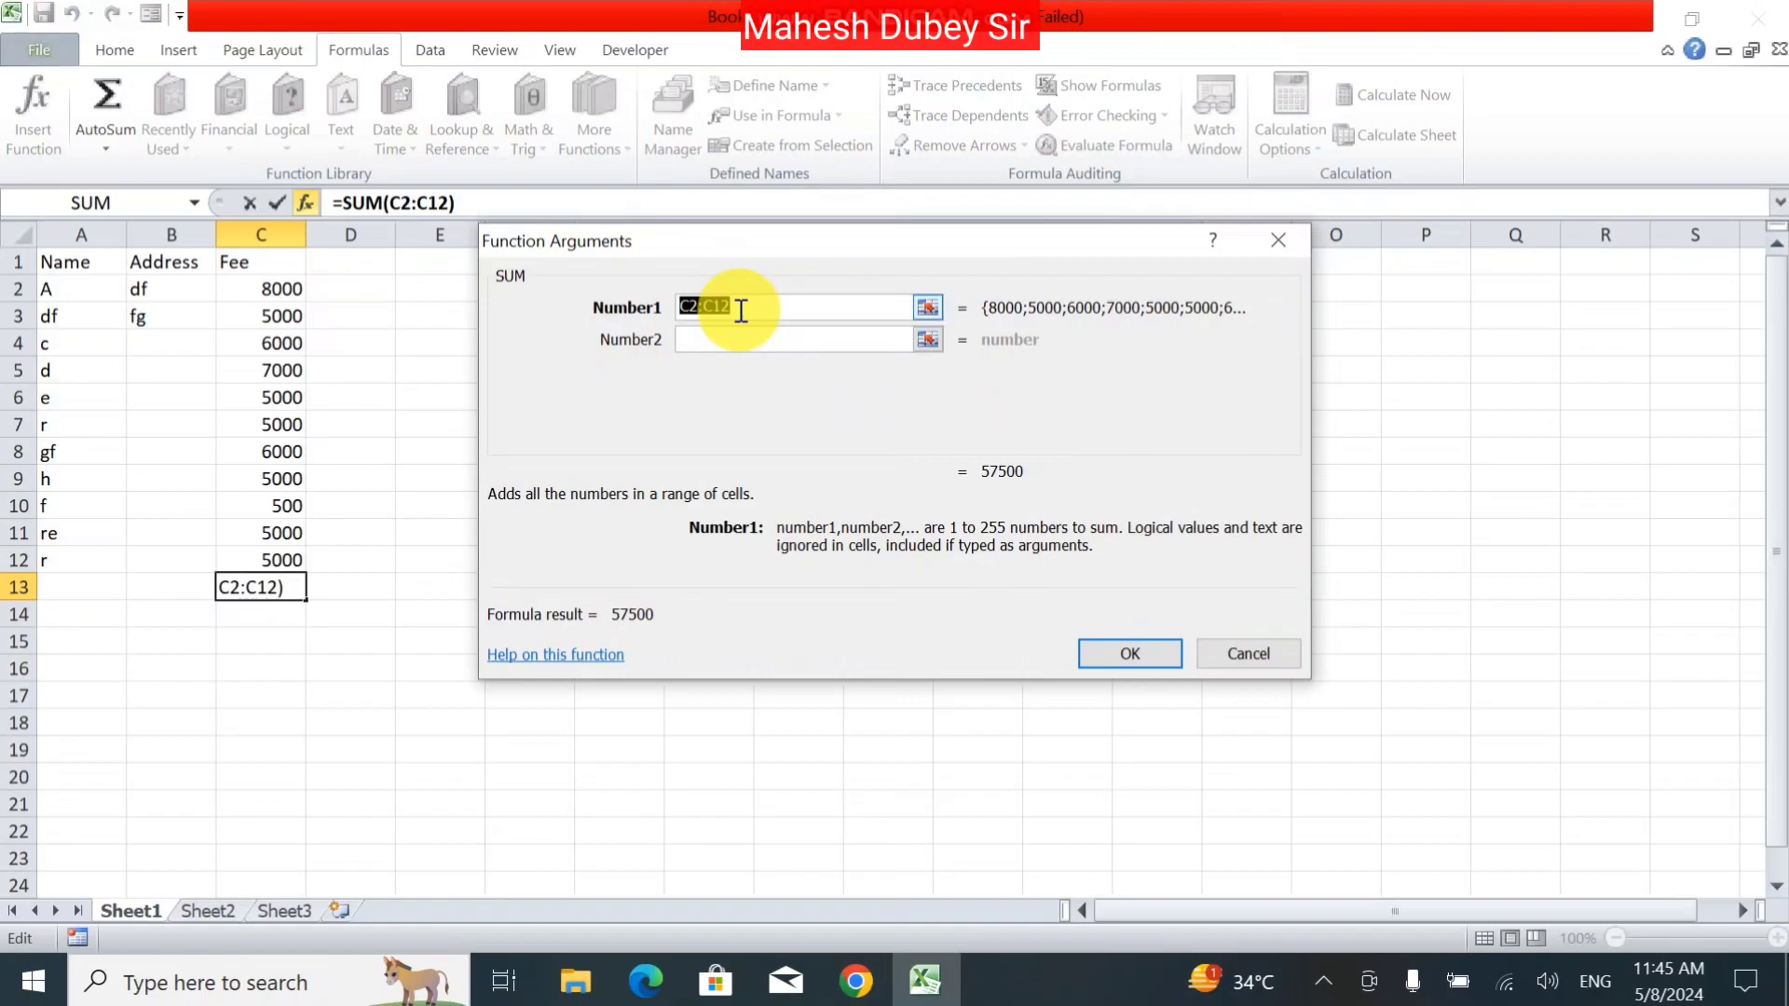
Step: Replace the suggested range with separate arguments C2, C3 and C4
key(BackSpace)
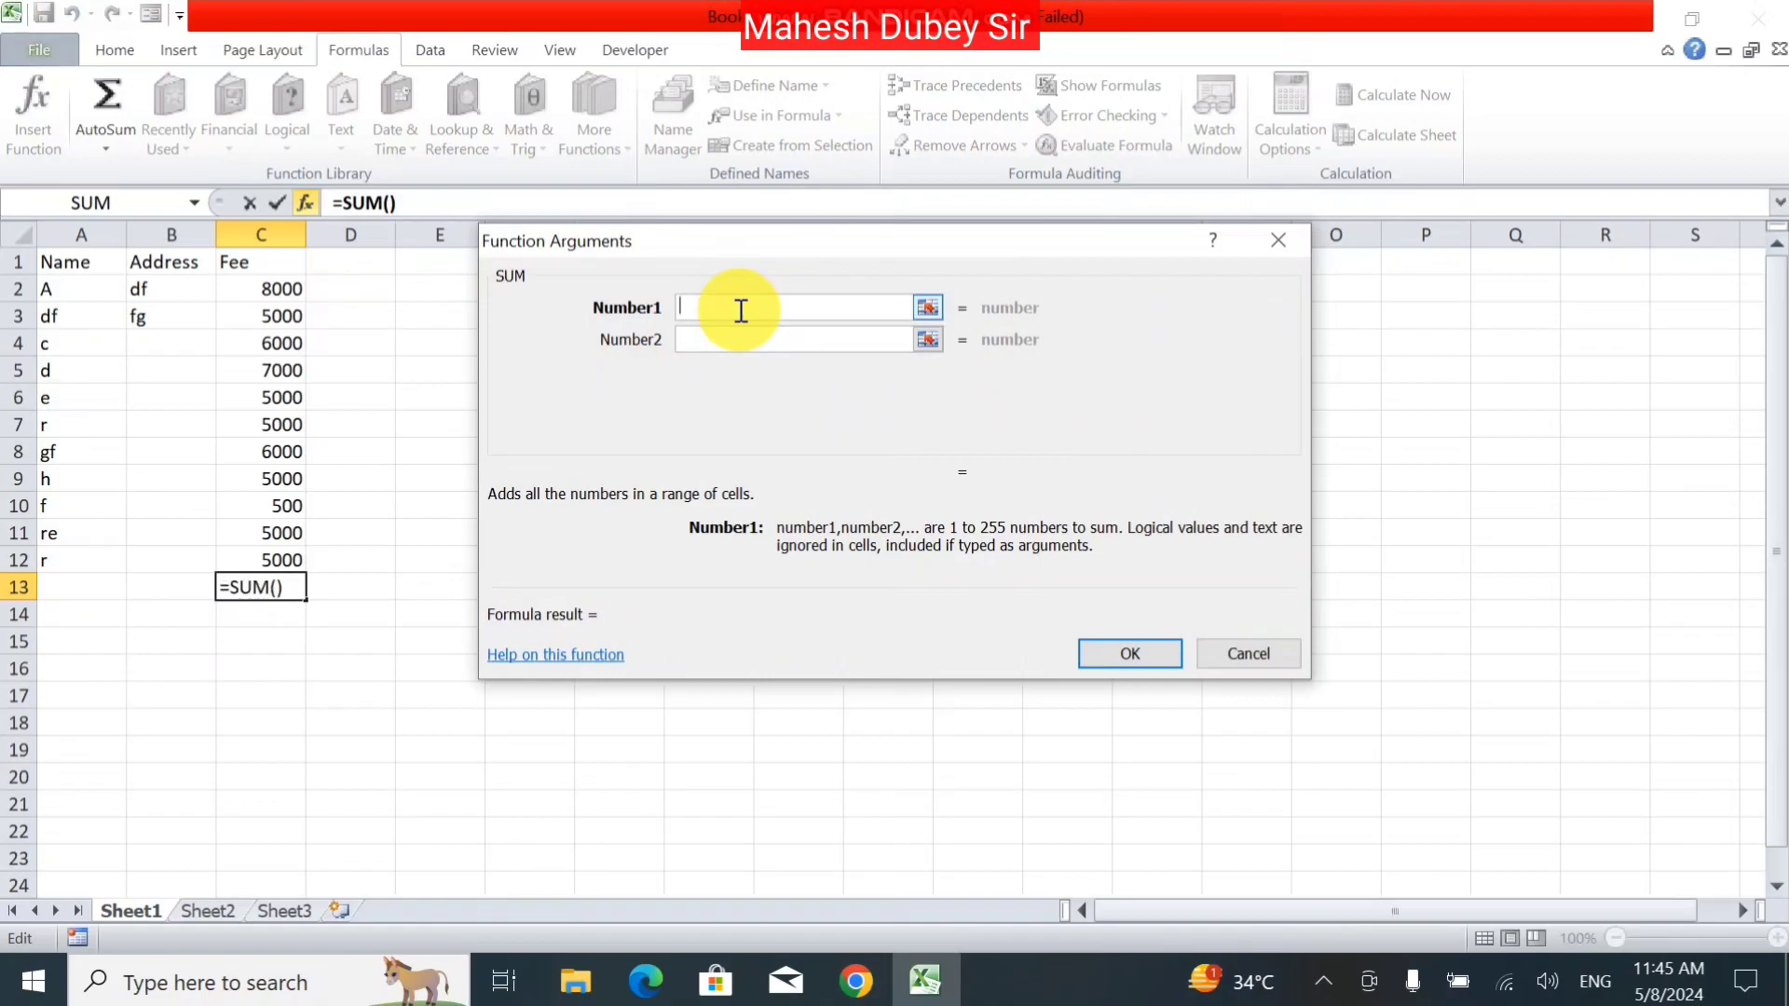
click(227, 288)
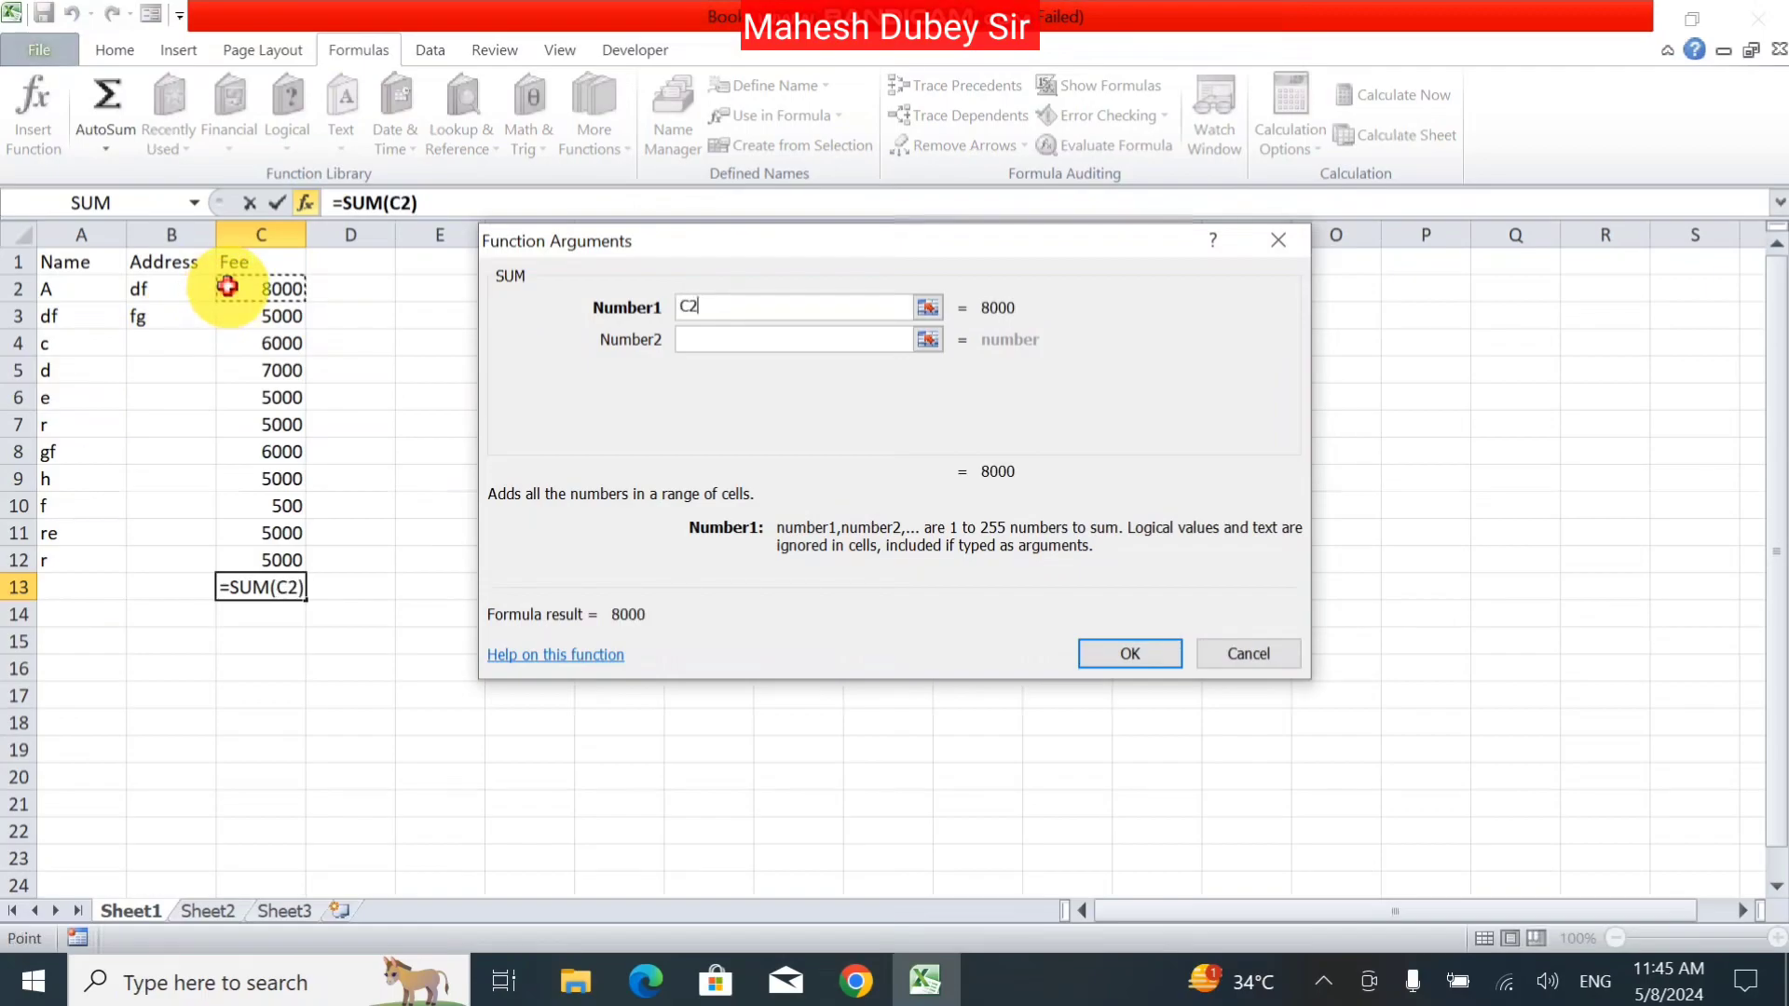
click(699, 341)
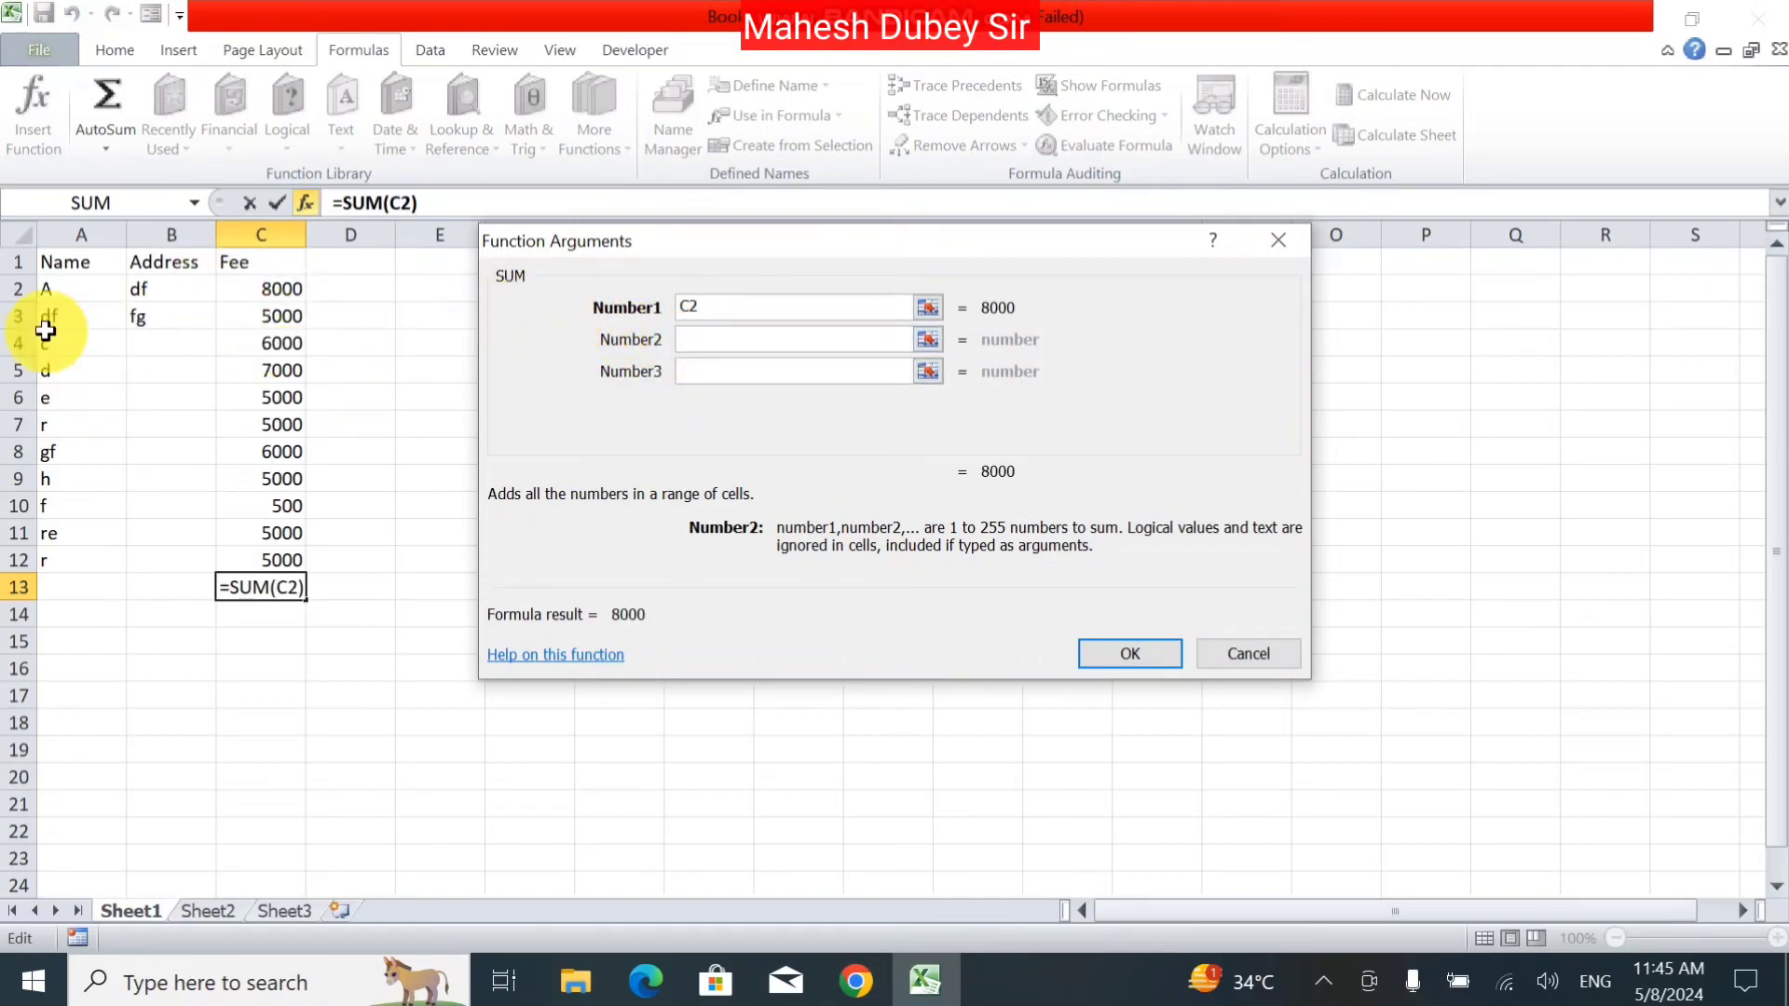
click(273, 314)
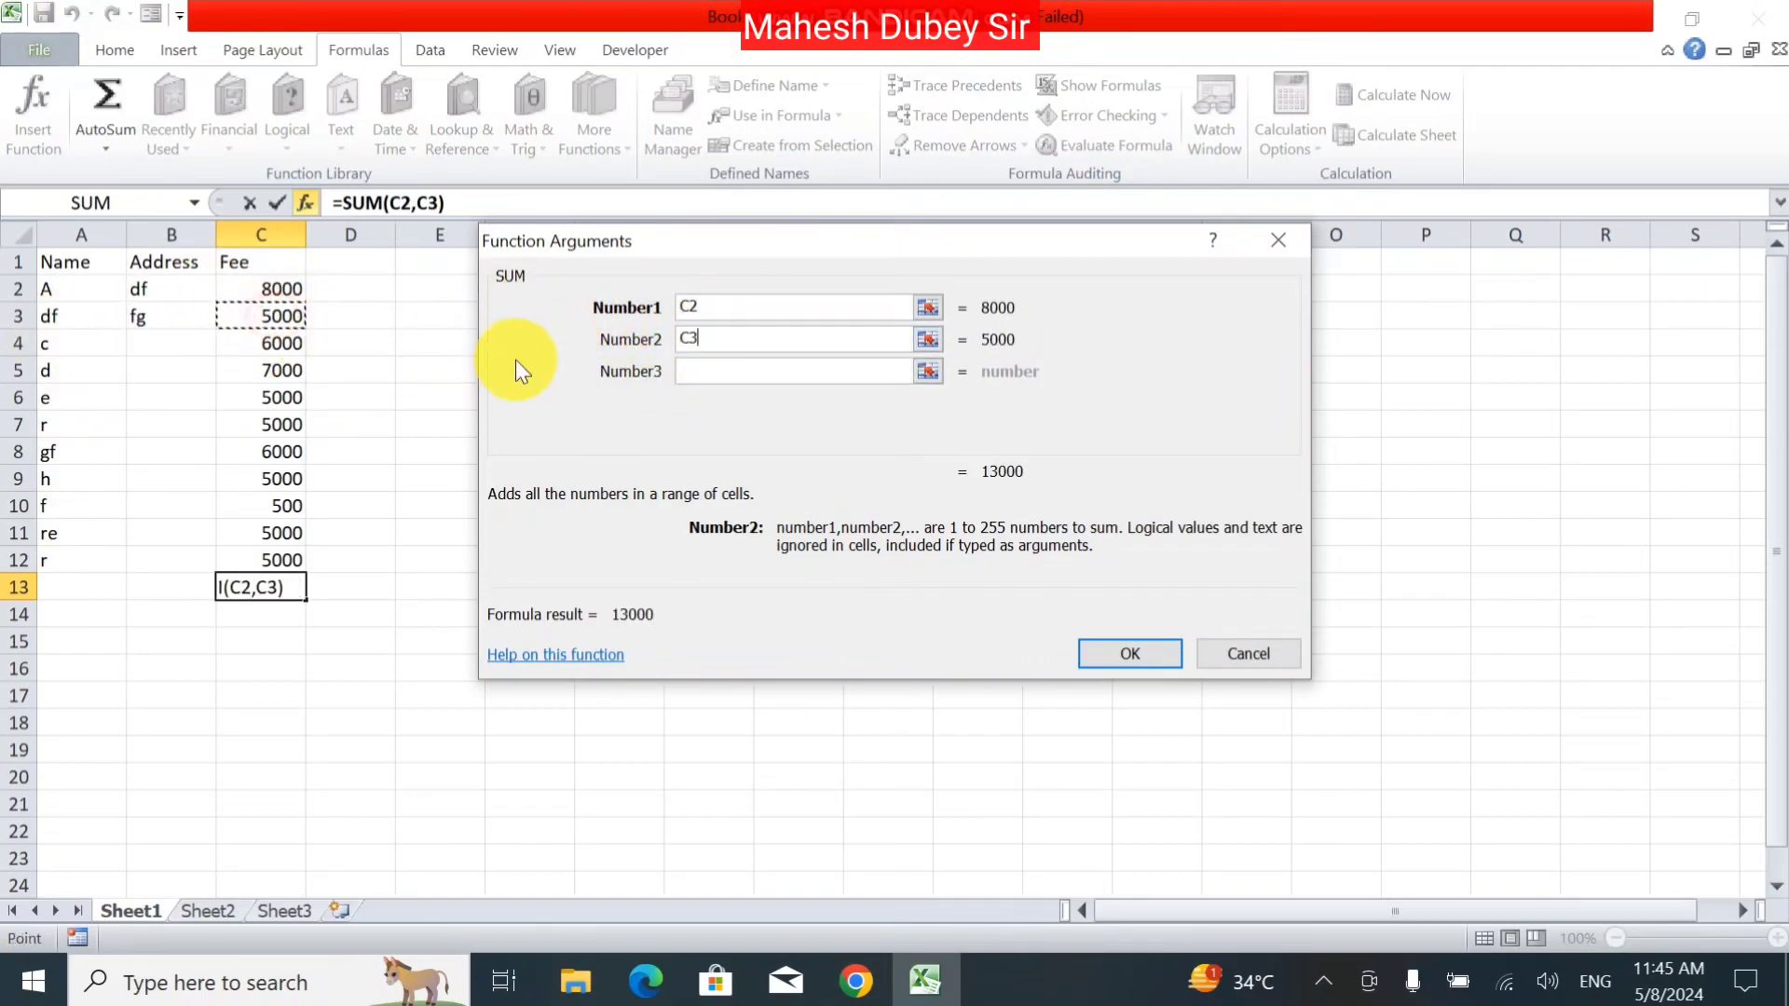
click(782, 372)
click(275, 350)
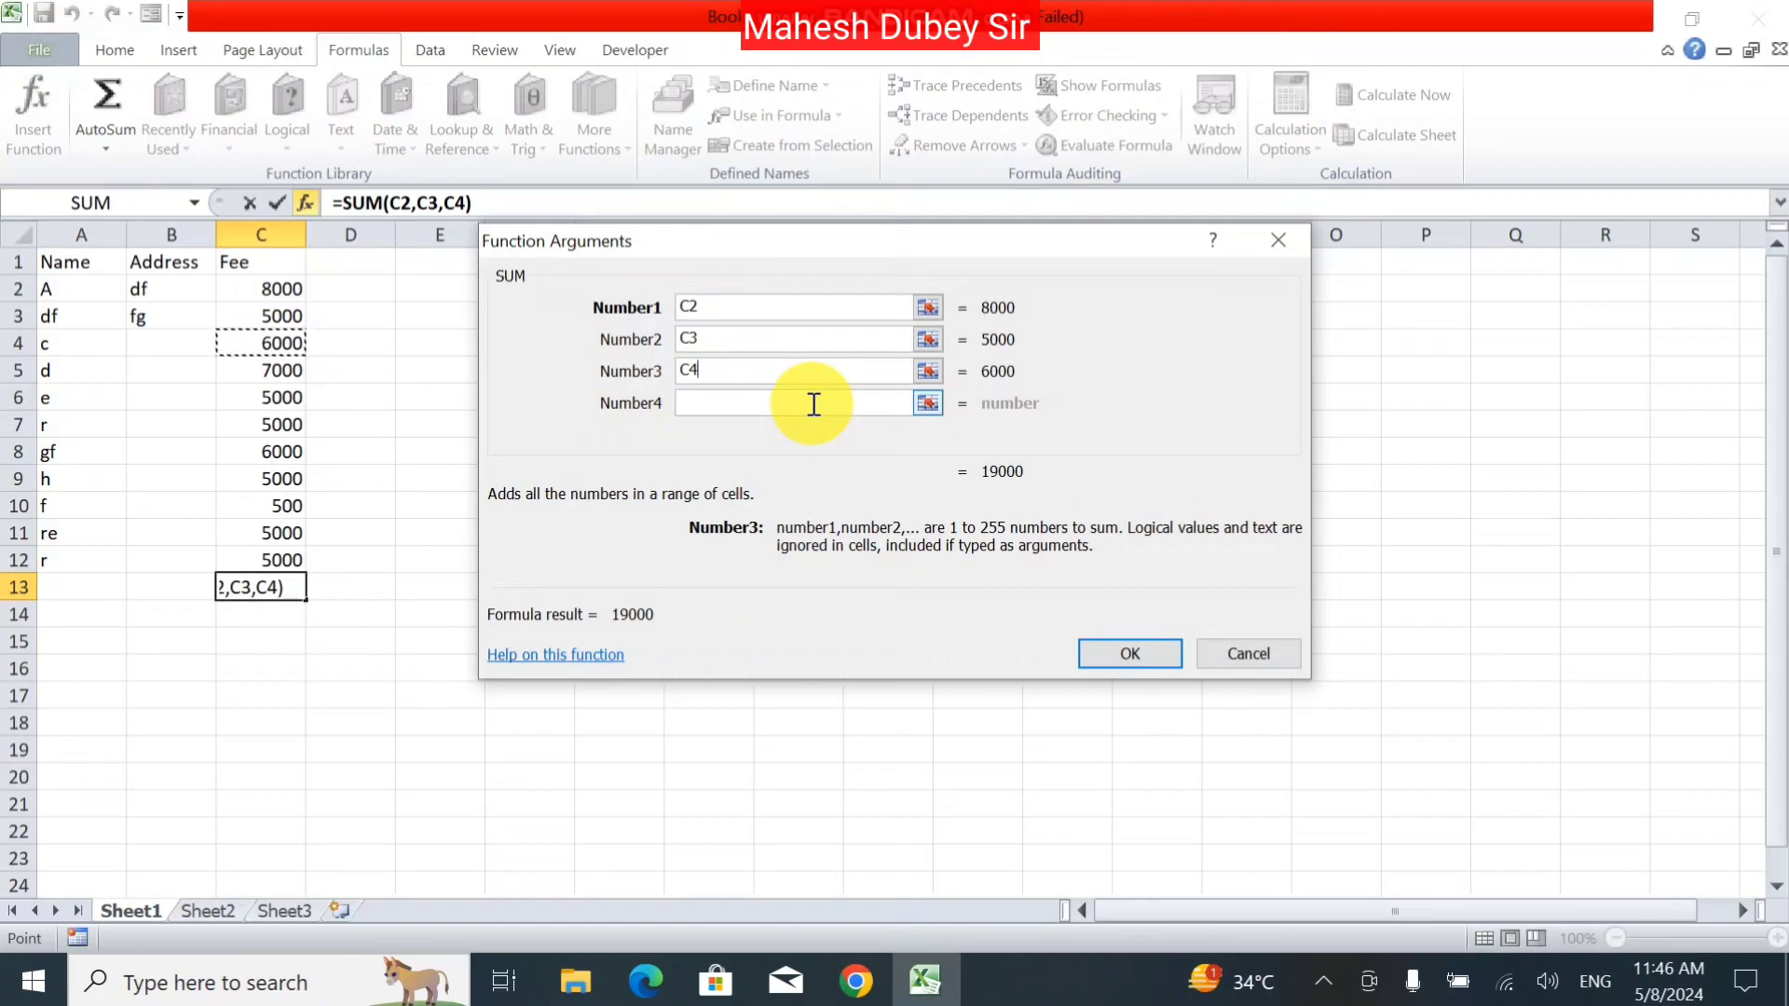
Step: Clear those arguments, set Number1 to C2:C12 and commit =SUM(C2:C12)
double_click(751, 373)
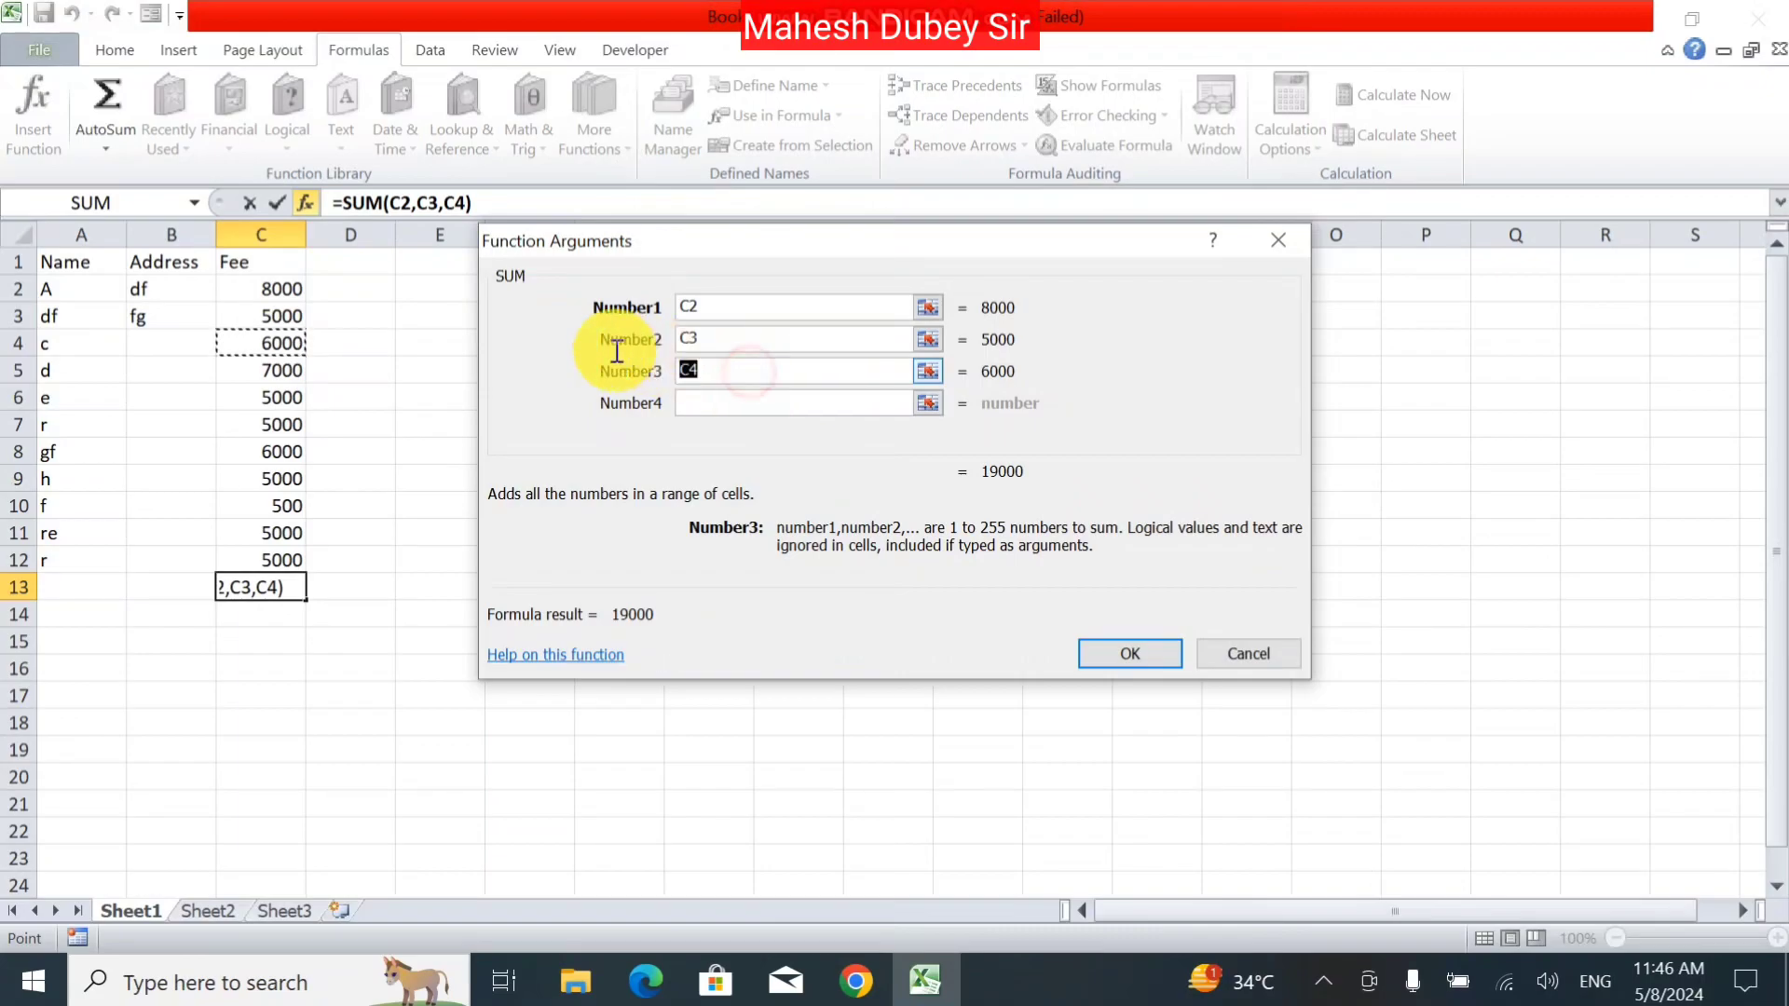
key(BackSpace)
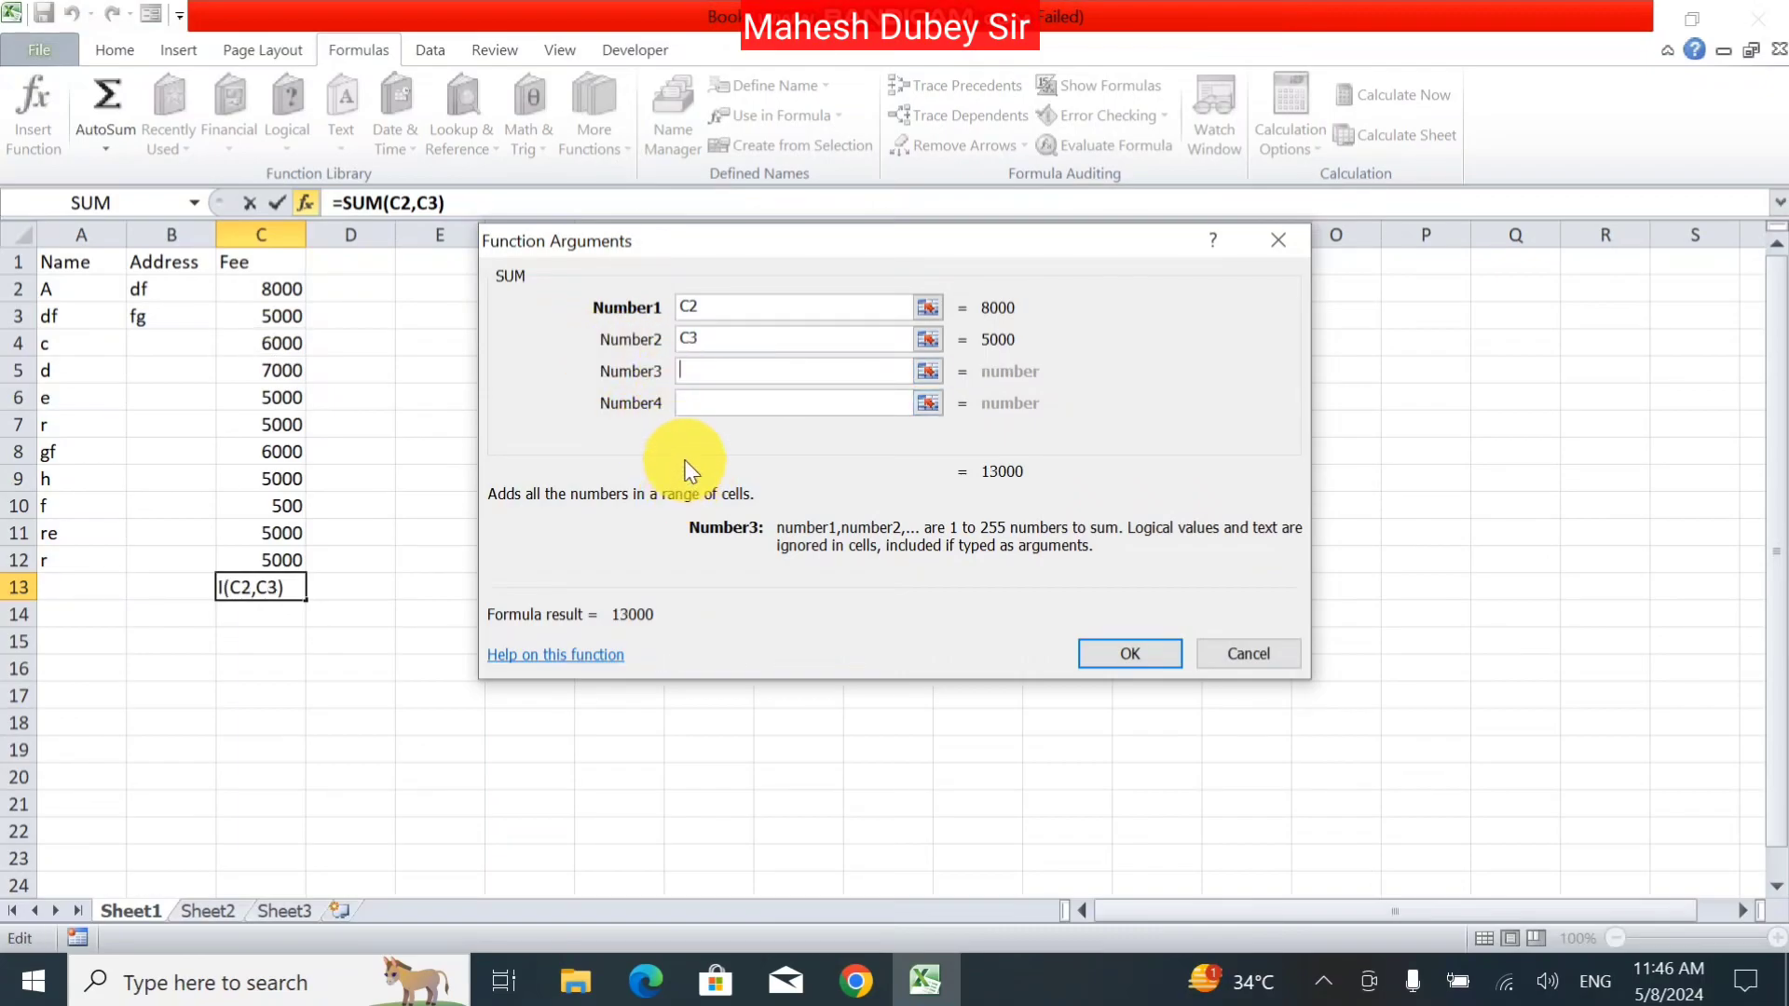
double_click(720, 339)
key(BackSpace)
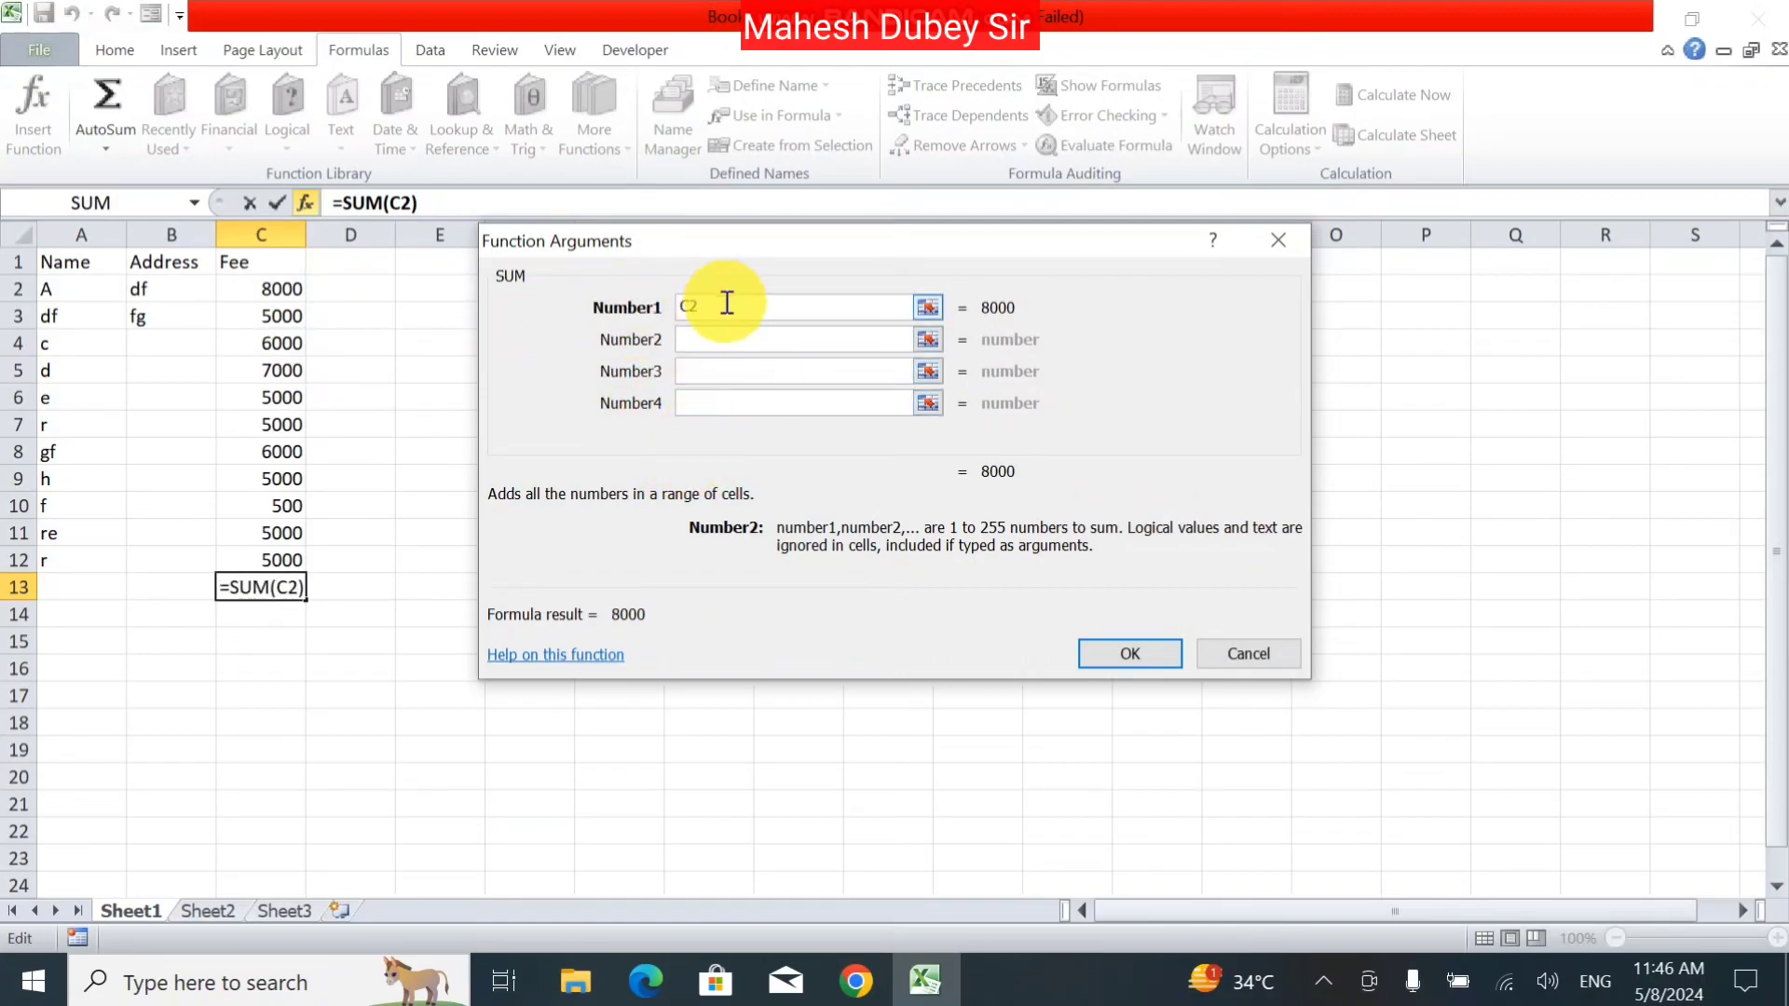
double_click(718, 305)
key(BackSpace)
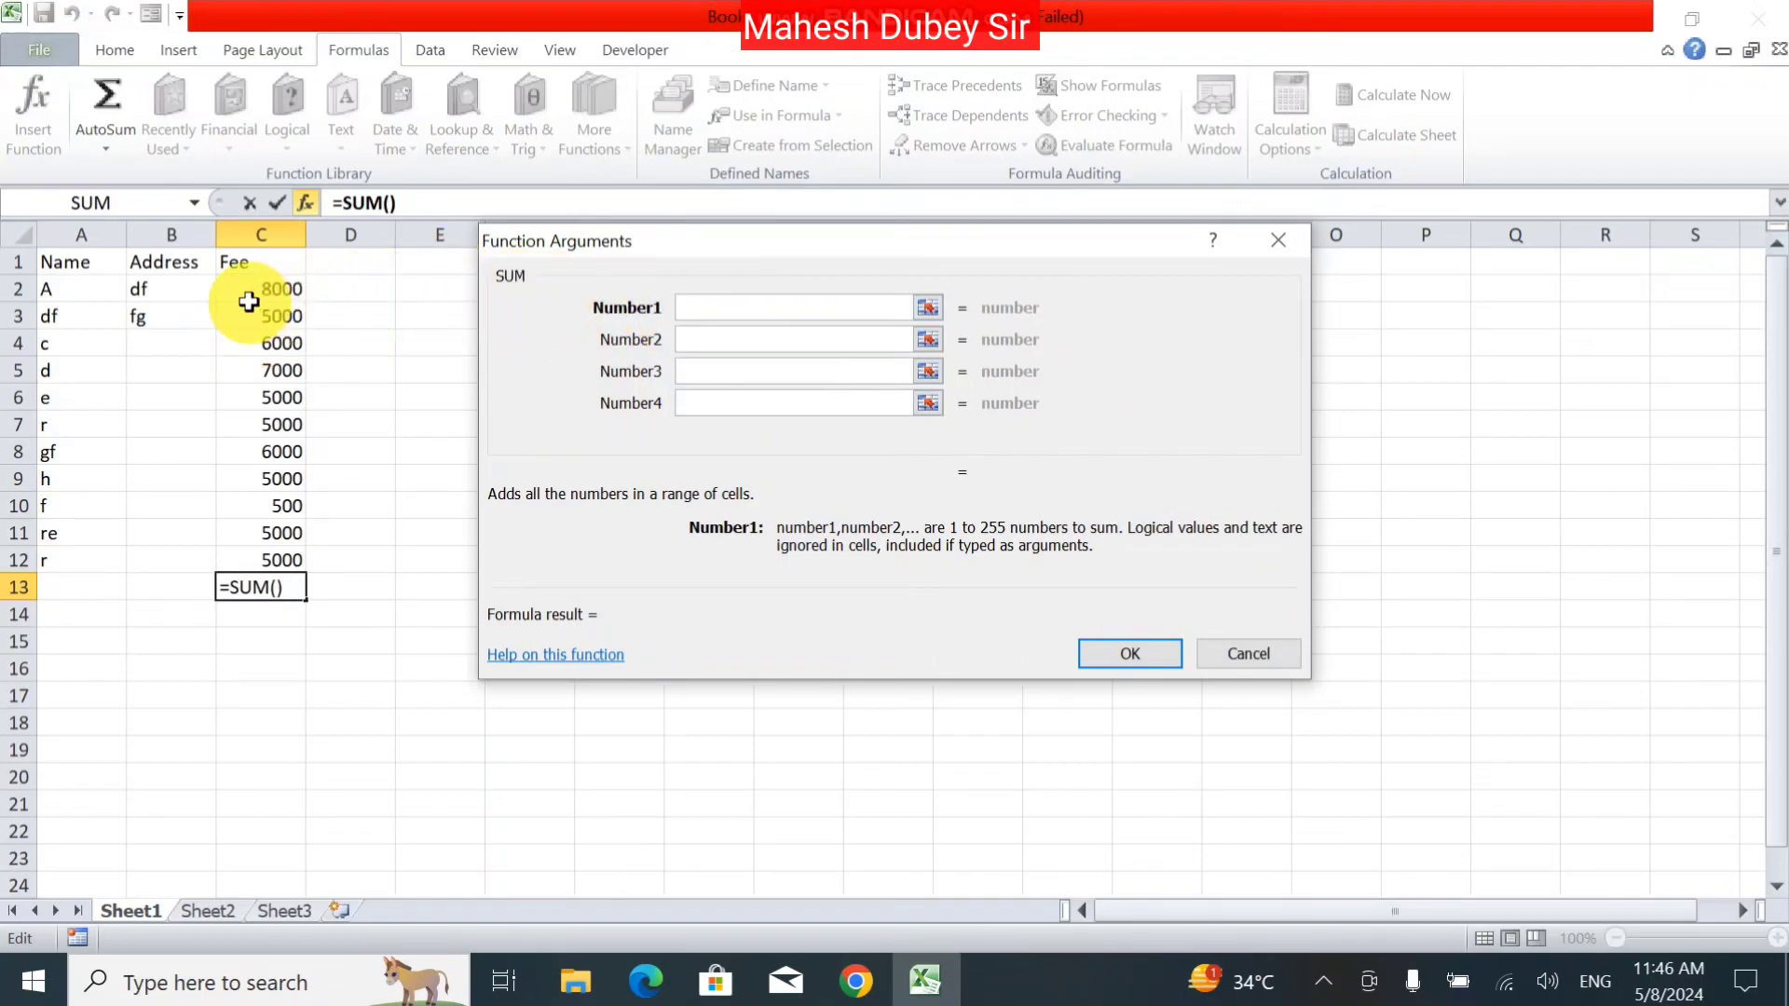
drag(247, 289, 264, 559)
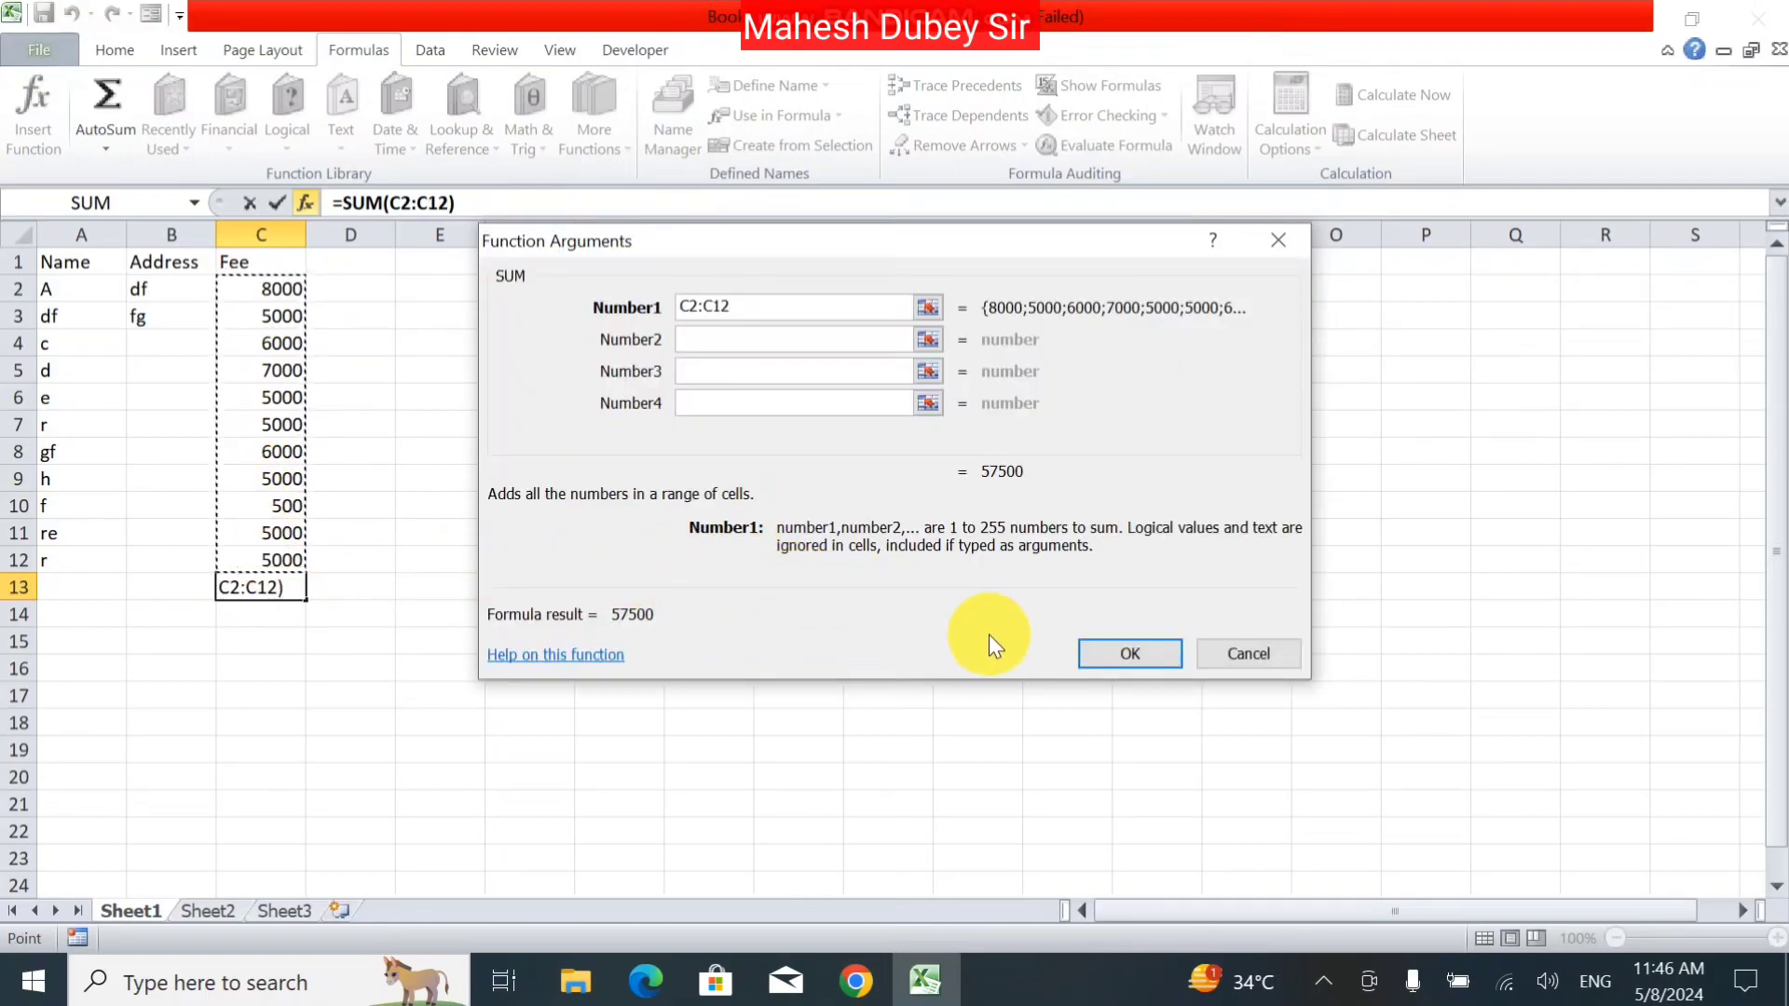
click(1118, 654)
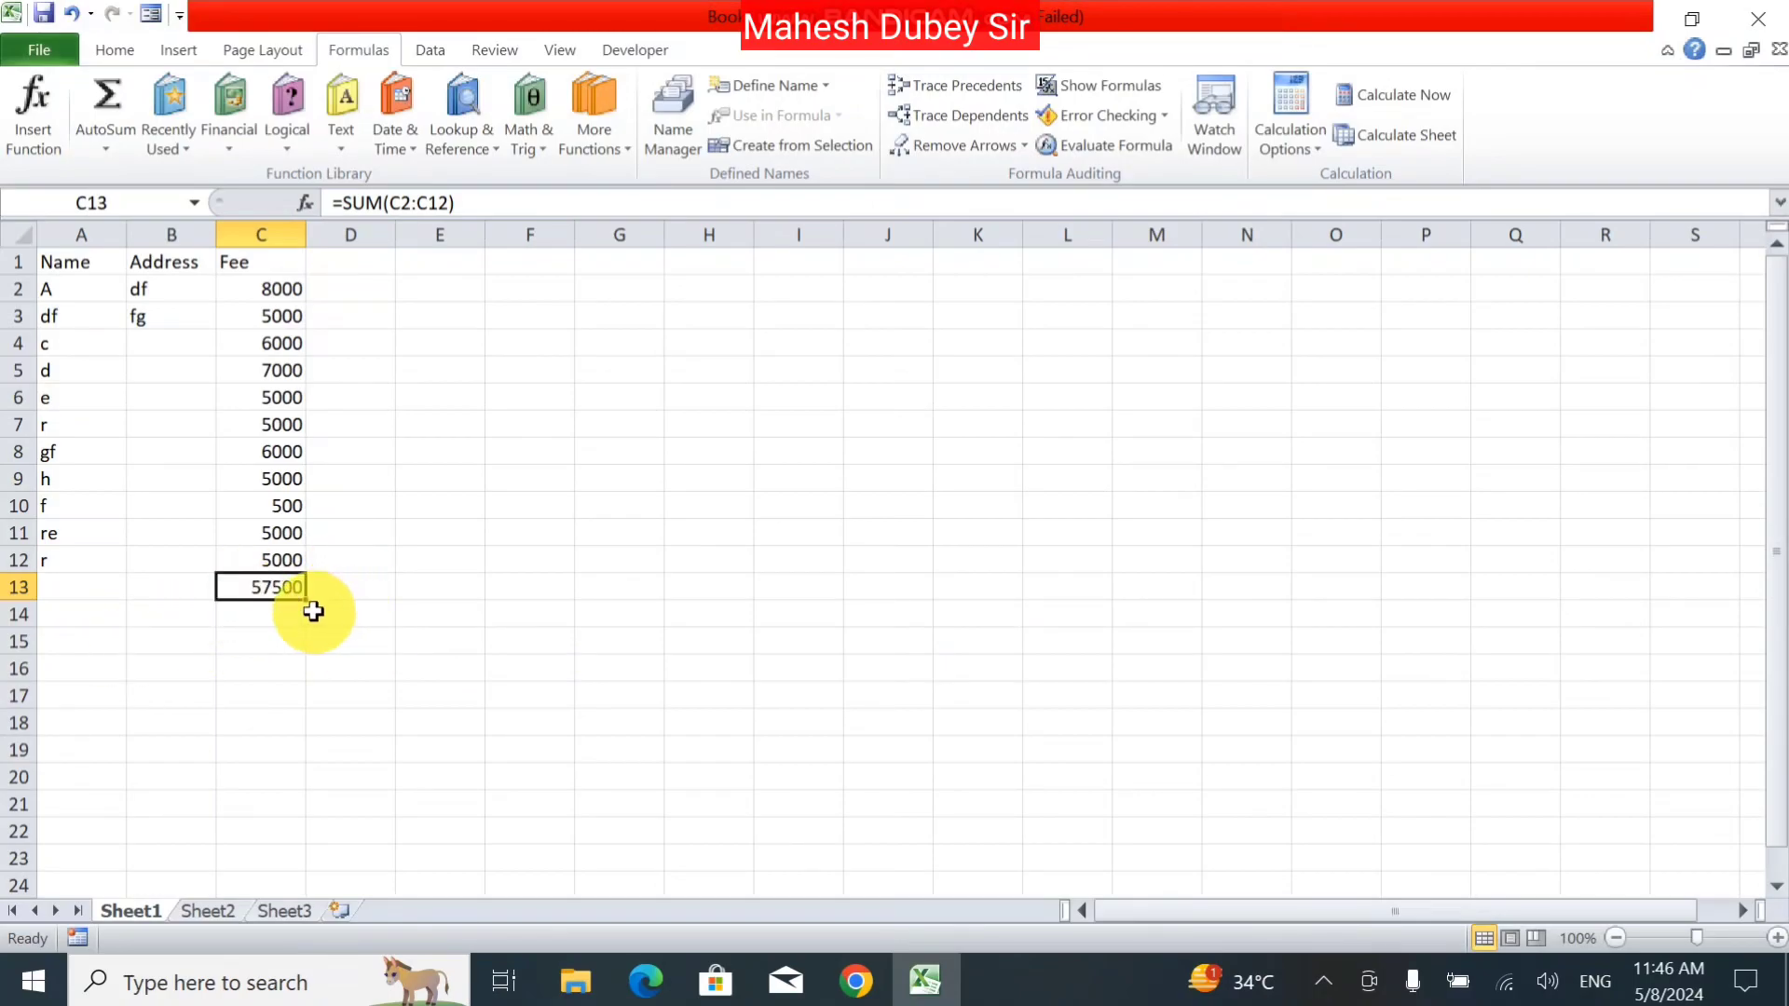
click(35, 105)
key(Return)
click(568, 369)
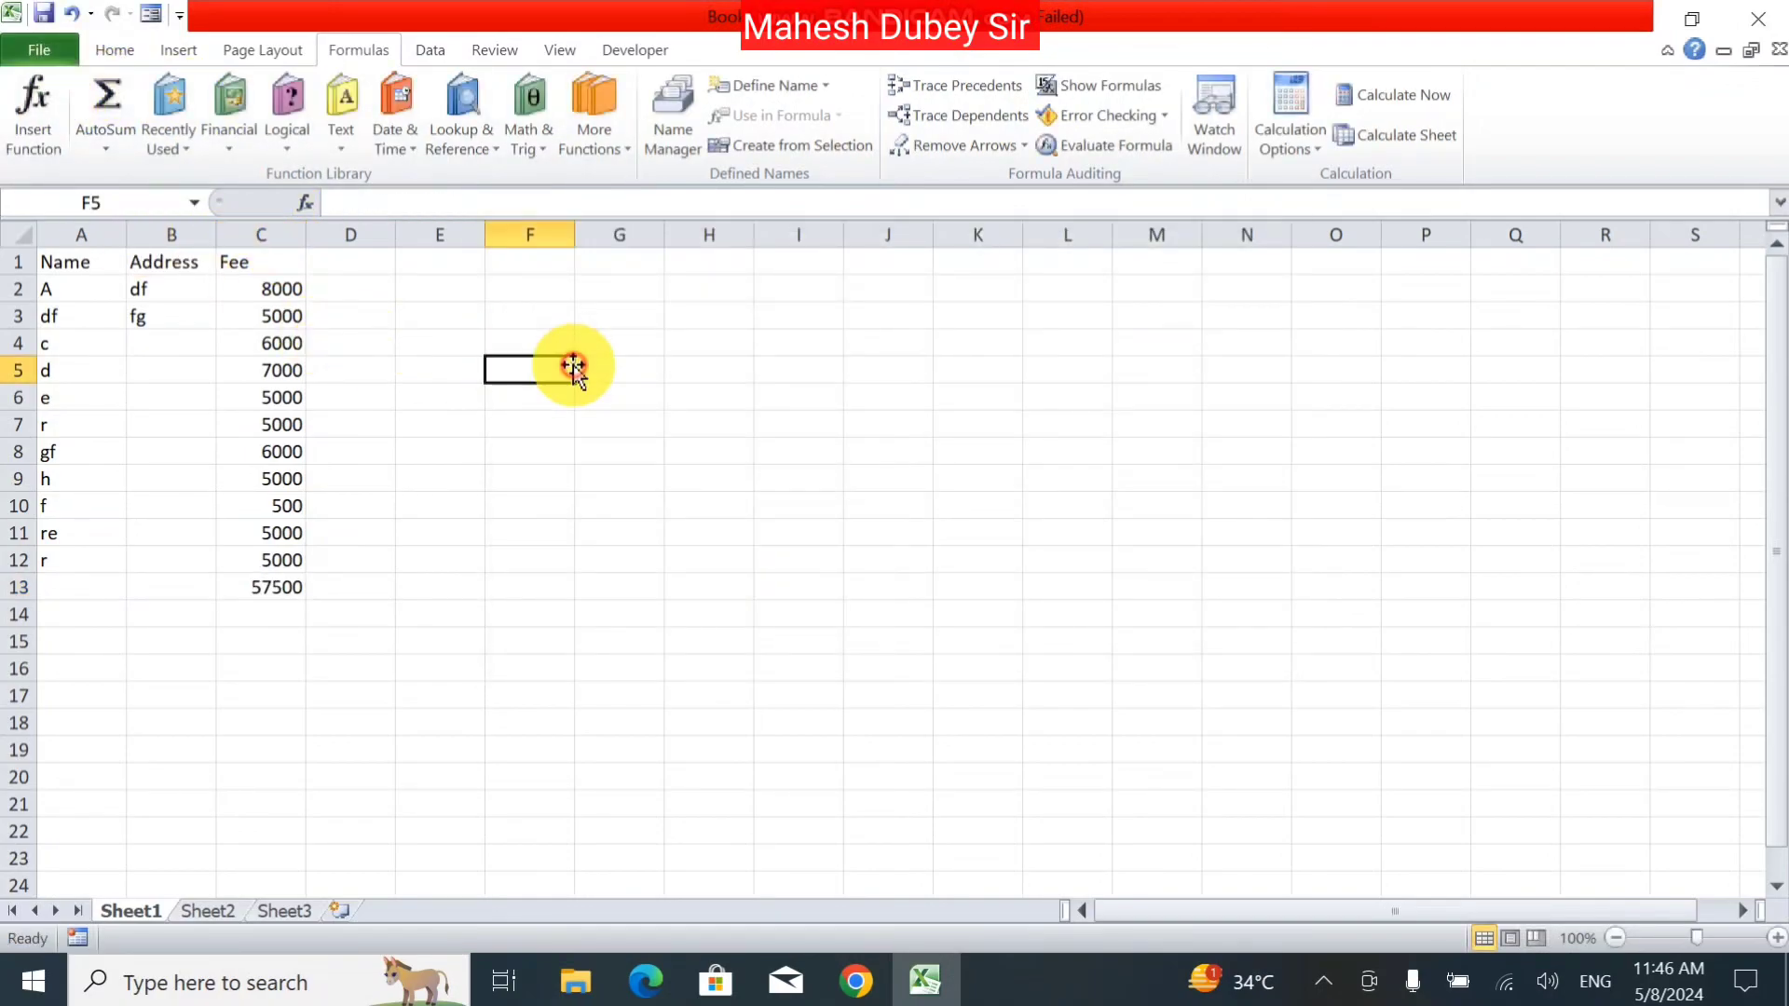
click(24, 102)
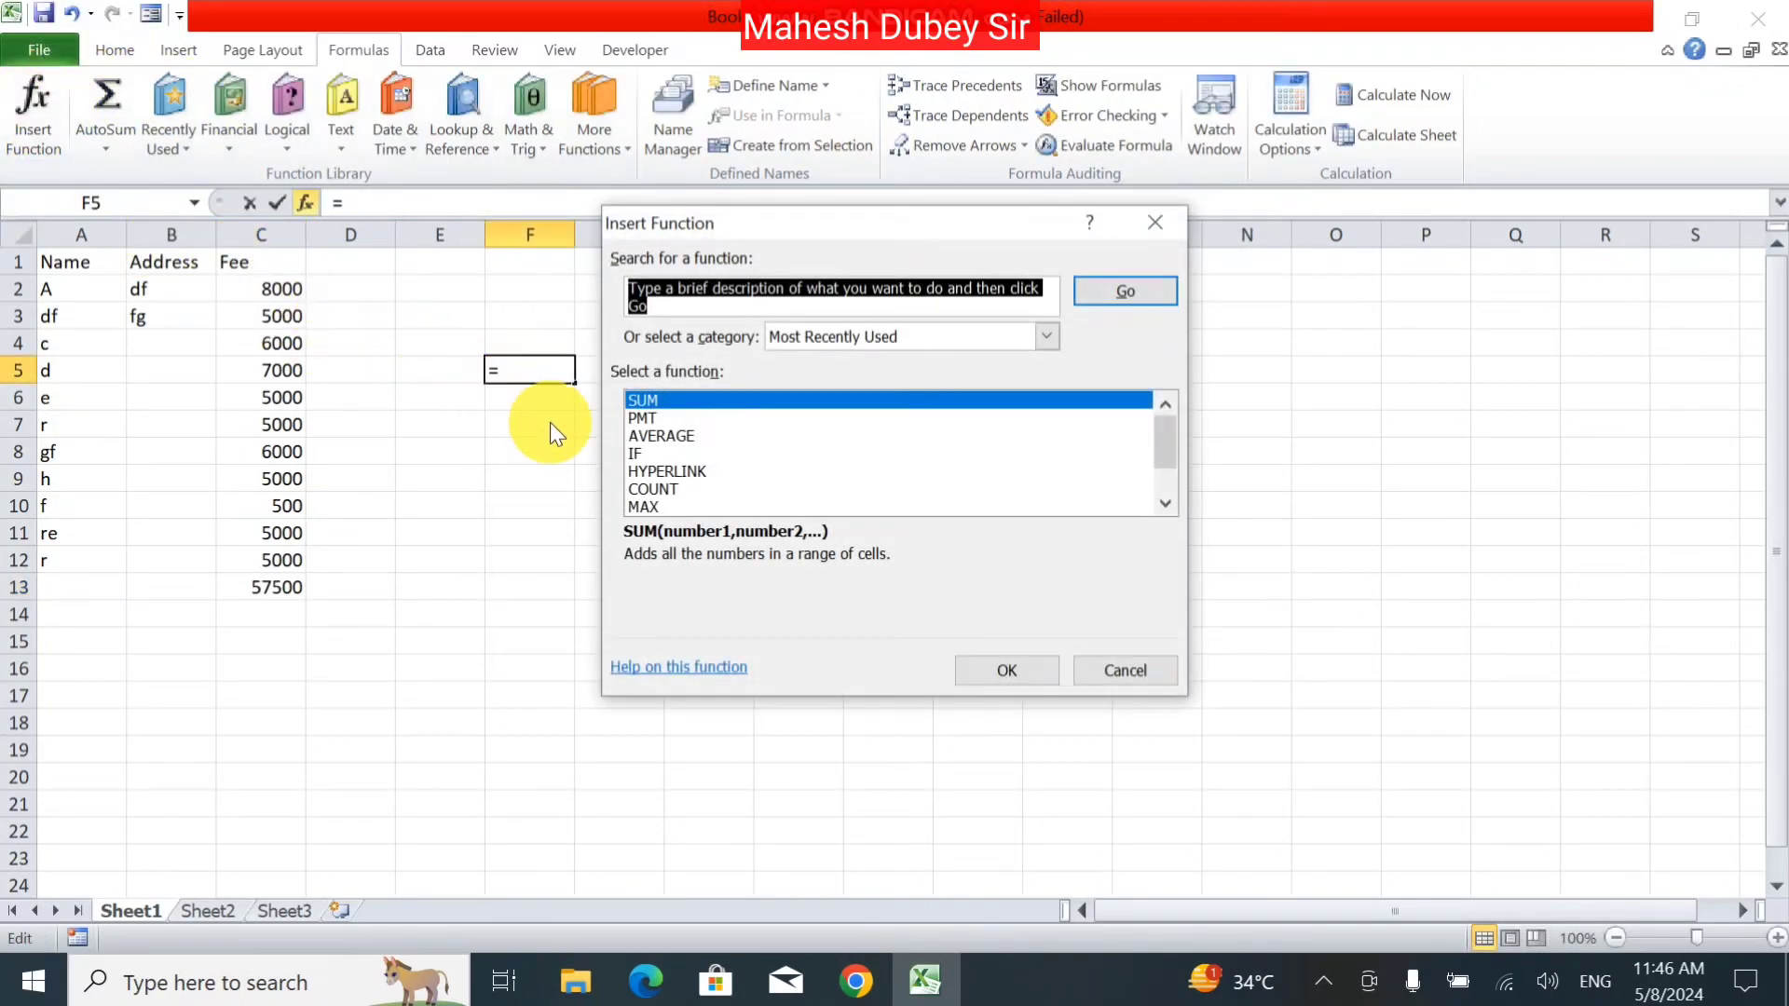
key(Escape)
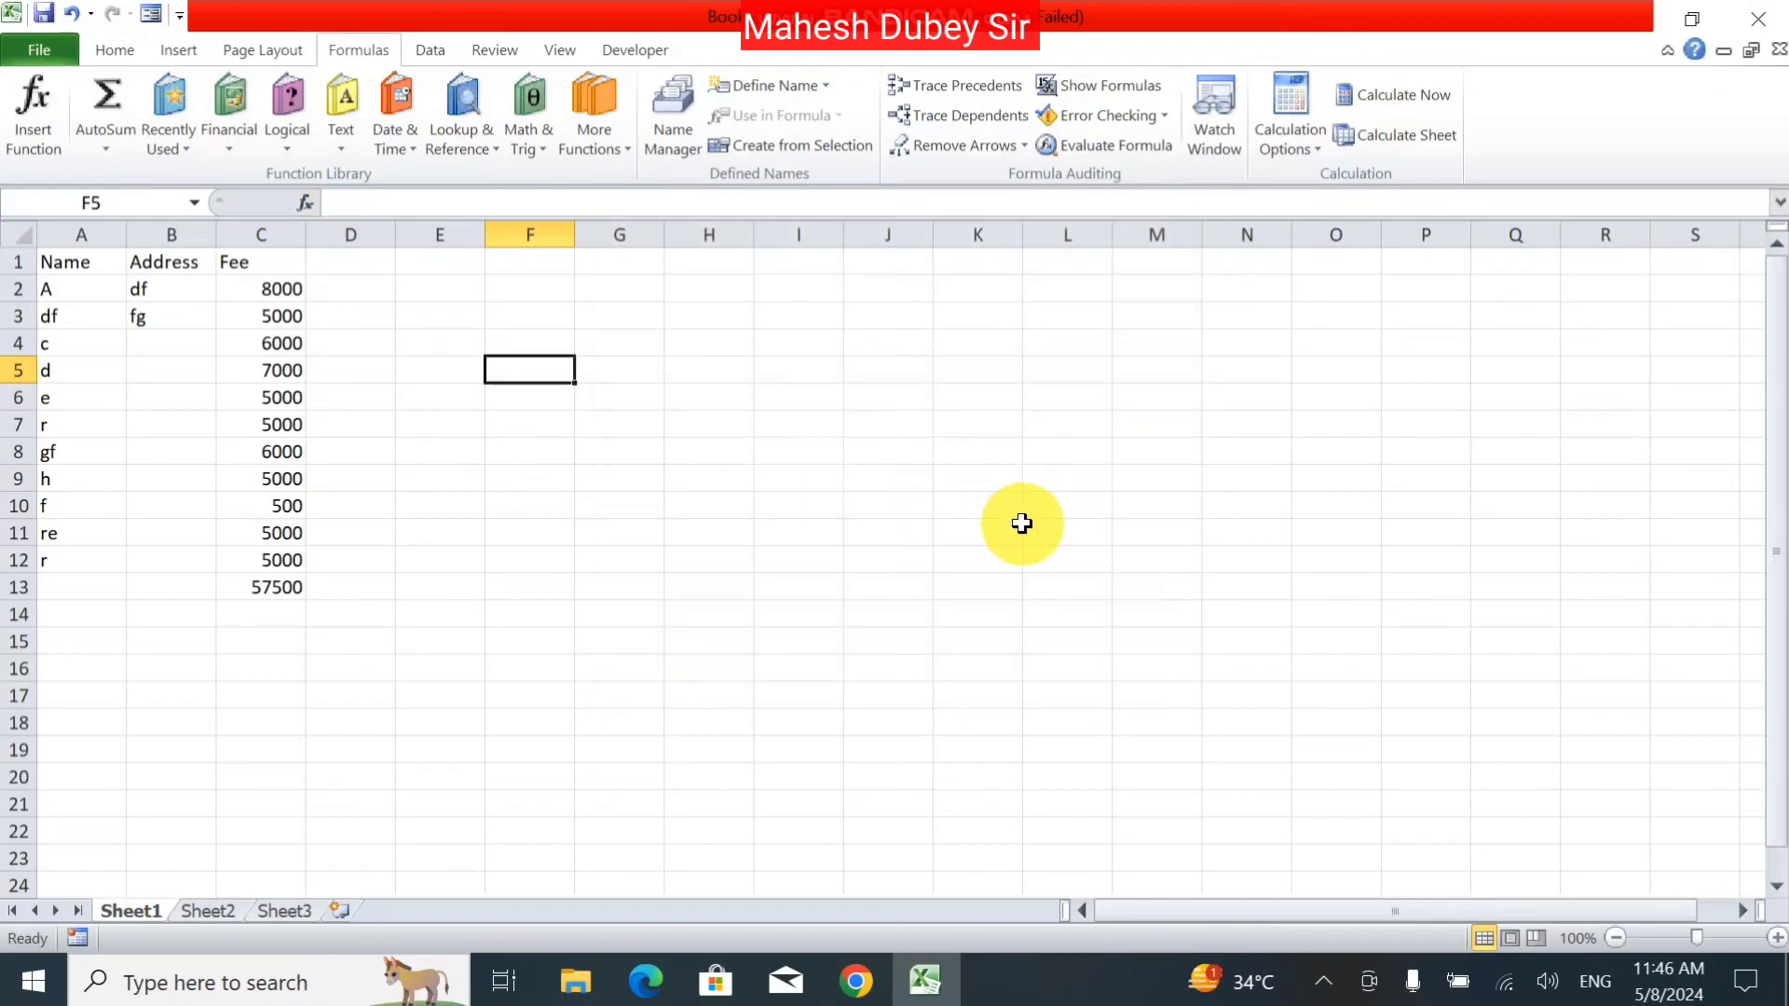
click(701, 401)
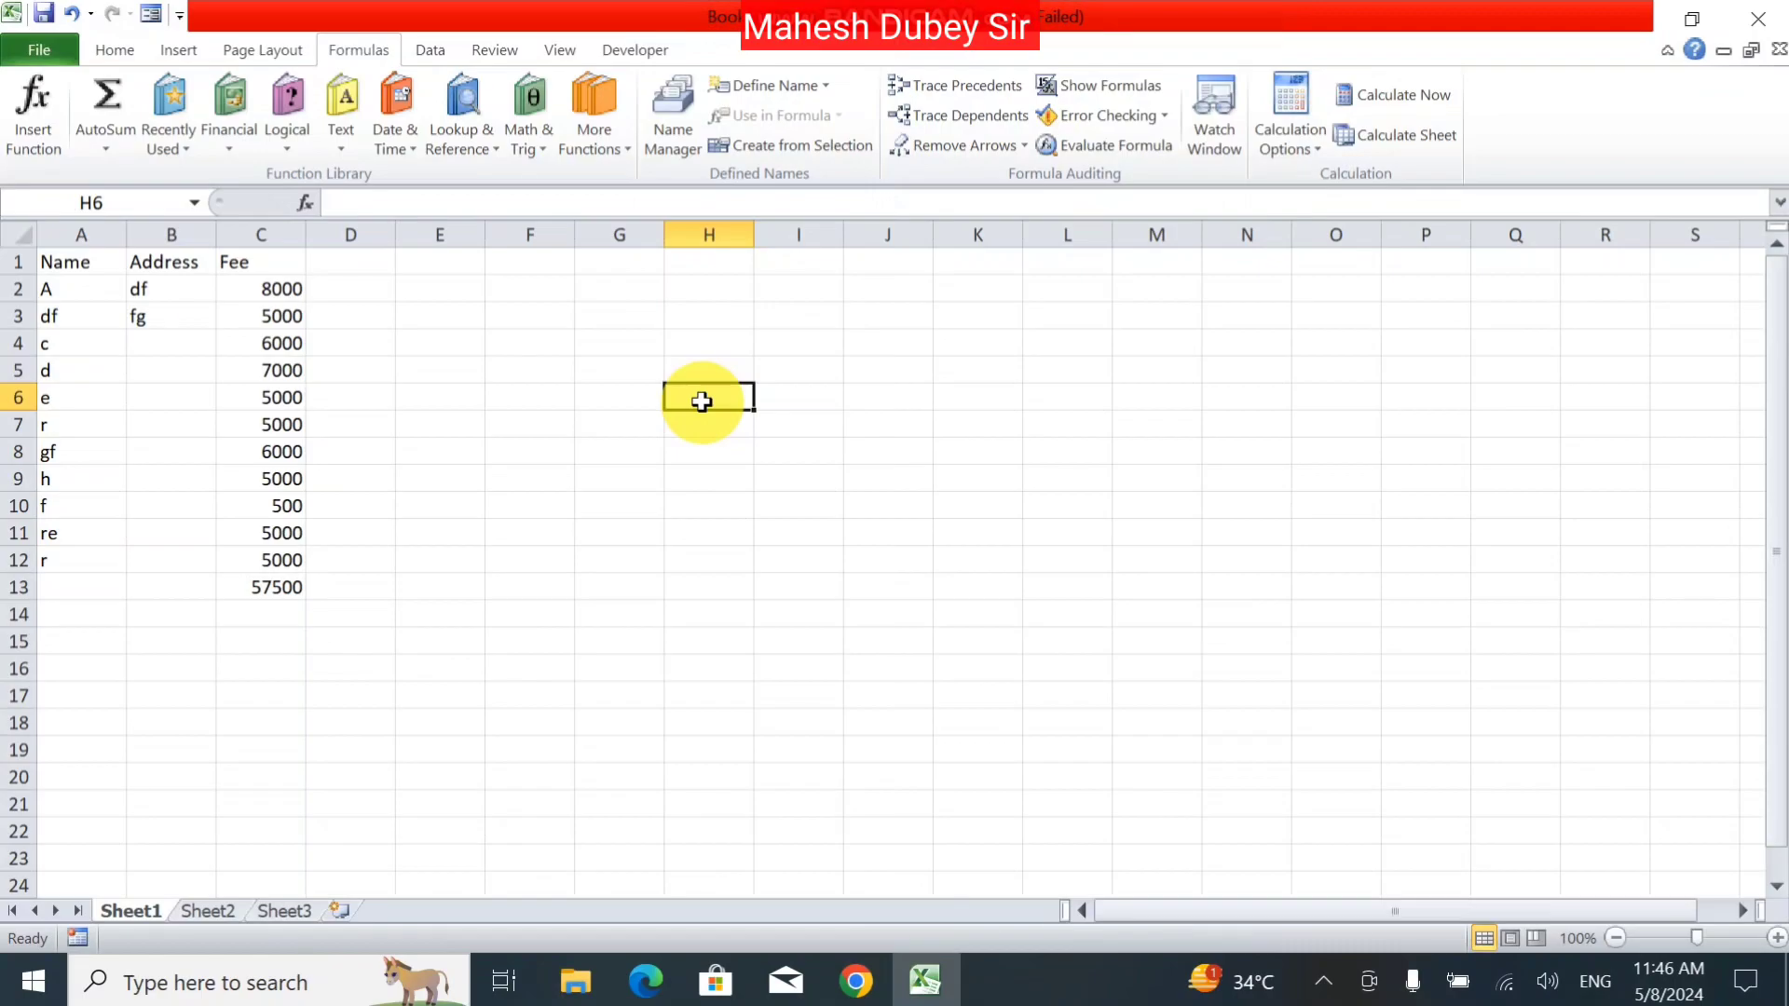
Step: Enter 'Intrast Amount' in H6 and widen column H to fit it
text(I)
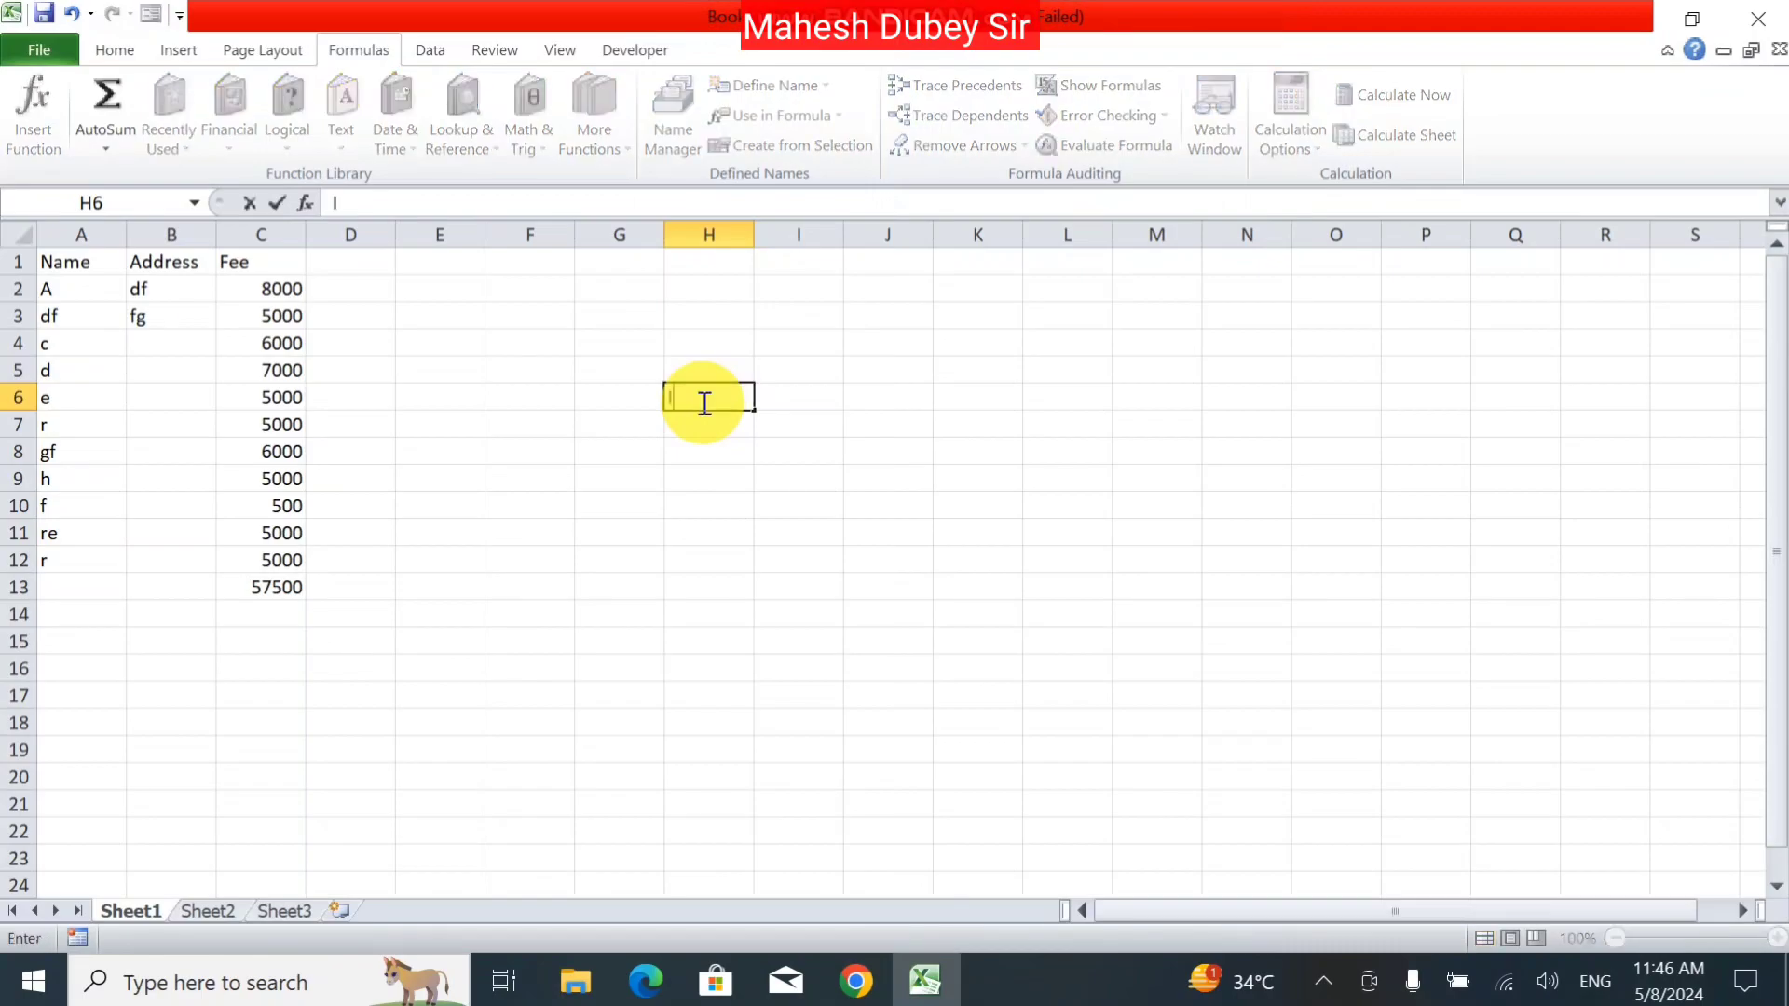
text(ntras)
text(t Amo)
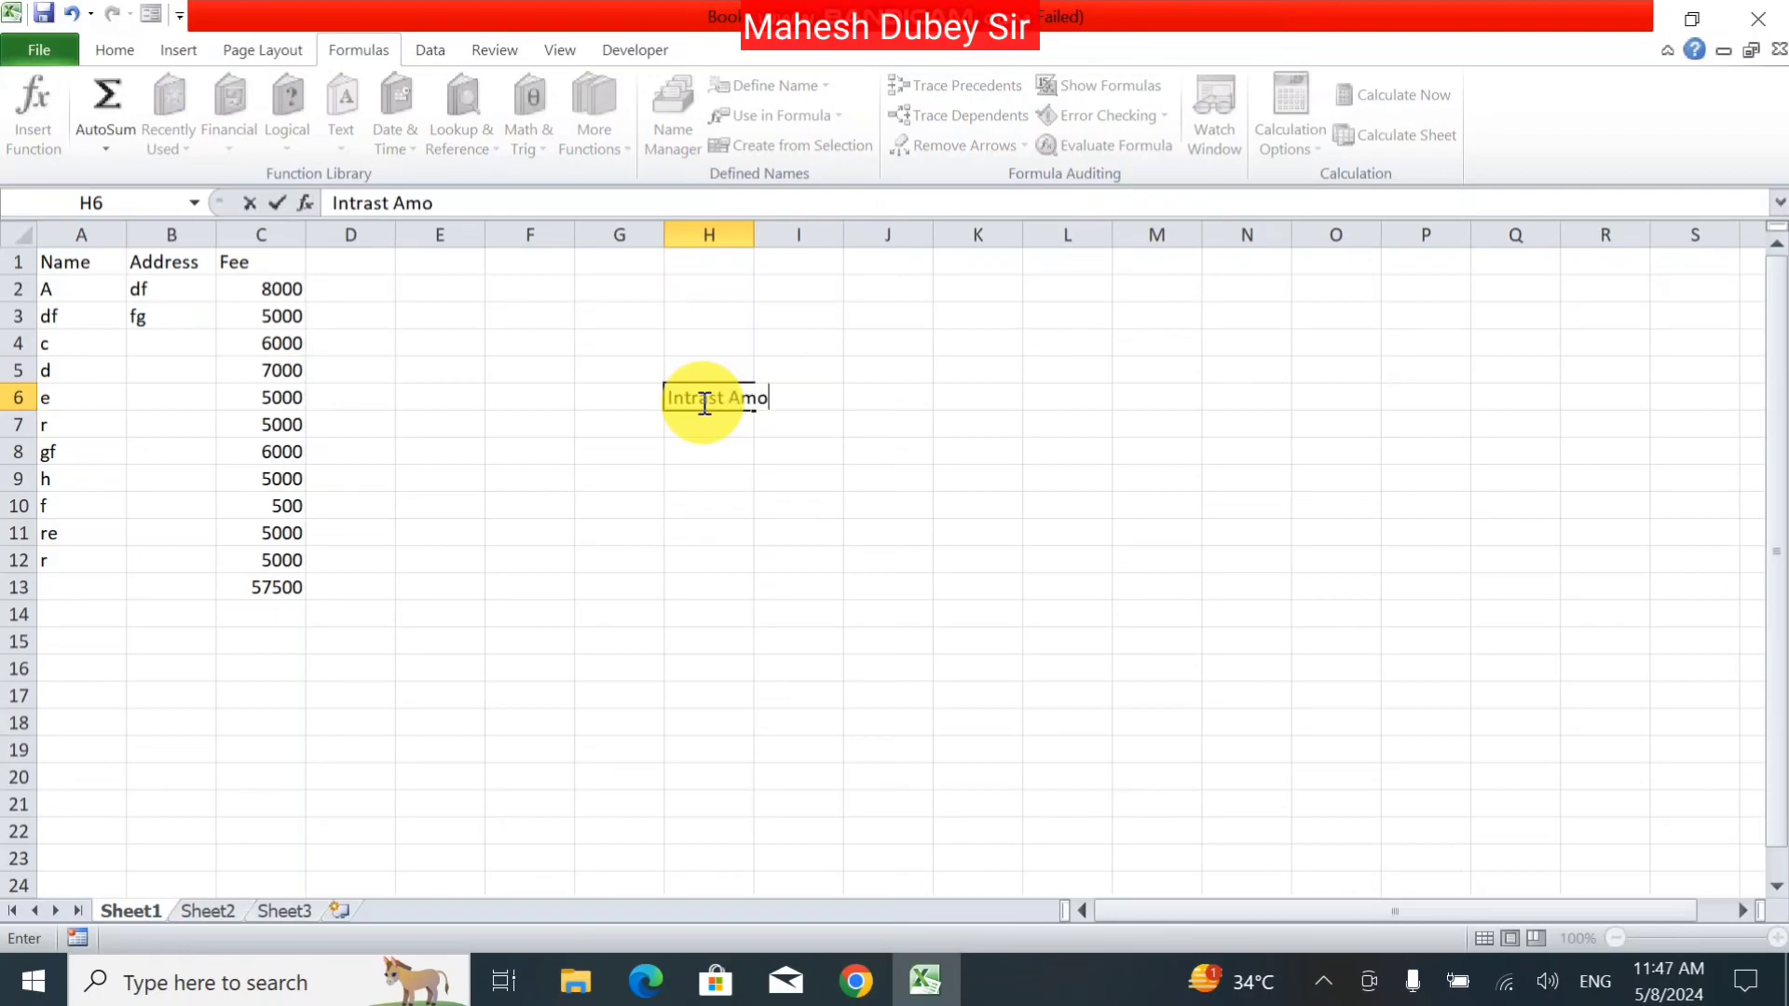
text(unt)
key(Tab)
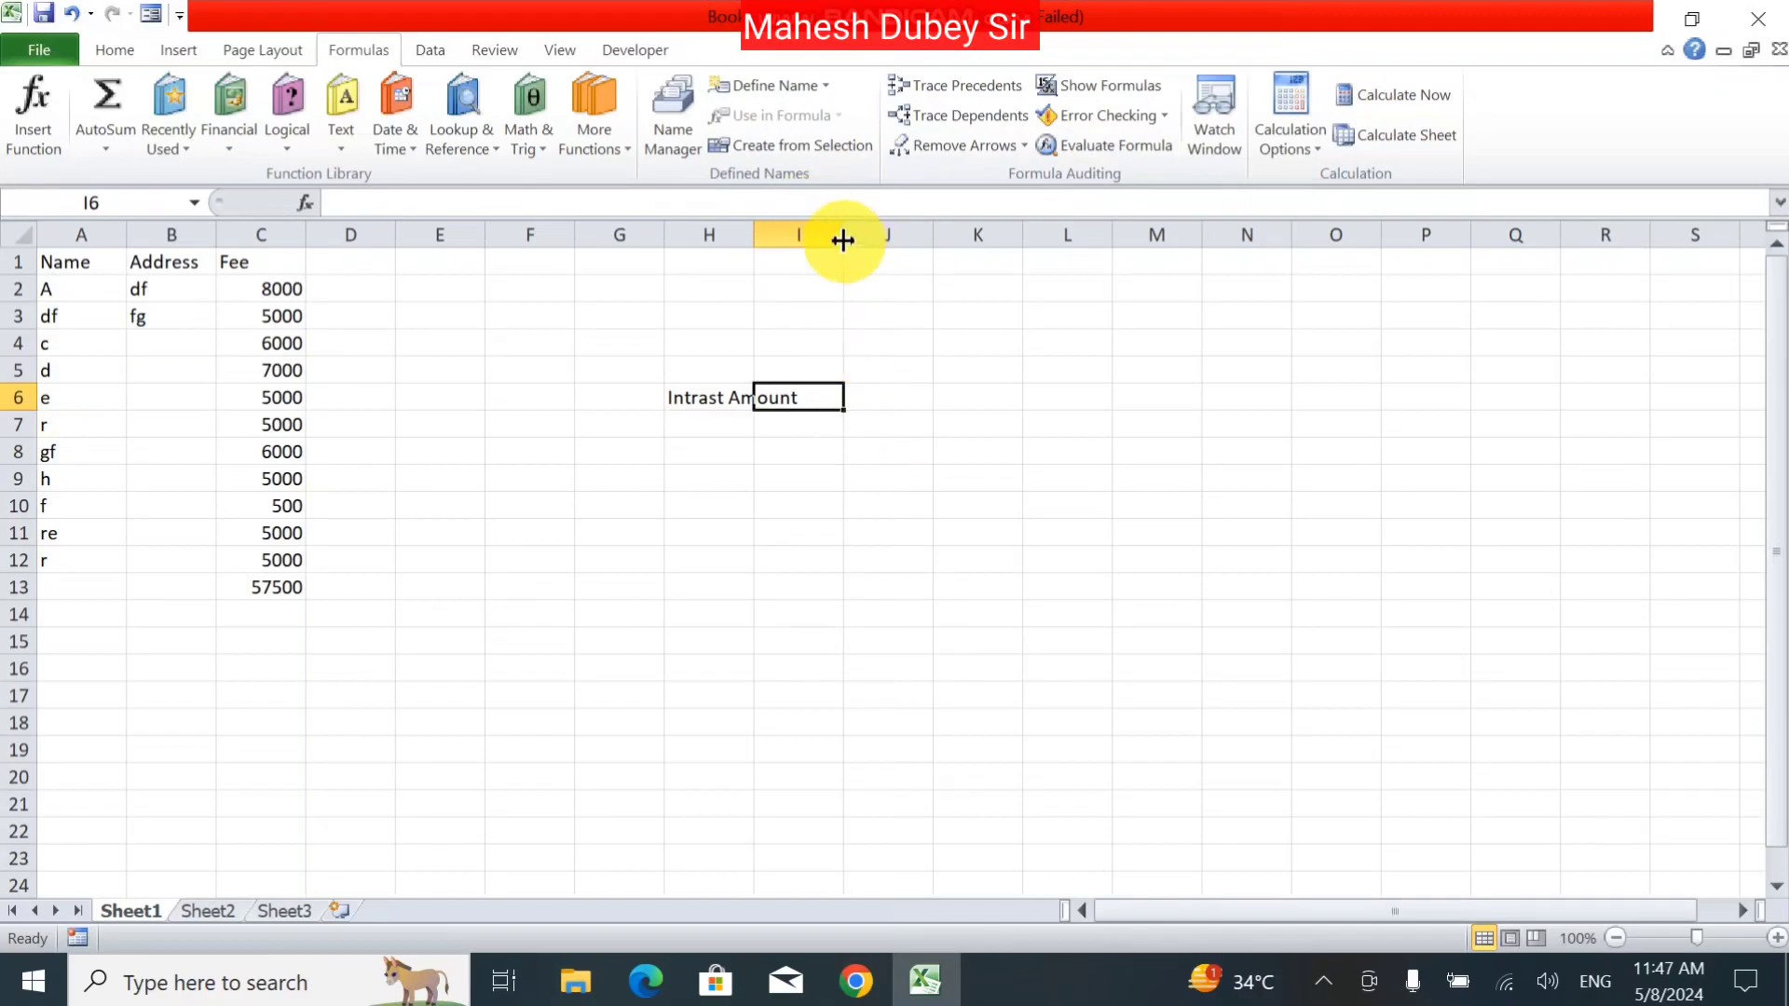
drag(748, 238, 816, 238)
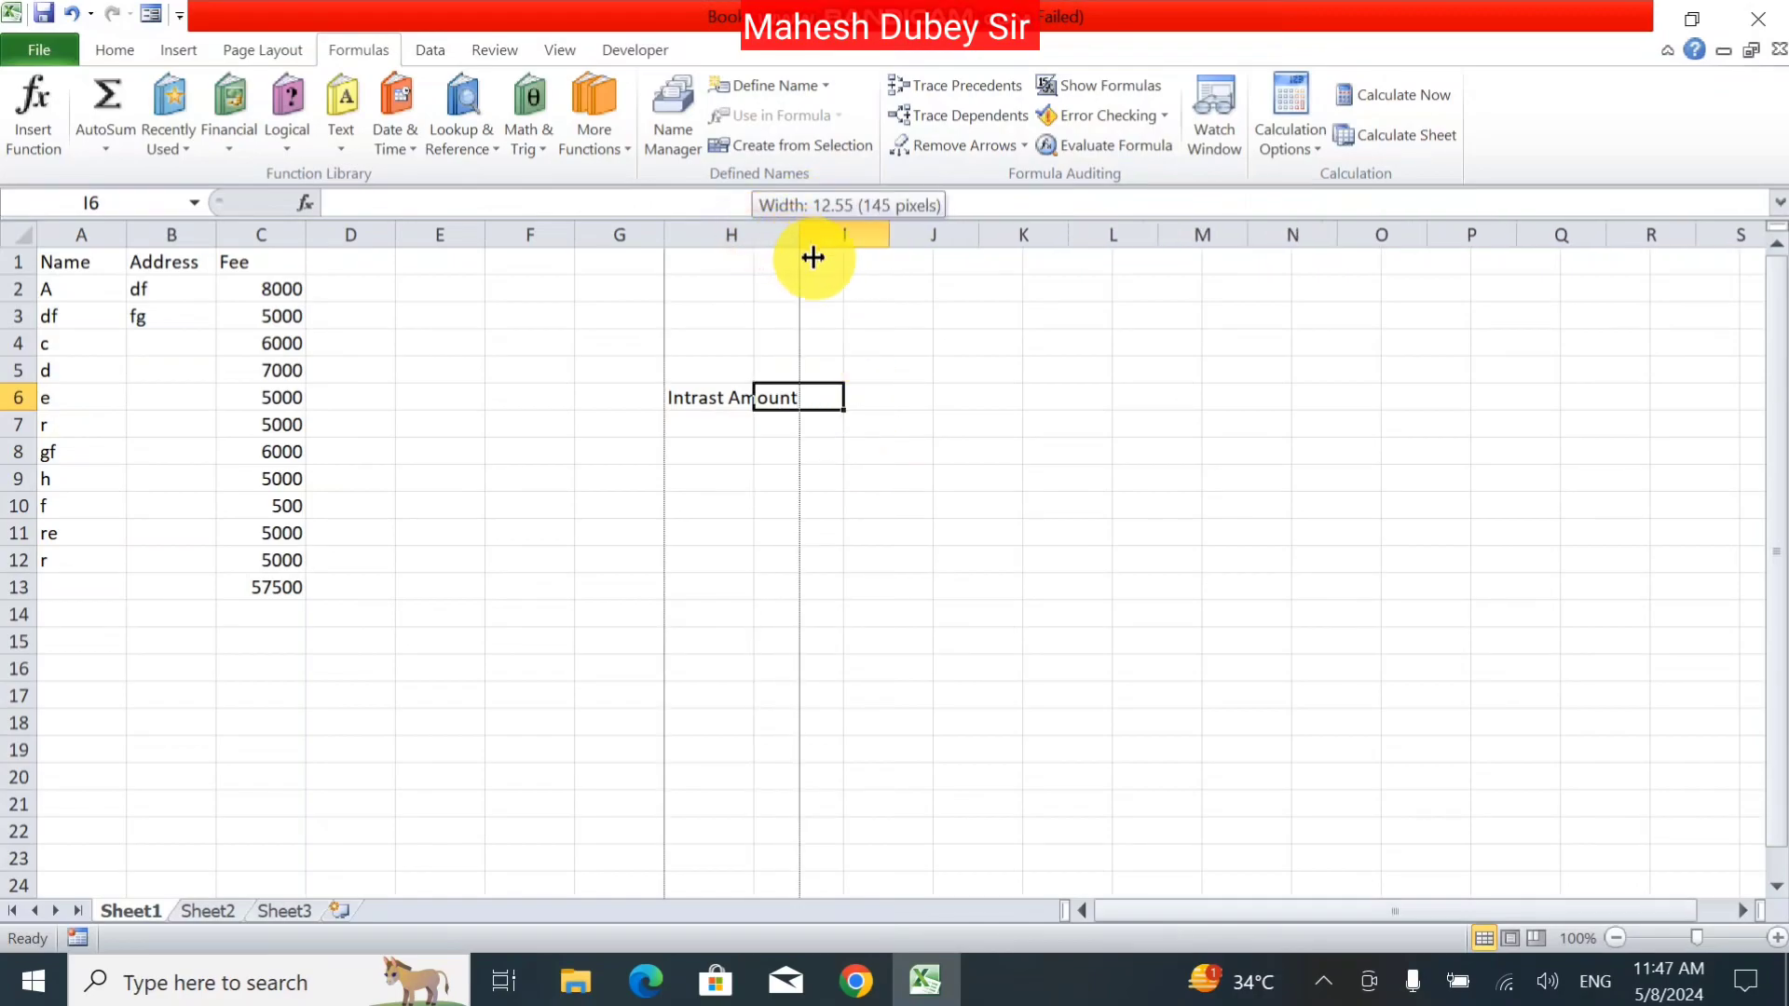
click(801, 262)
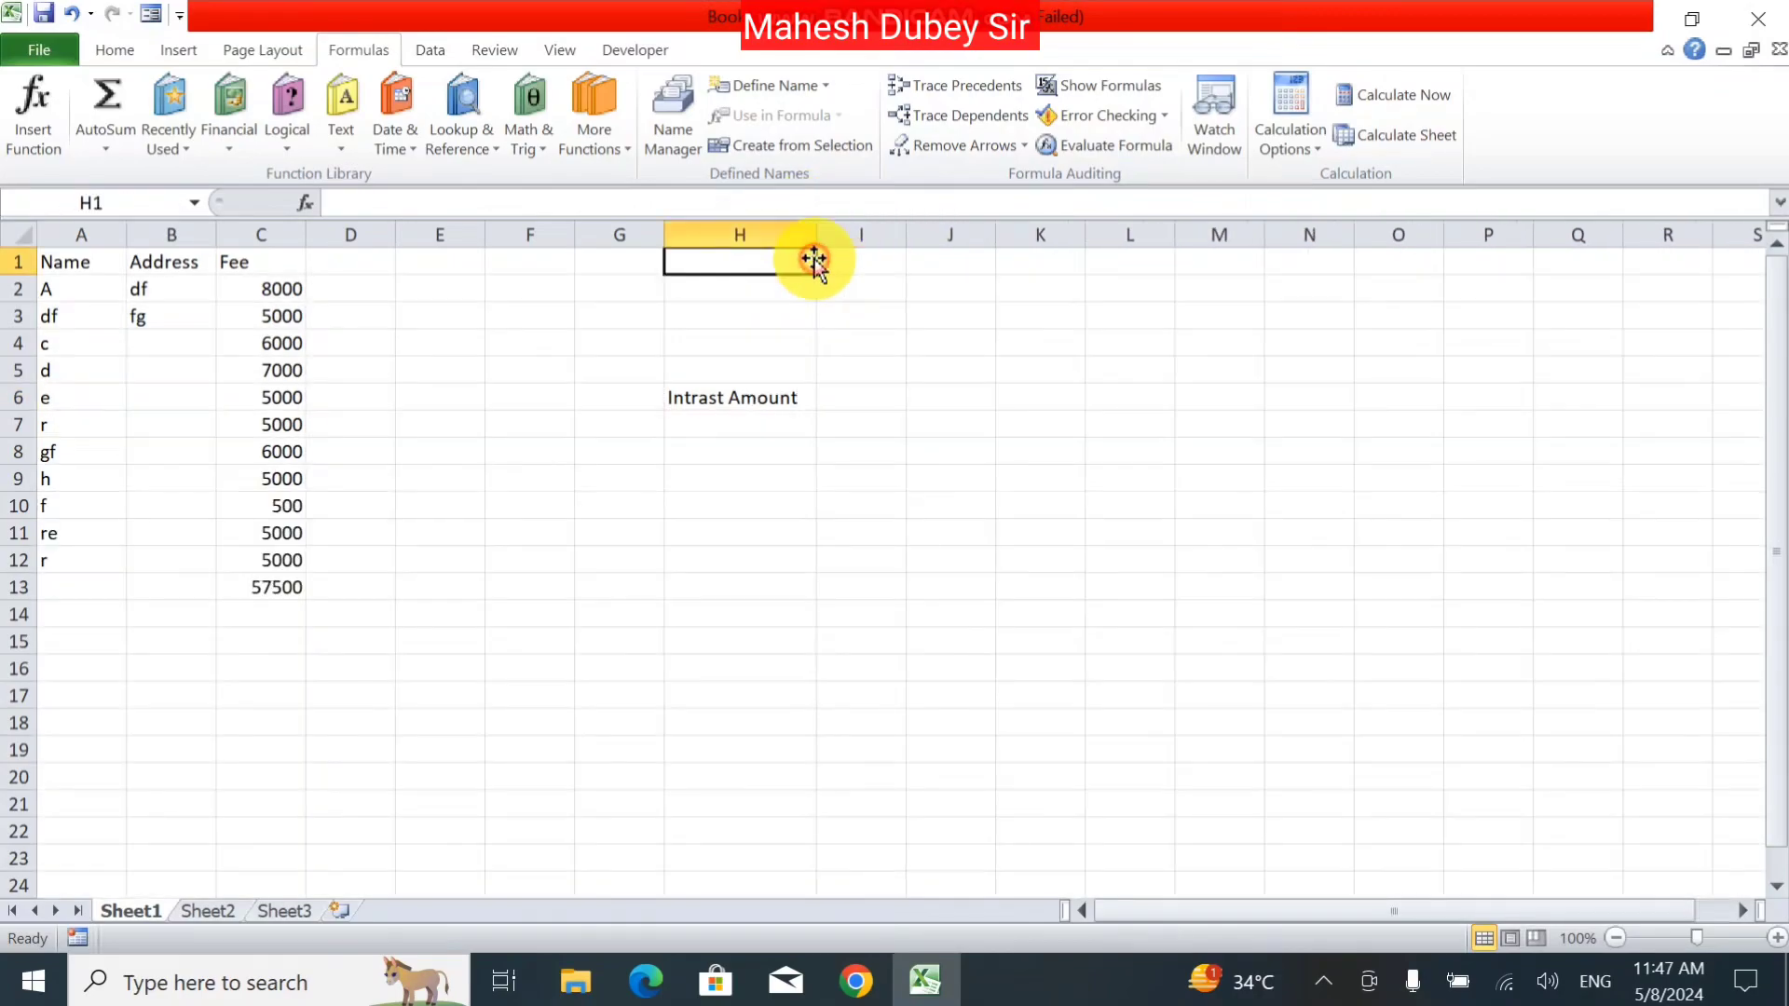
click(742, 428)
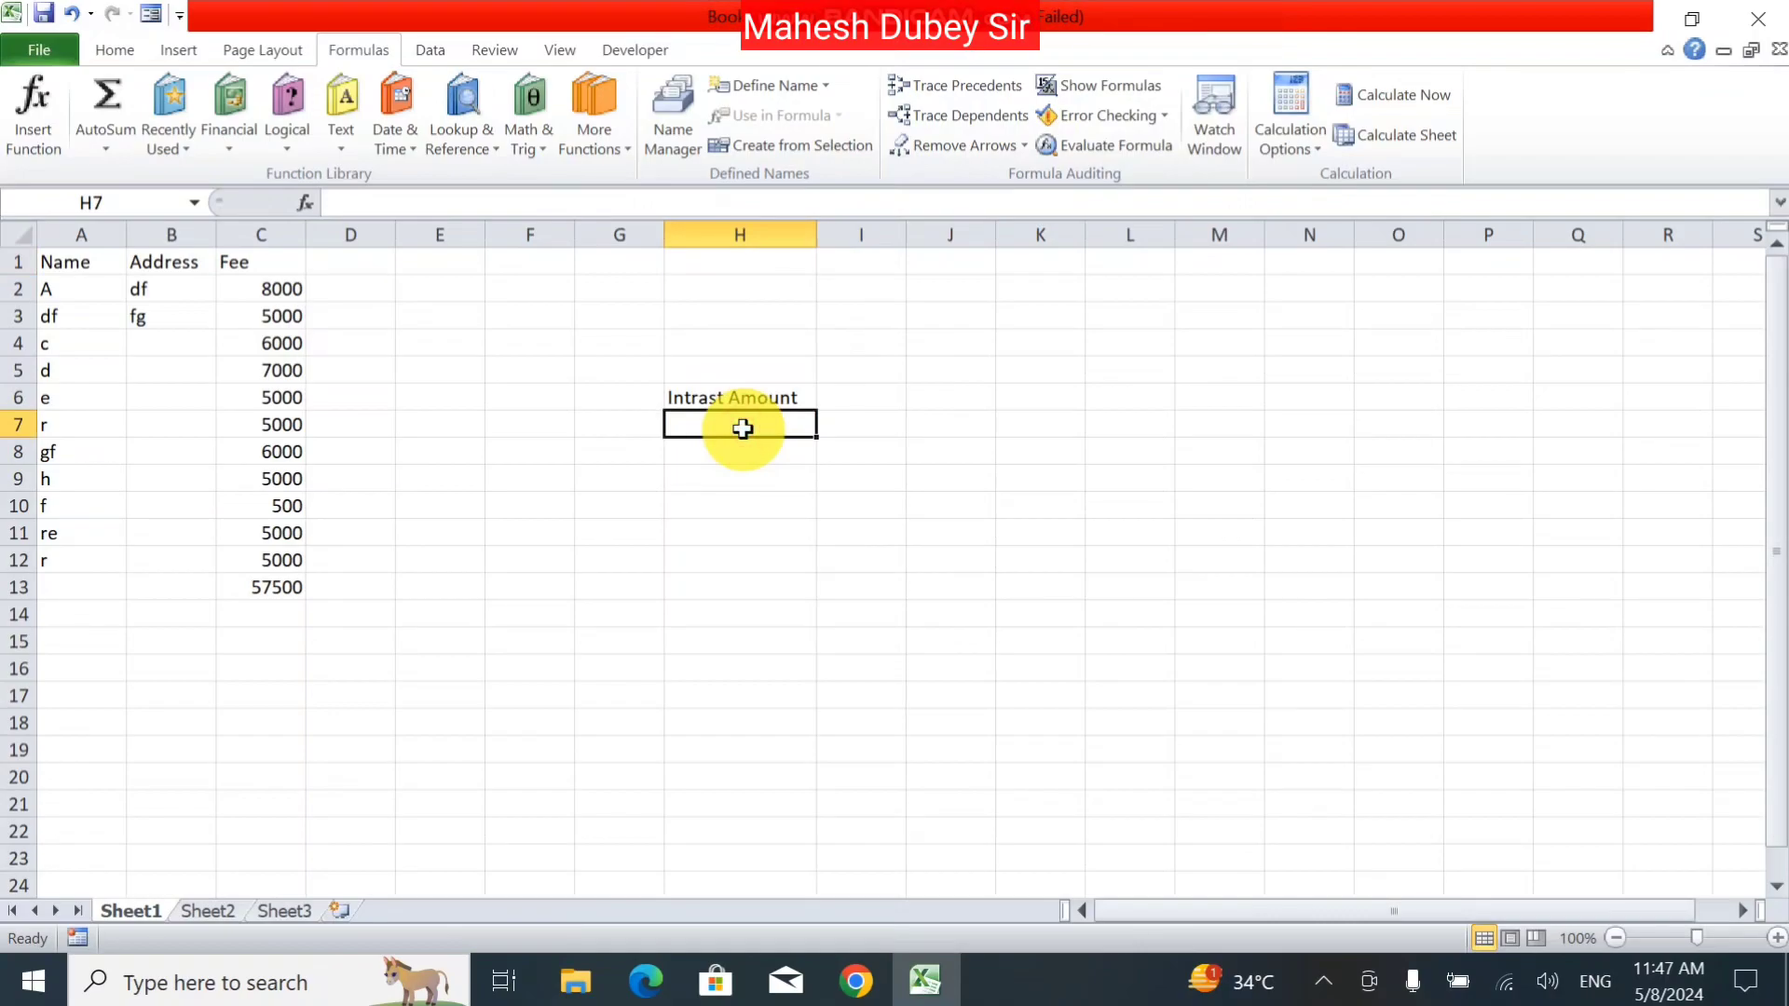
key(Up)
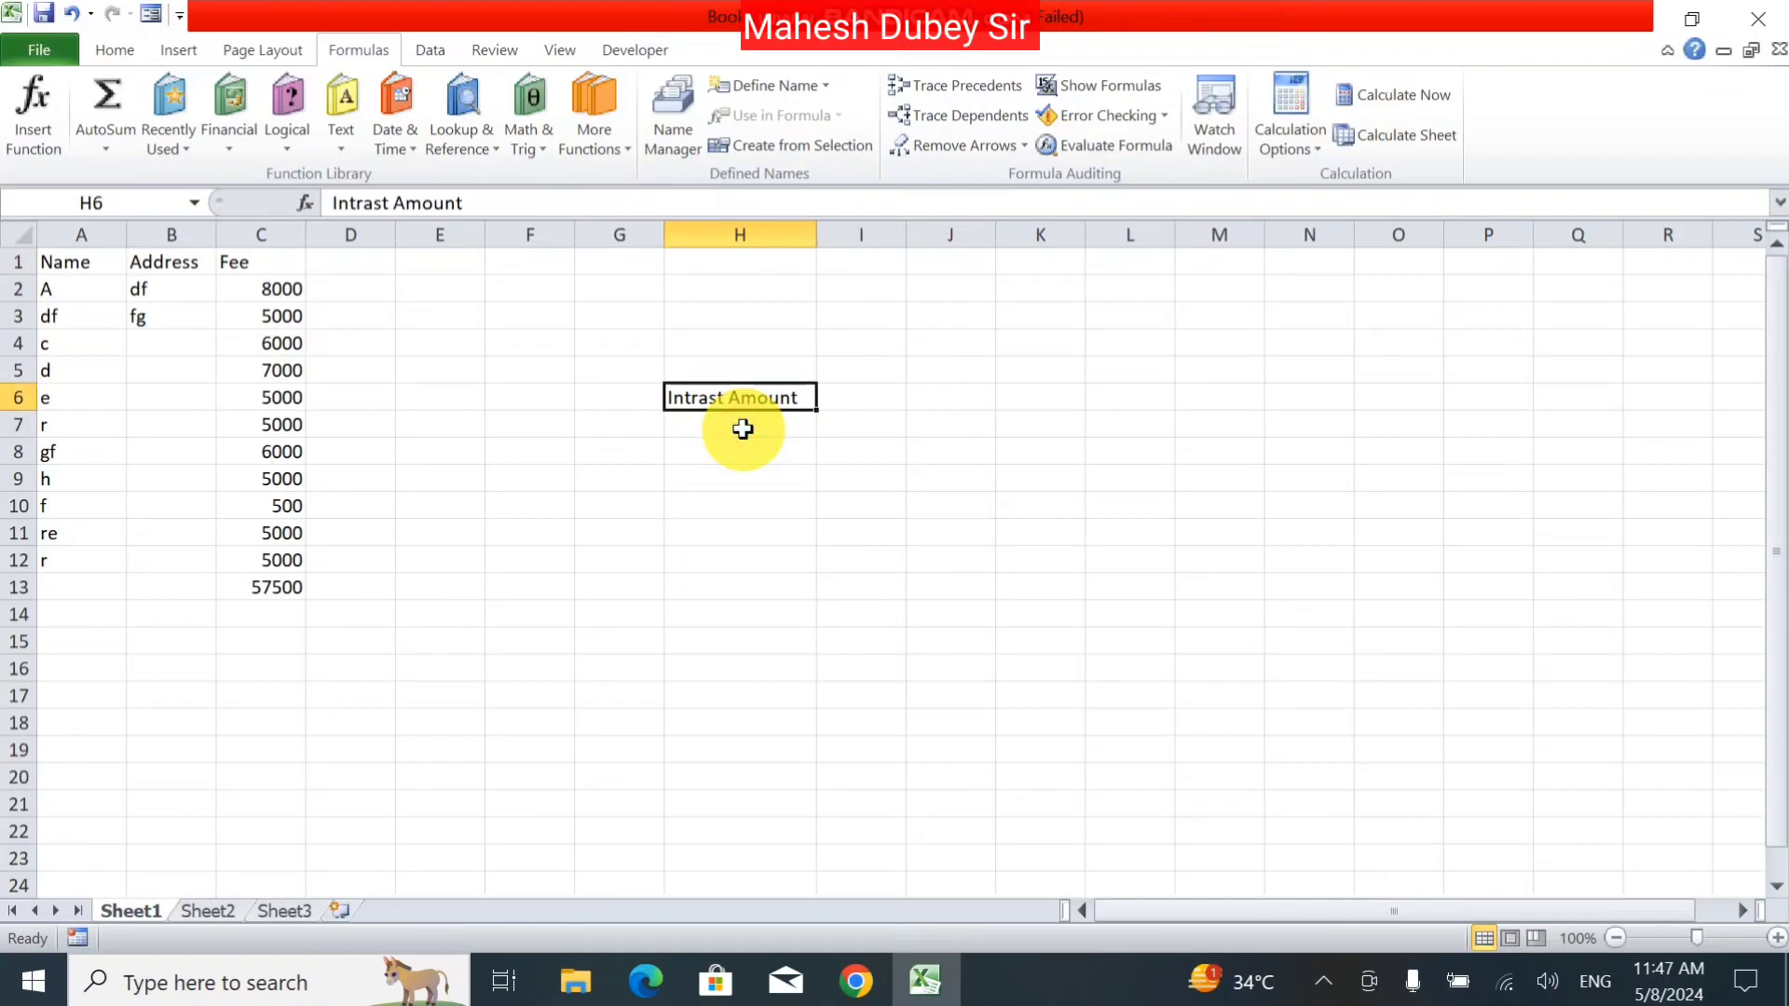
Step: Relabel H6 'Principal Amount' and add Intrast Rate, Number of Month, Monthy Payment in H7:H9
text(Pri)
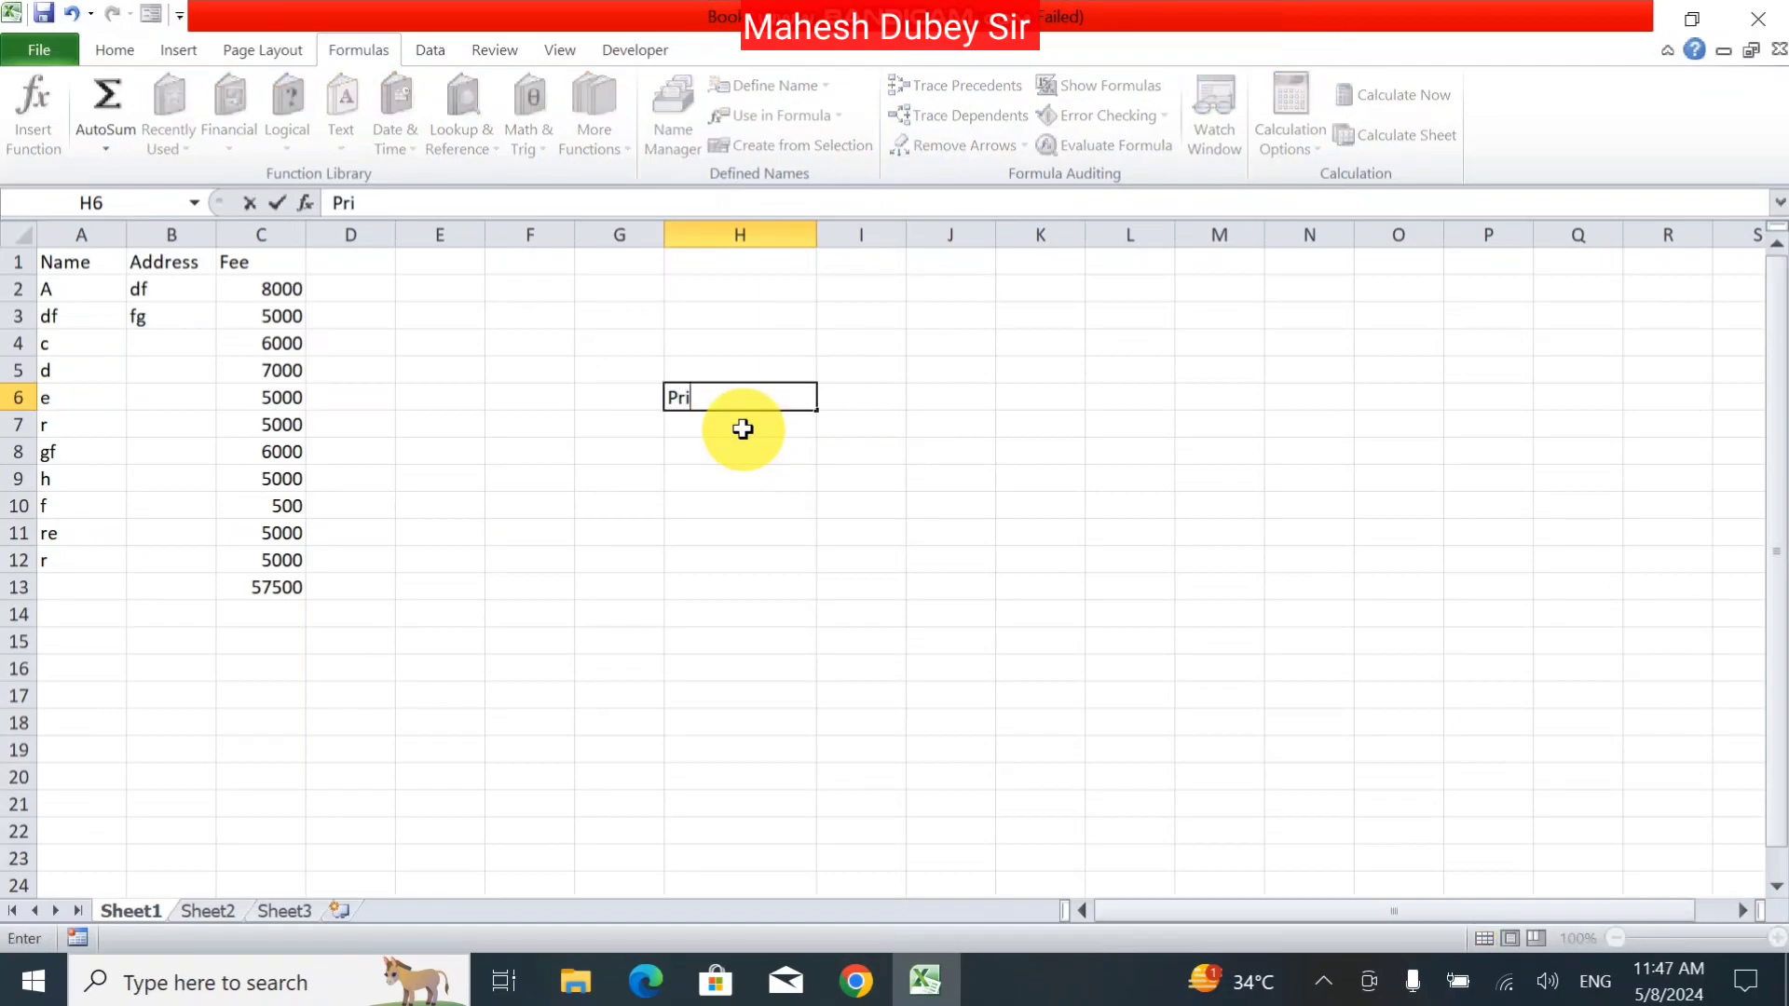
text(ncipal)
text( Amount)
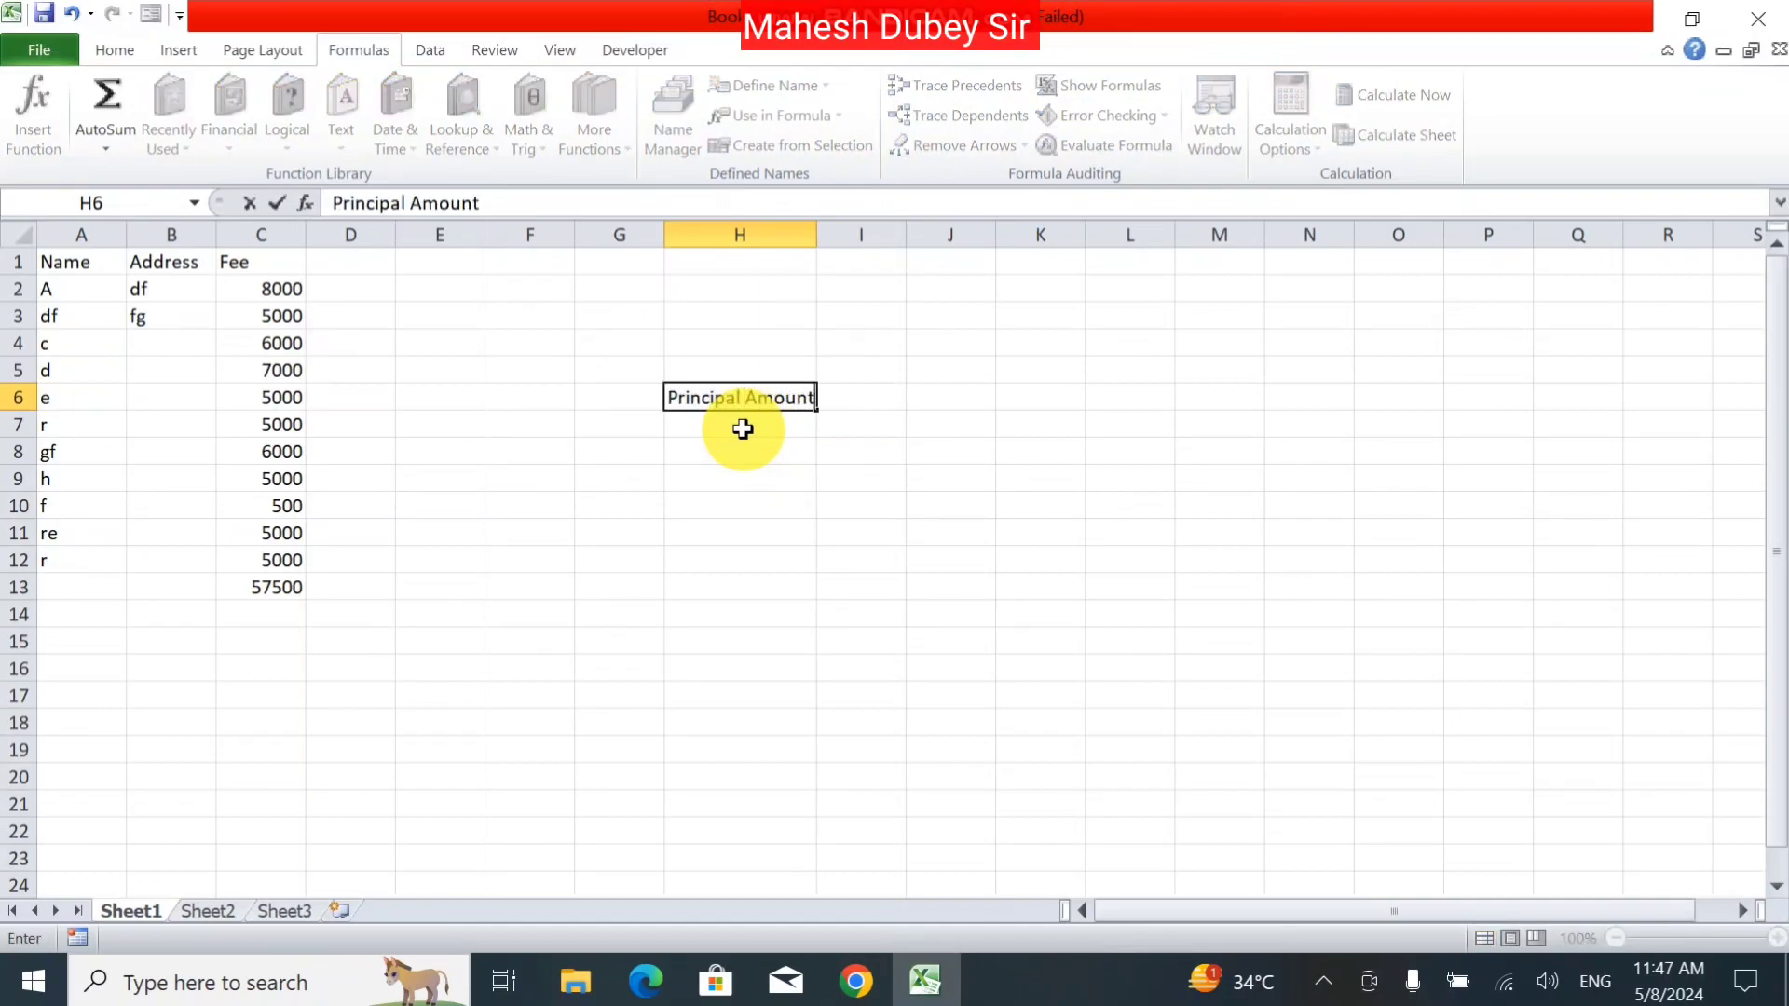
key(Return)
text(In)
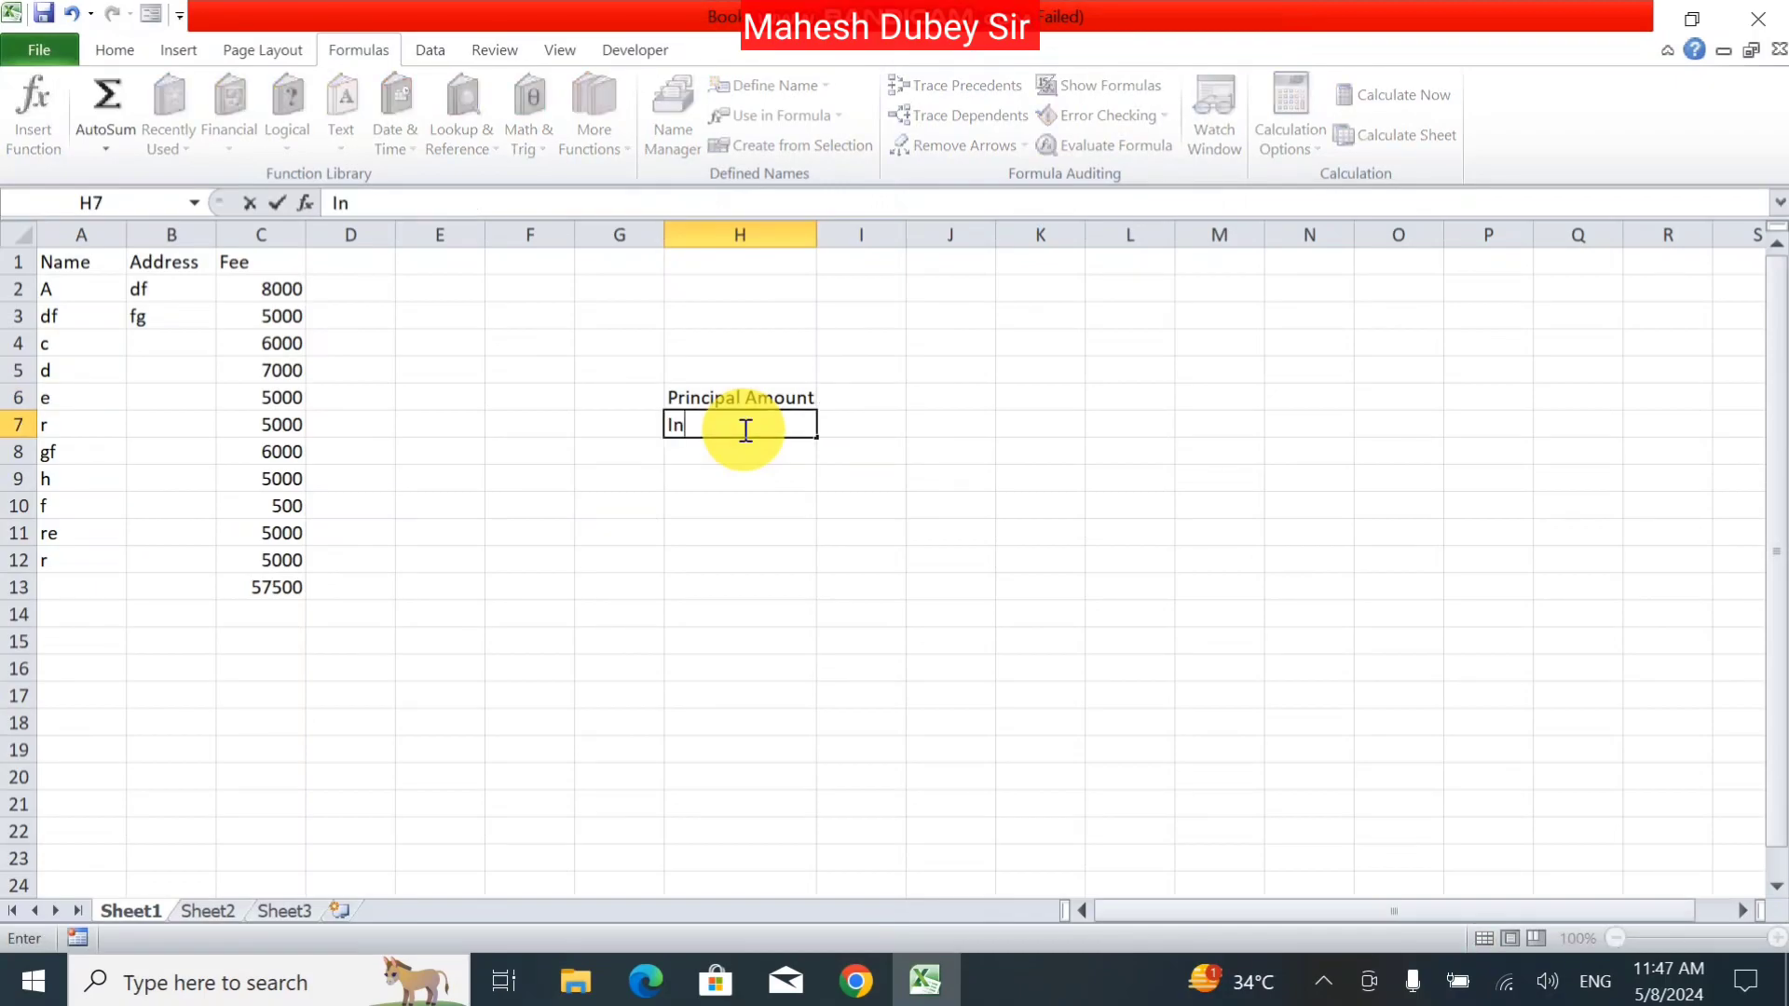
text(trast )
text(Rate)
key(Return)
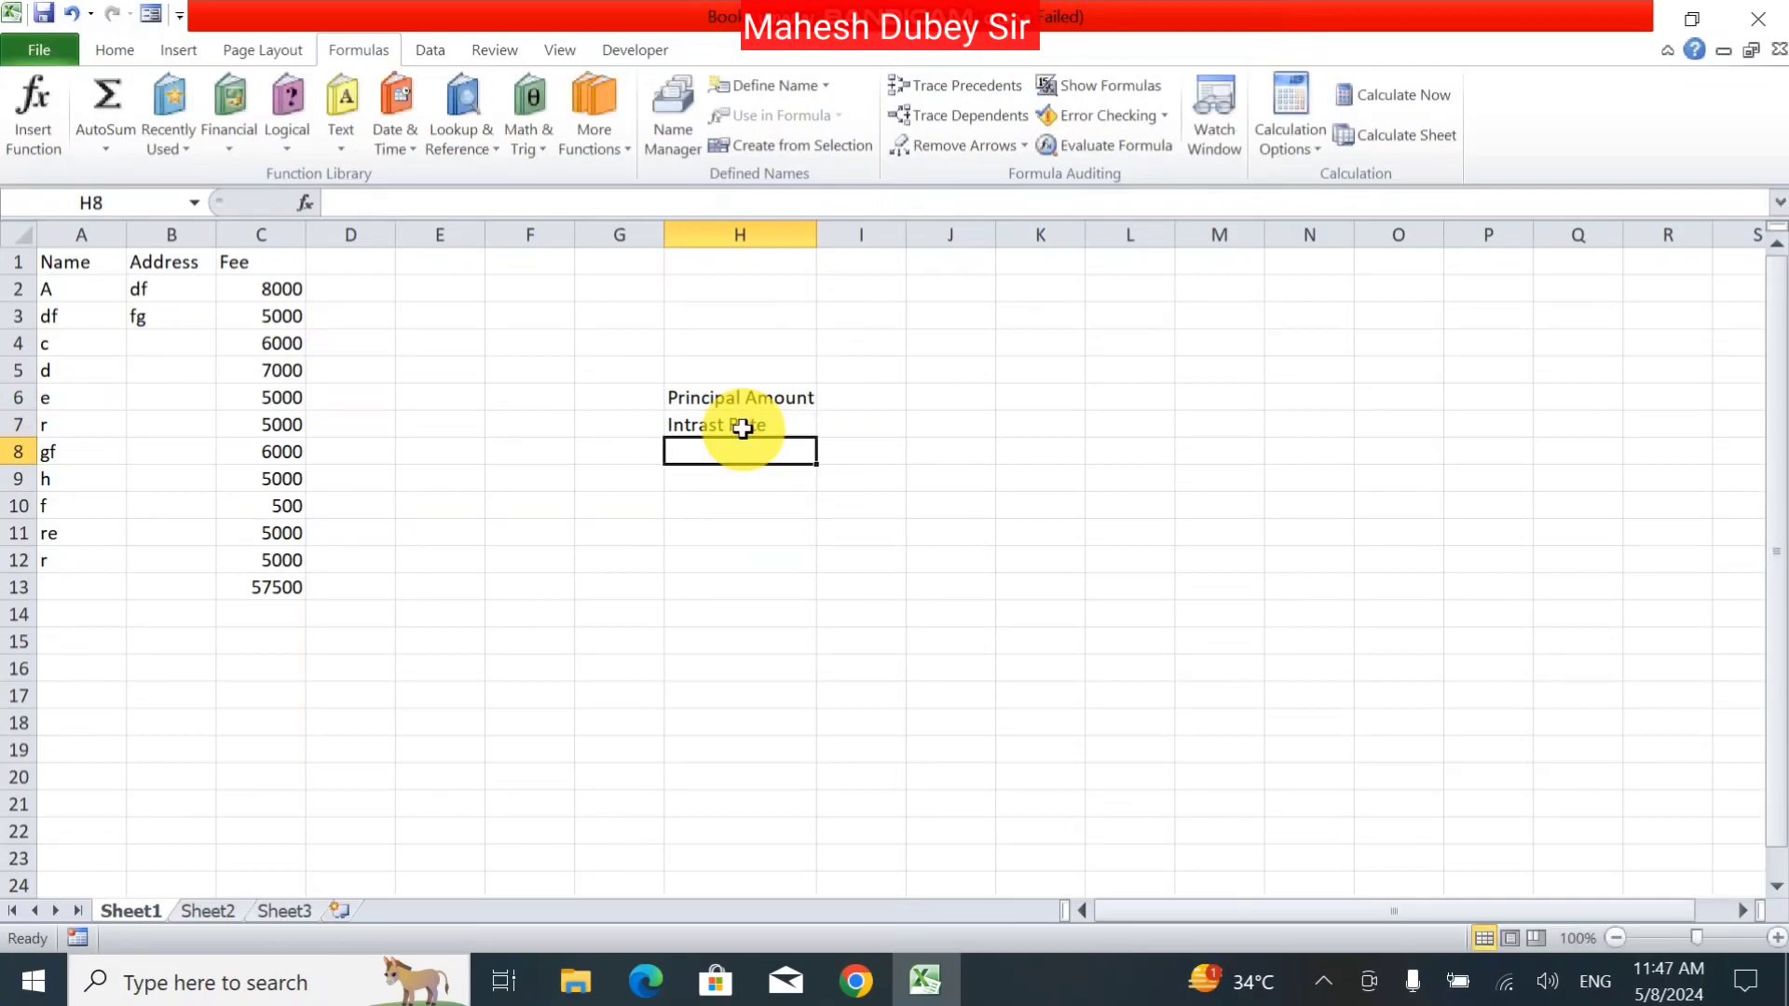
text(Nu)
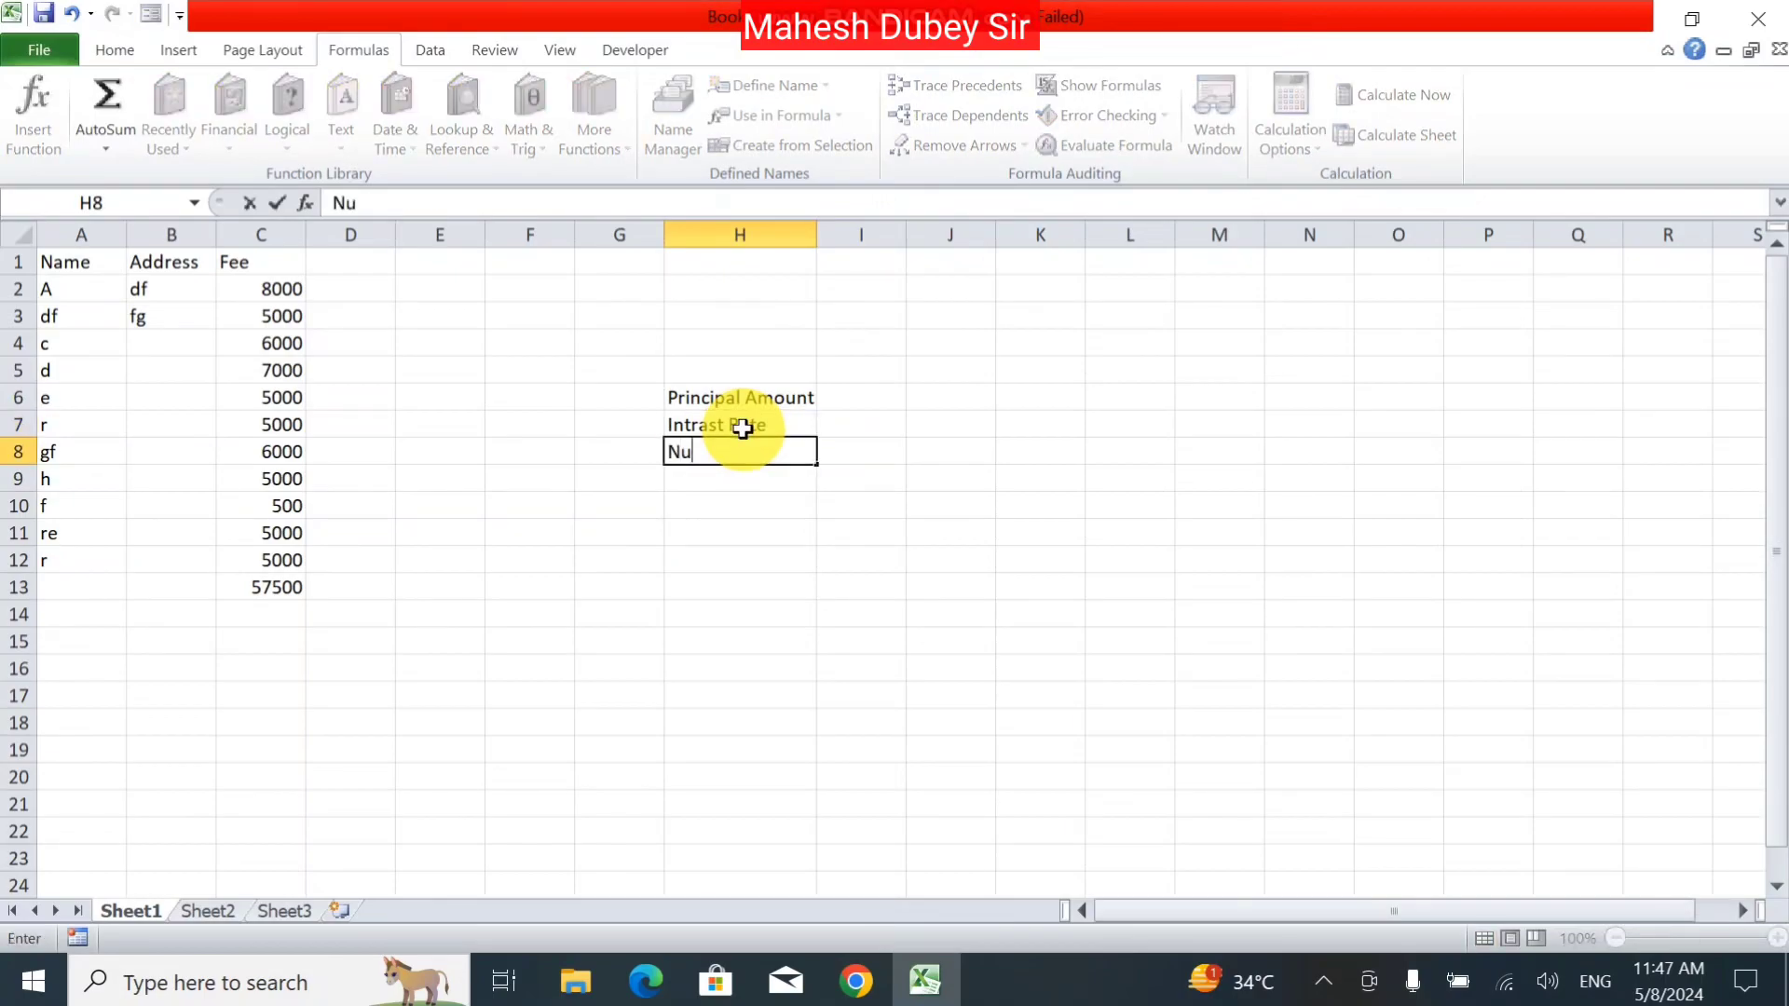
text(mber )
text(of M)
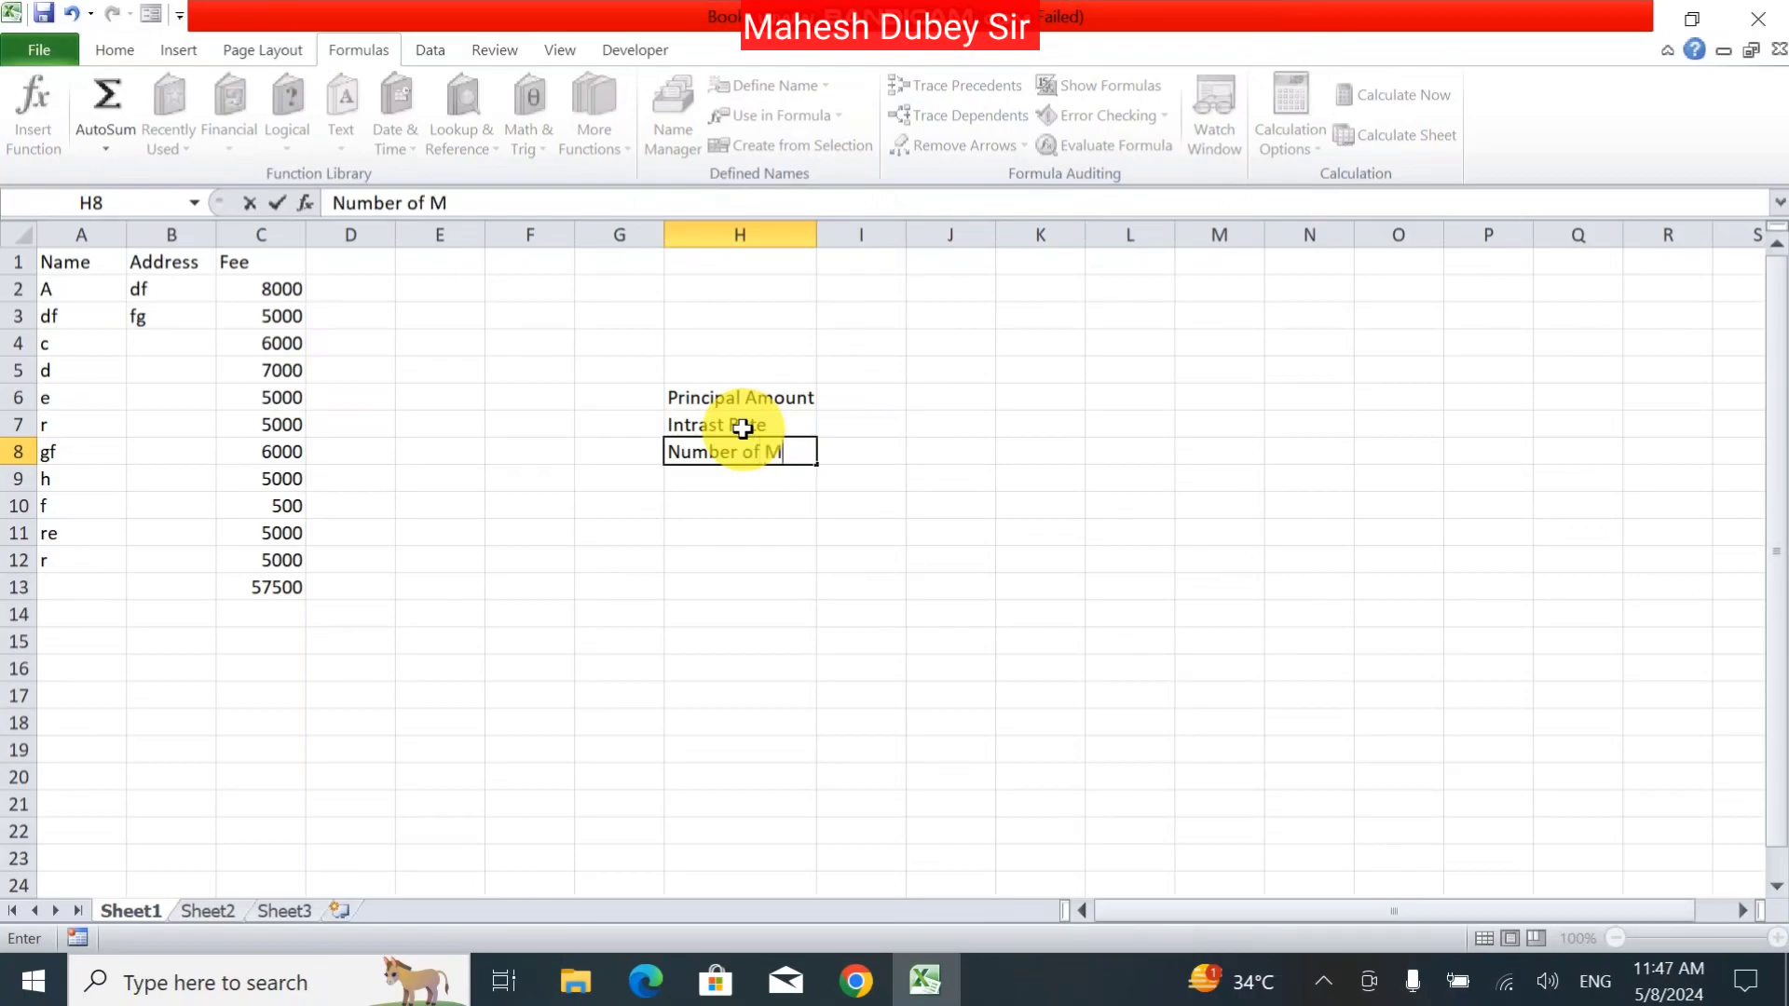
text(onth)
key(Return)
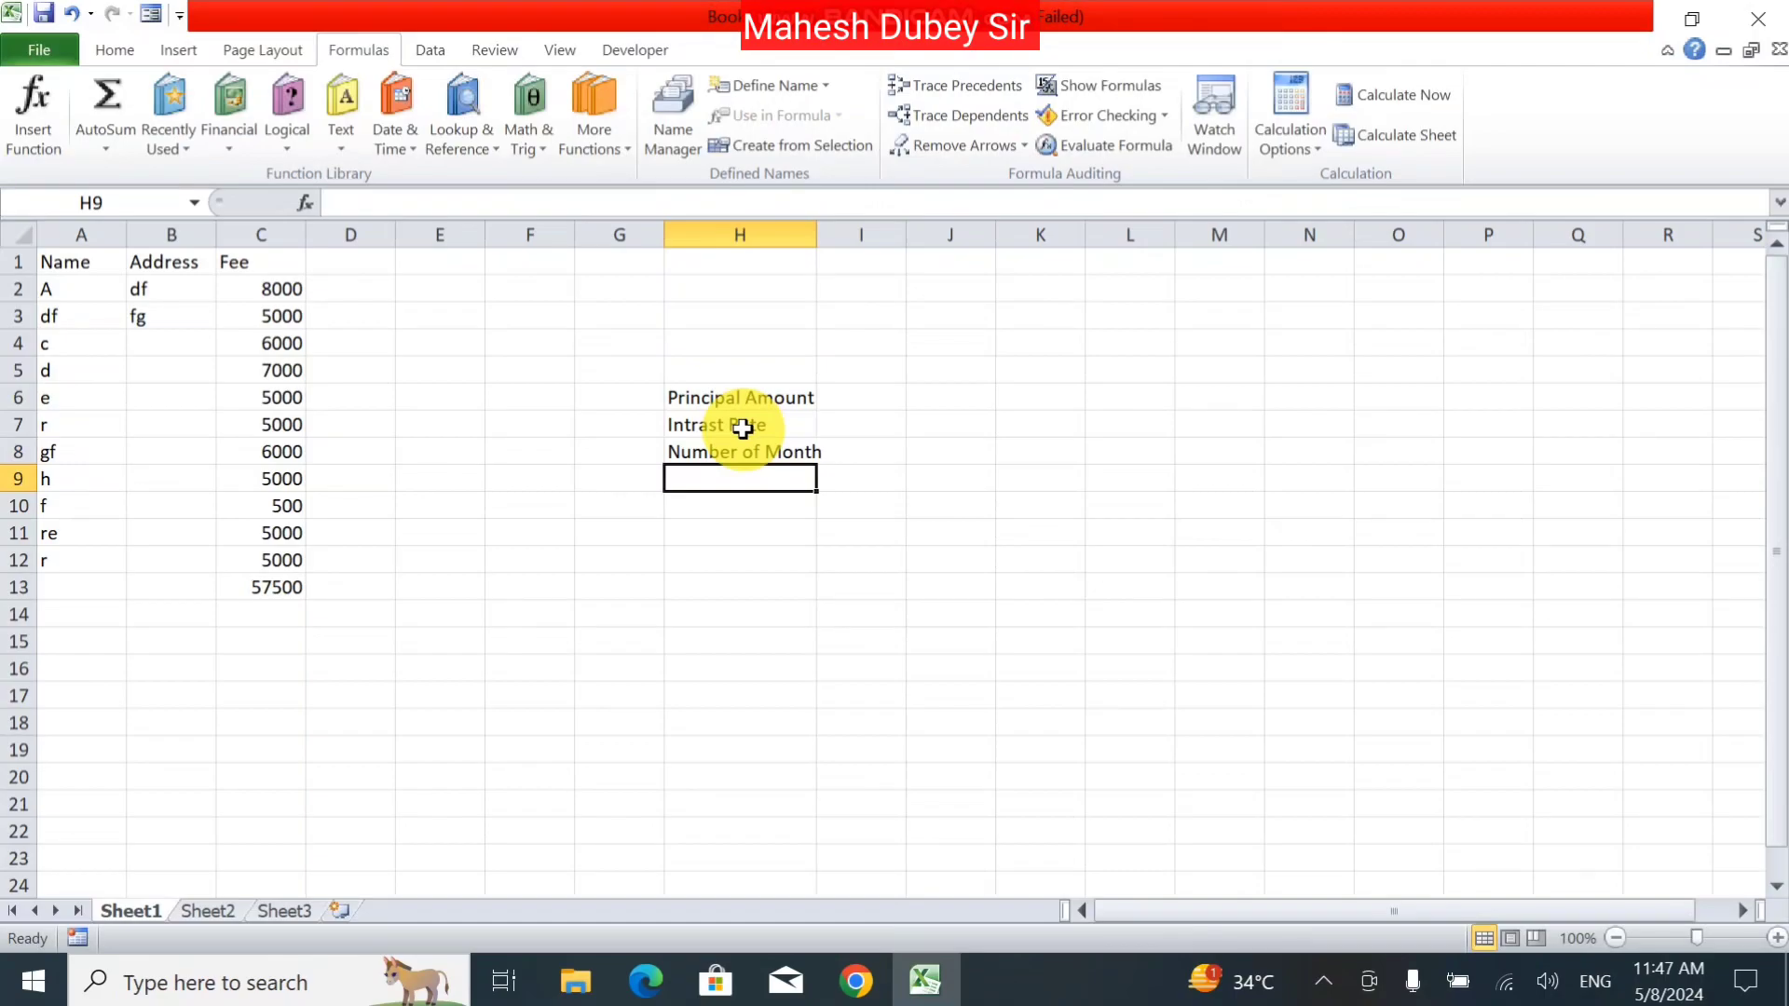
text(Mon)
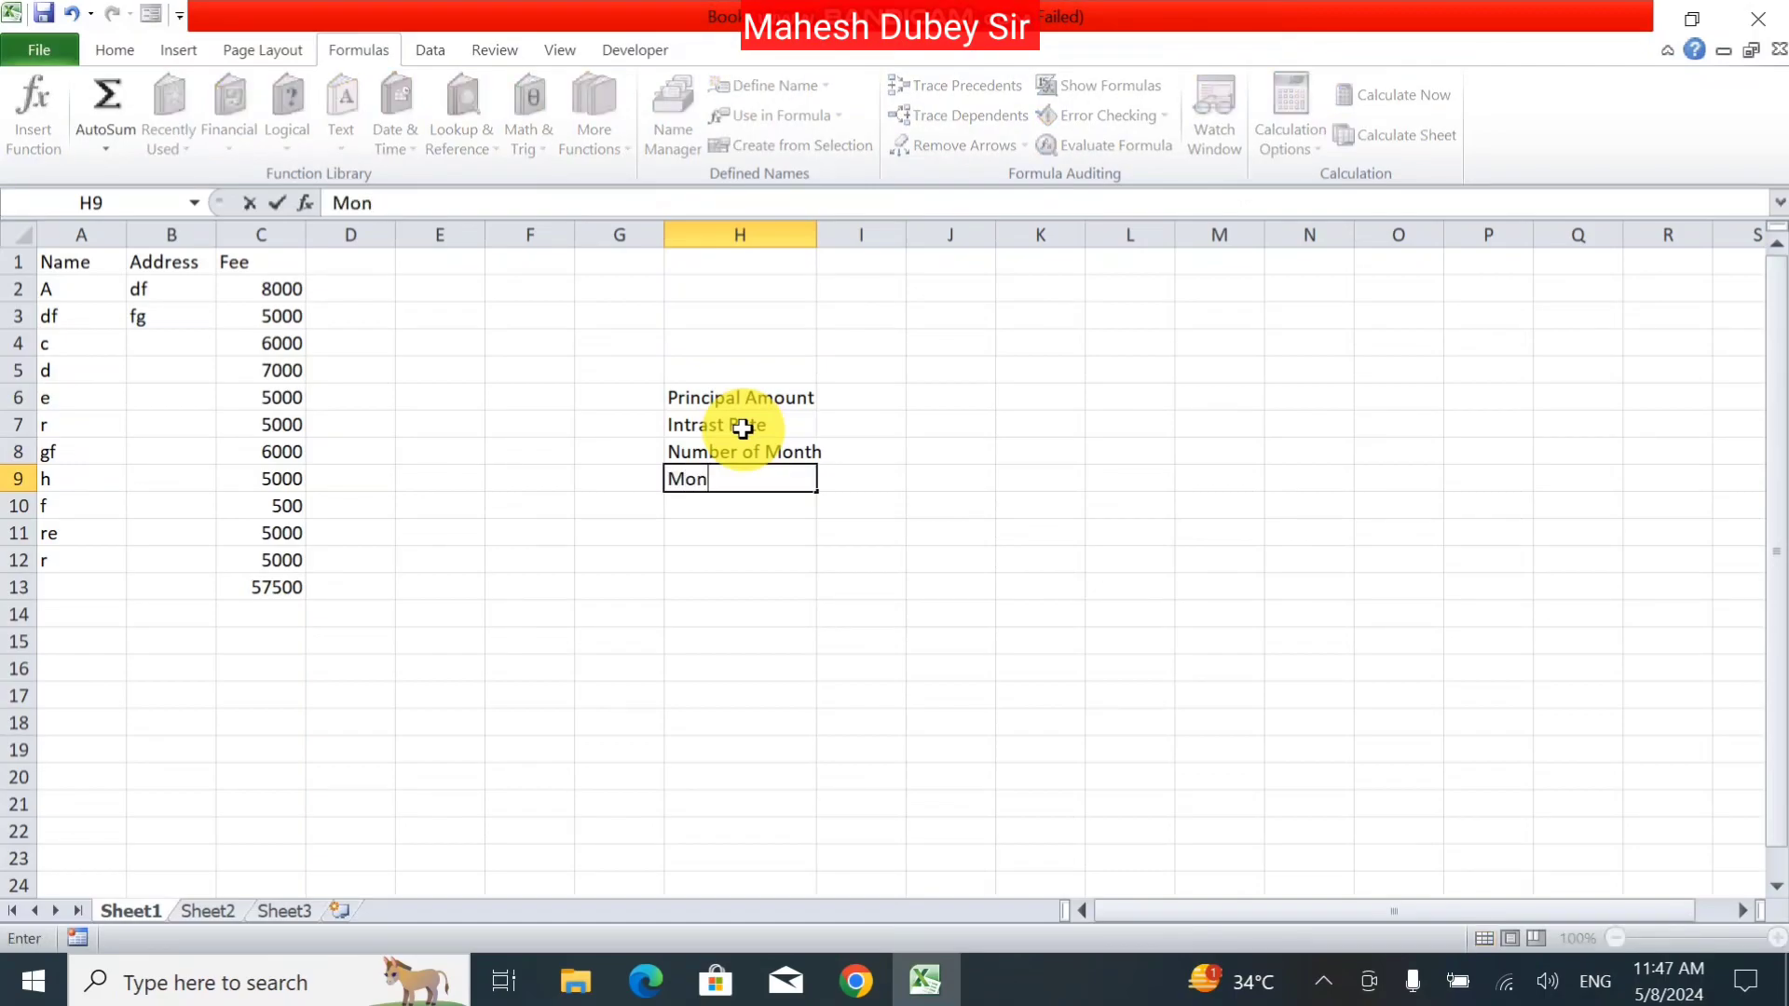
text(thy )
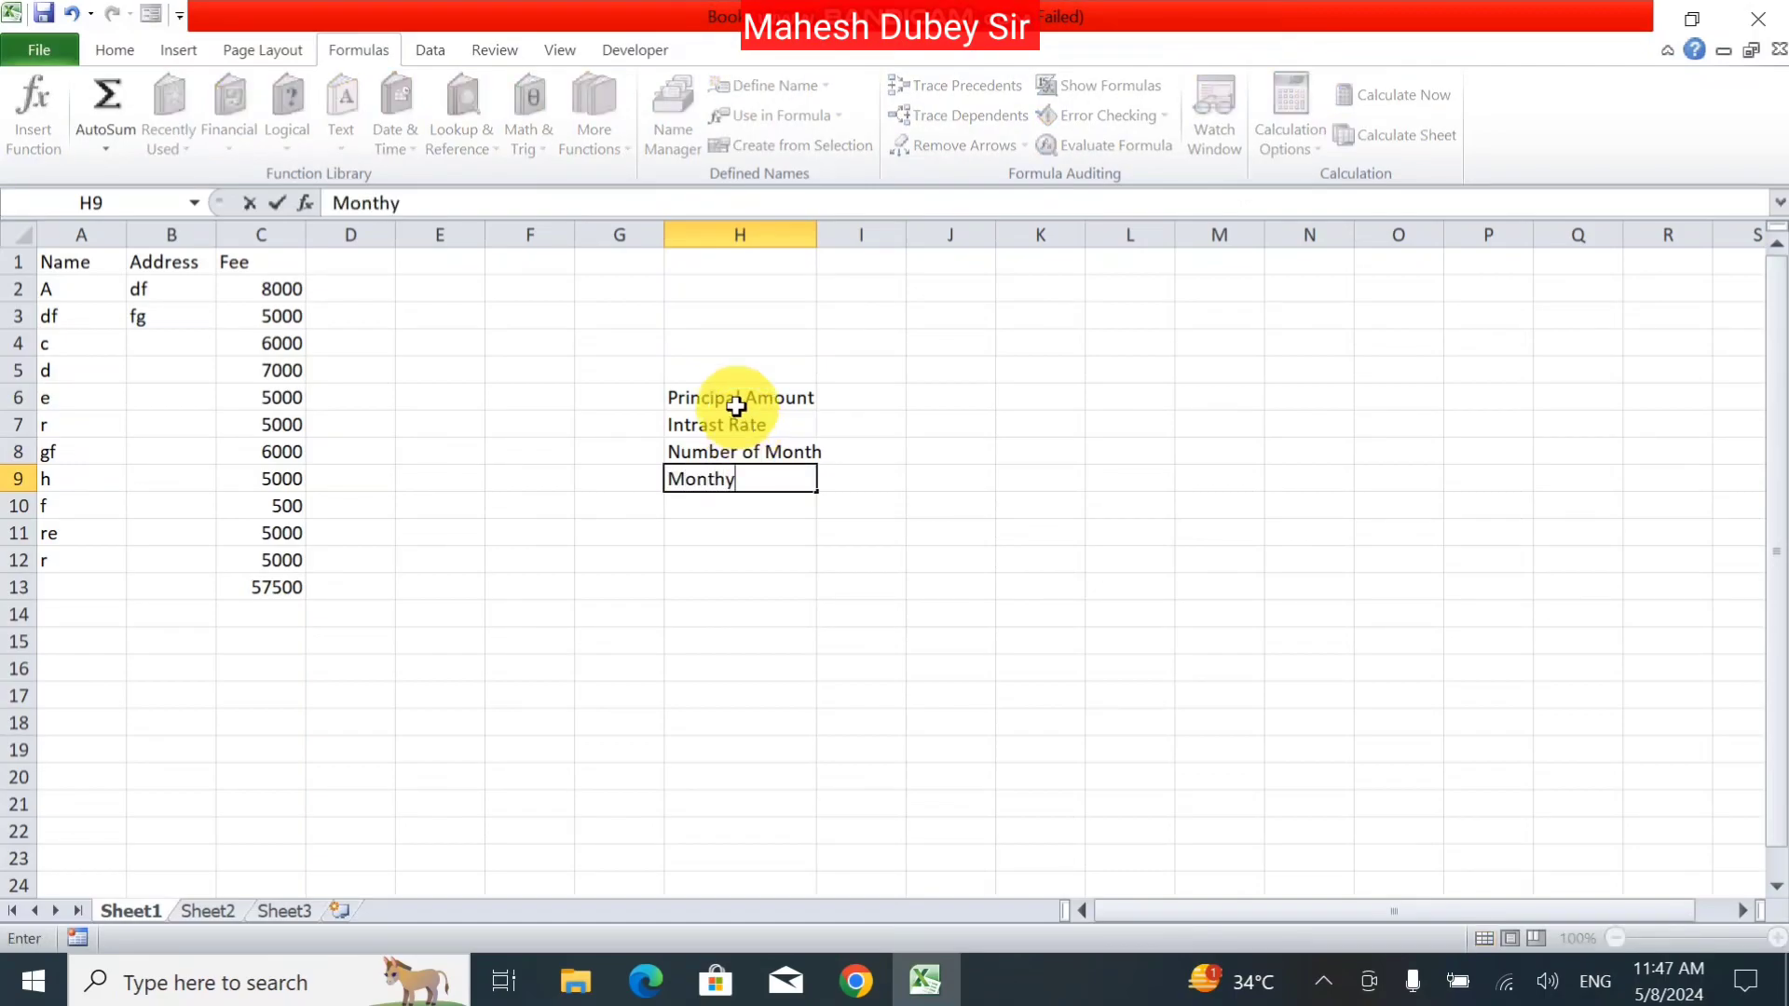
text(Pay)
text(ment)
key(Tab)
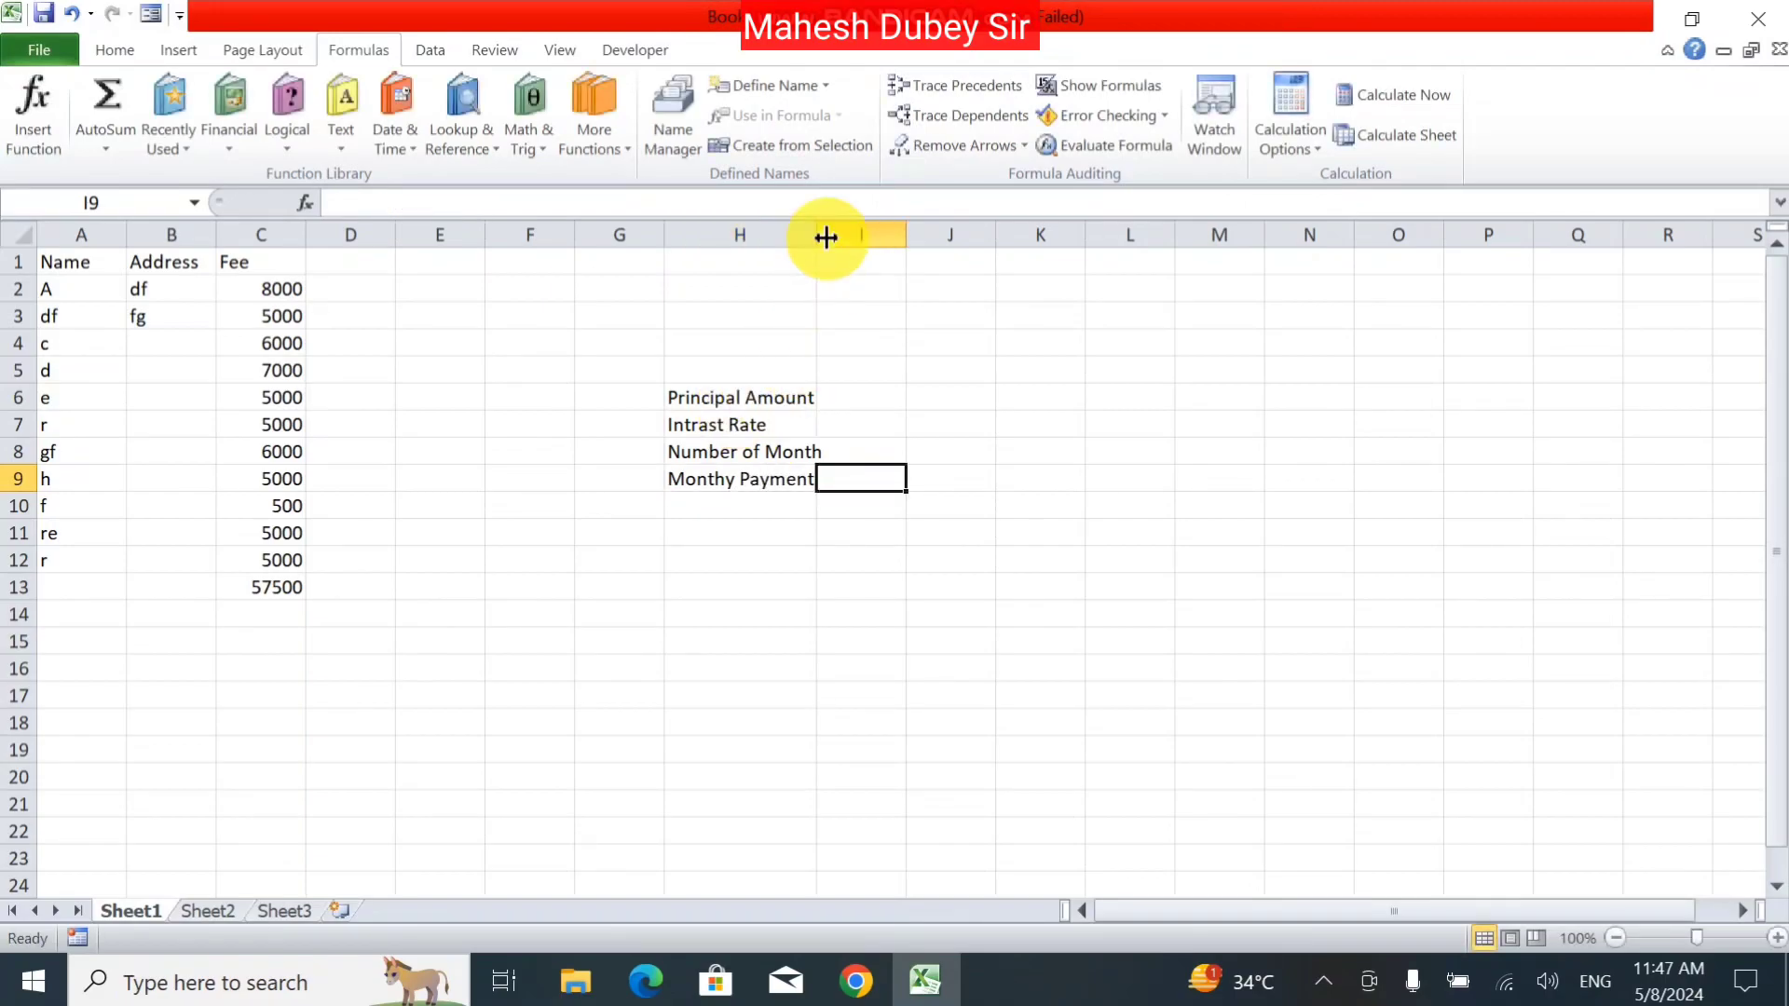
Step: Widen column H further so 'Monthy Payment' fits
click(820, 236)
drag(816, 233, 842, 233)
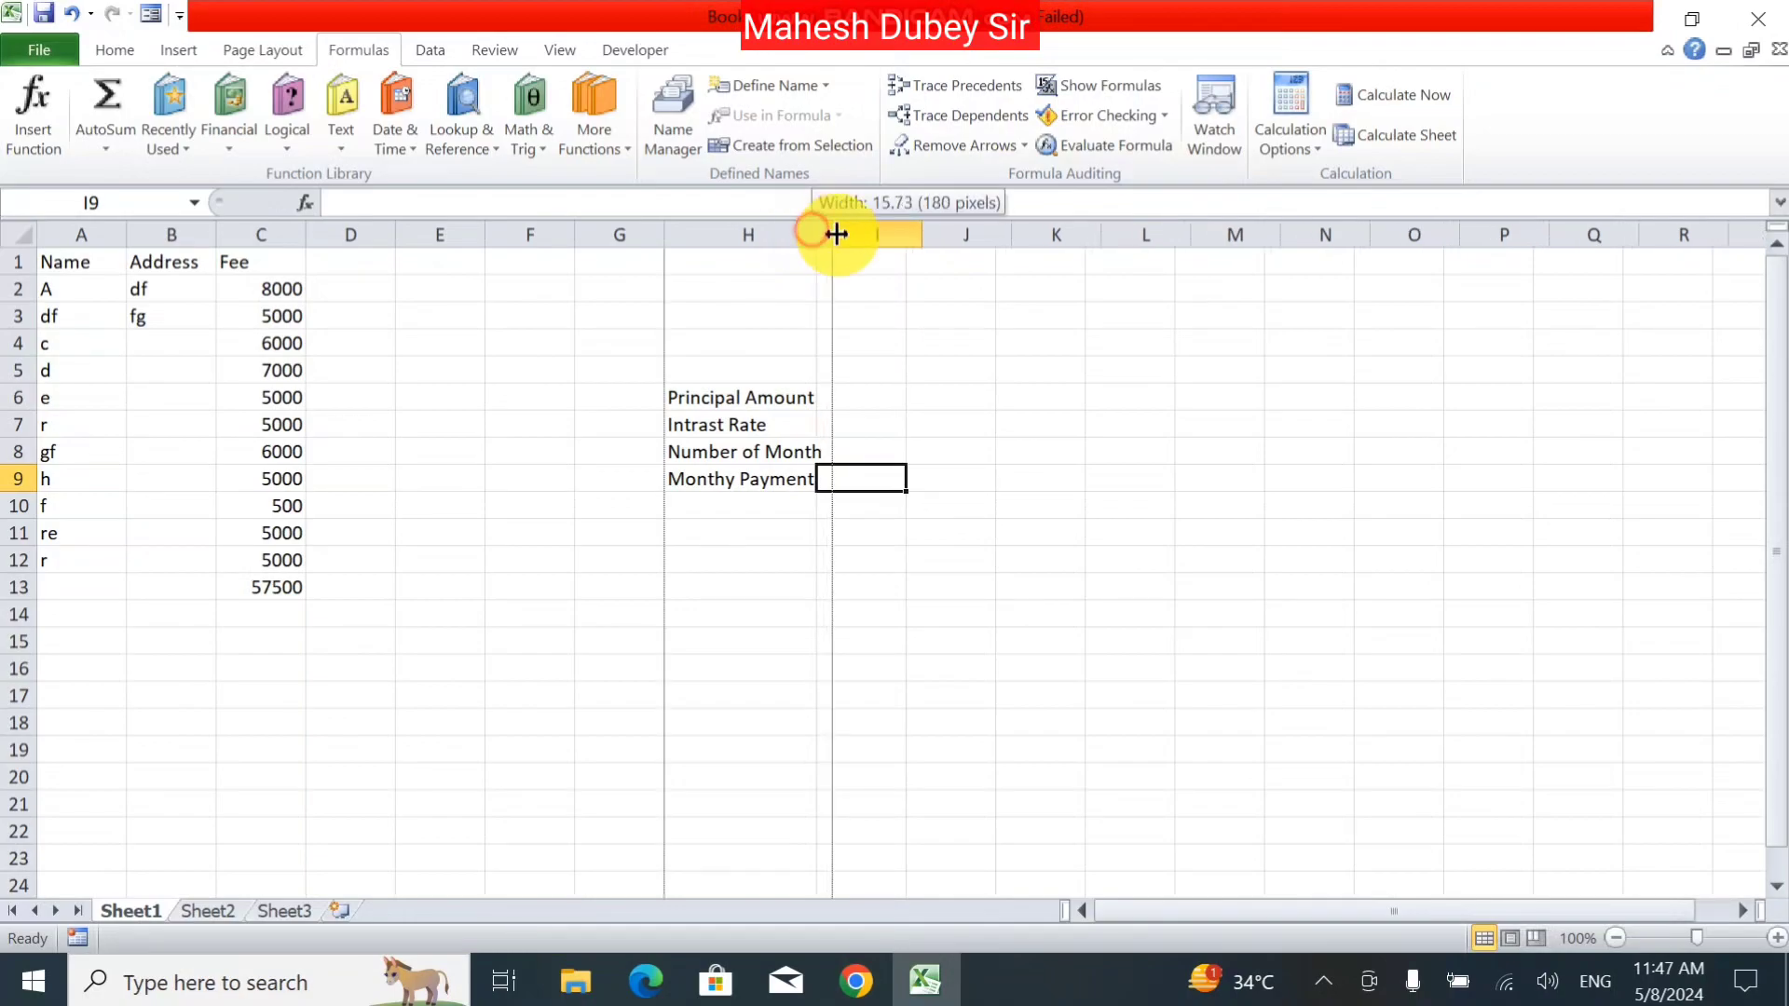
click(854, 395)
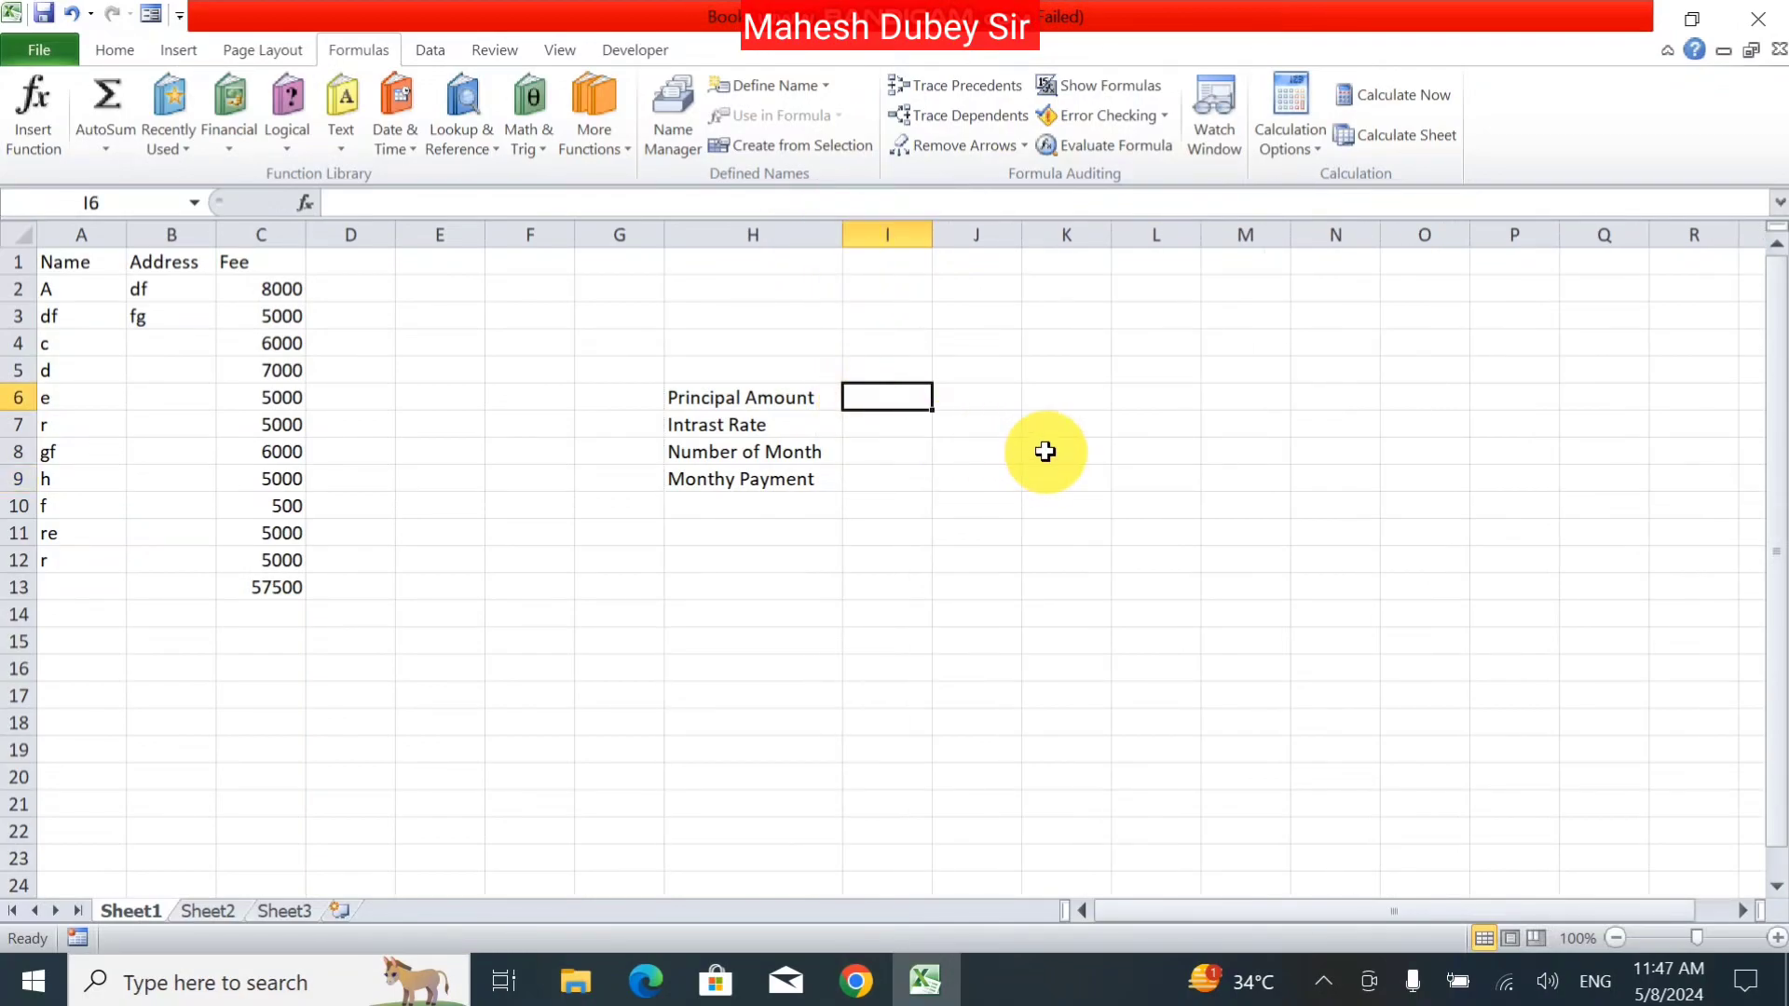
Step: Enter 500000 in I6, 0.07 in I7 (correcting 0.7) and 36 in I8
text(50000)
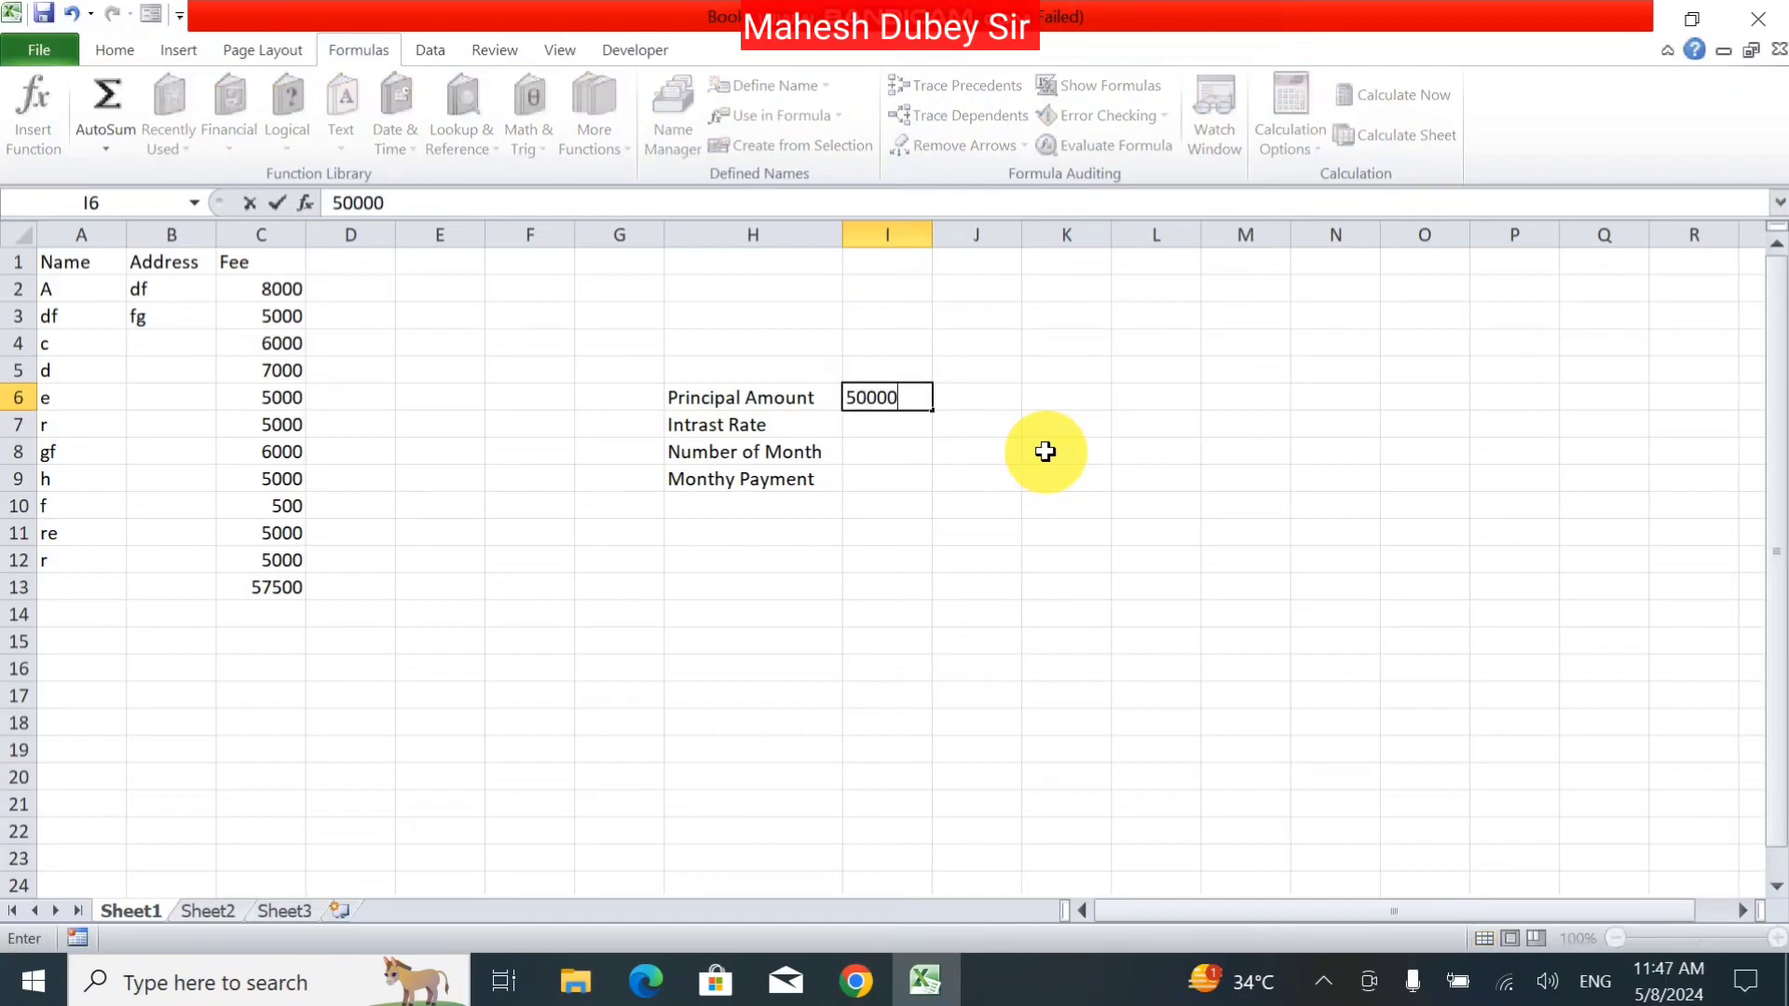
text(0)
key(Return)
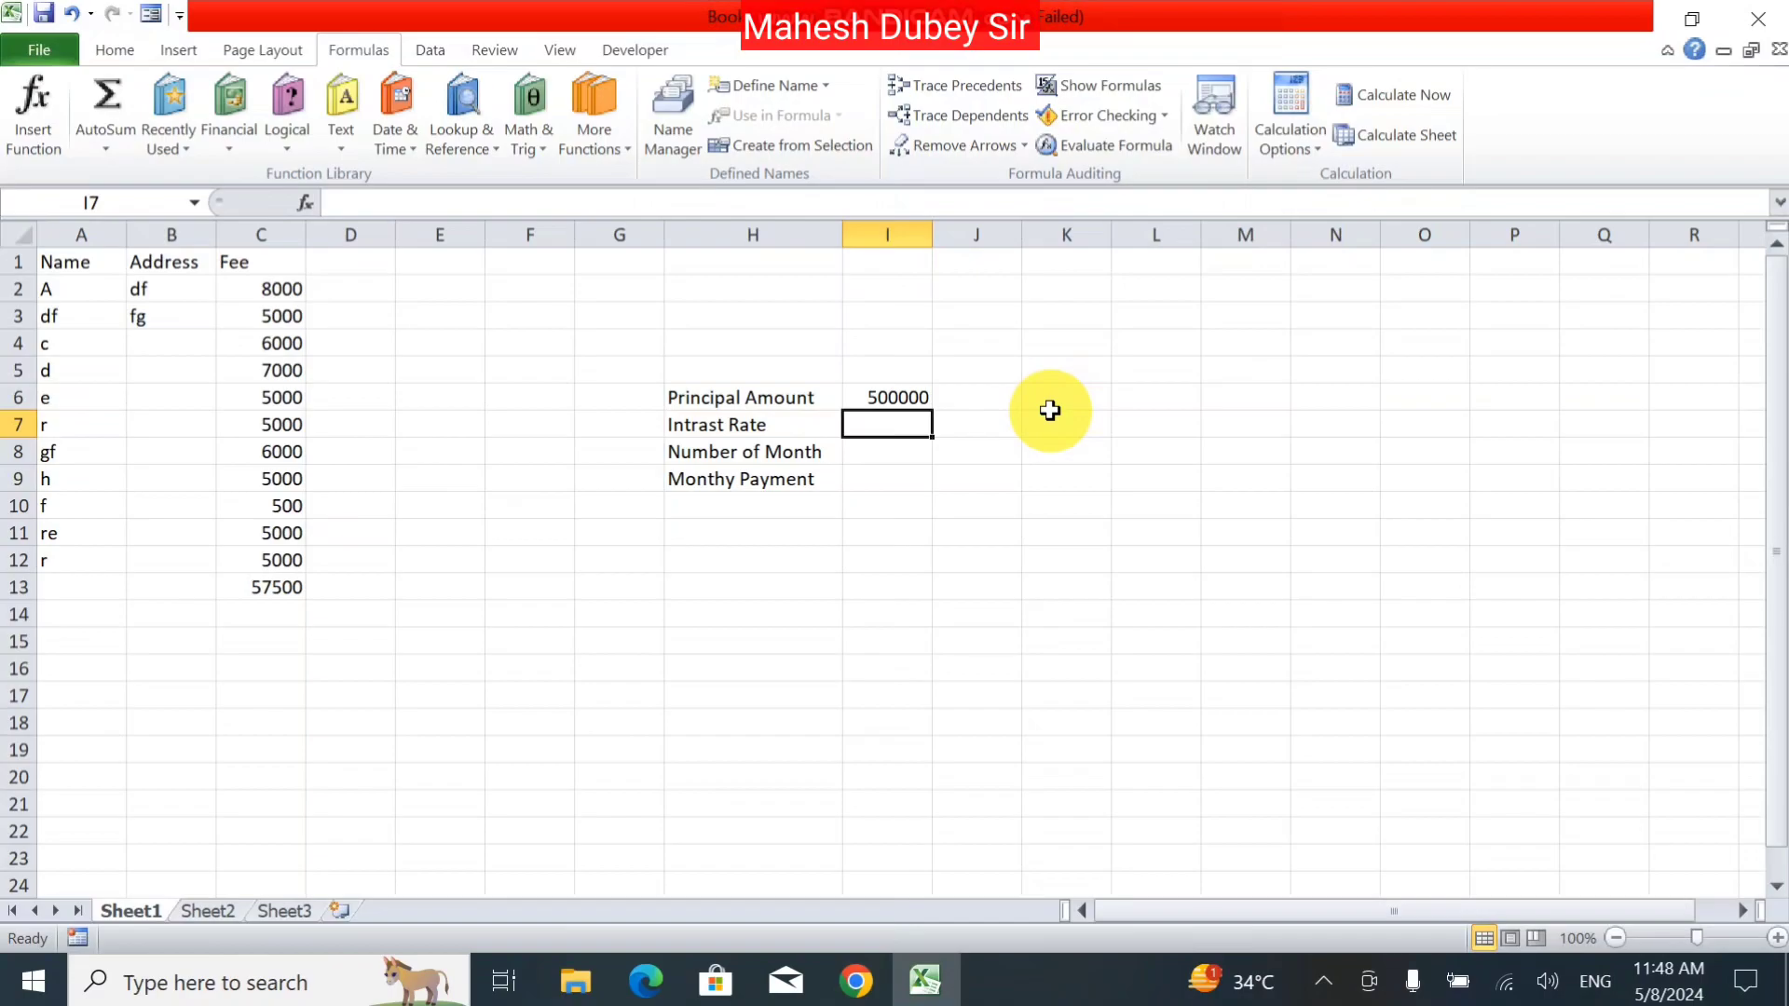
text(0)
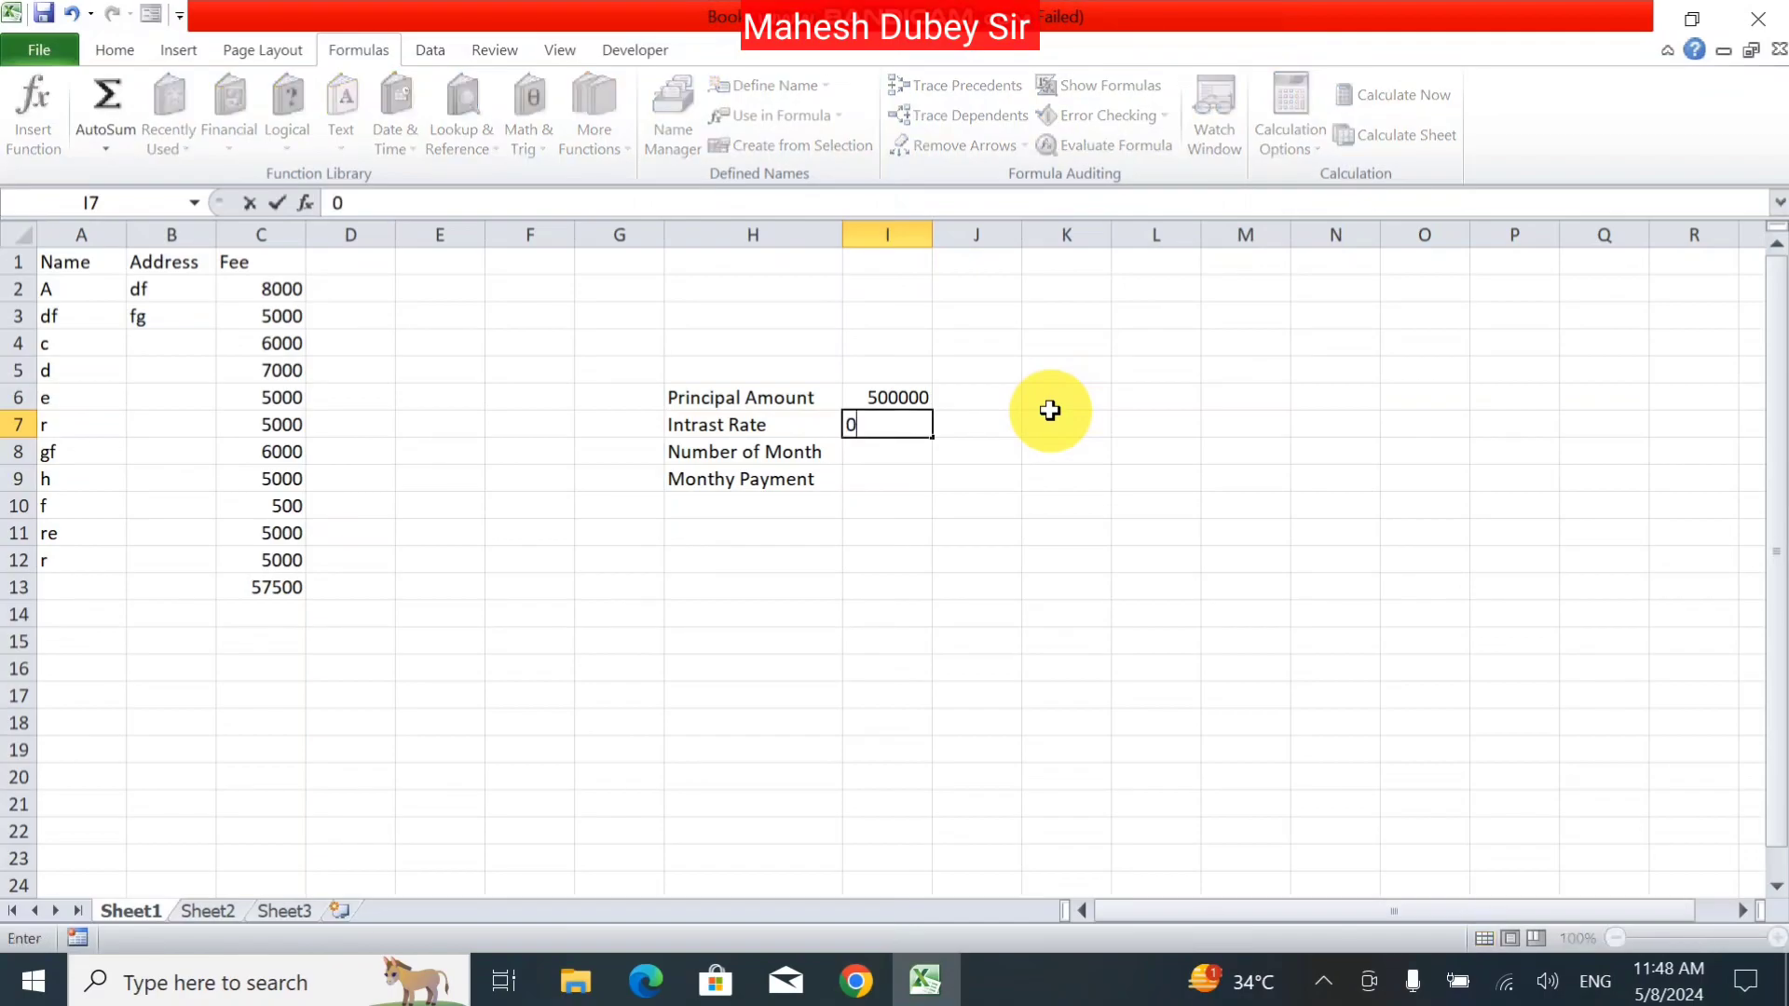
text(.7)
key(Return)
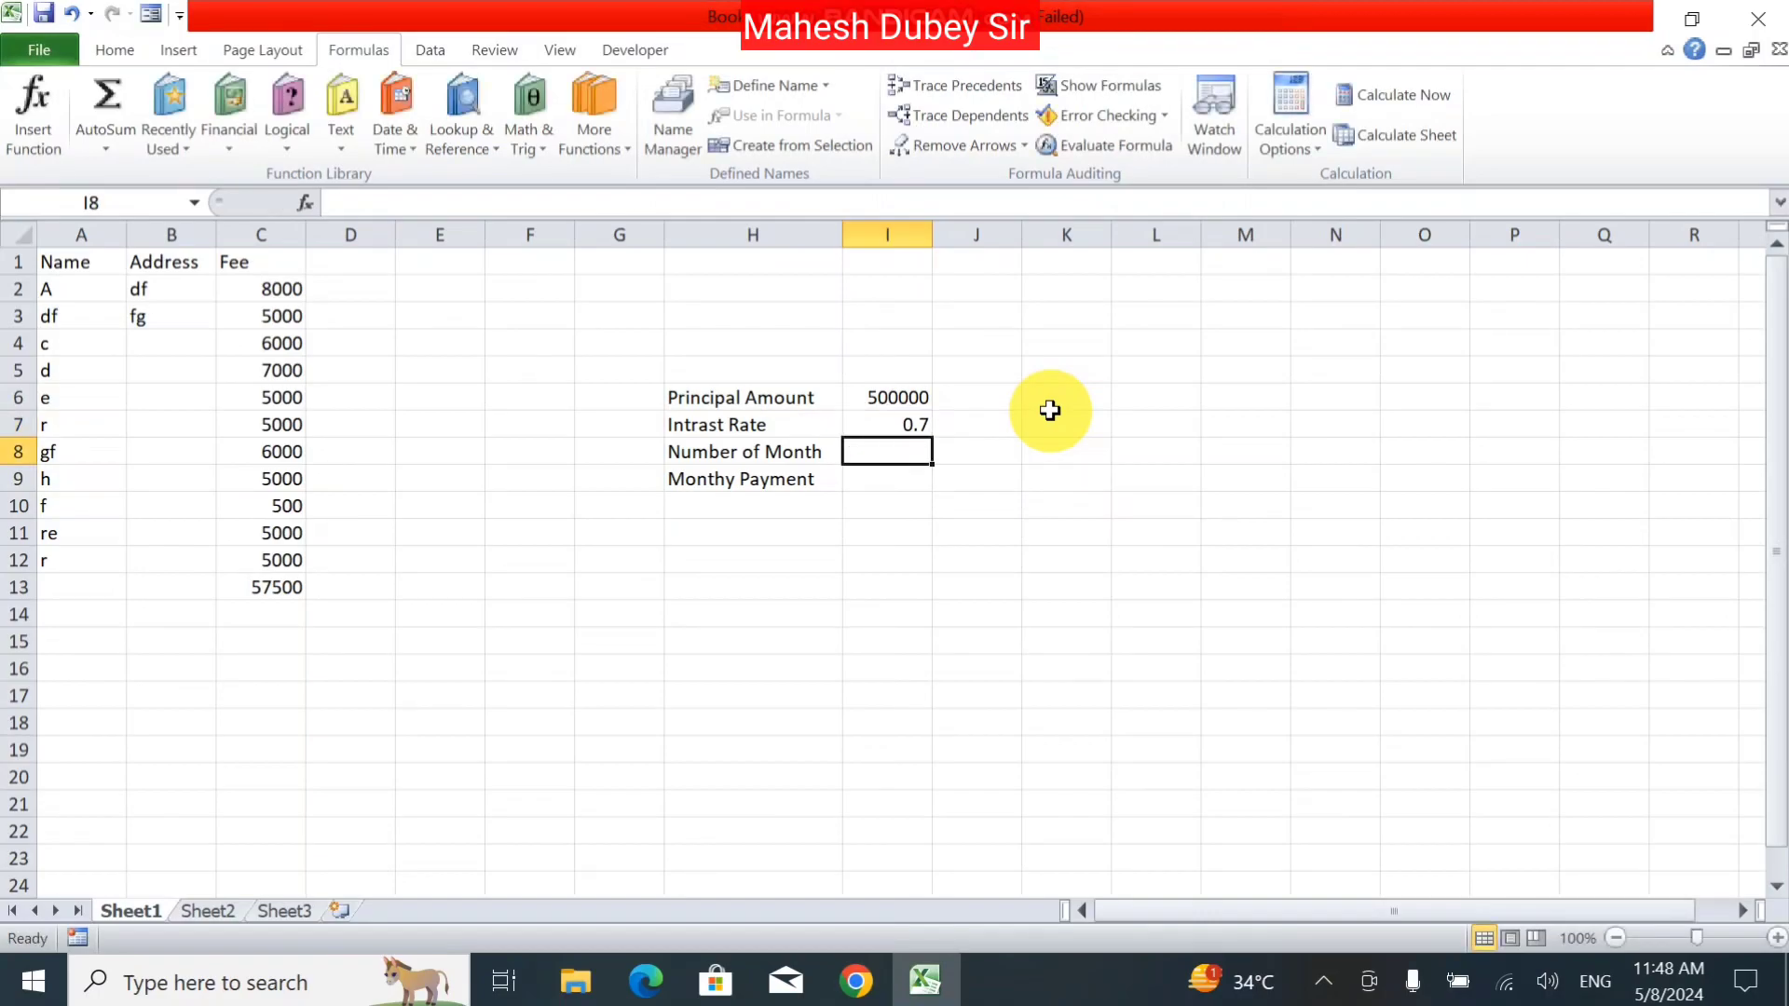
key(Up)
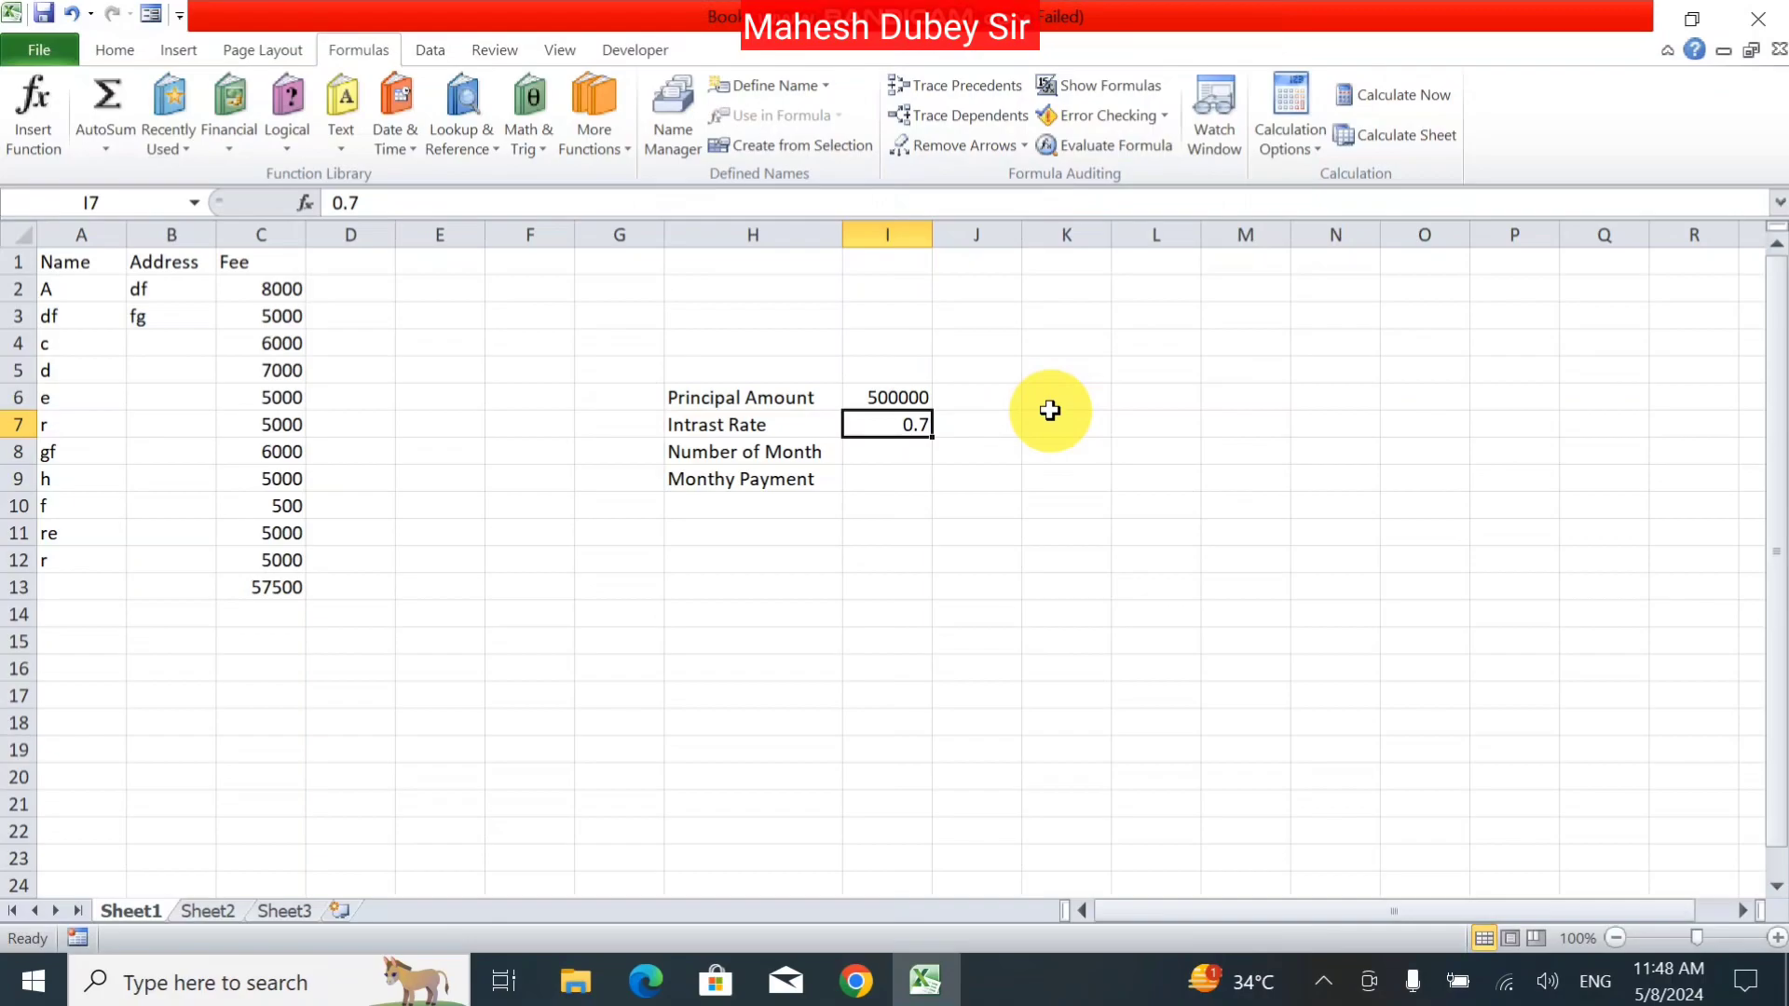
text(0.)
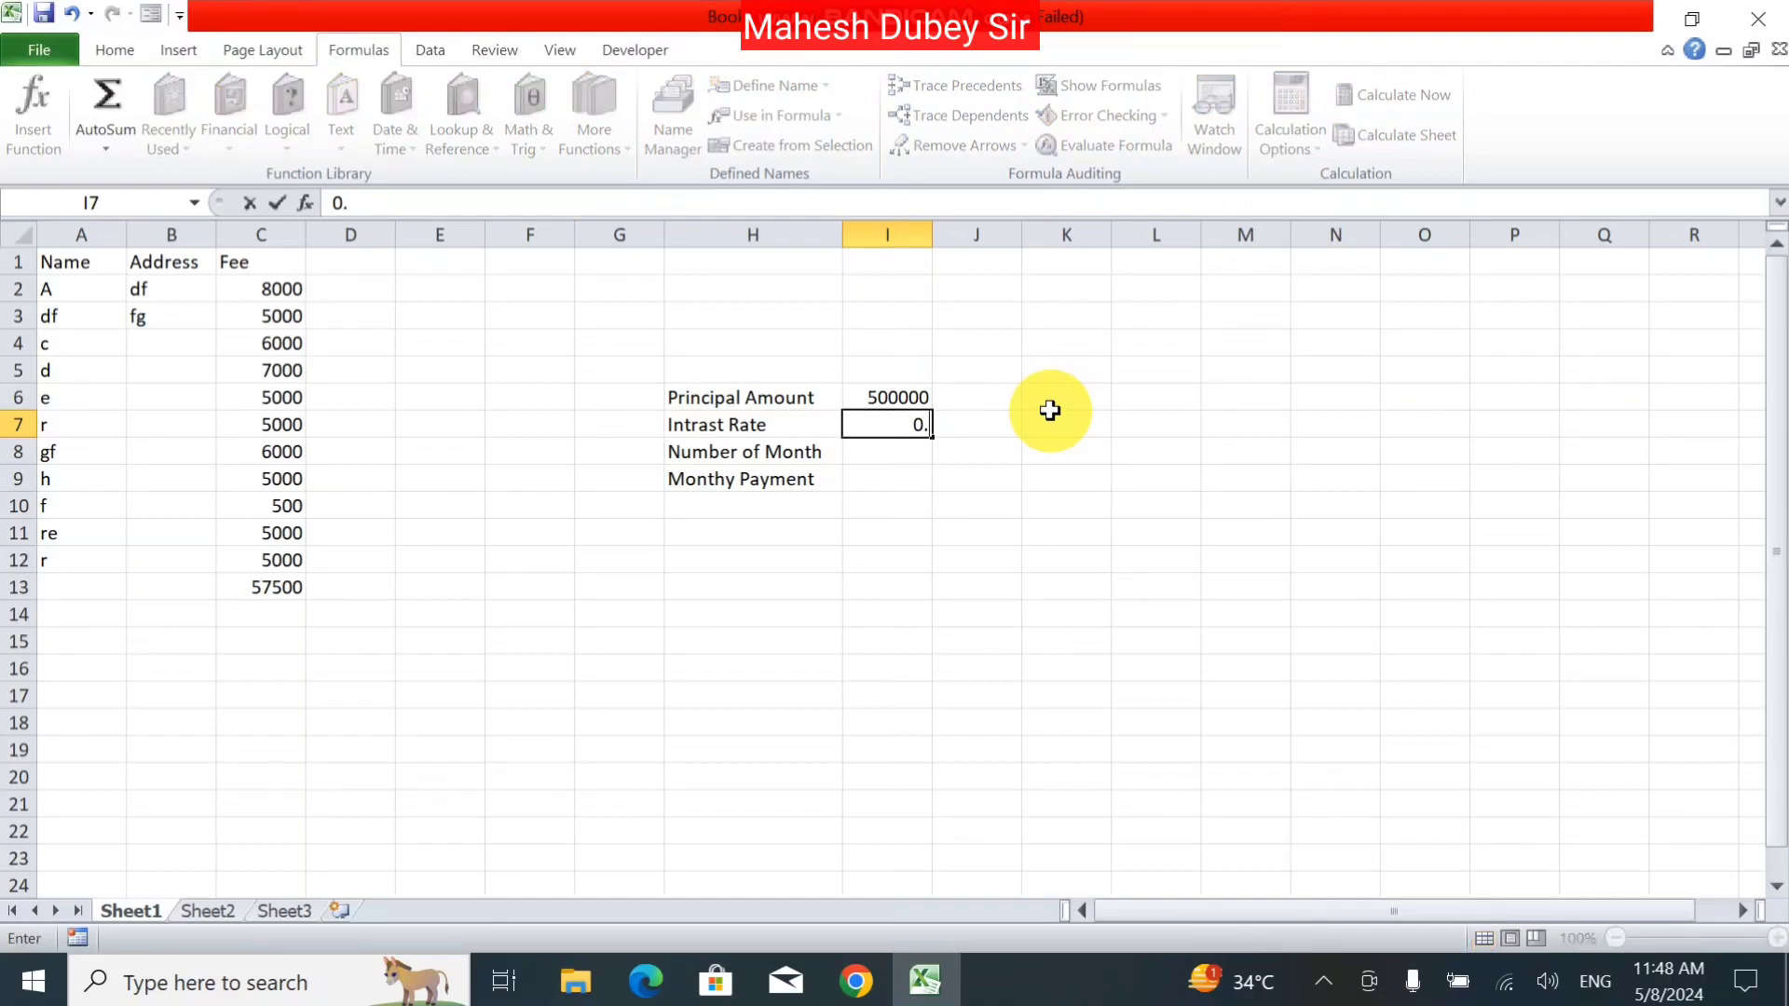
text(07)
key(Return)
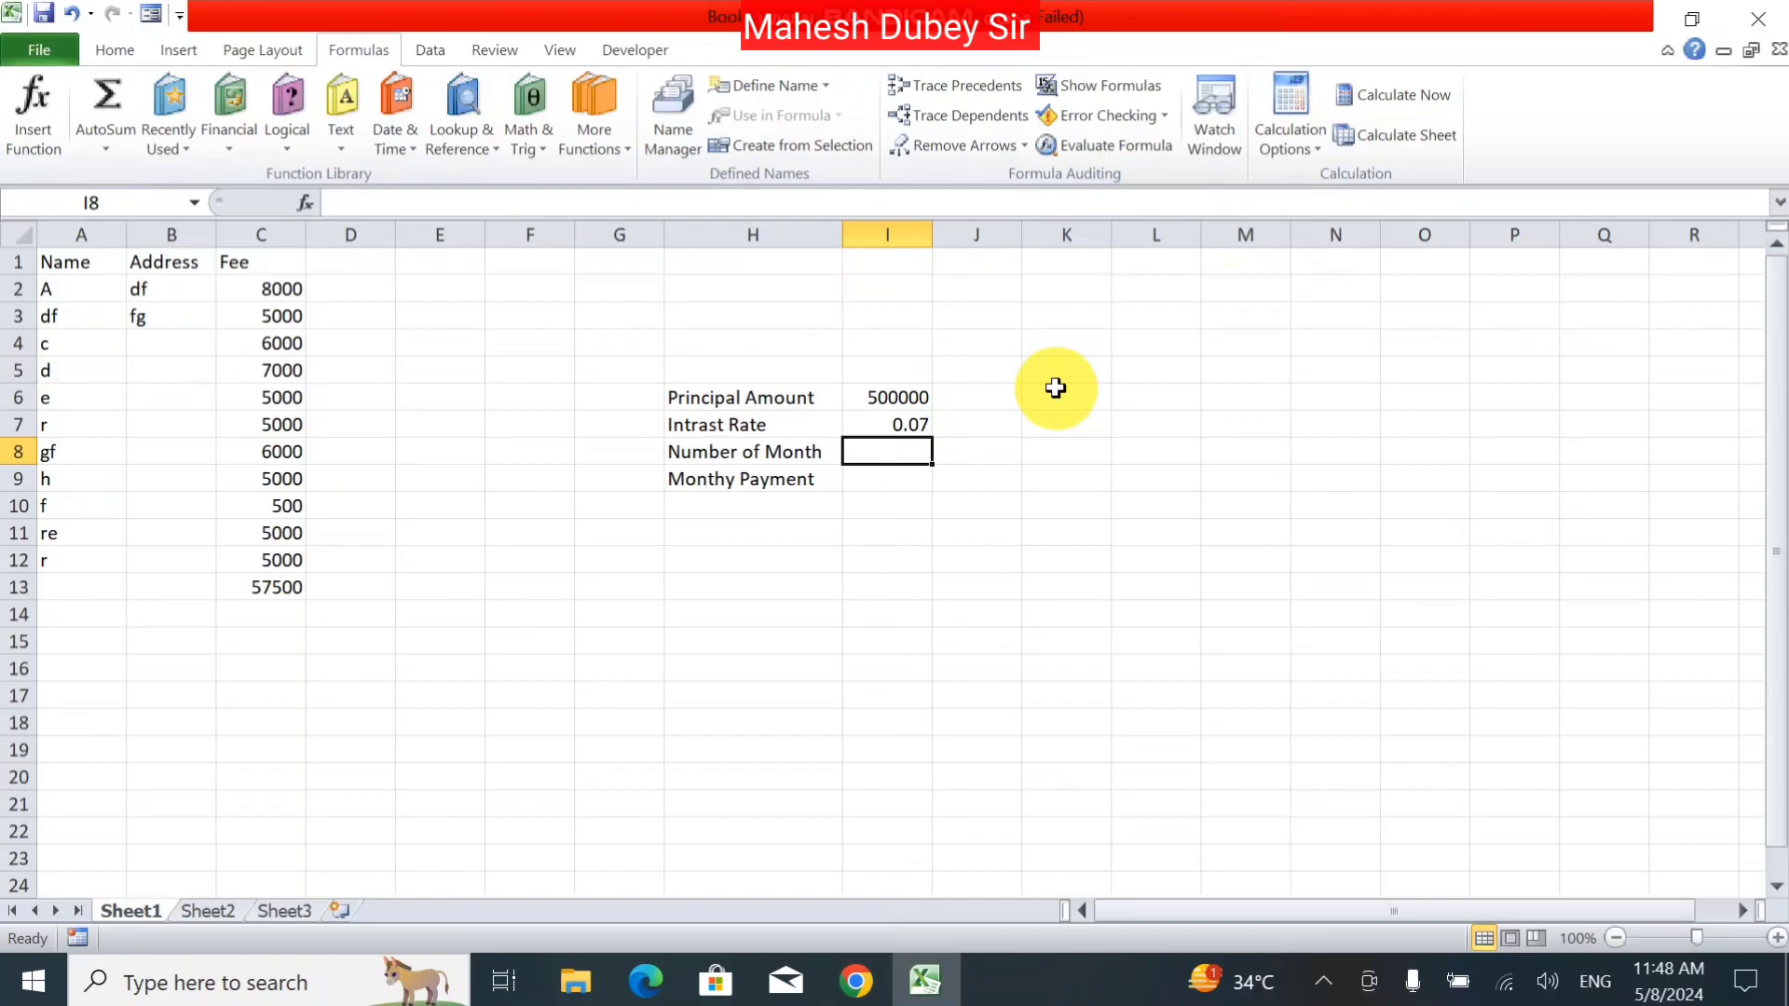
text(36)
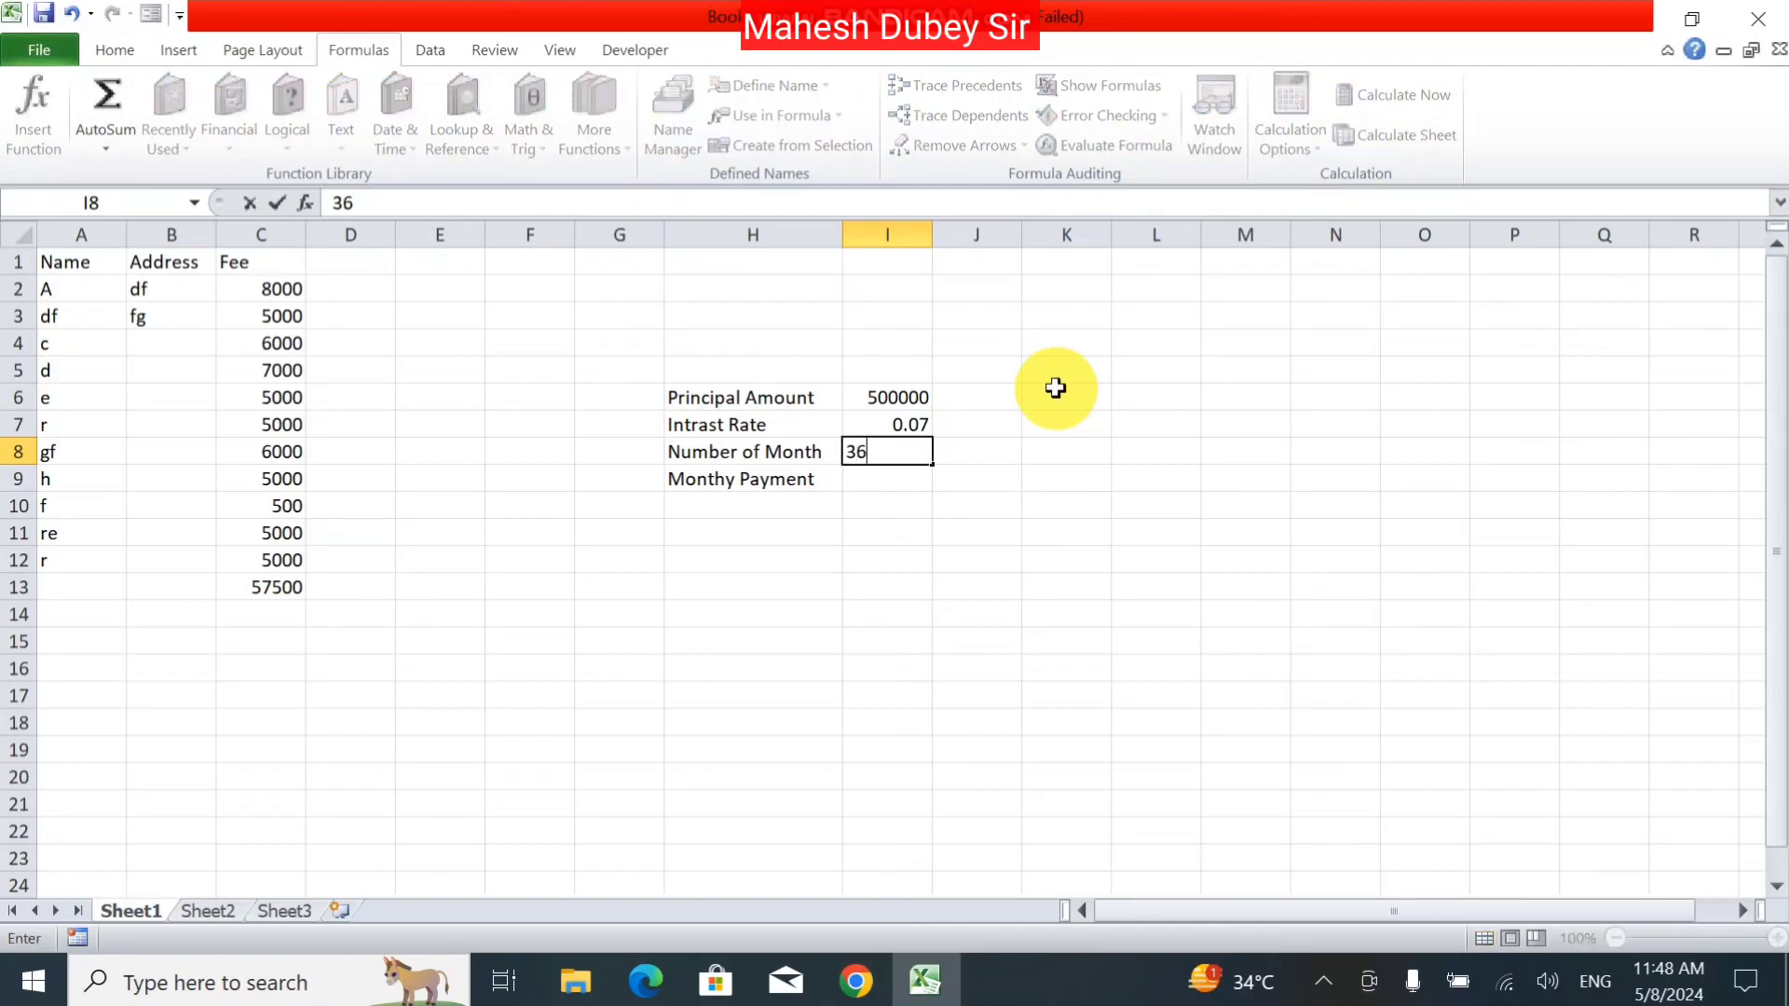
key(Return)
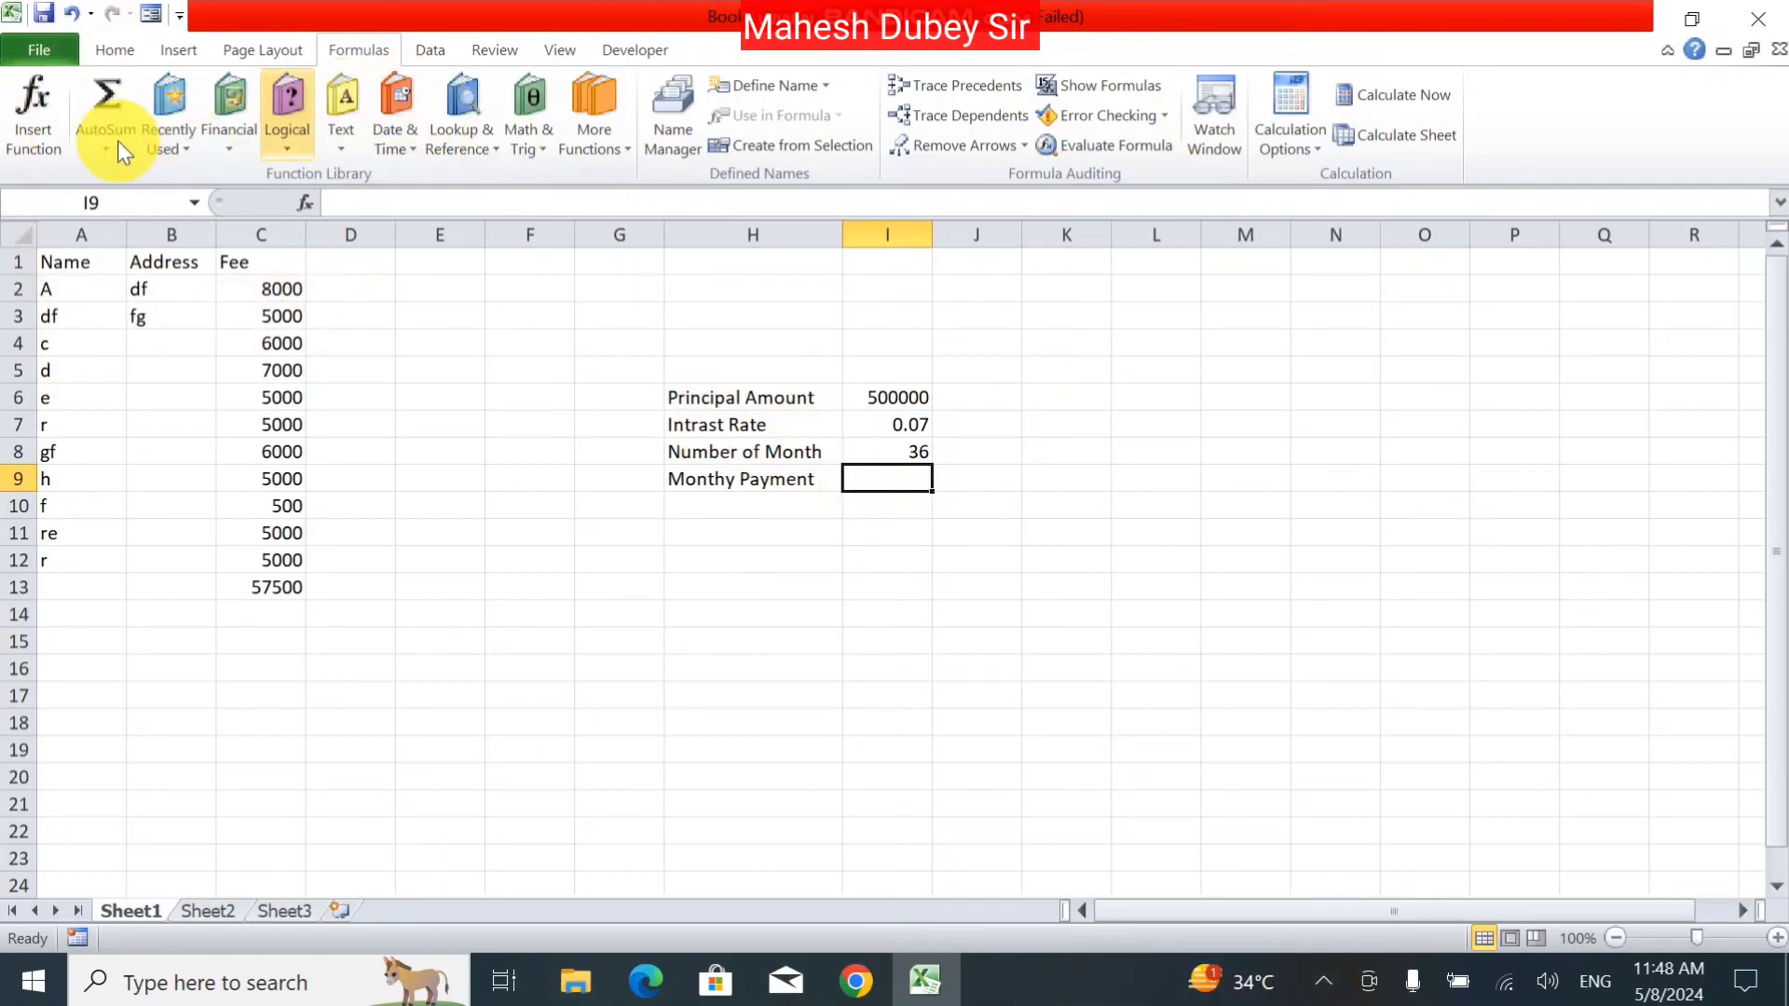
Step: Insert the PMT function for the monthly payment in I9
click(36, 103)
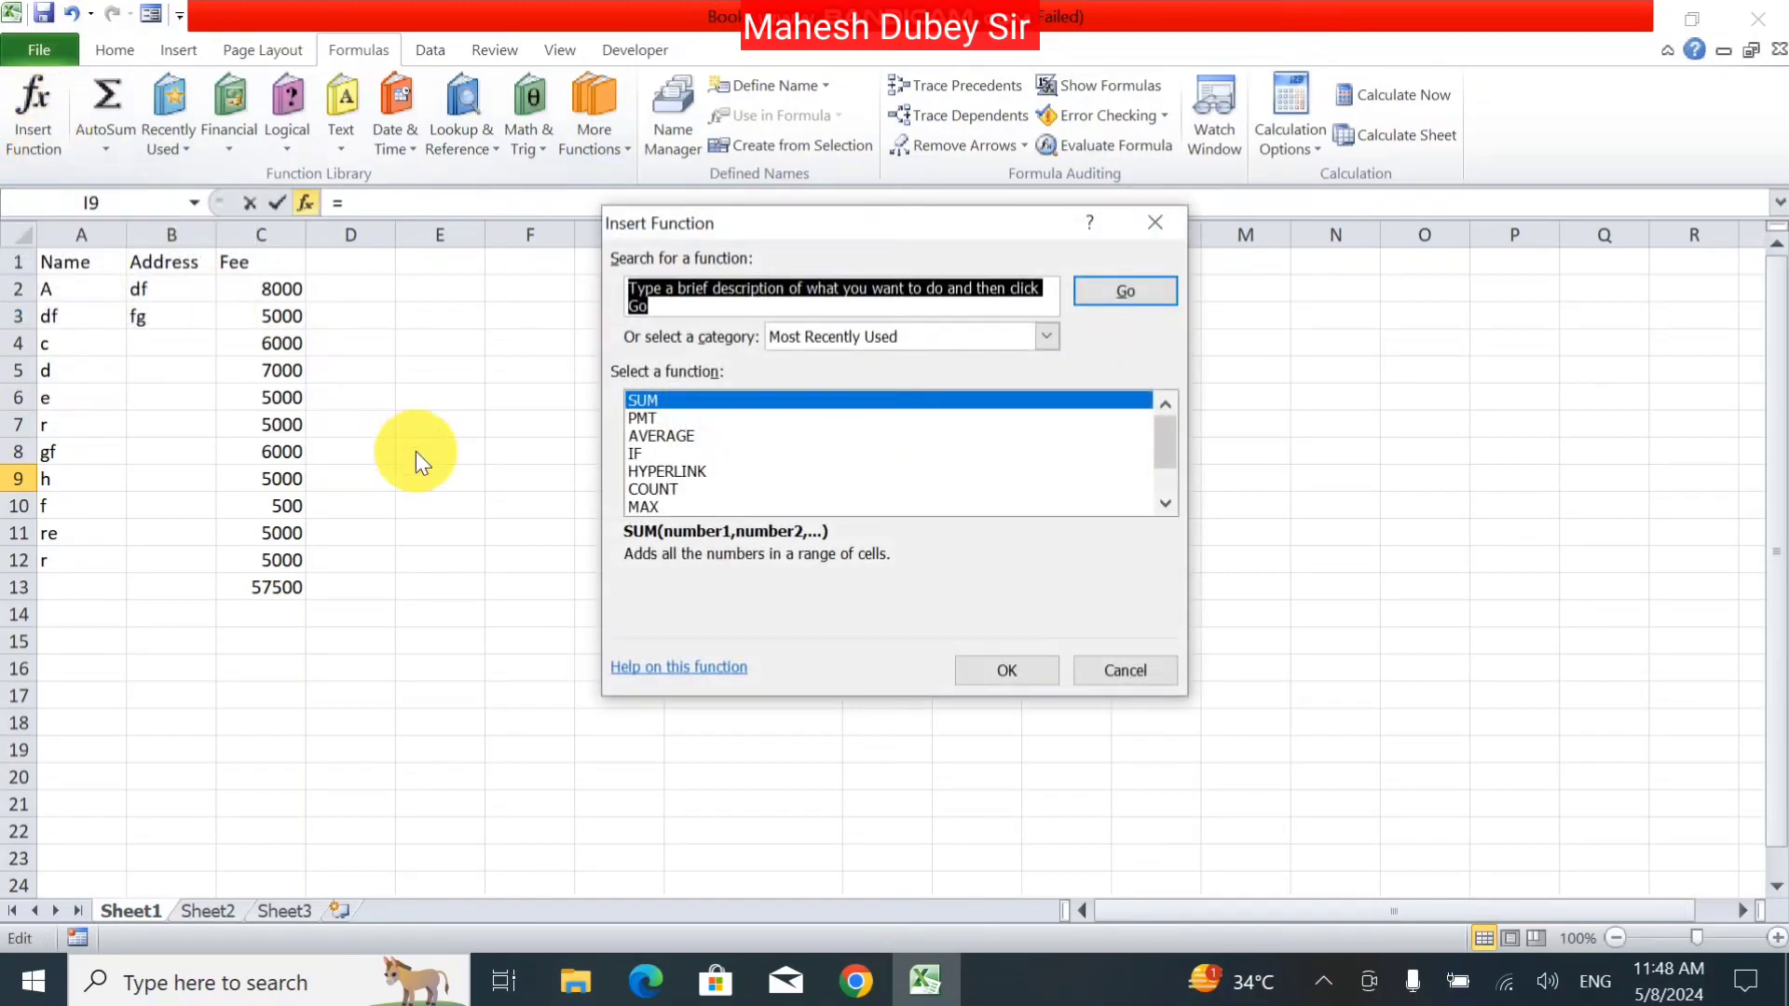
click(652, 418)
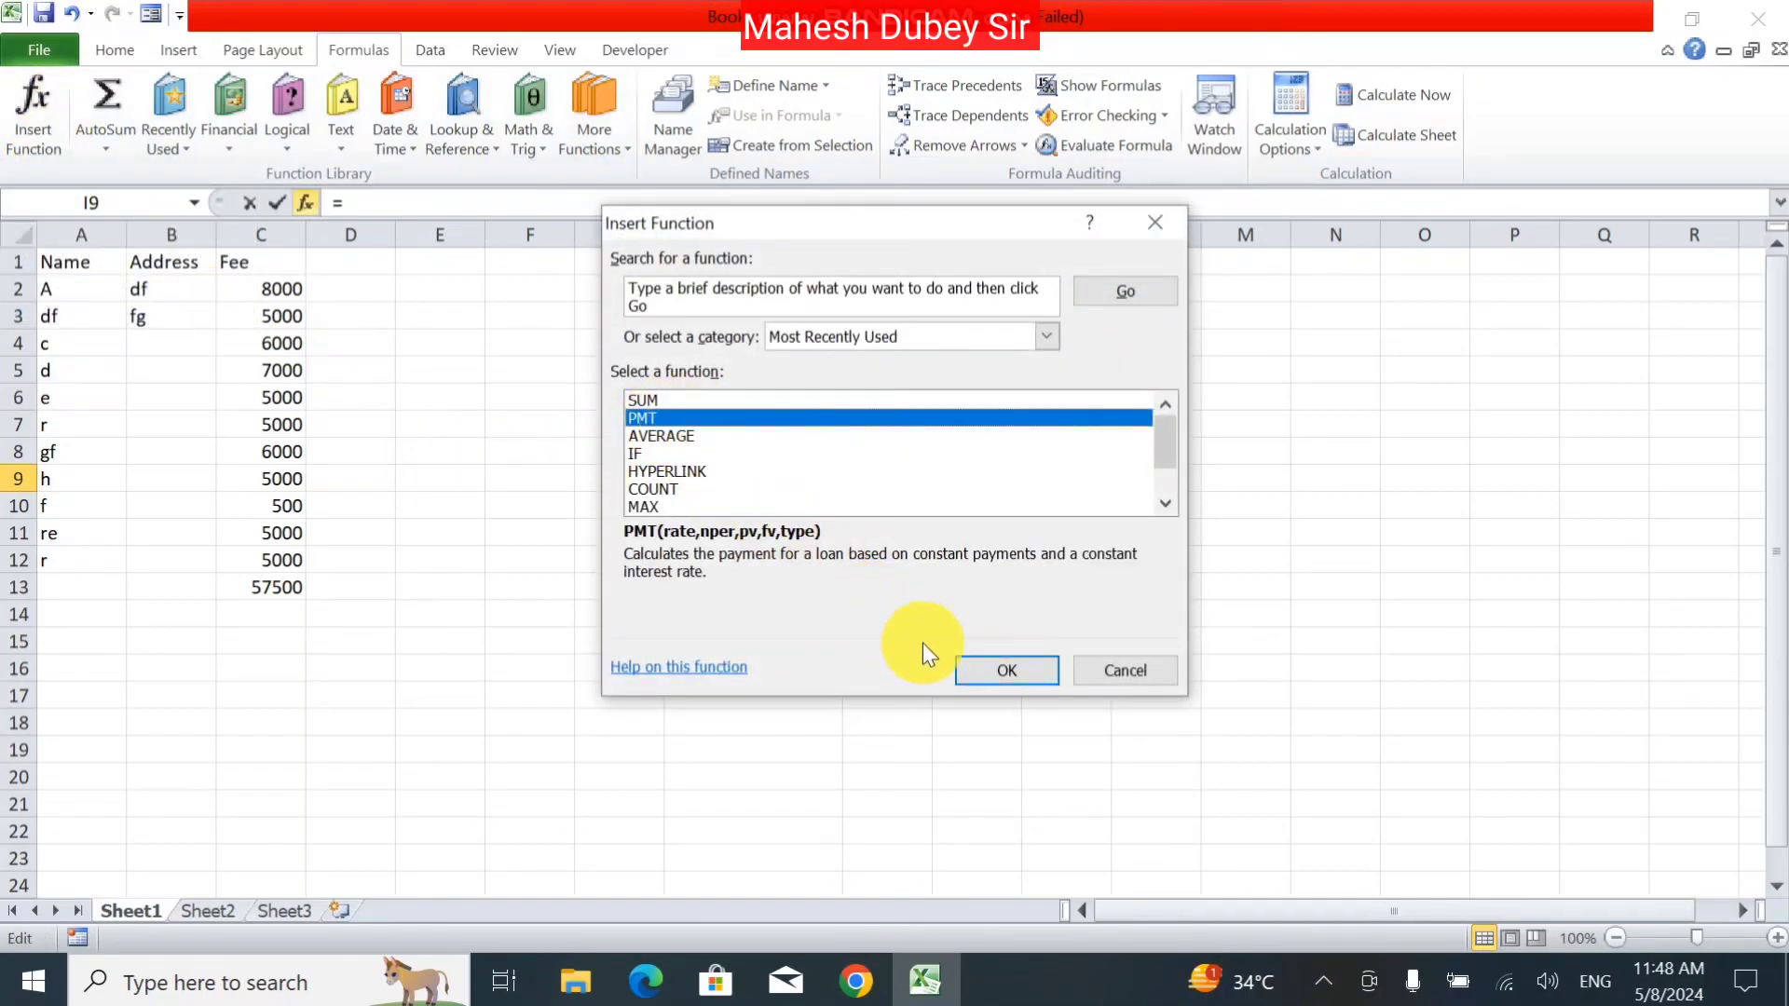
click(988, 667)
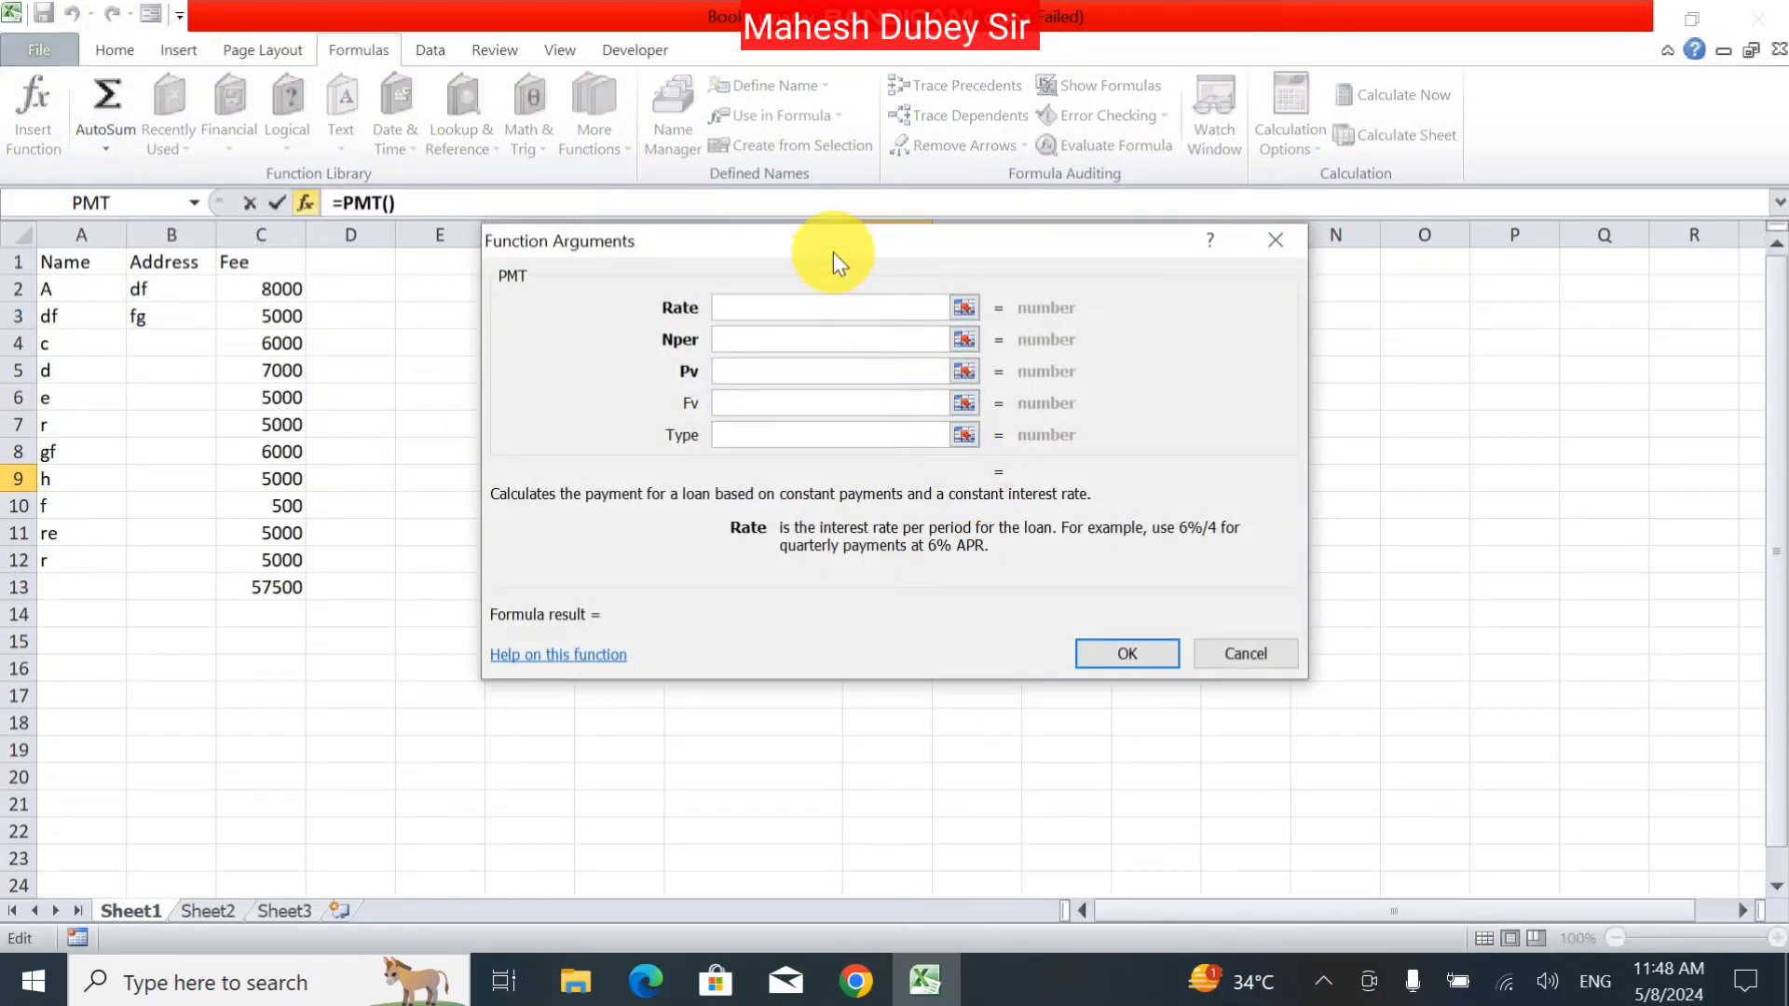
drag(818, 240, 1315, 308)
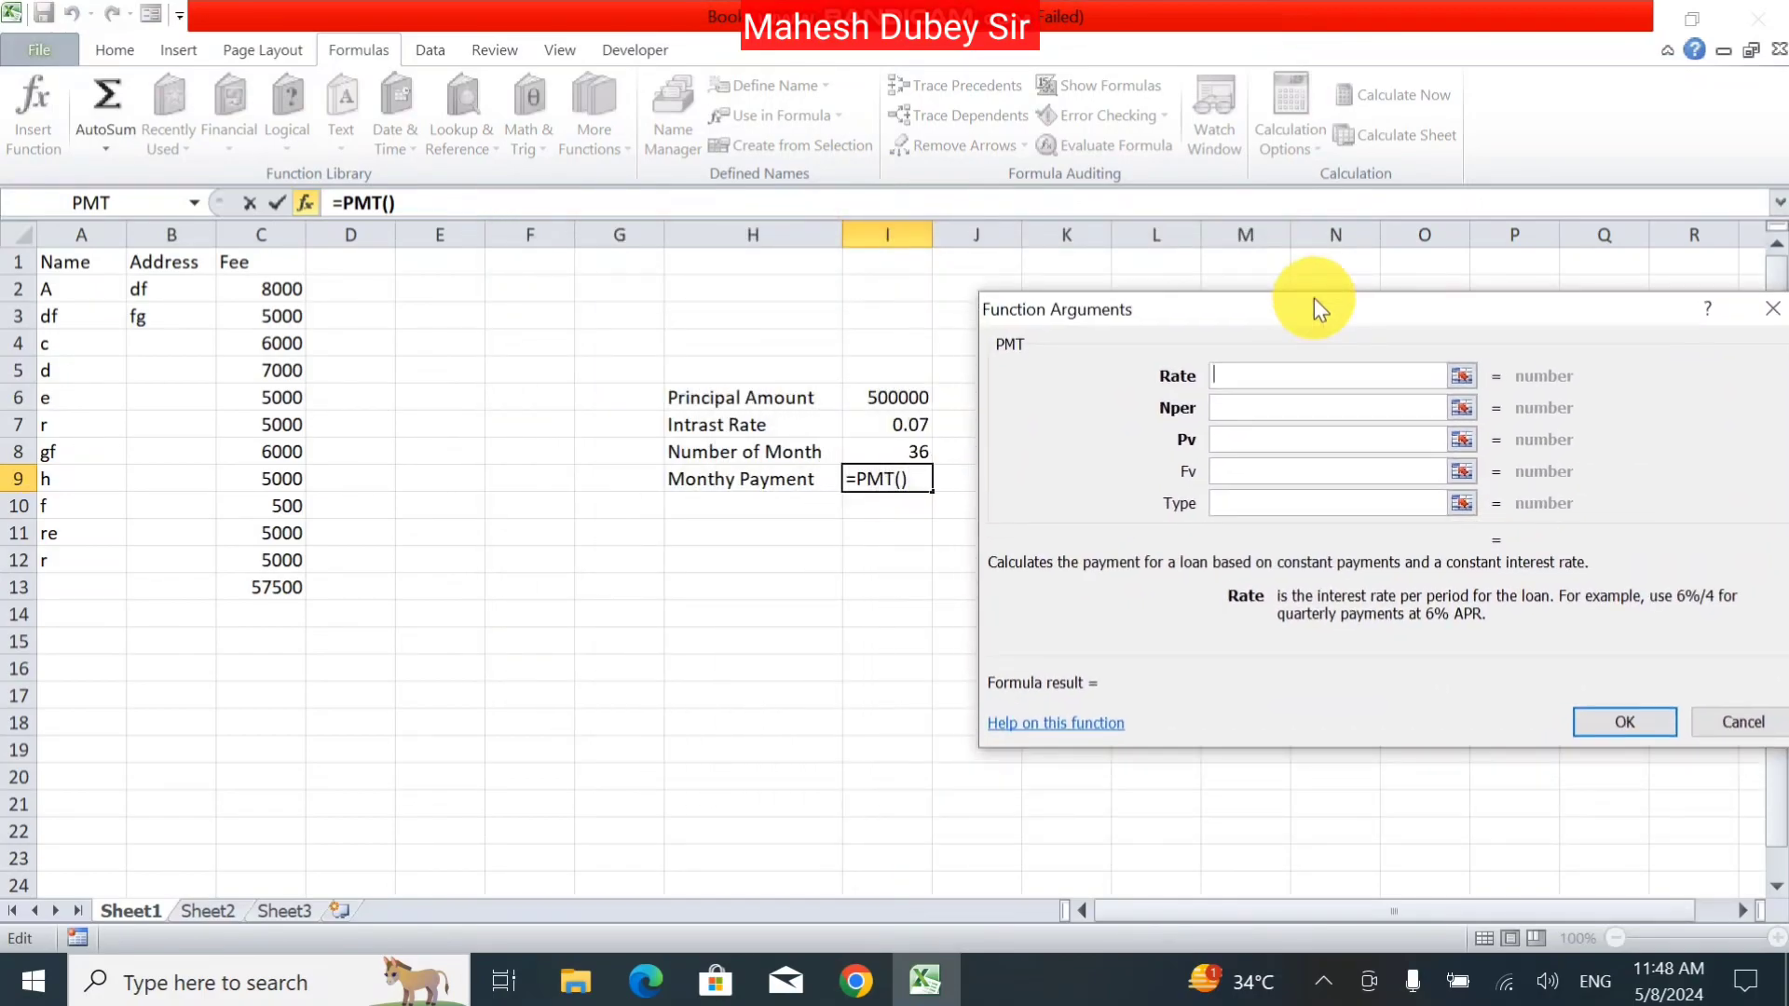
Step: Set PMT's Rate to I7/12, Nper to I8 and Pv to I6
click(1238, 371)
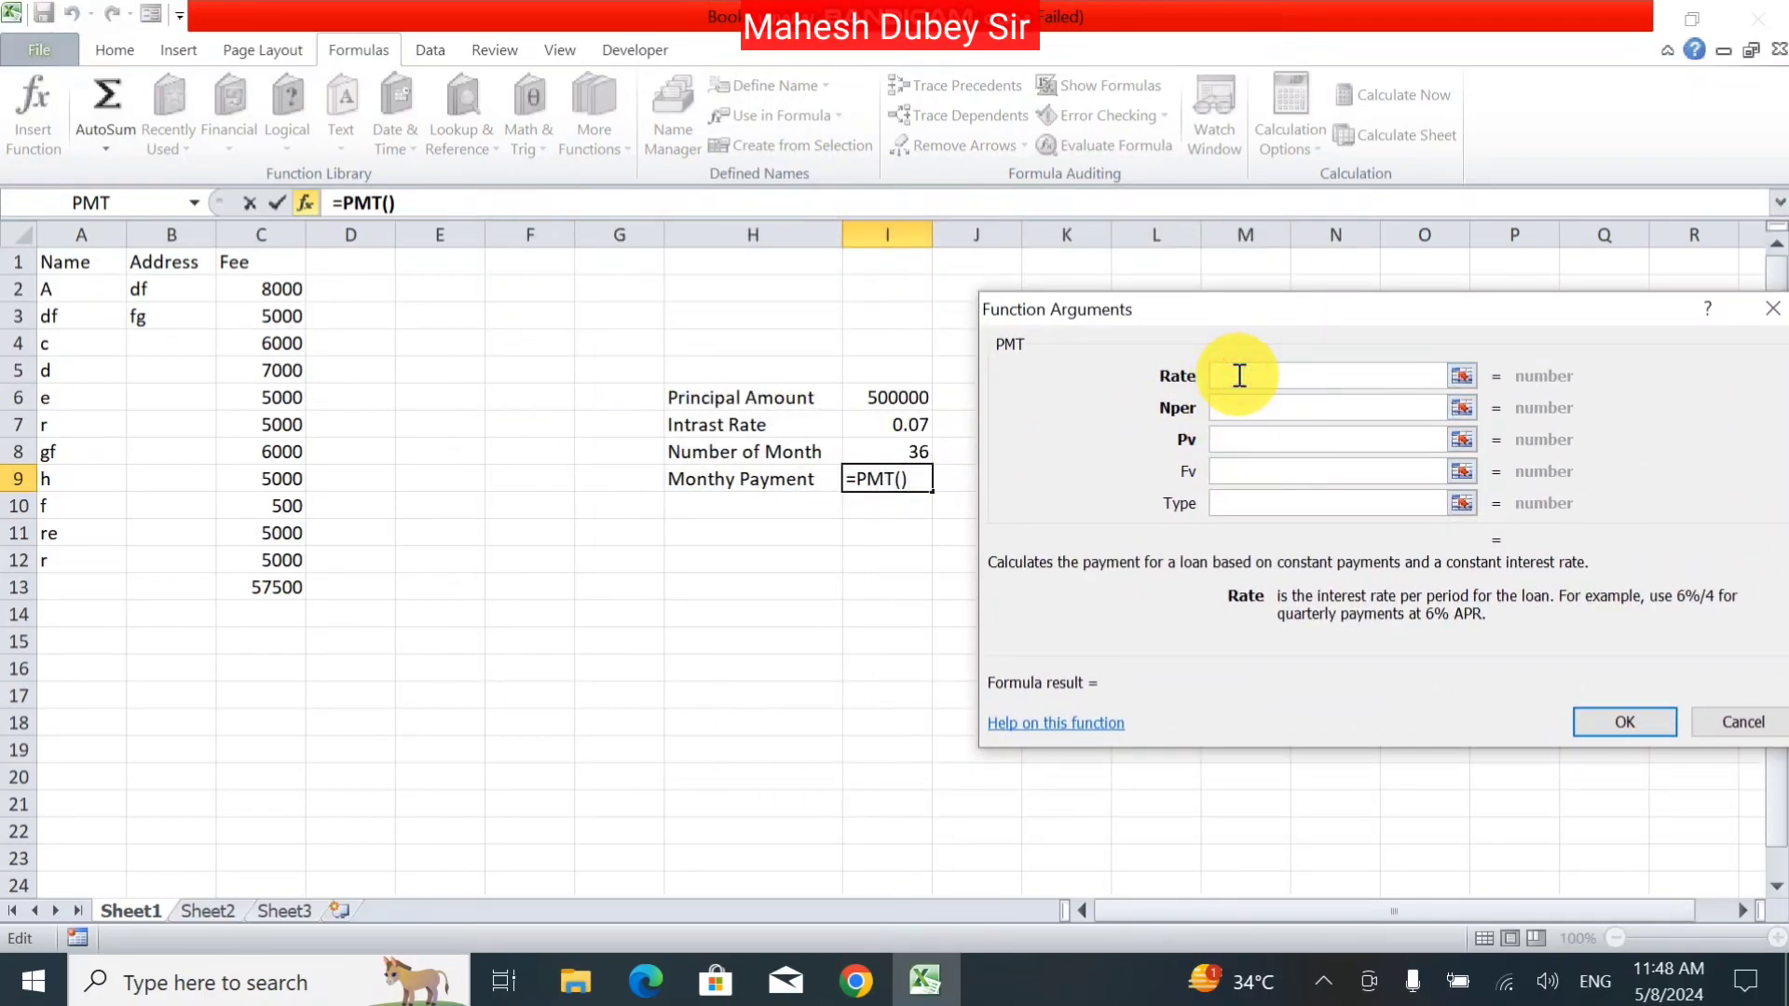
click(901, 425)
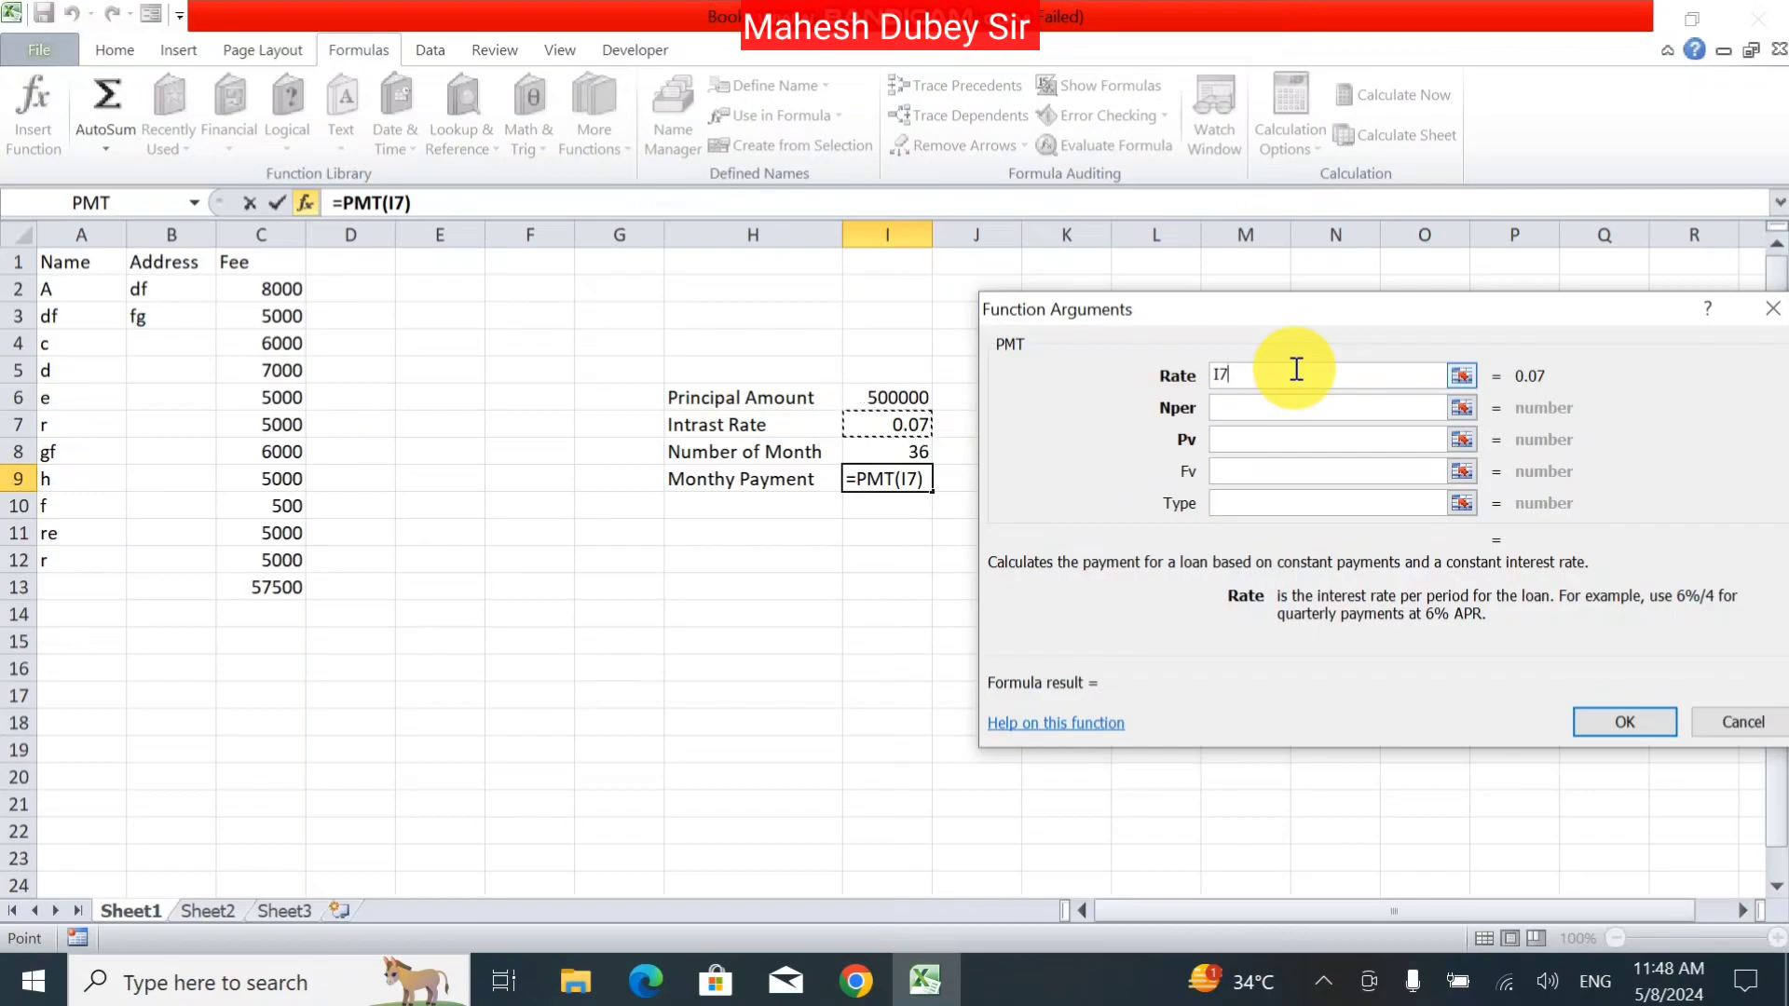
text(/12)
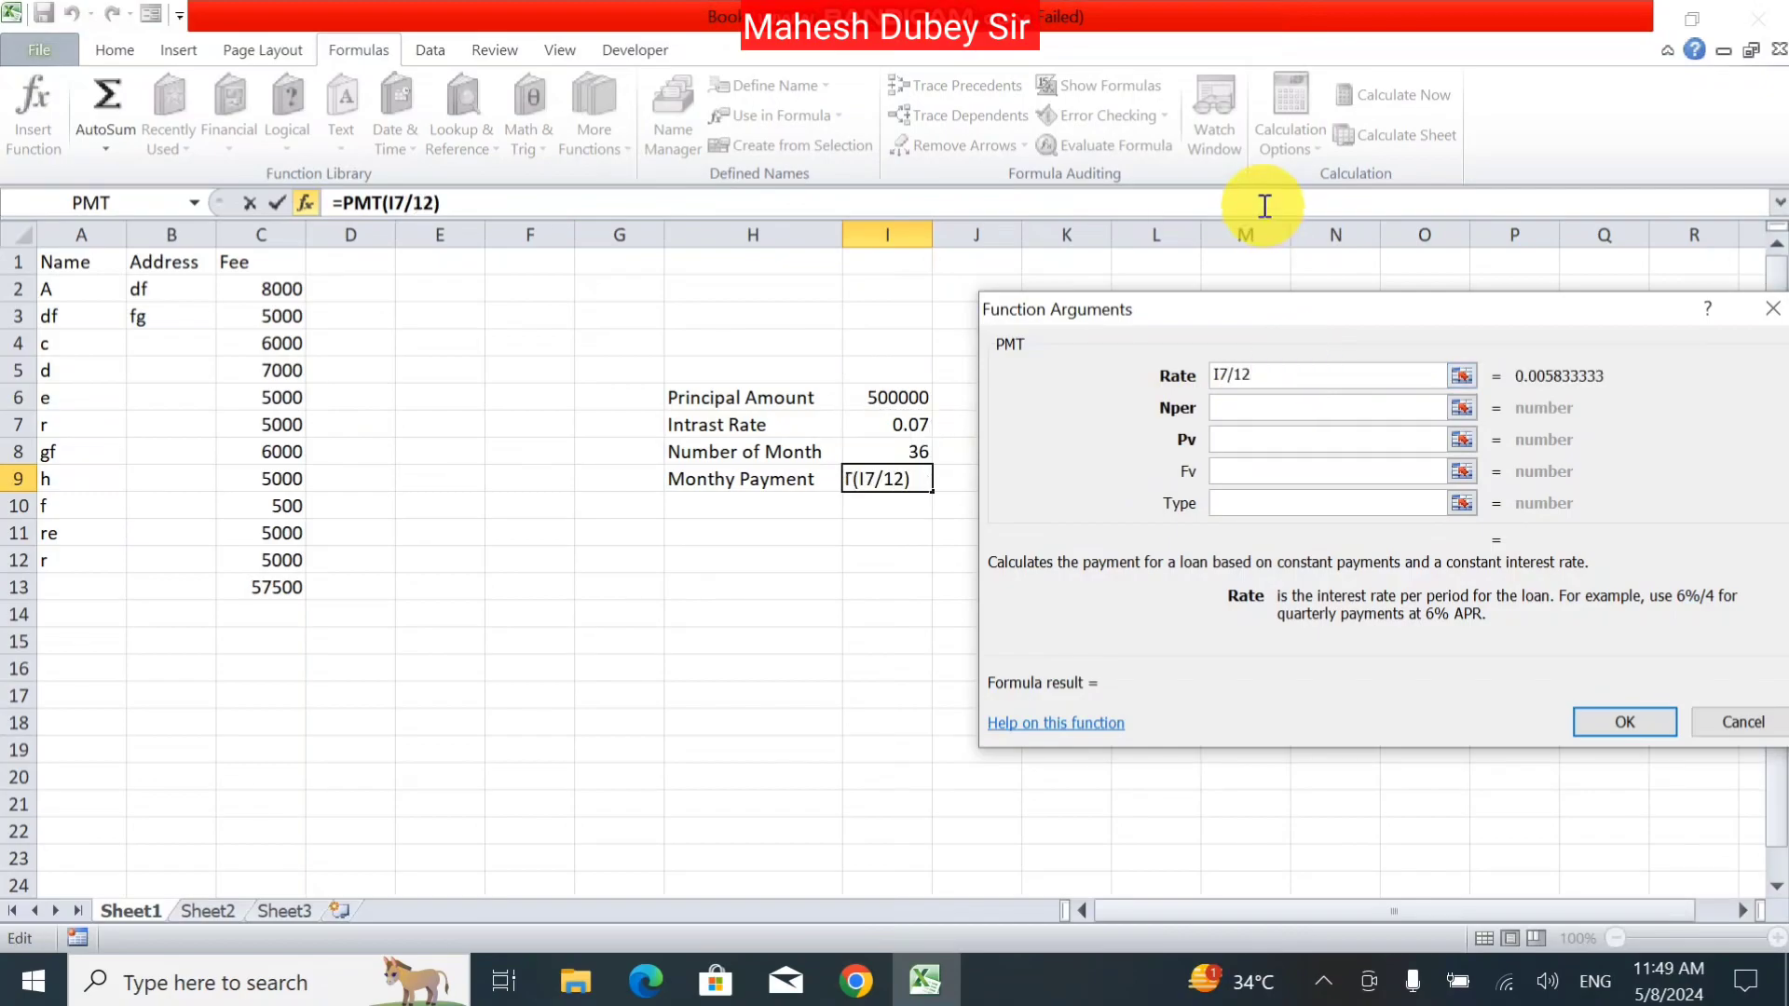
click(1252, 410)
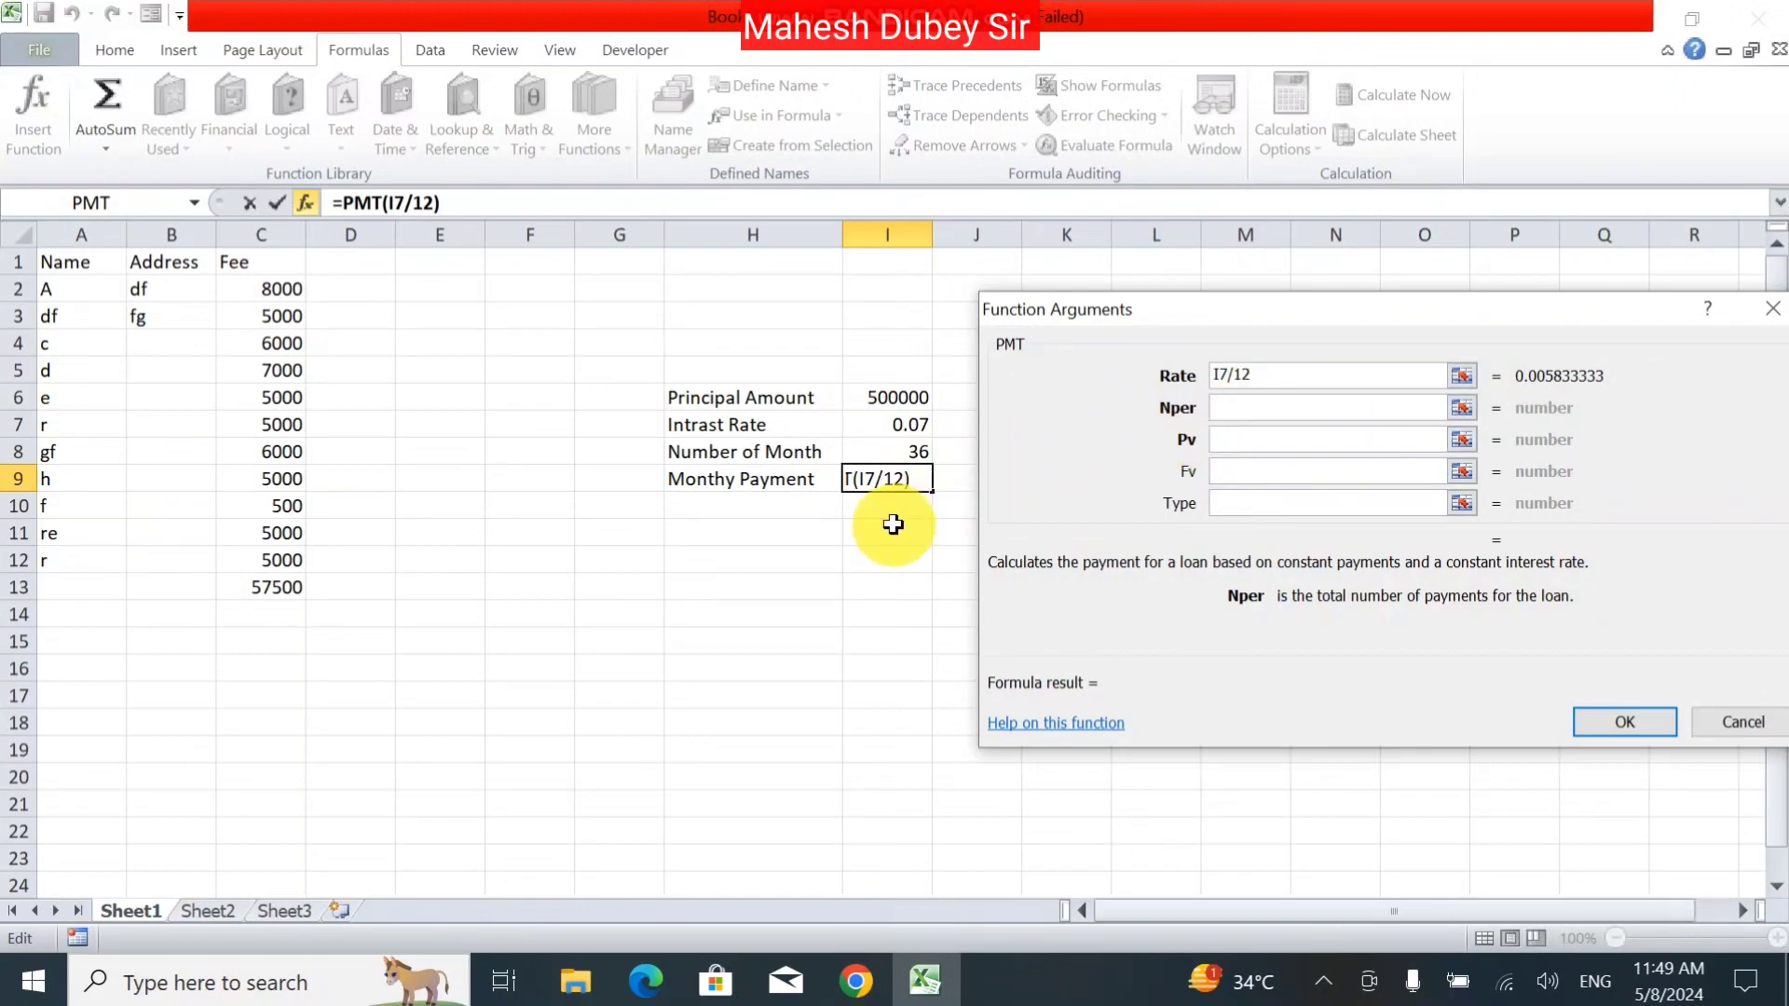
click(890, 455)
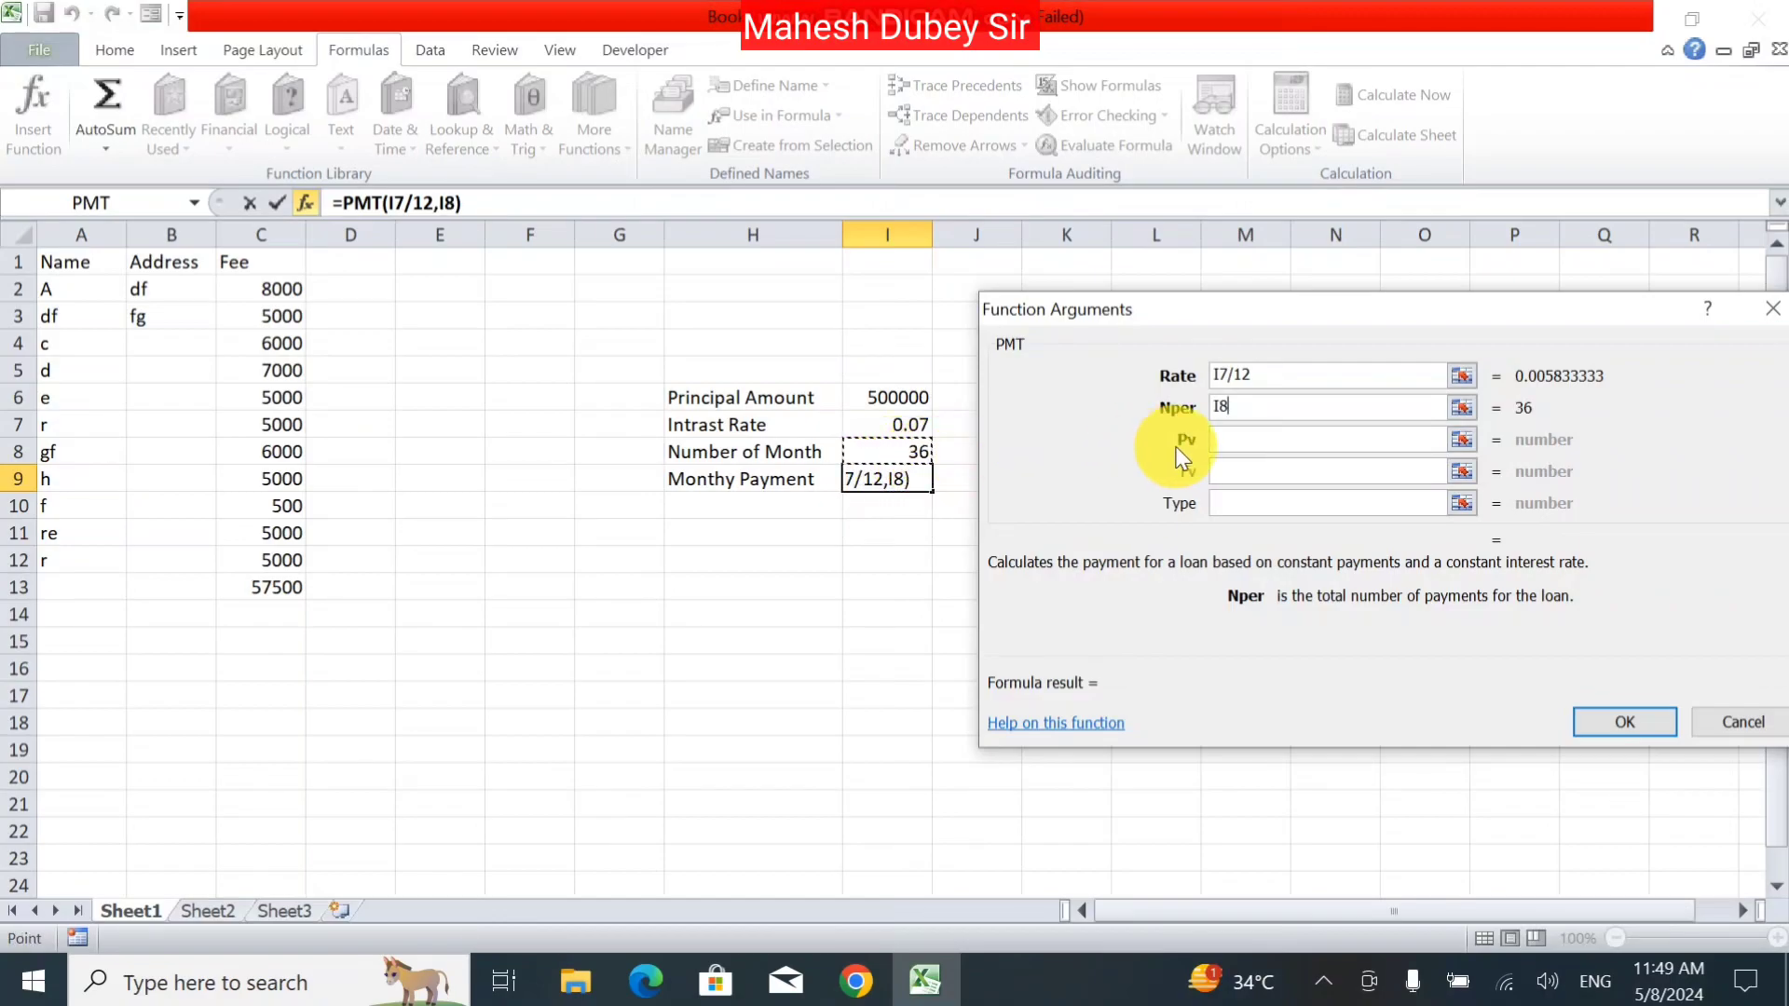
click(1275, 444)
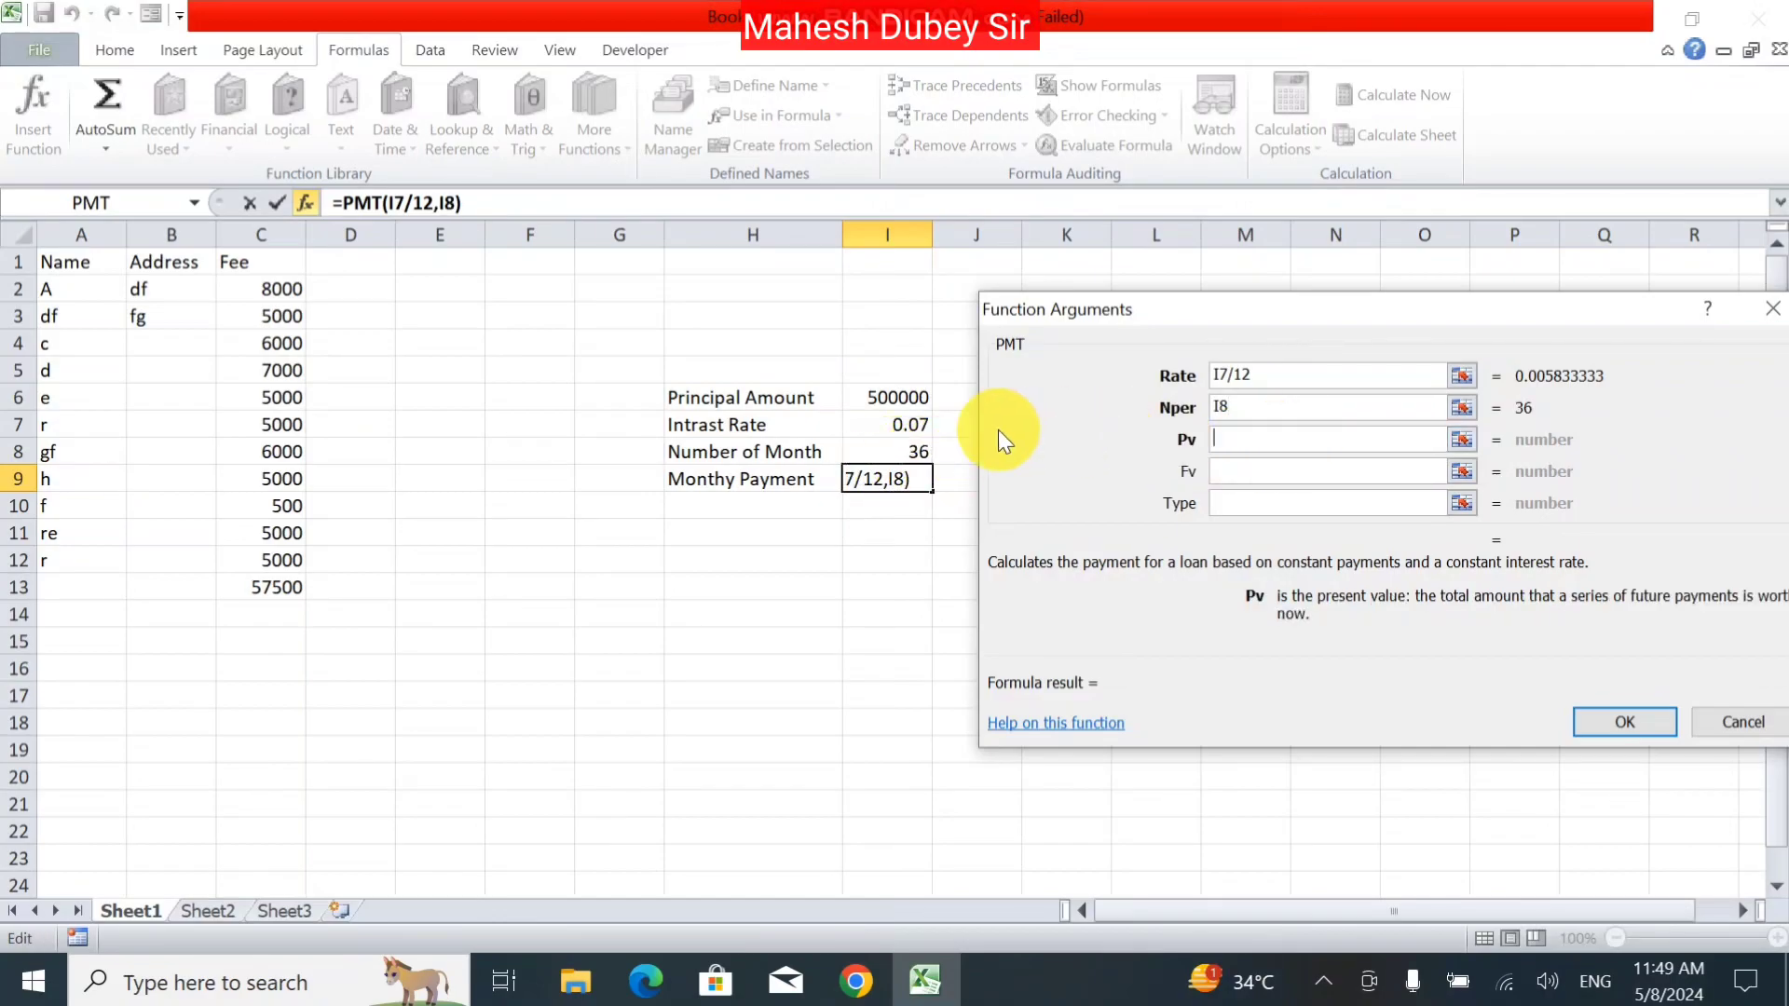
click(925, 395)
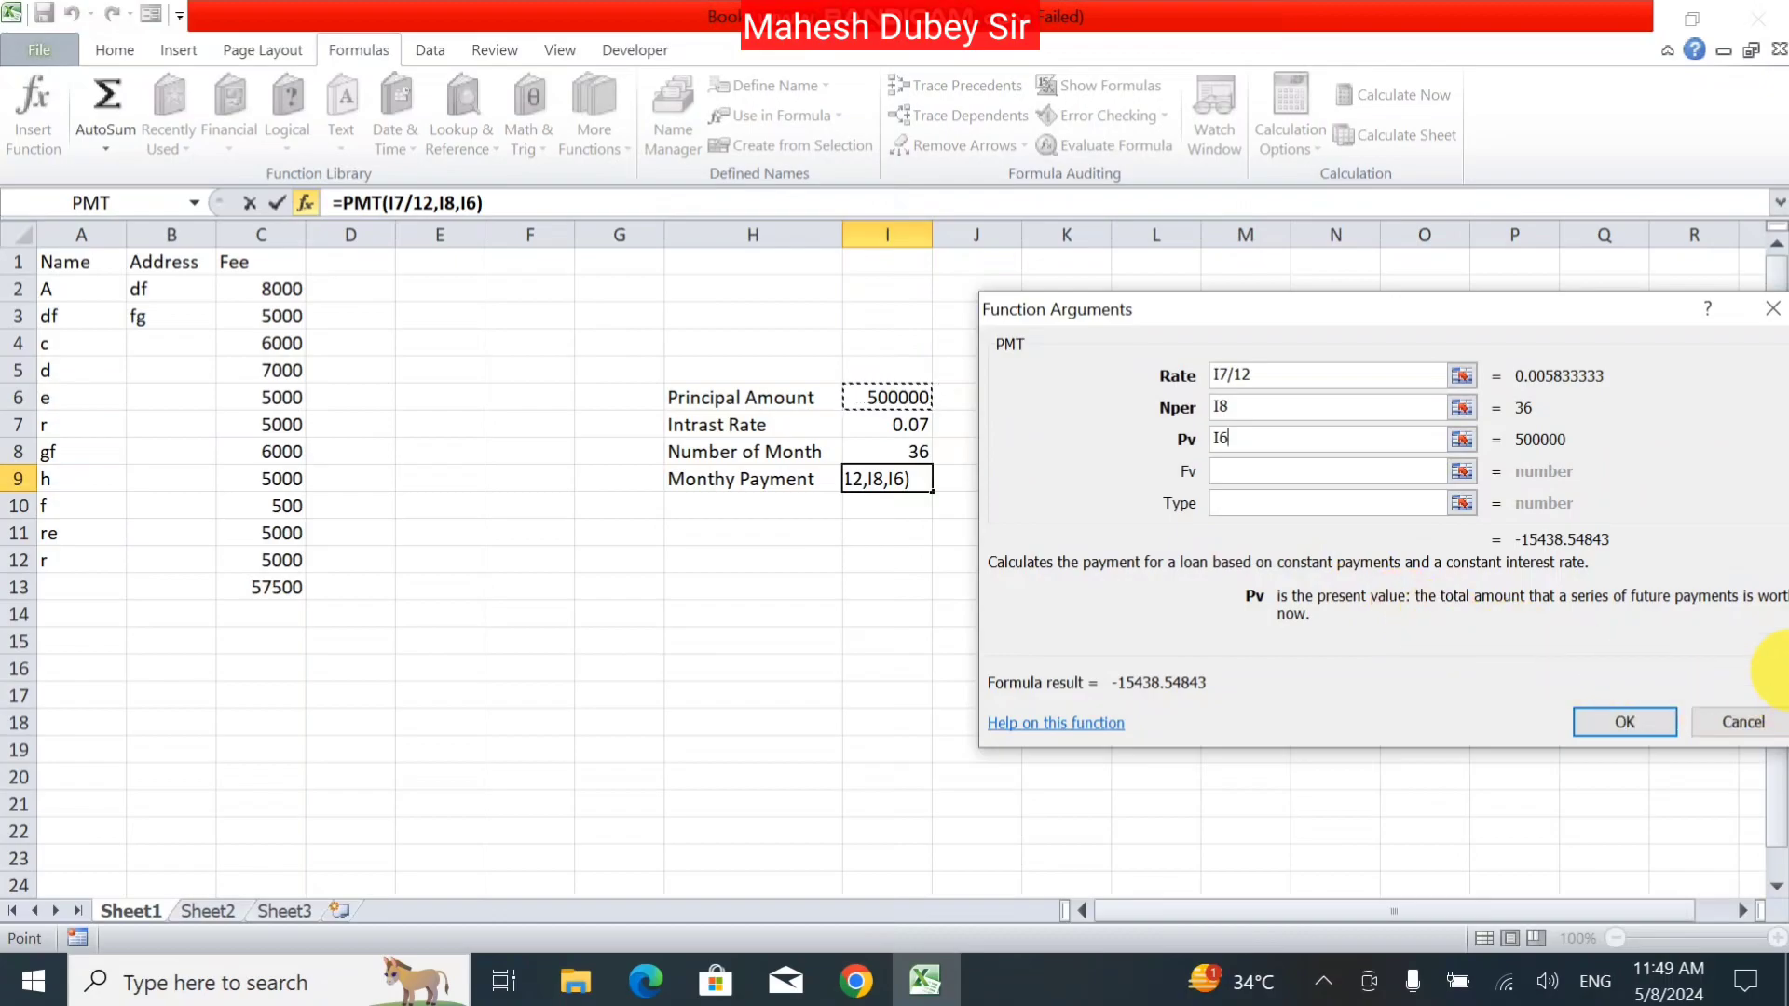
Step: Confirm the PMT payment ($15,438.55) in I9 and enter 15438.55 in J12
click(1597, 723)
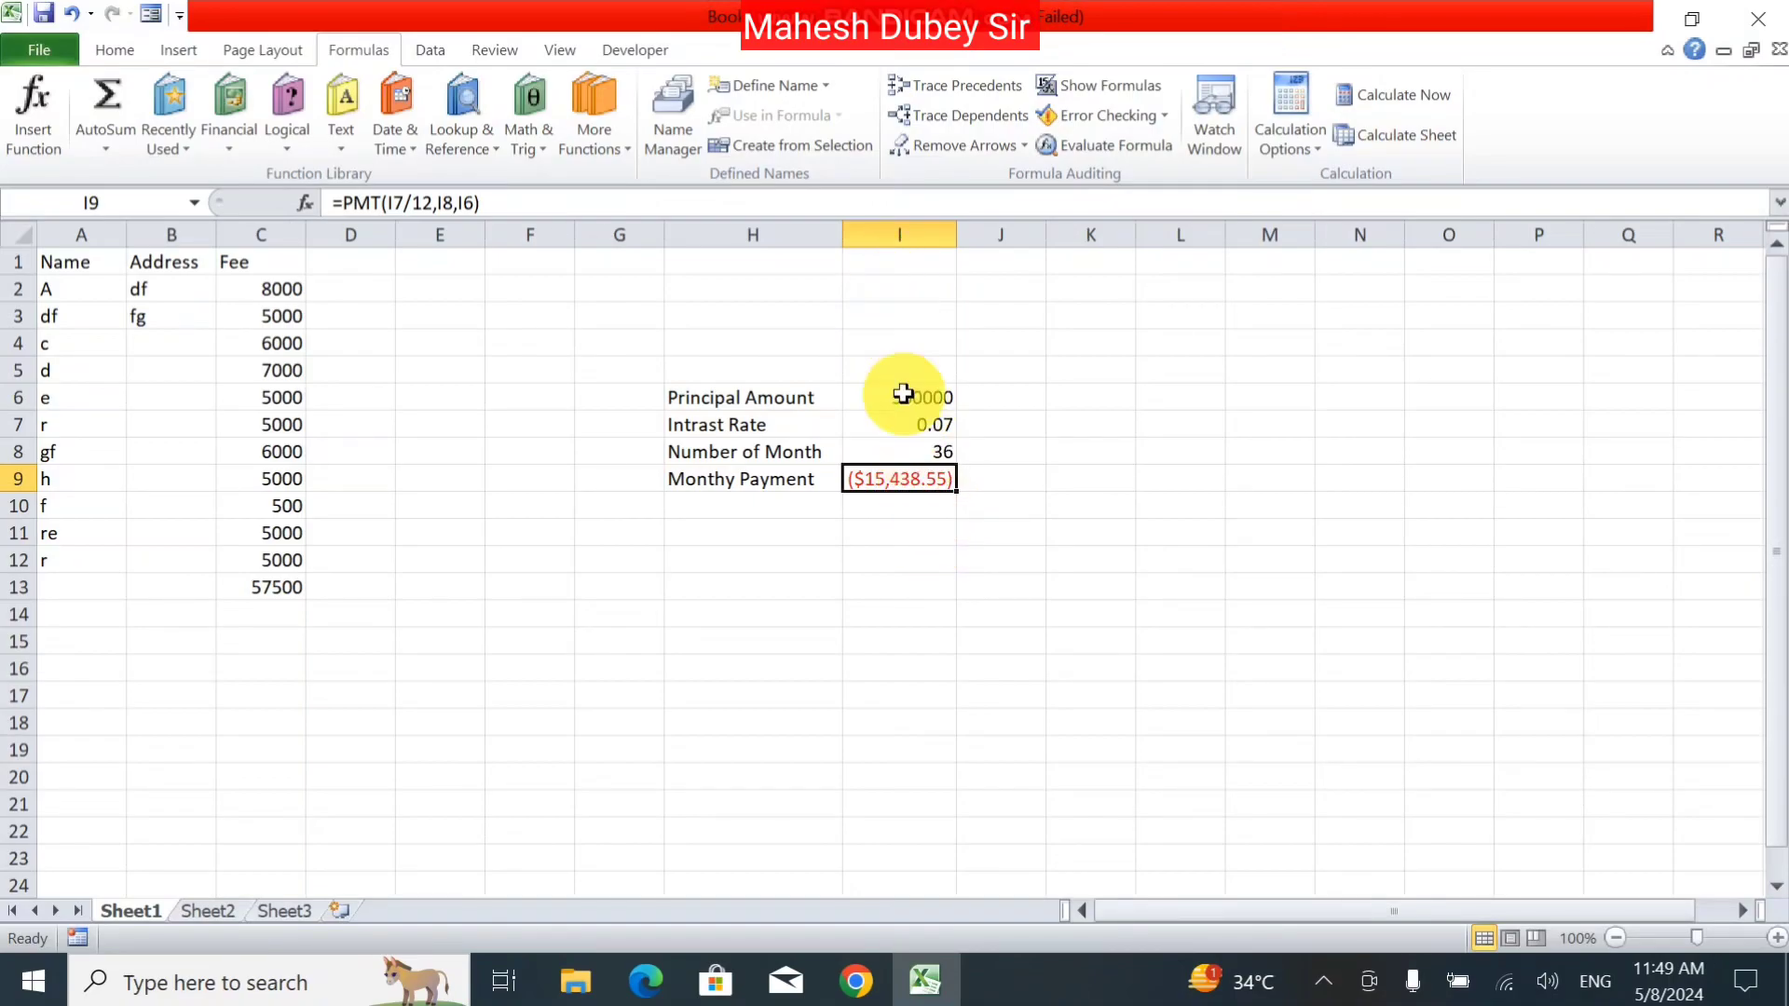
click(891, 511)
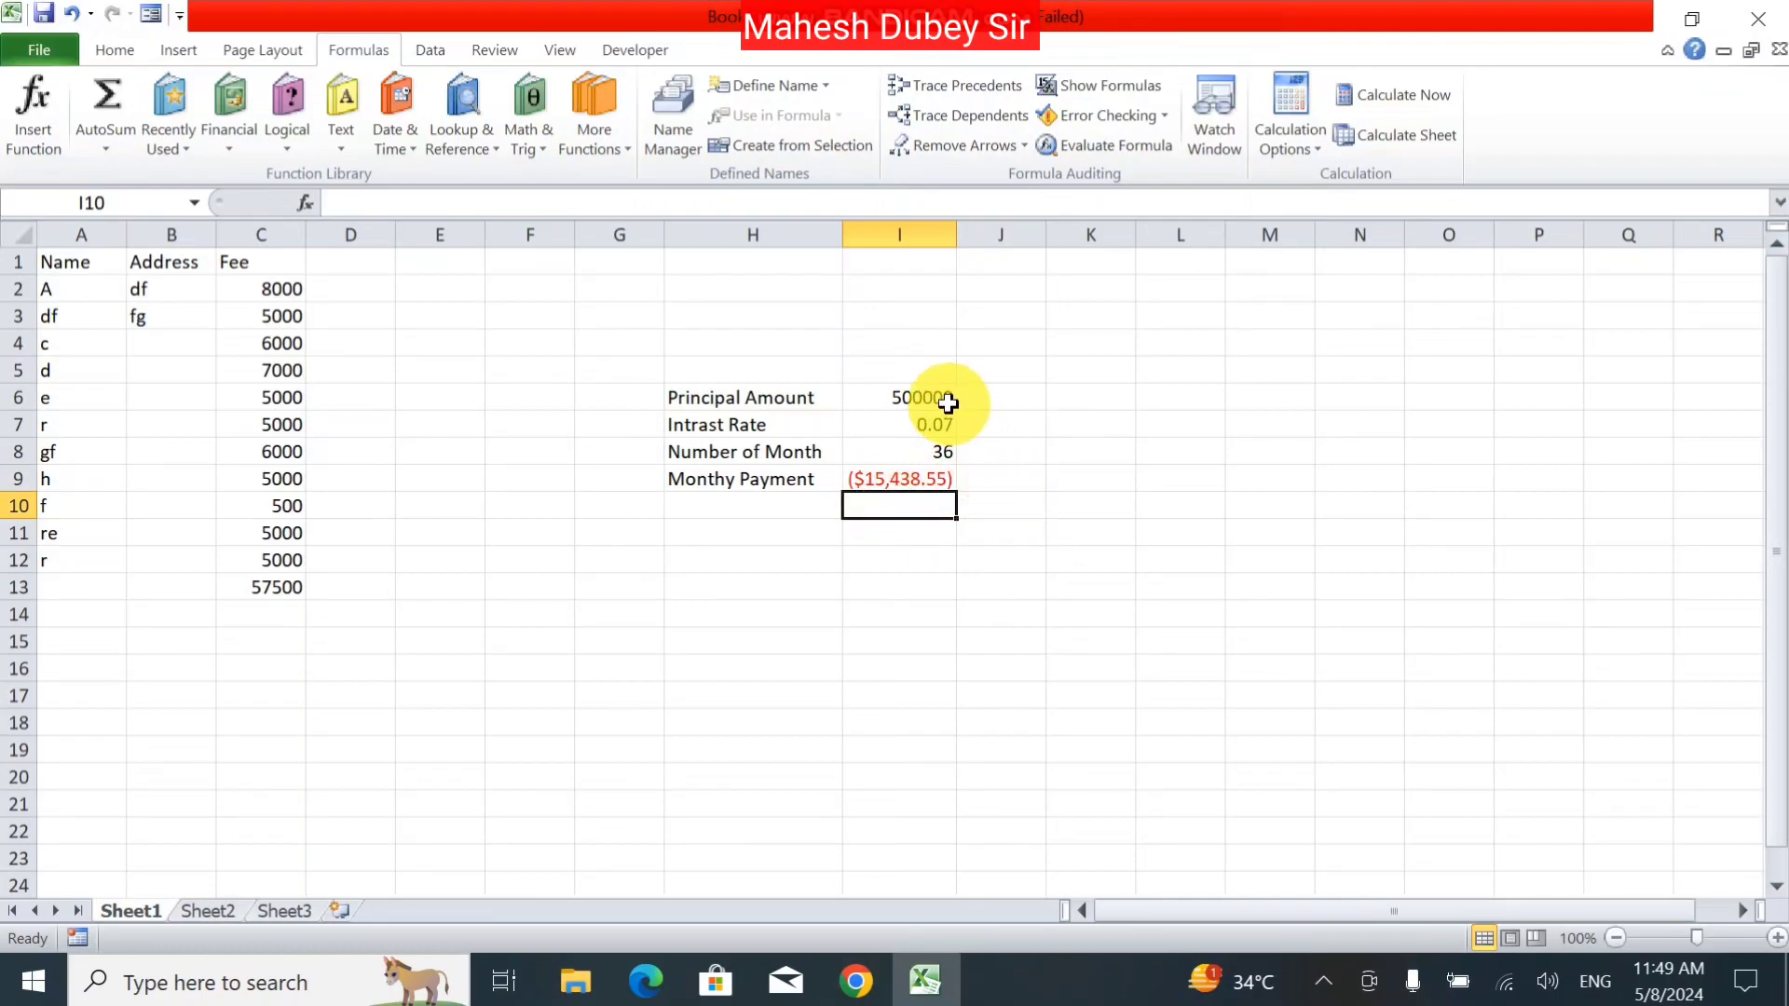
click(927, 456)
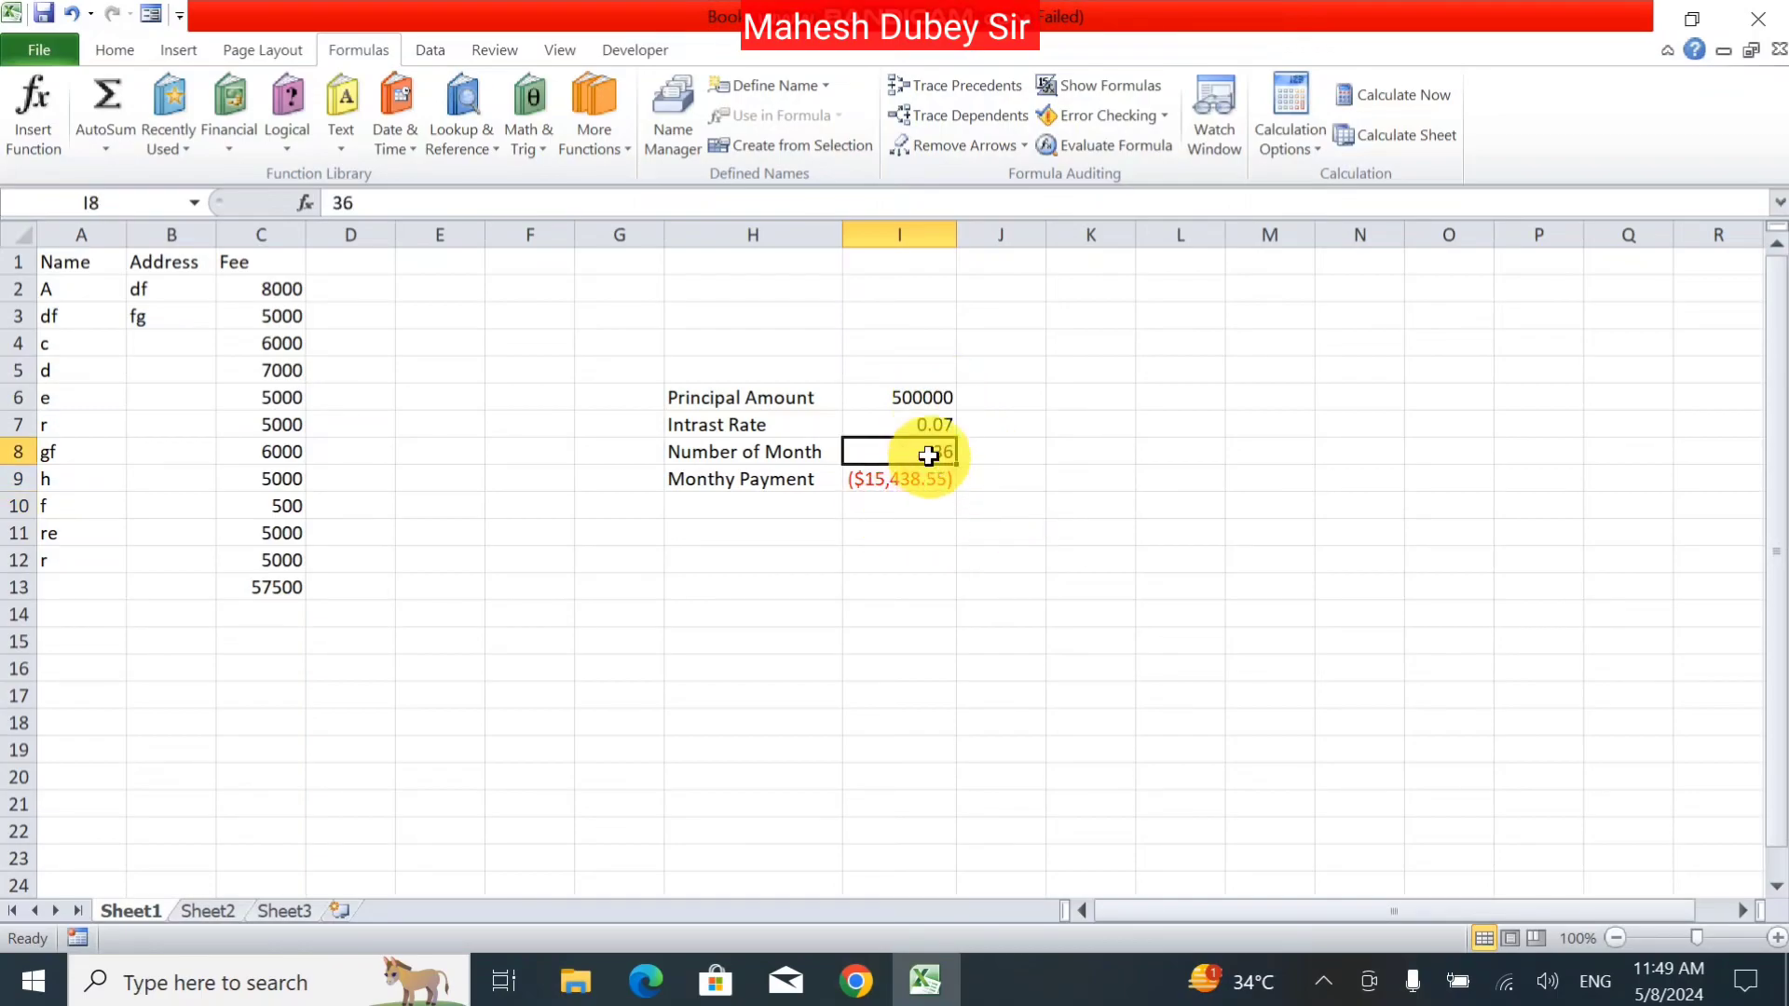
click(923, 399)
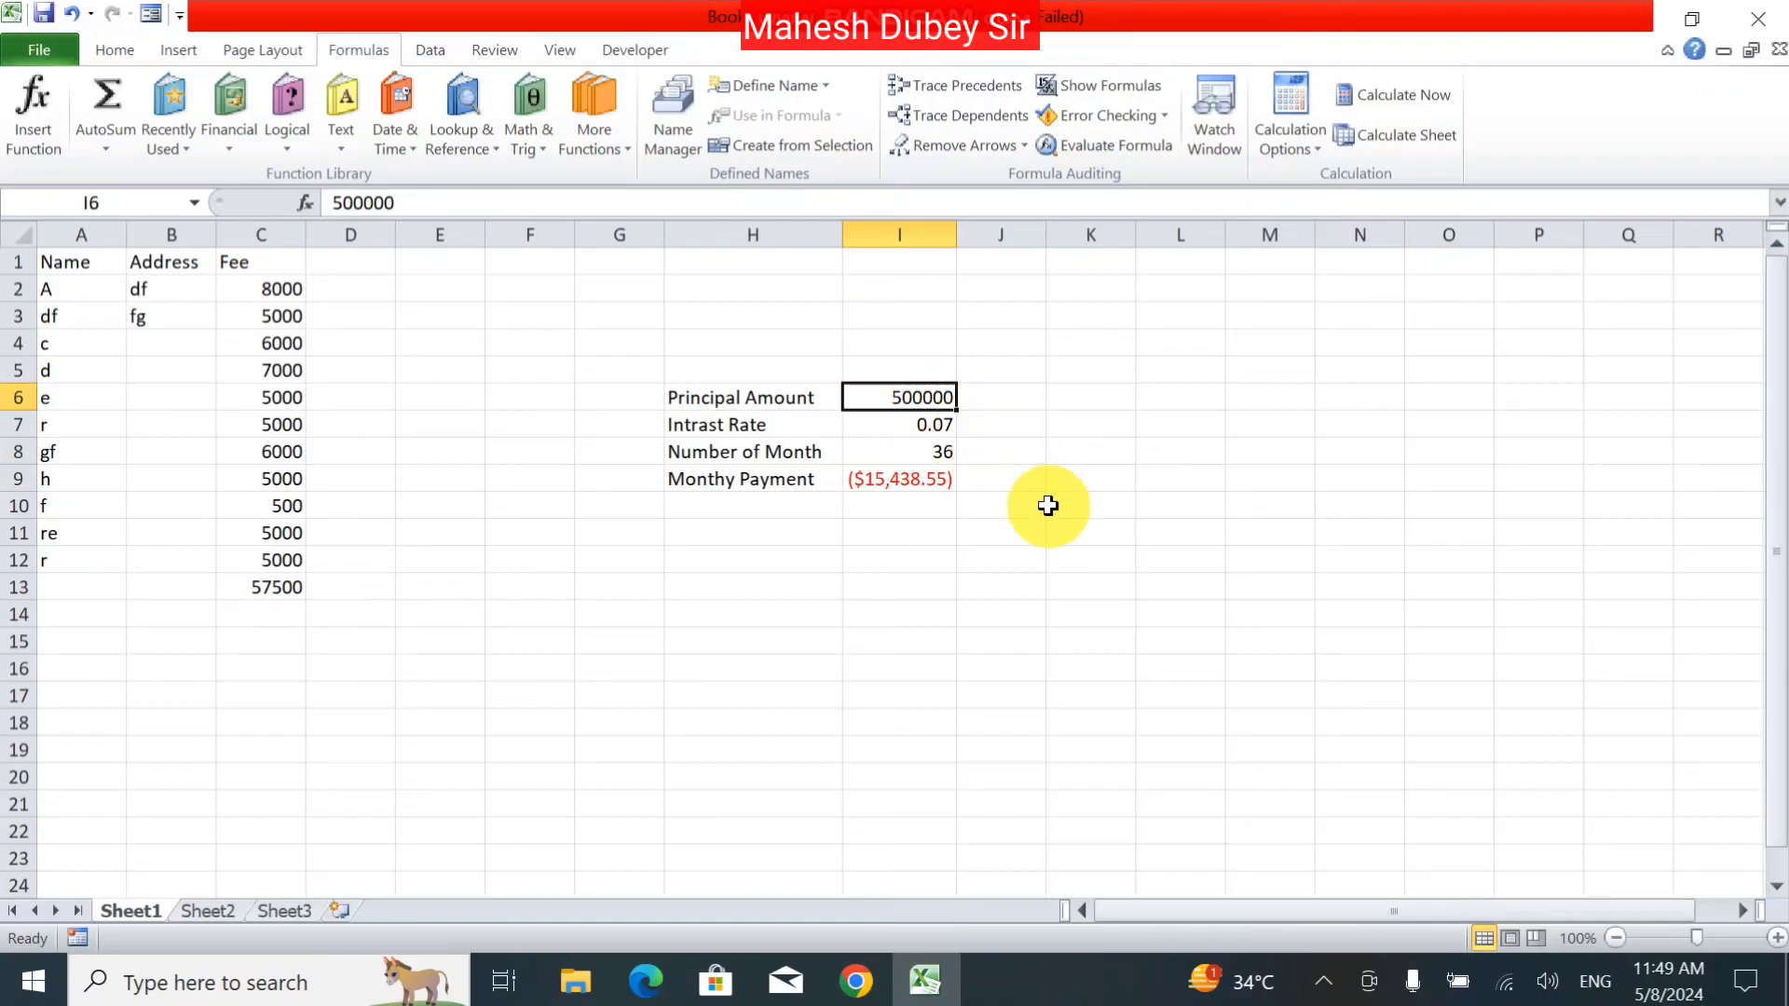
click(1036, 557)
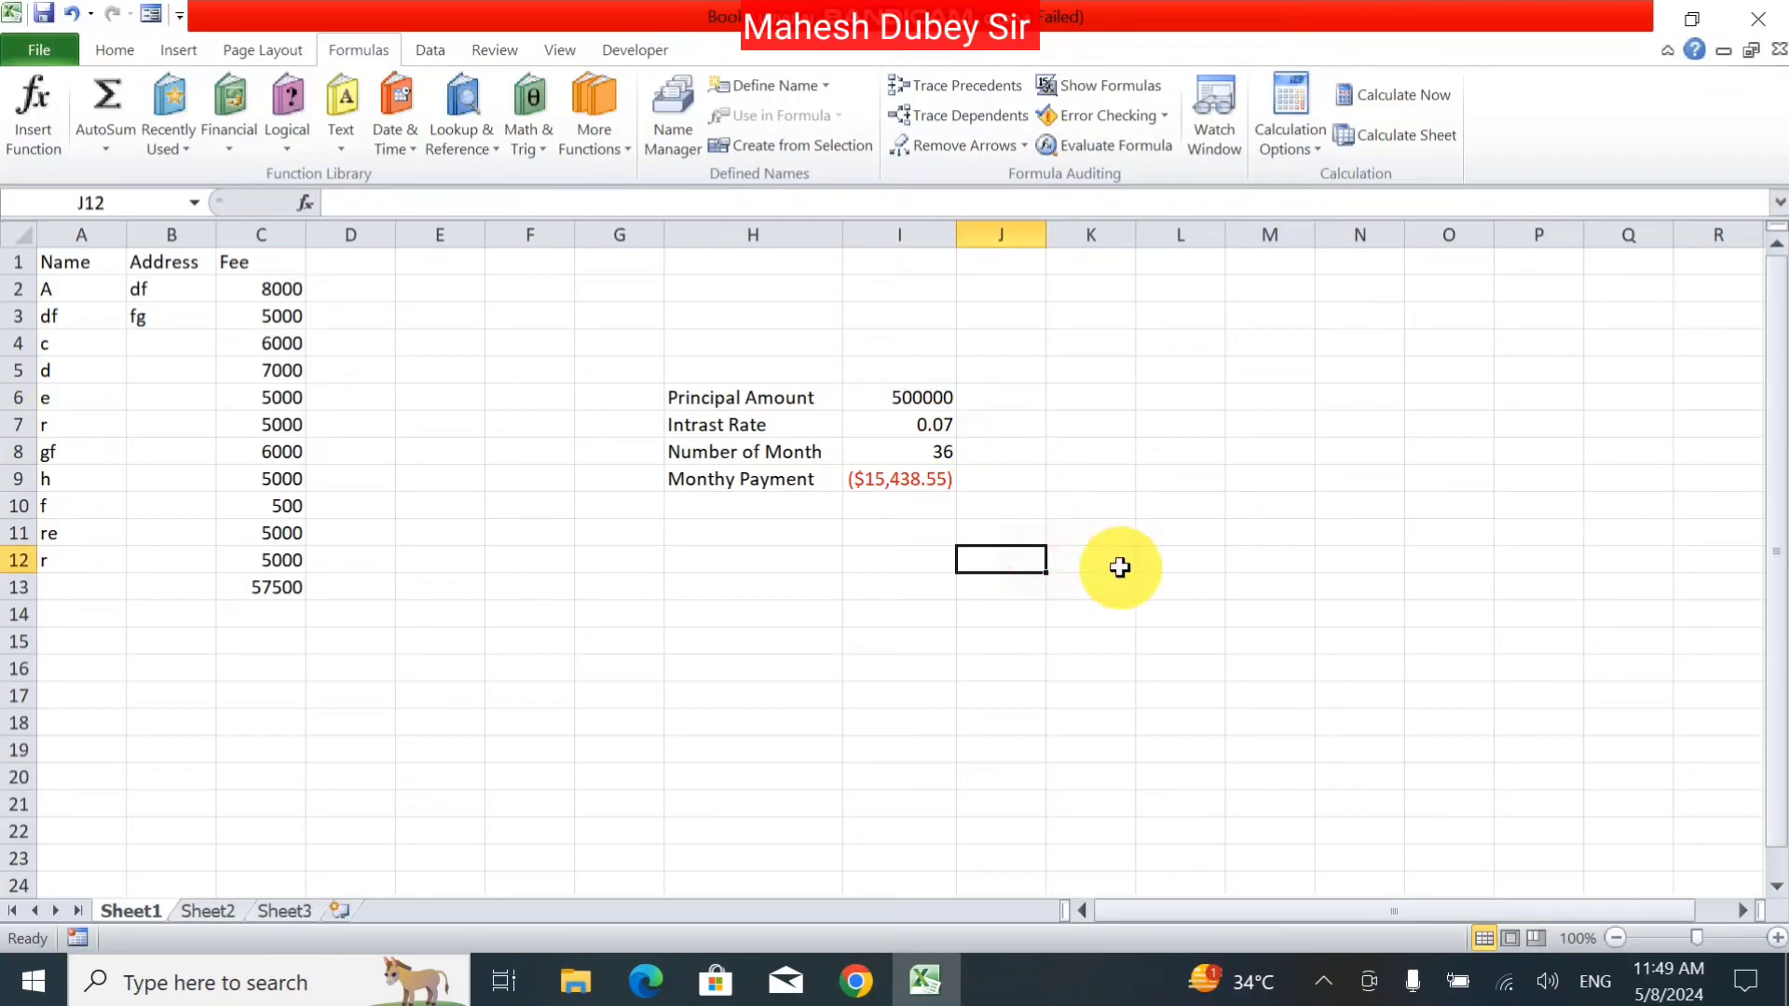
text(15)
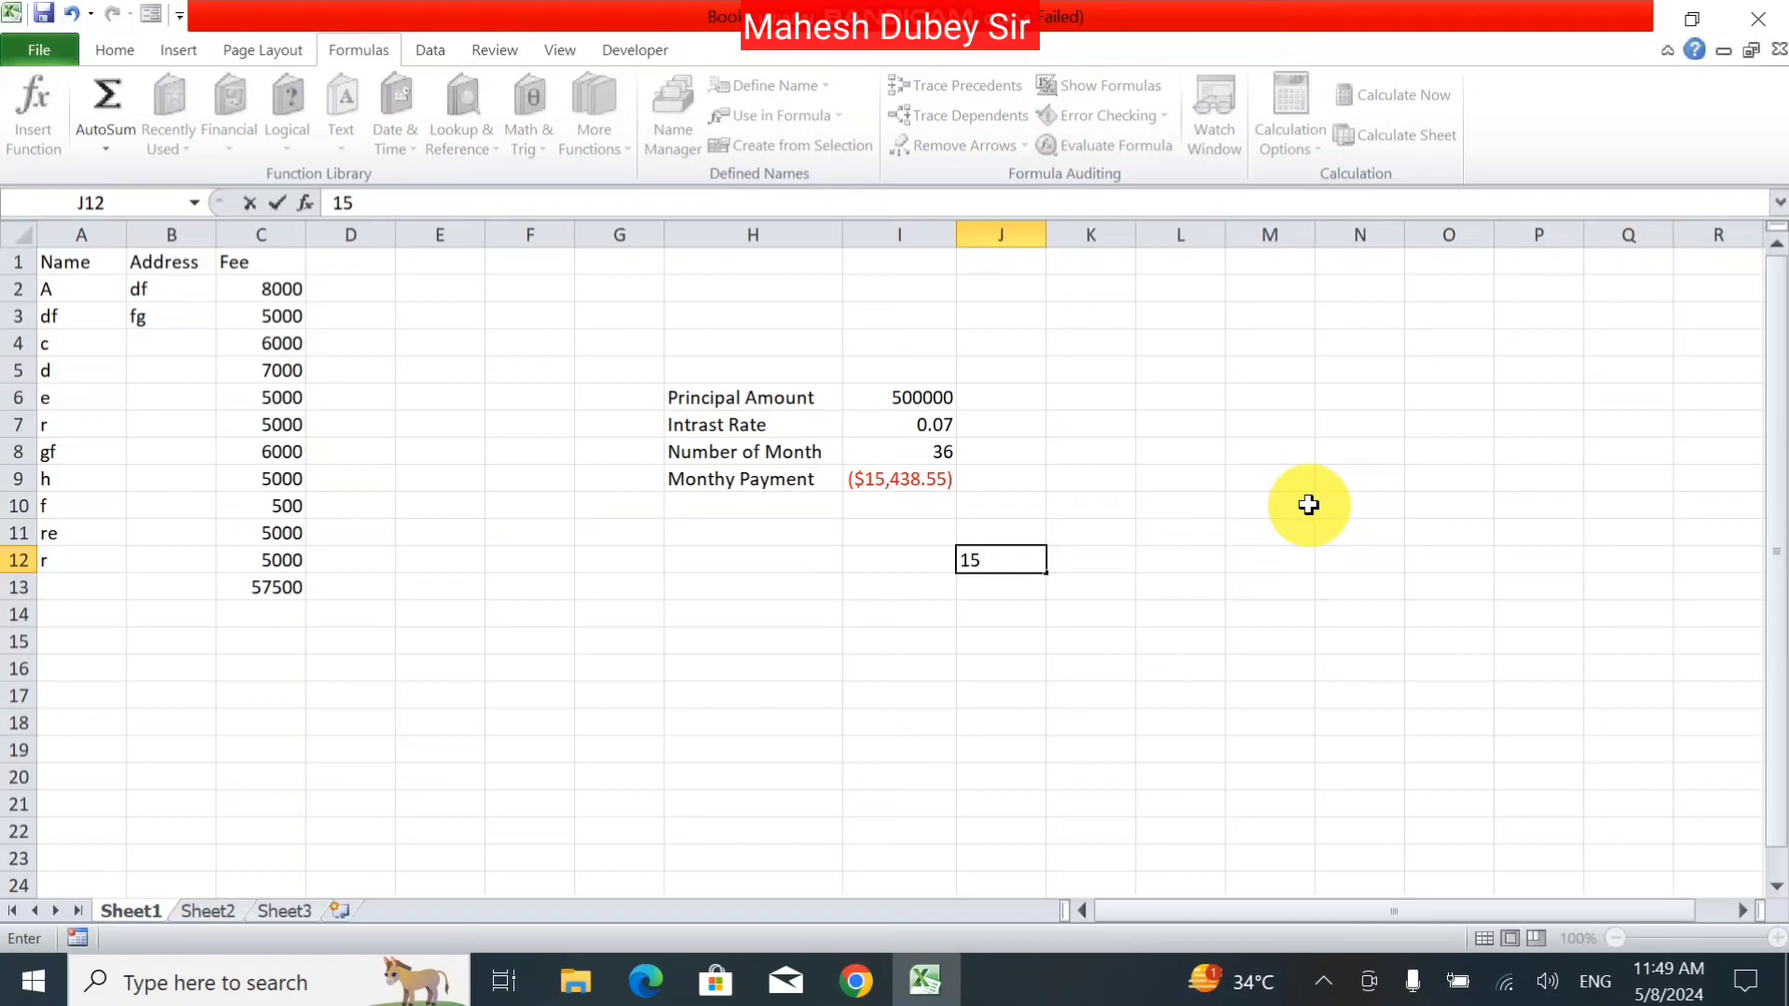
text(438.)
text(55)
key(Tab)
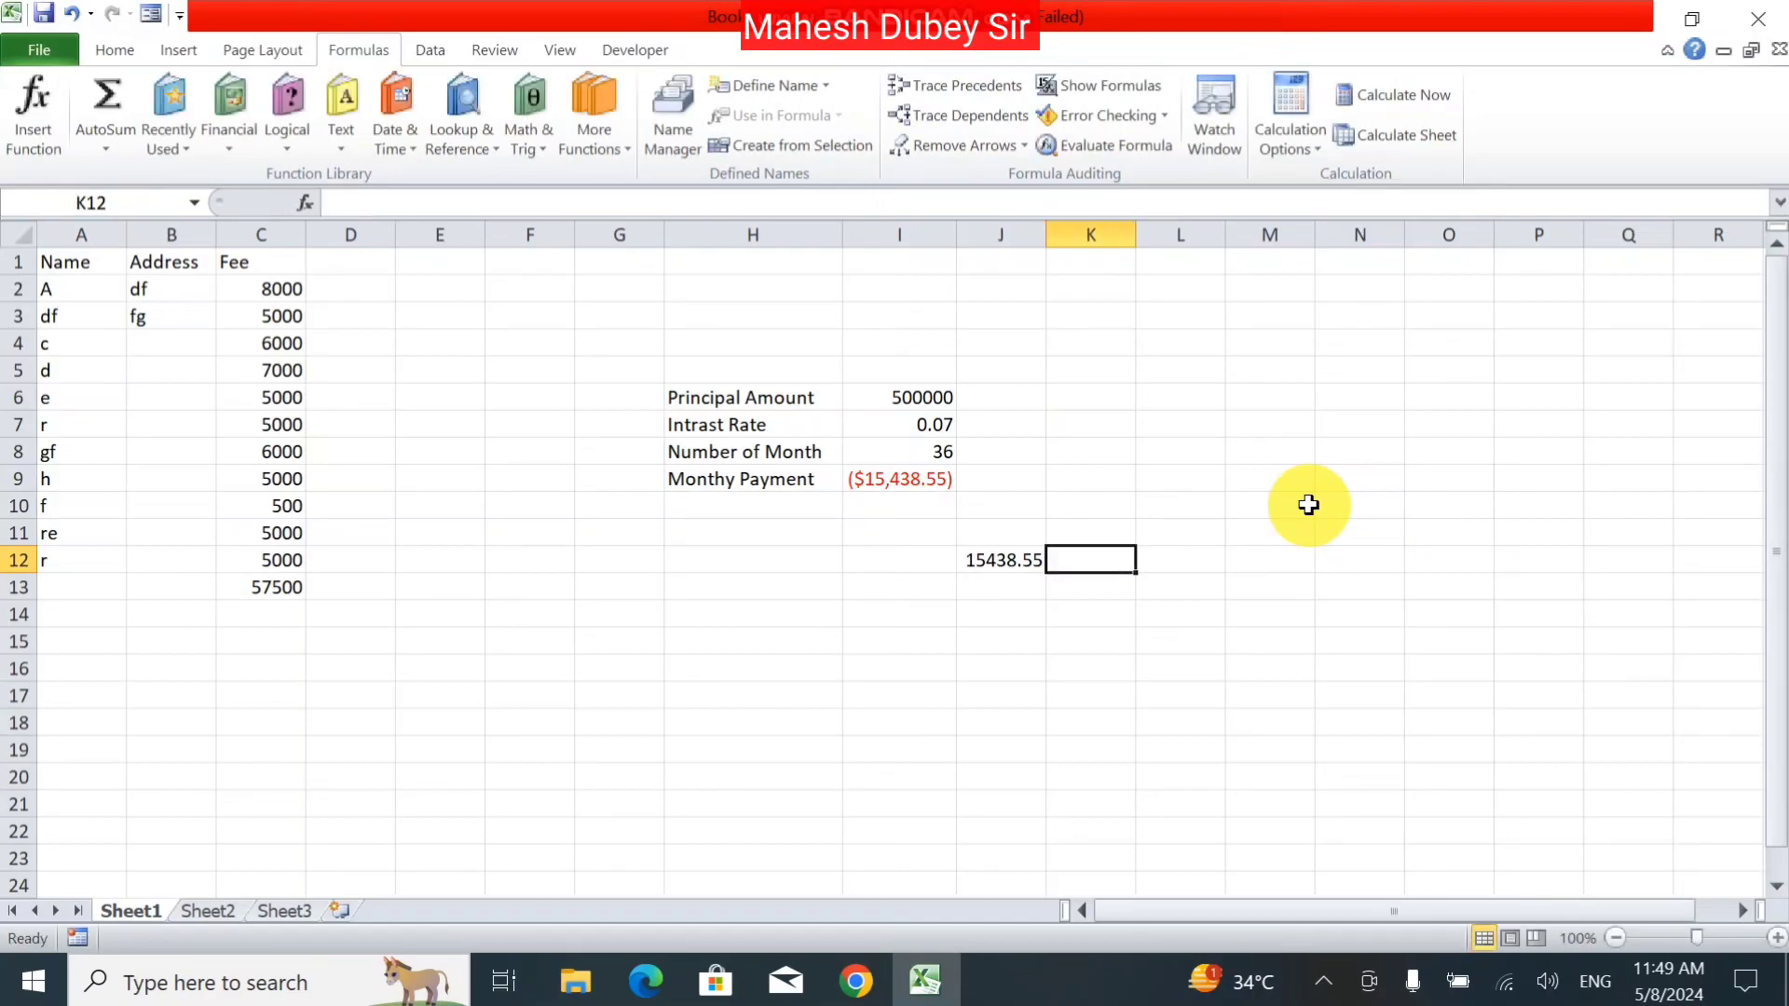
Step: Enter the total repayment formula =J12*36 in K12, giving 555787.8
text(=)
click(1015, 552)
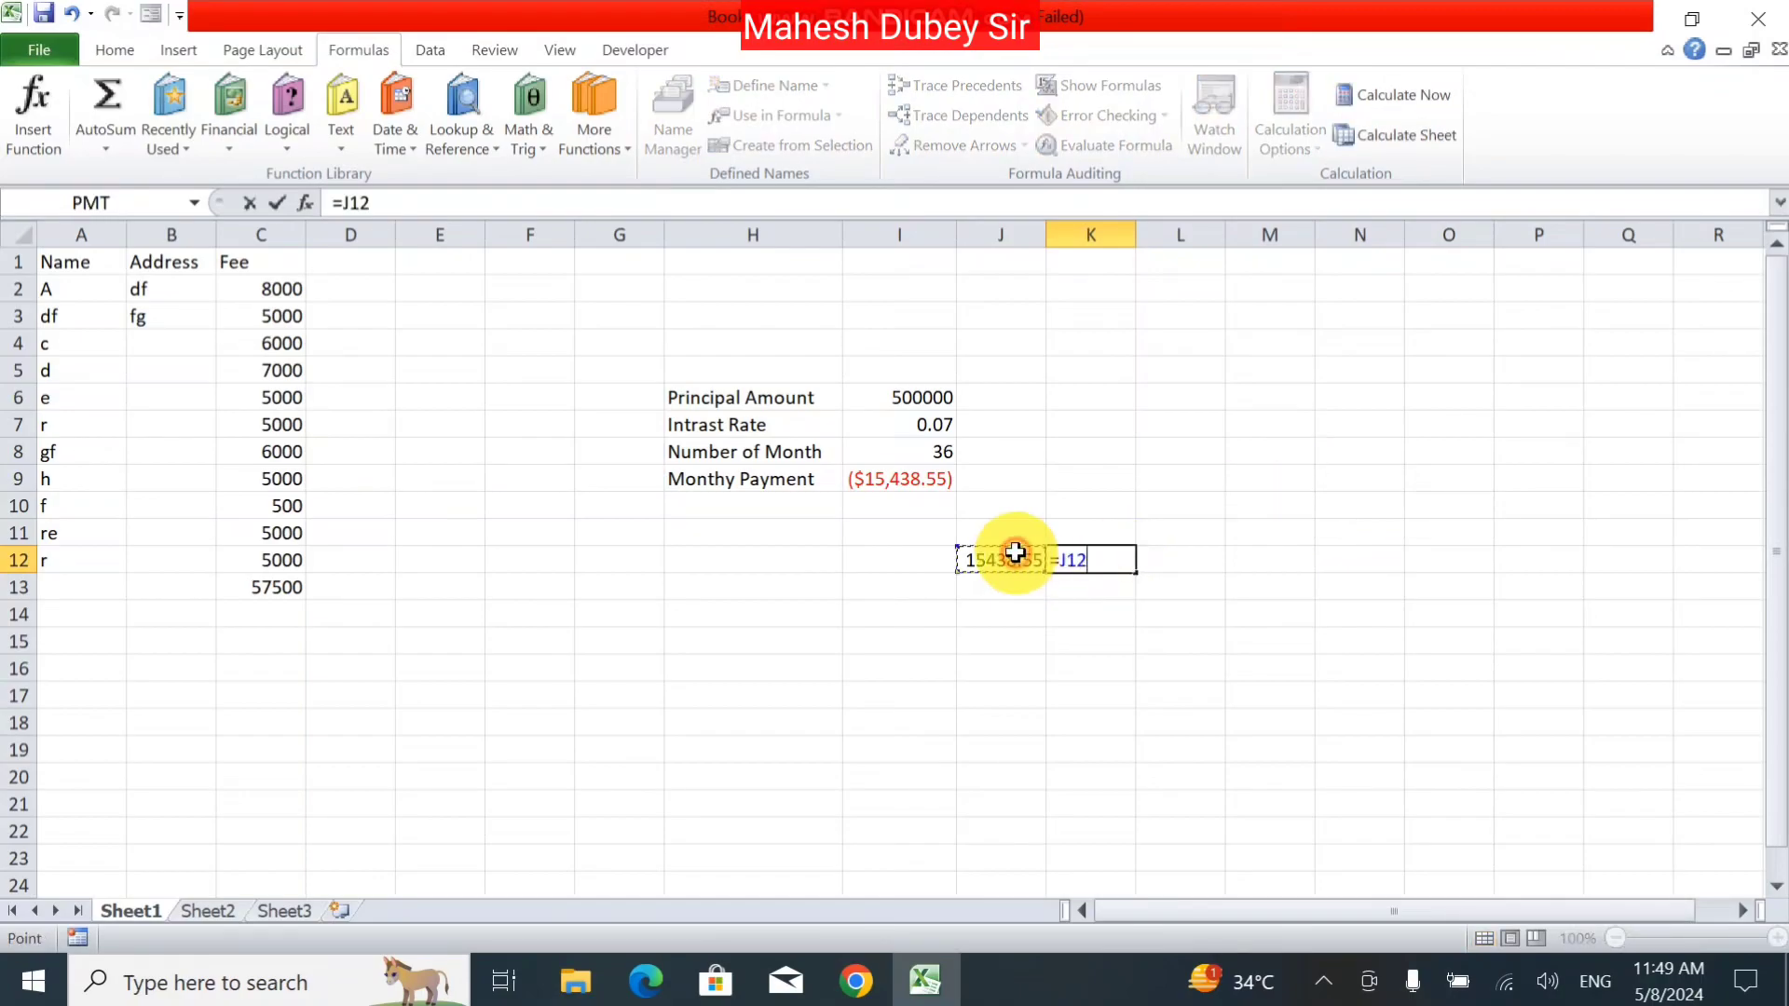
text(*3)
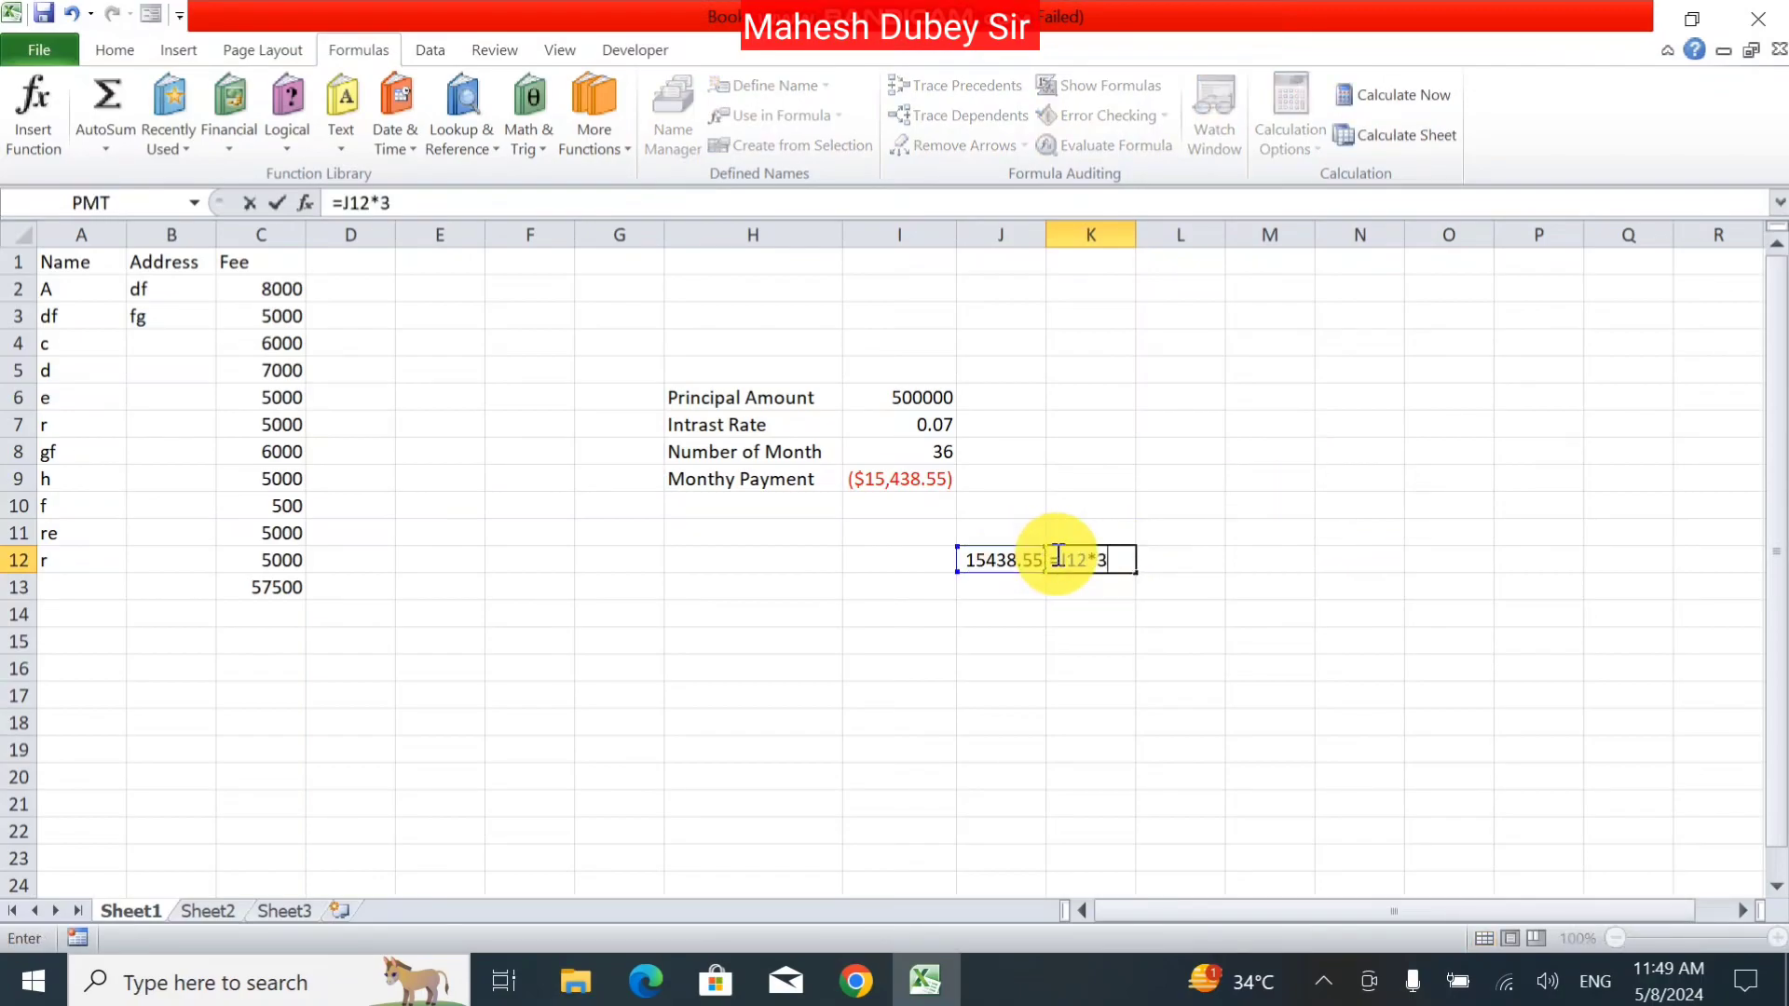
text(6)
key(Return)
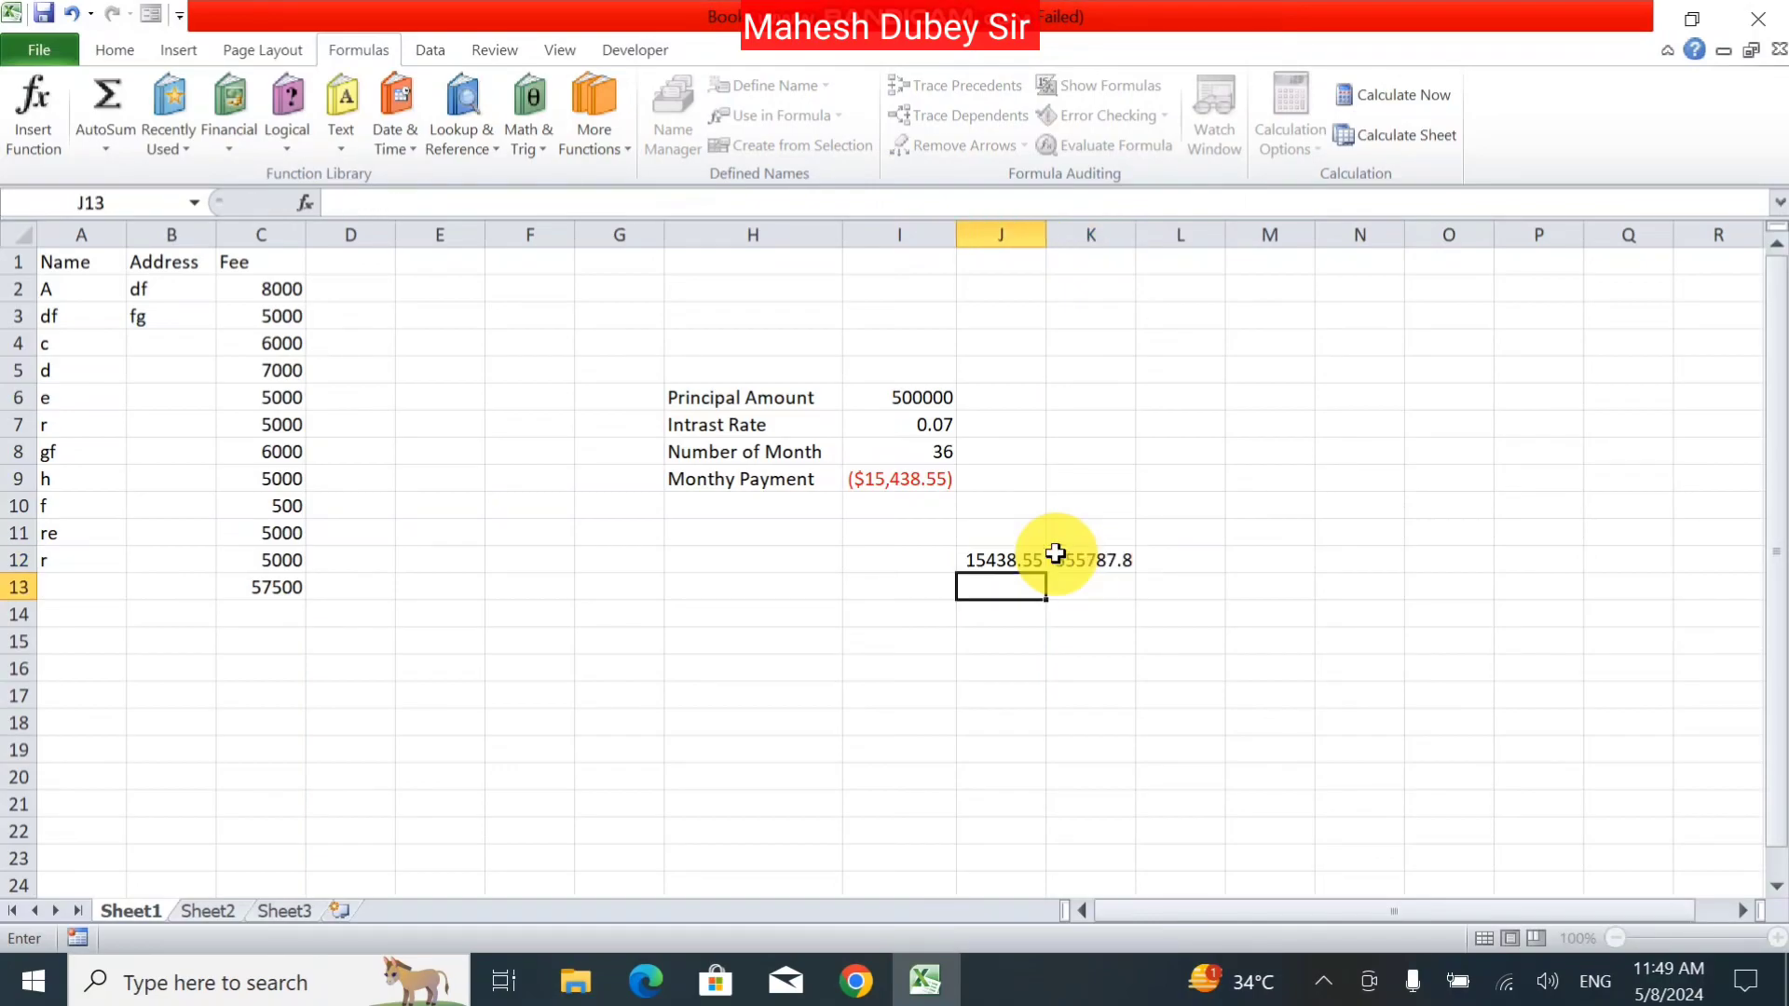
click(1121, 563)
Step: Enter the interest formula =K12-I6 in K14, giving 55787.8
click(1103, 613)
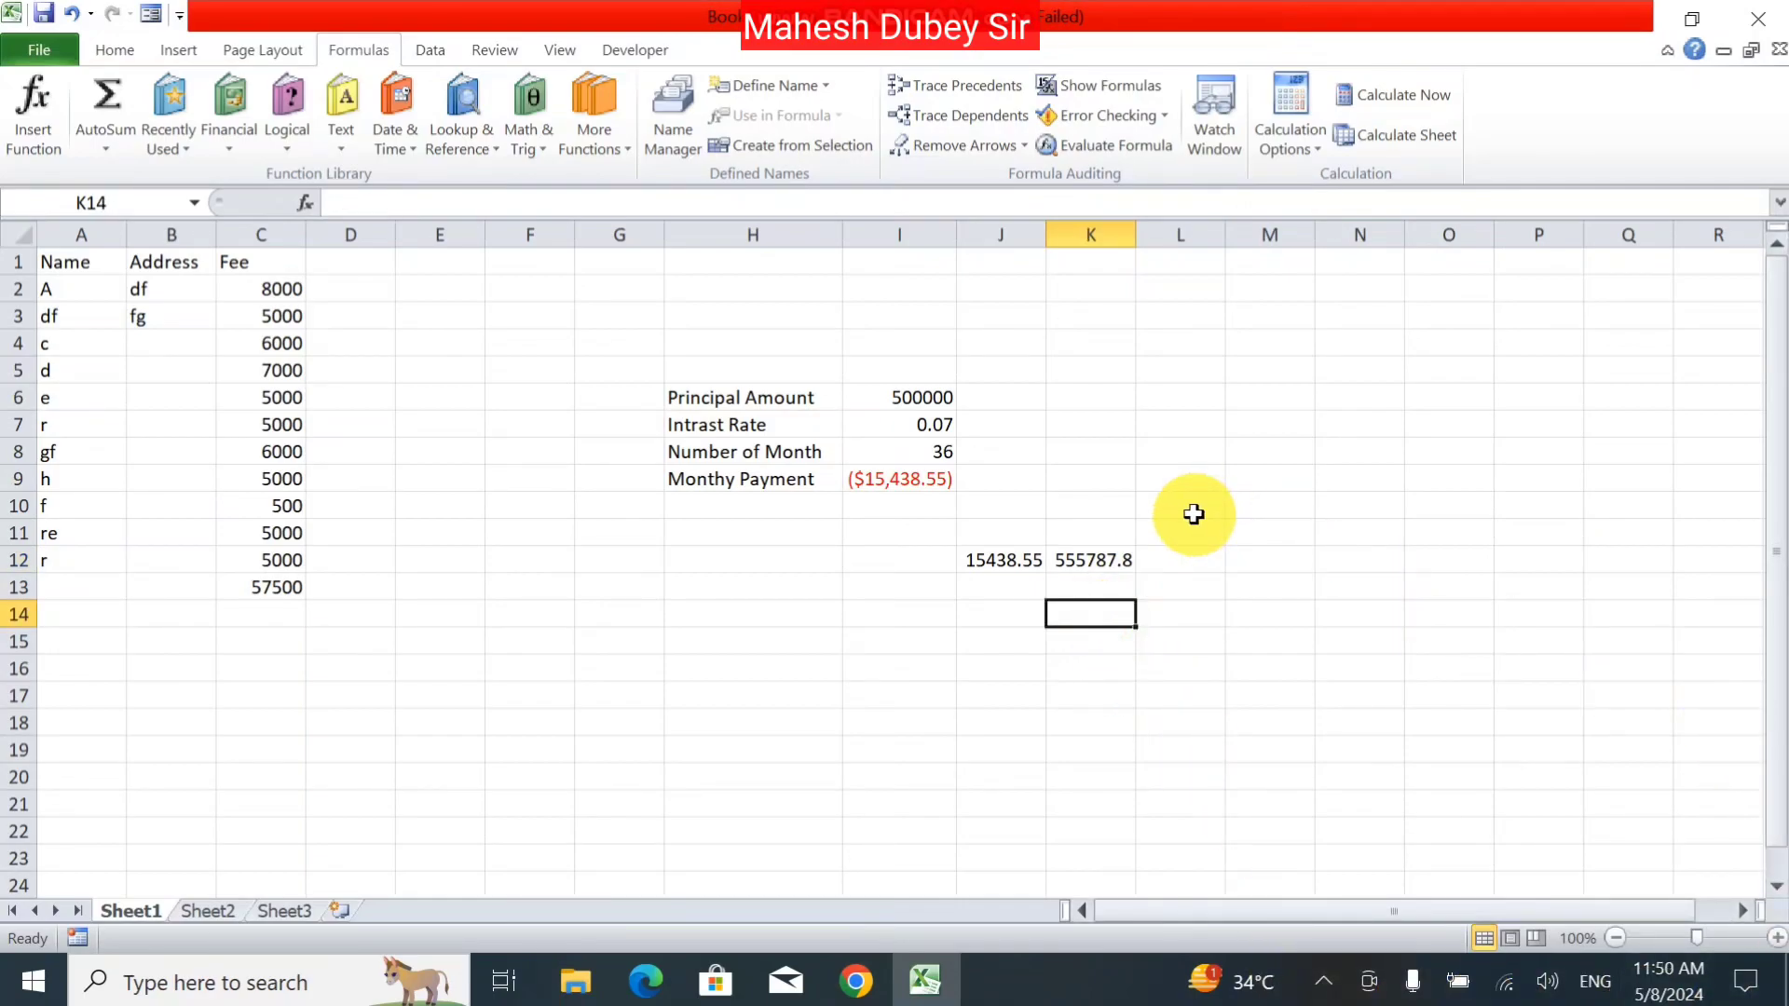
text(=)
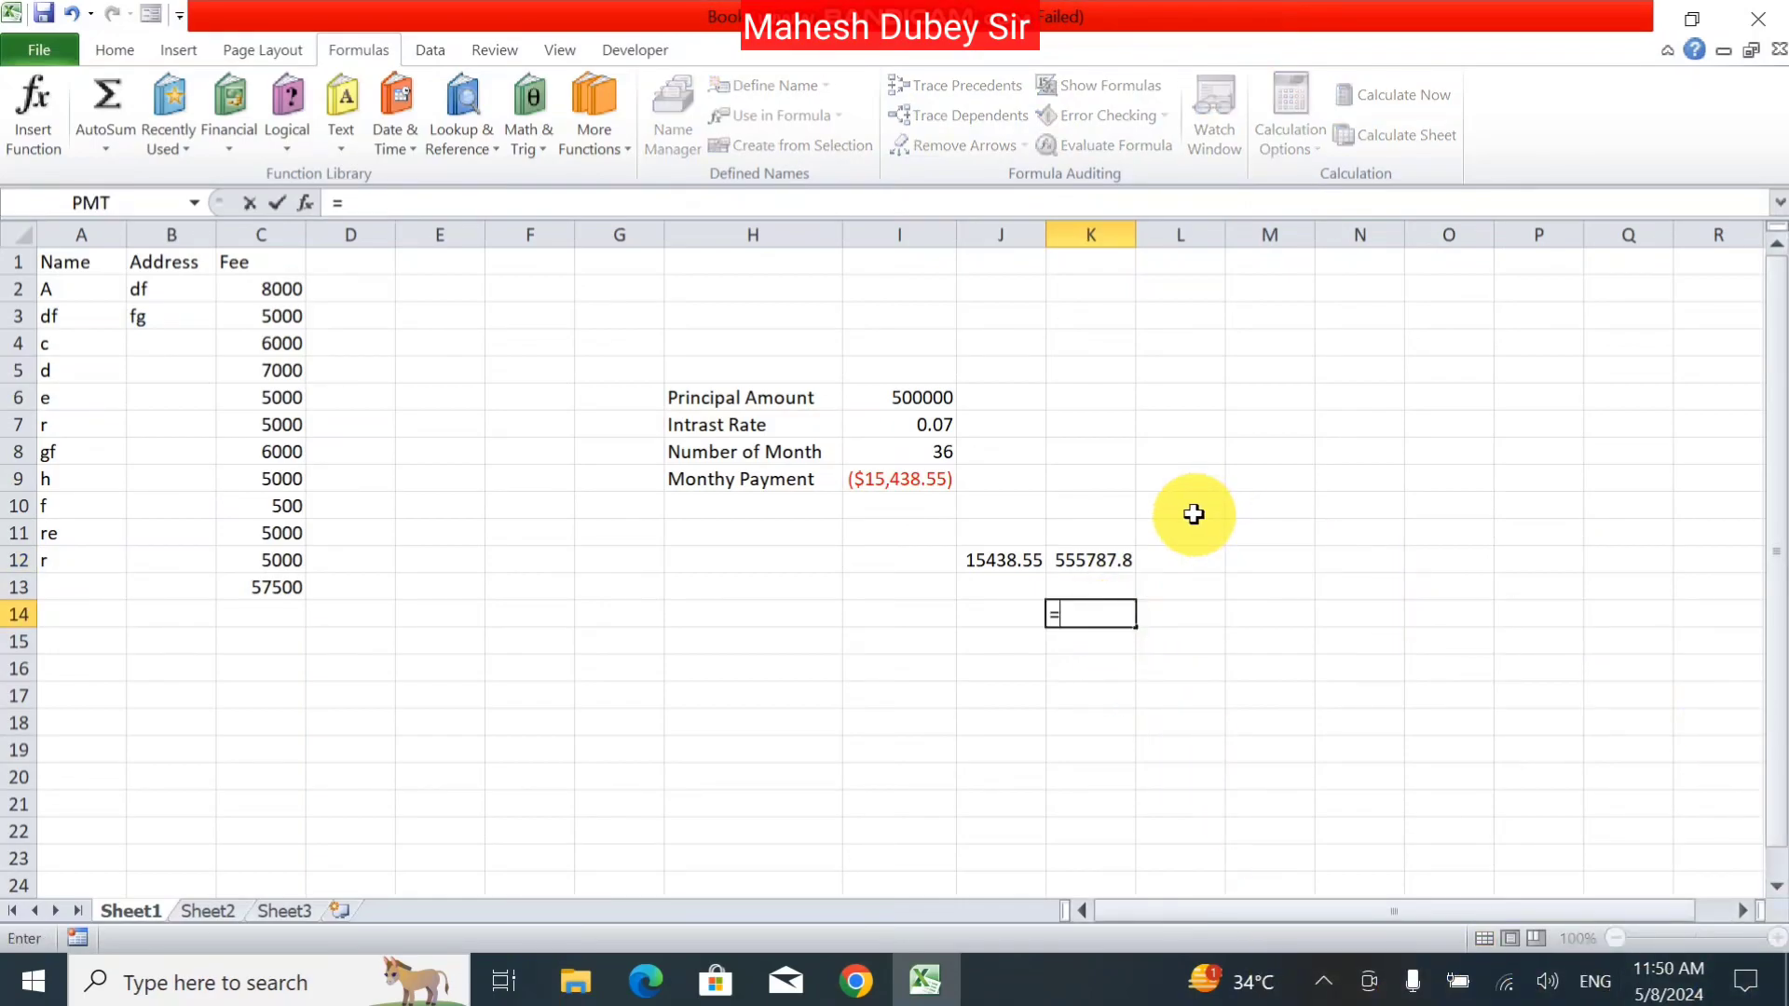
click(1069, 560)
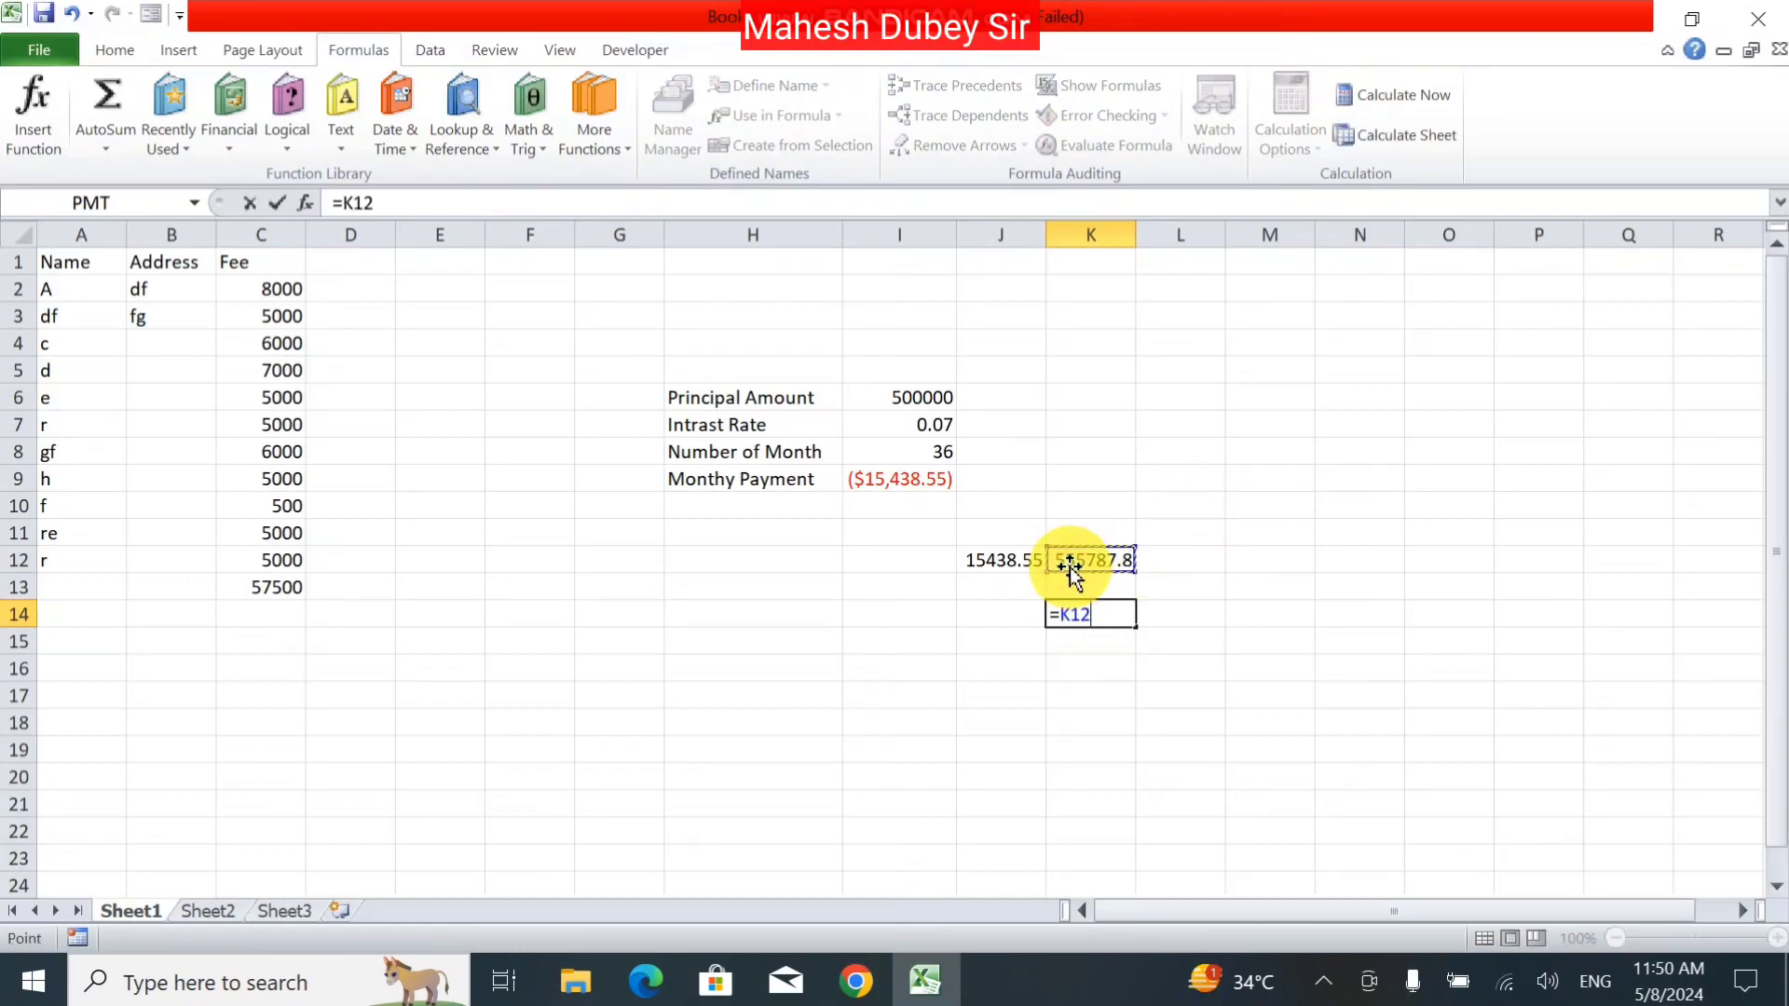
text(-)
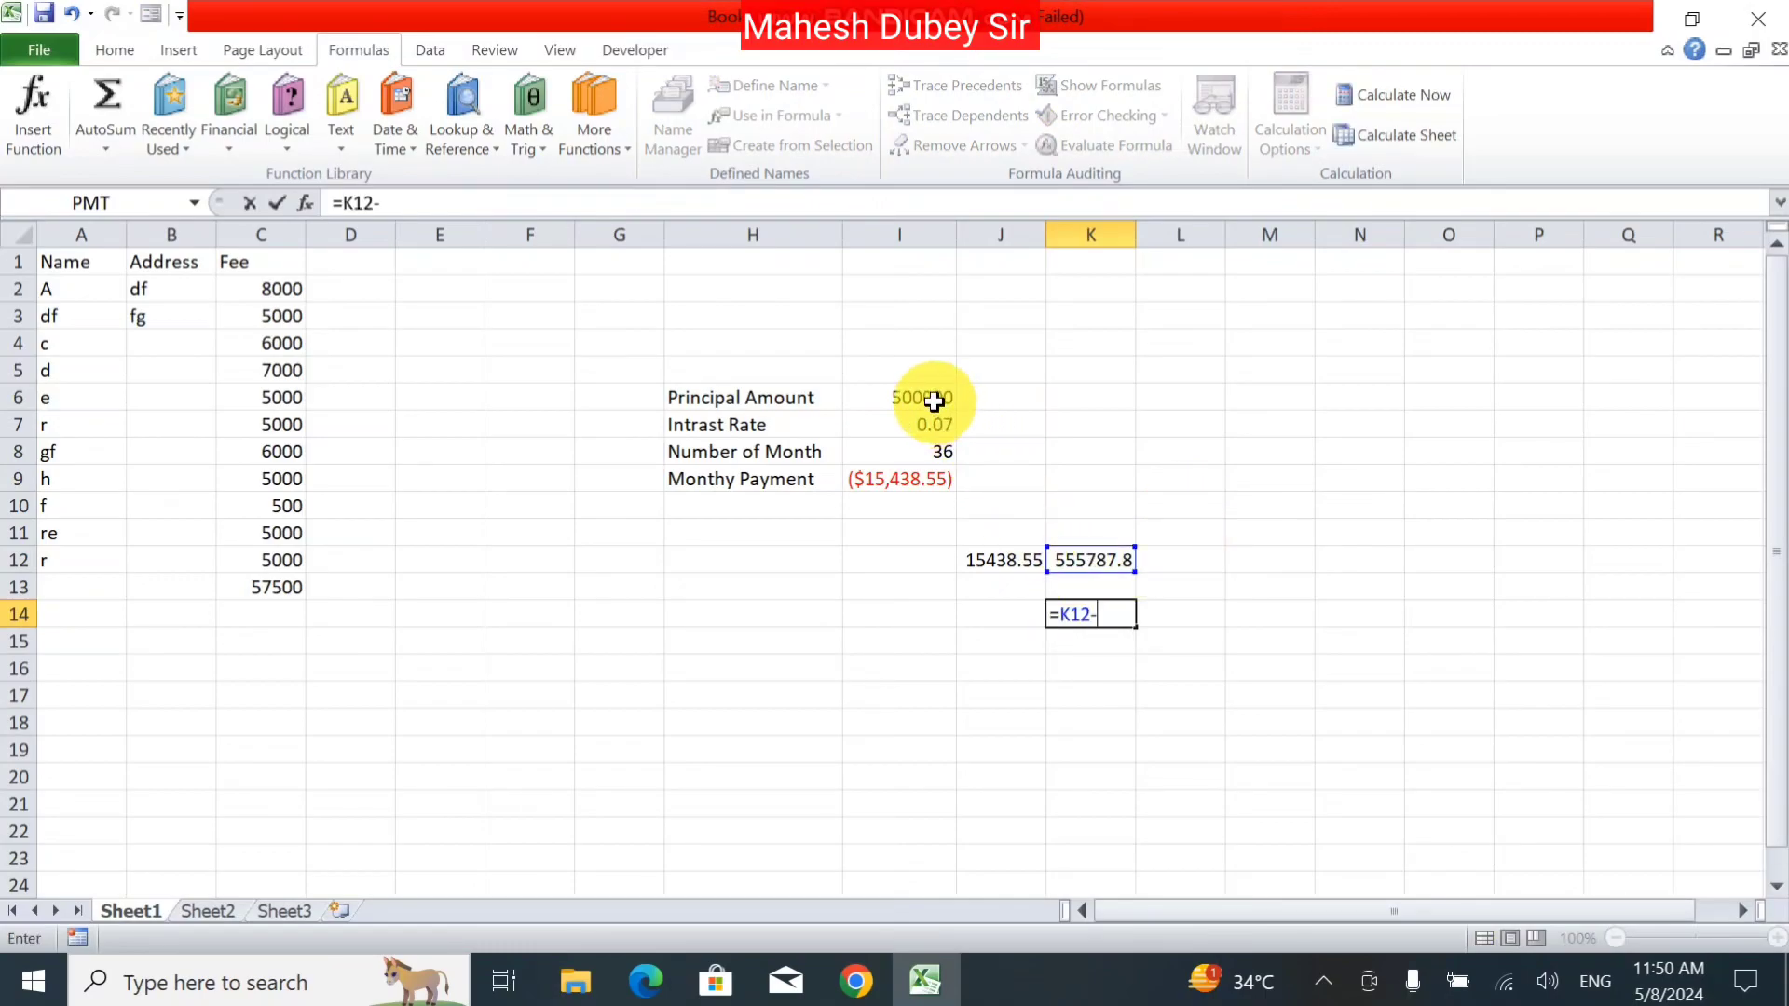
click(931, 399)
key(Return)
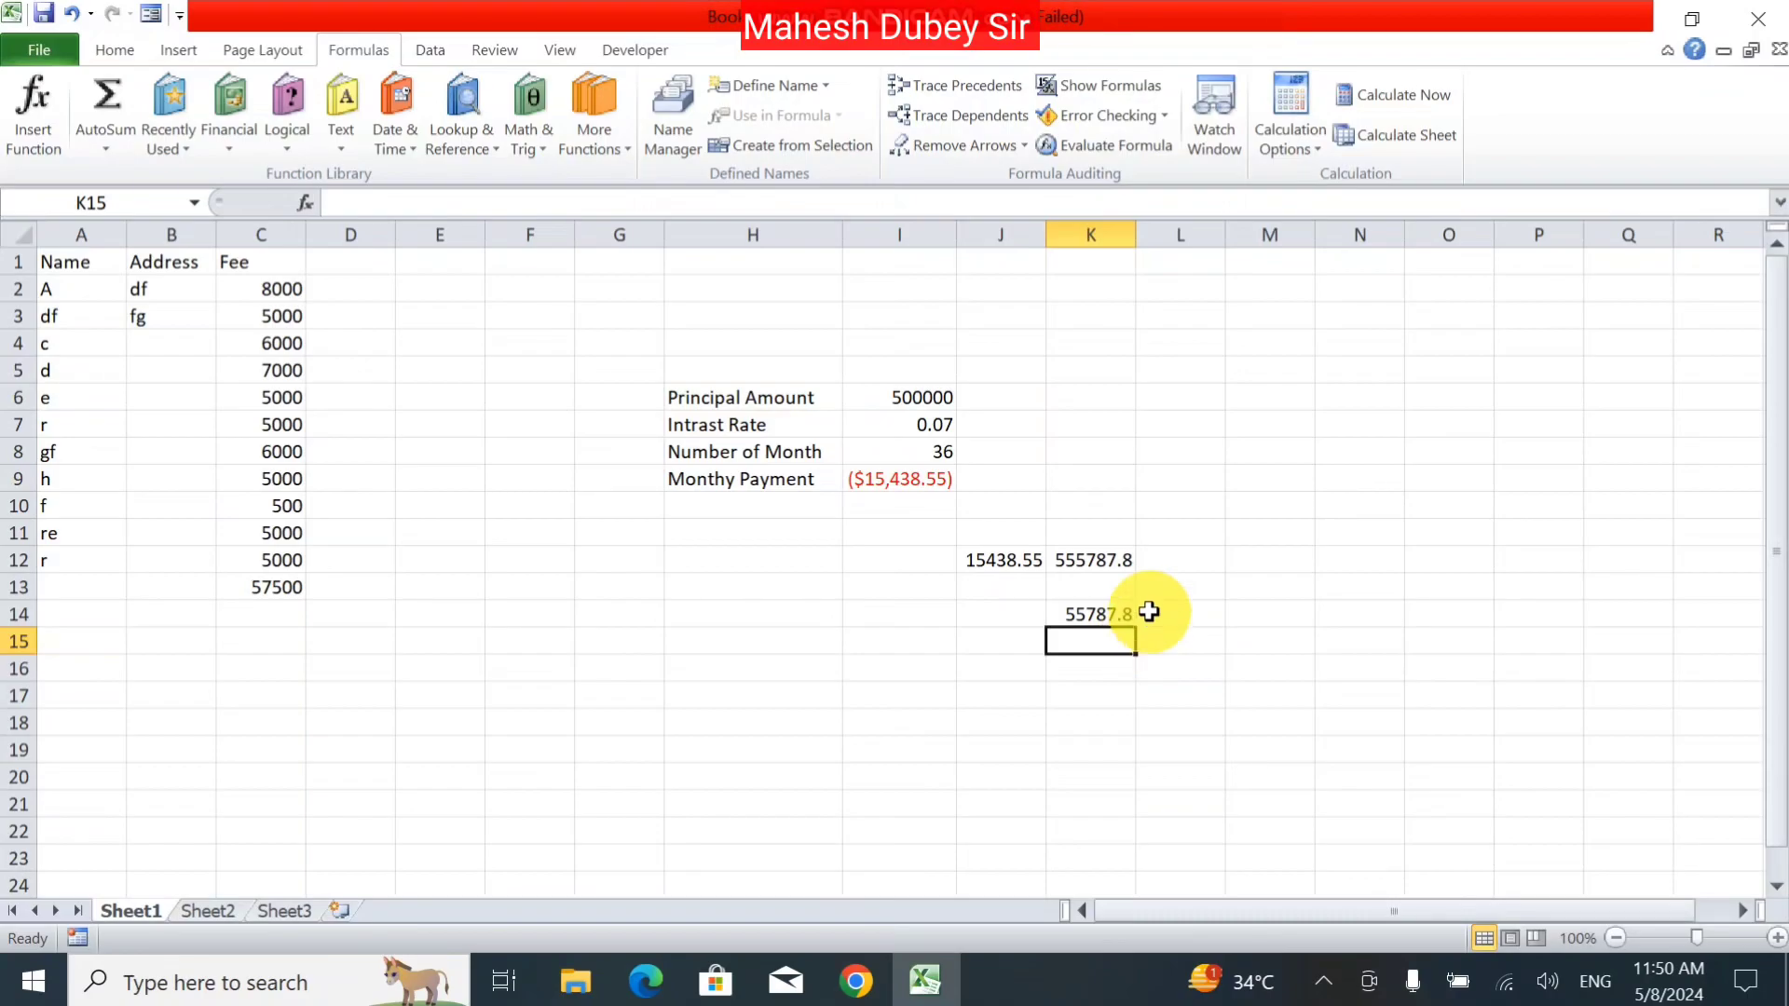
click(658, 337)
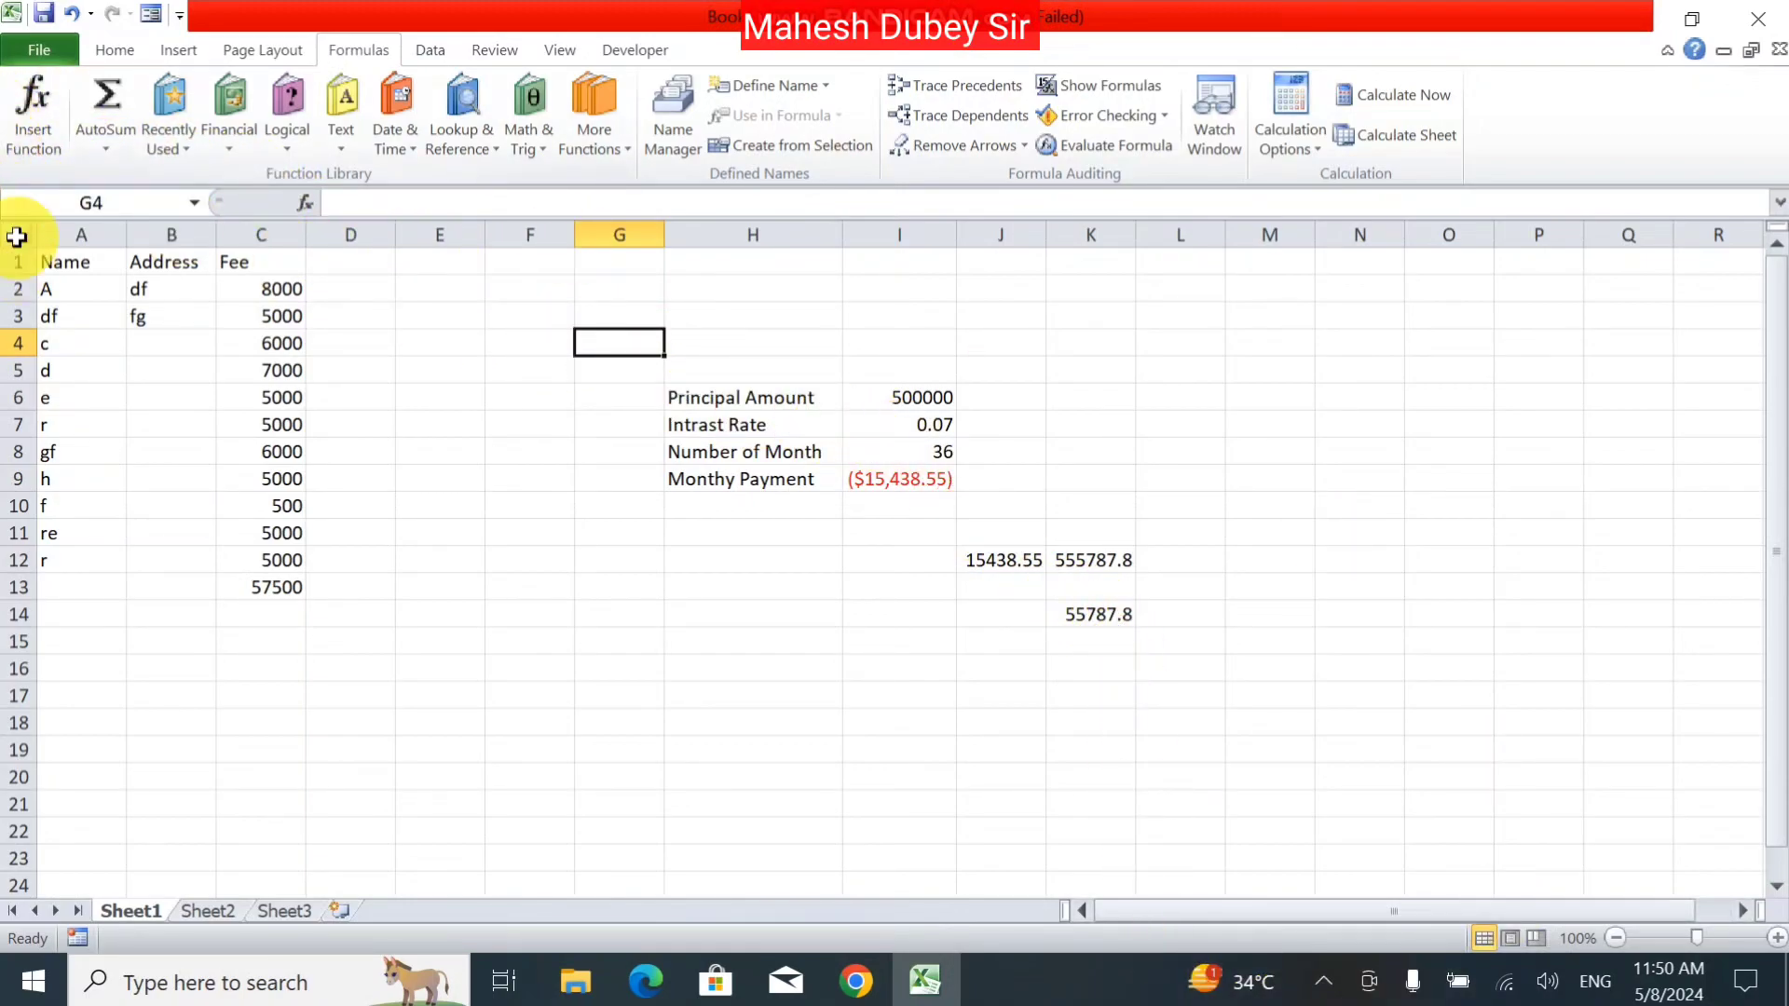
Step: Cancel the AVERAGE insertion in G4 and clear the Fee total in C13
click(27, 155)
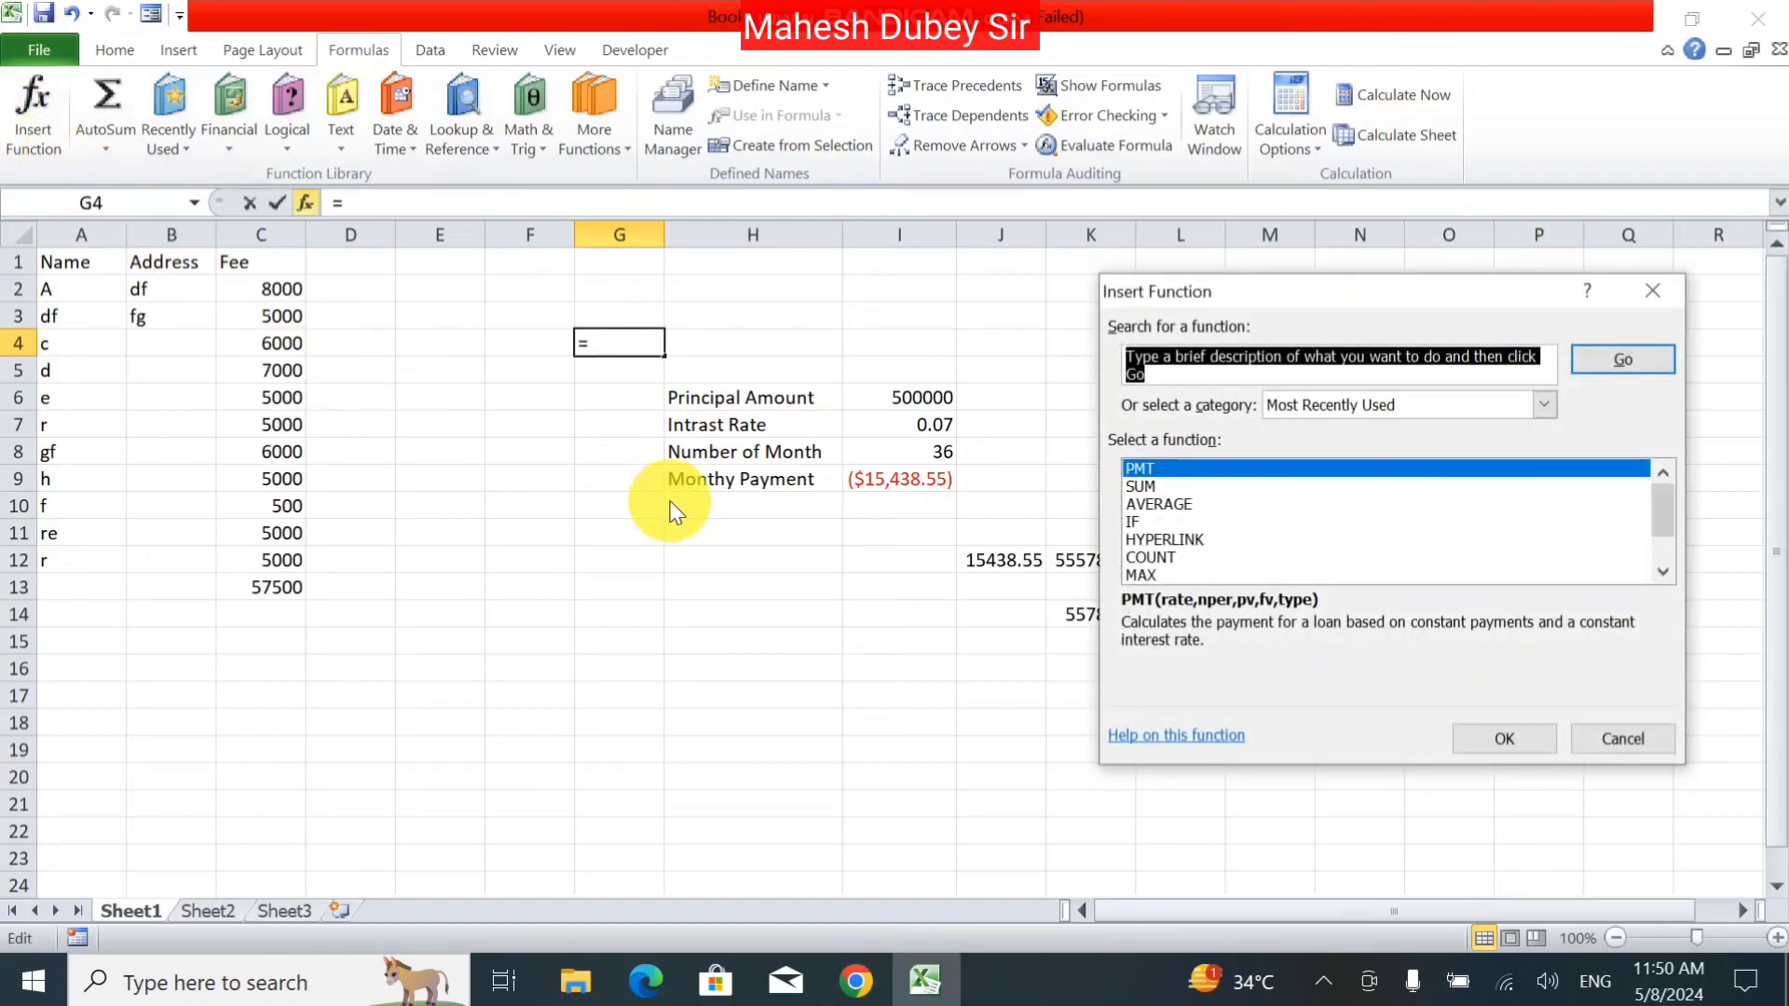
click(1158, 504)
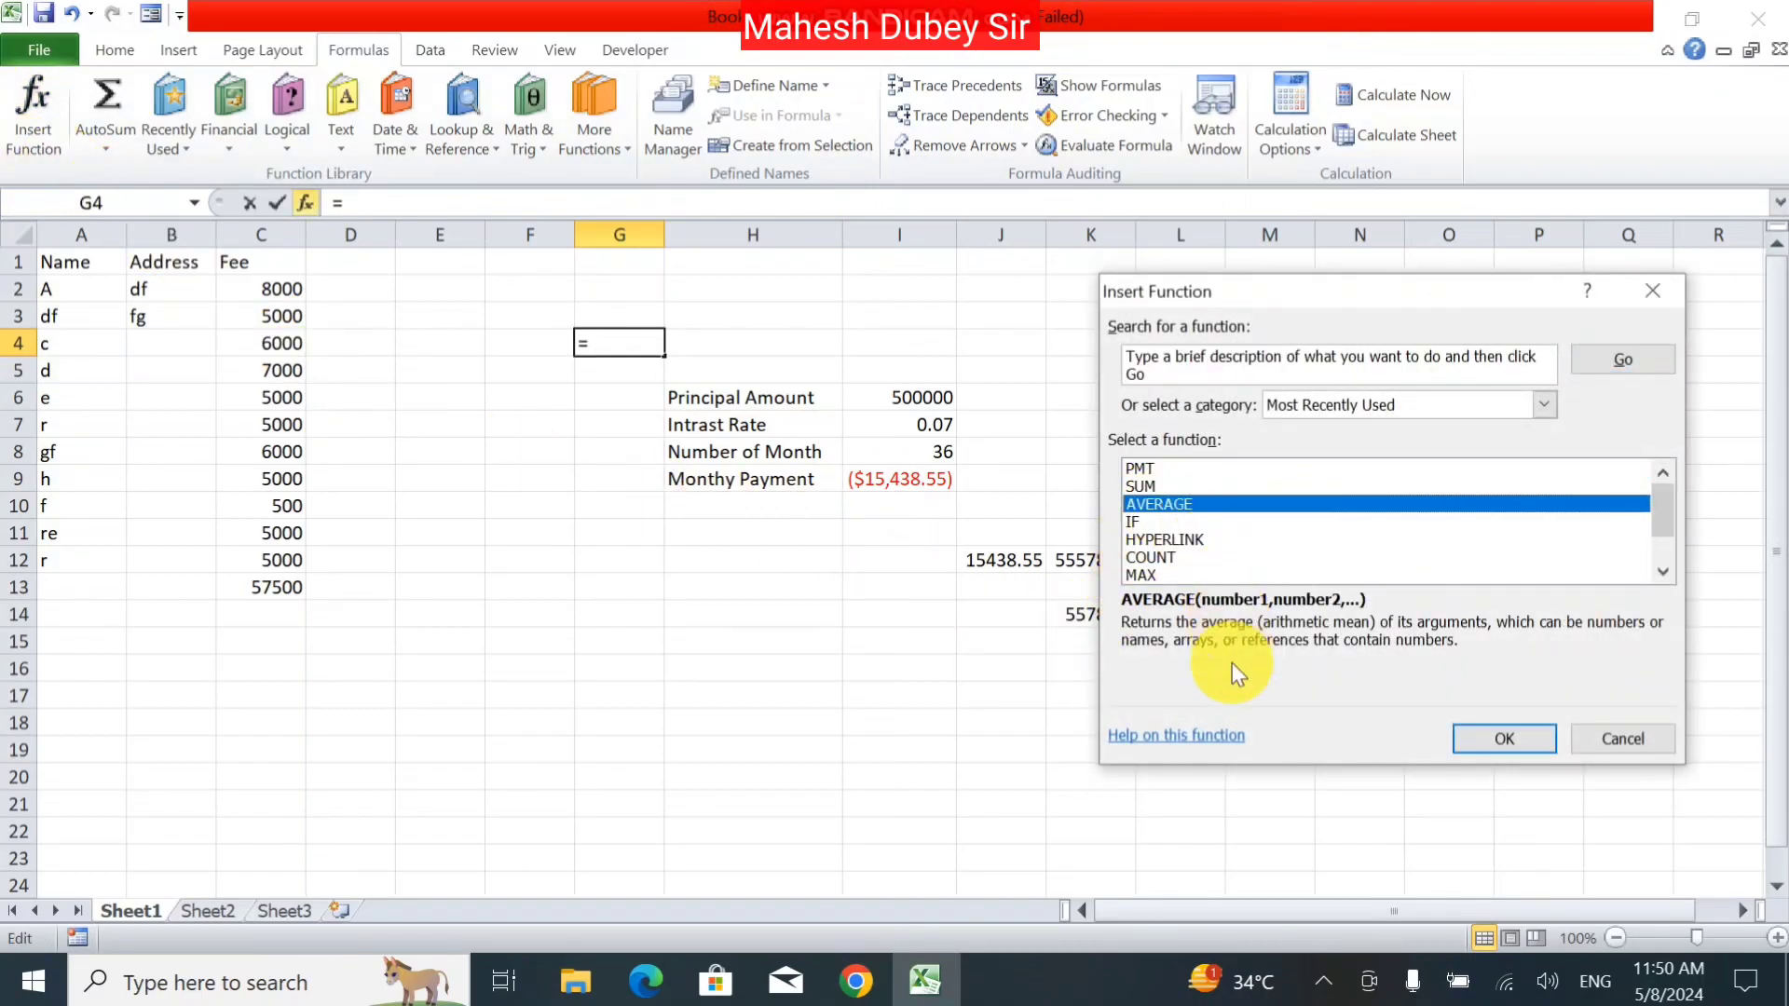
key(Escape)
click(294, 588)
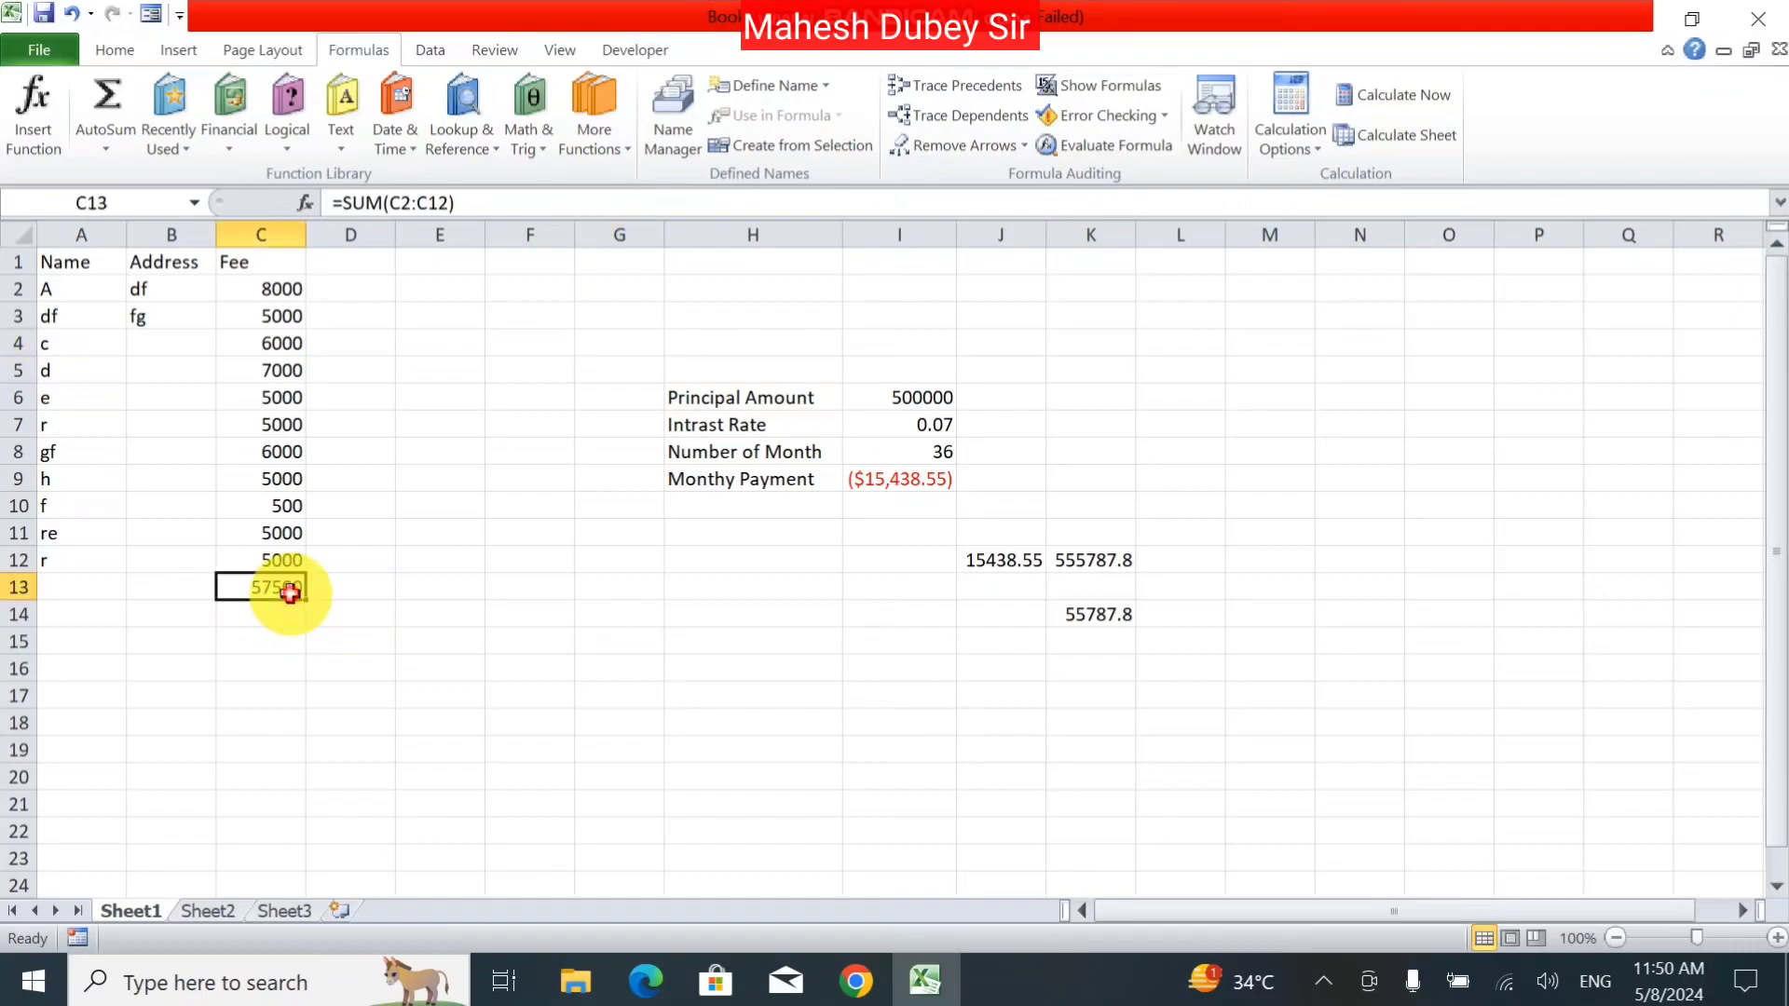
key(Delete)
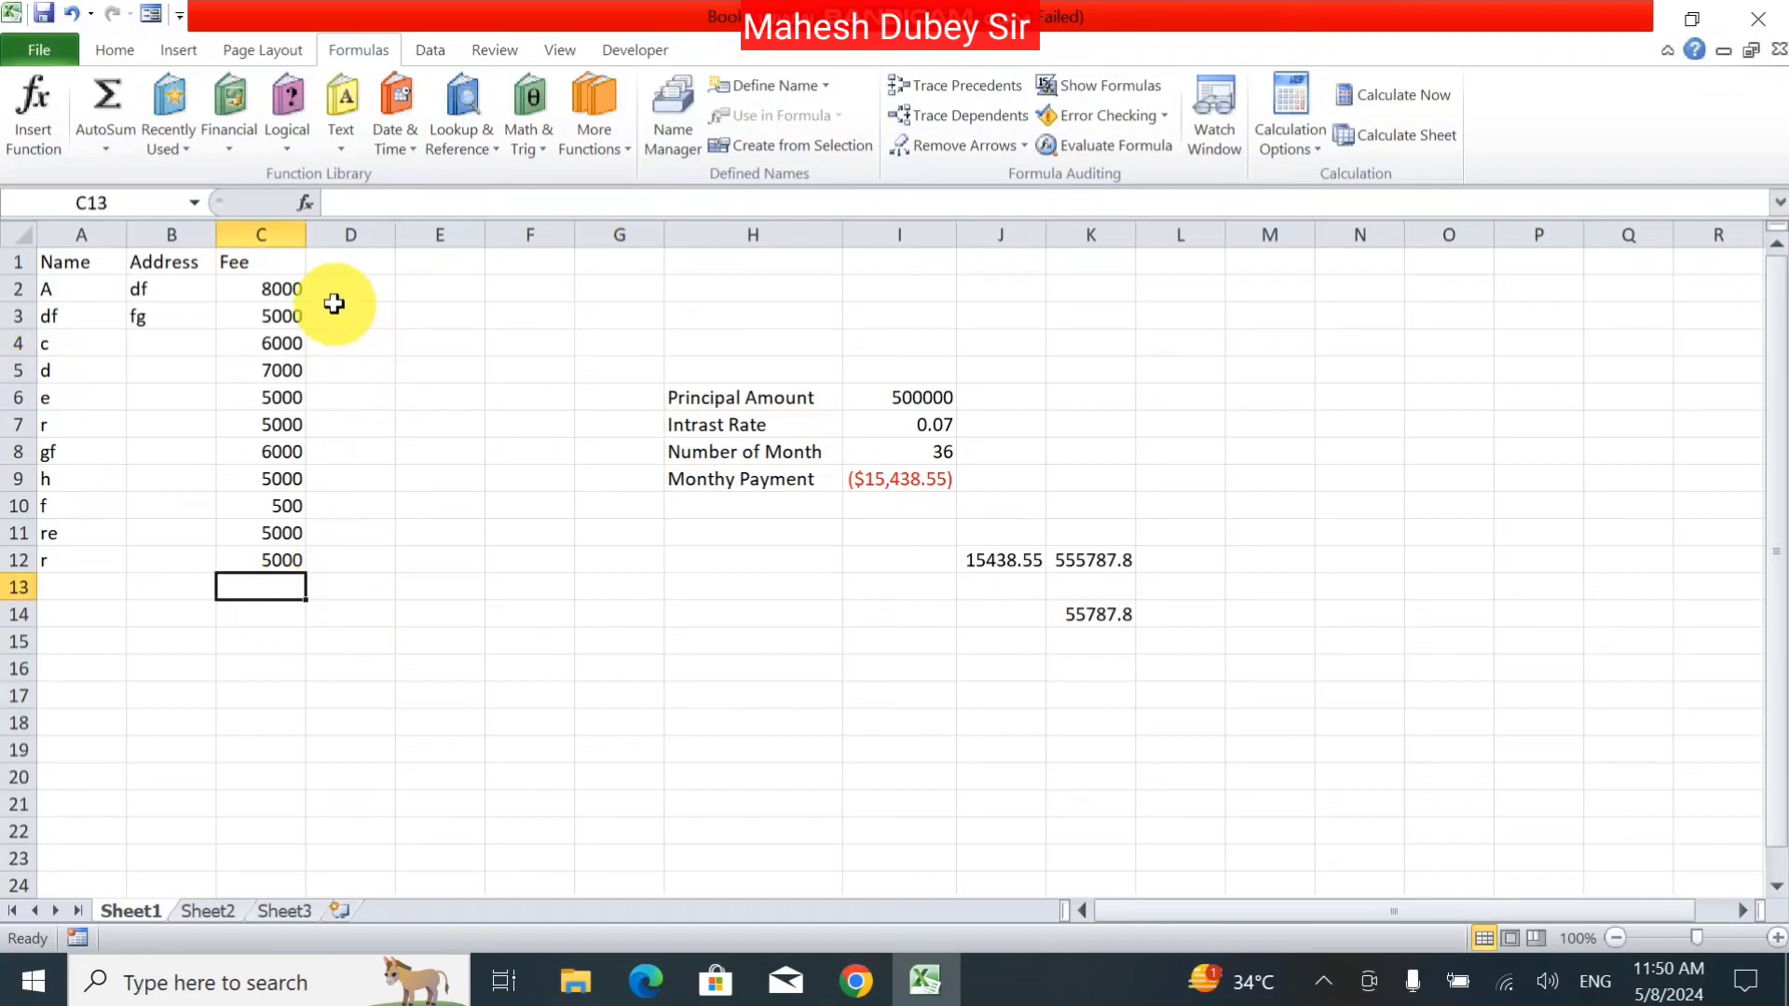
Step: Replace the fee in C5 with 10 and the fee in C7 with 50
click(281, 370)
text(10)
key(Return)
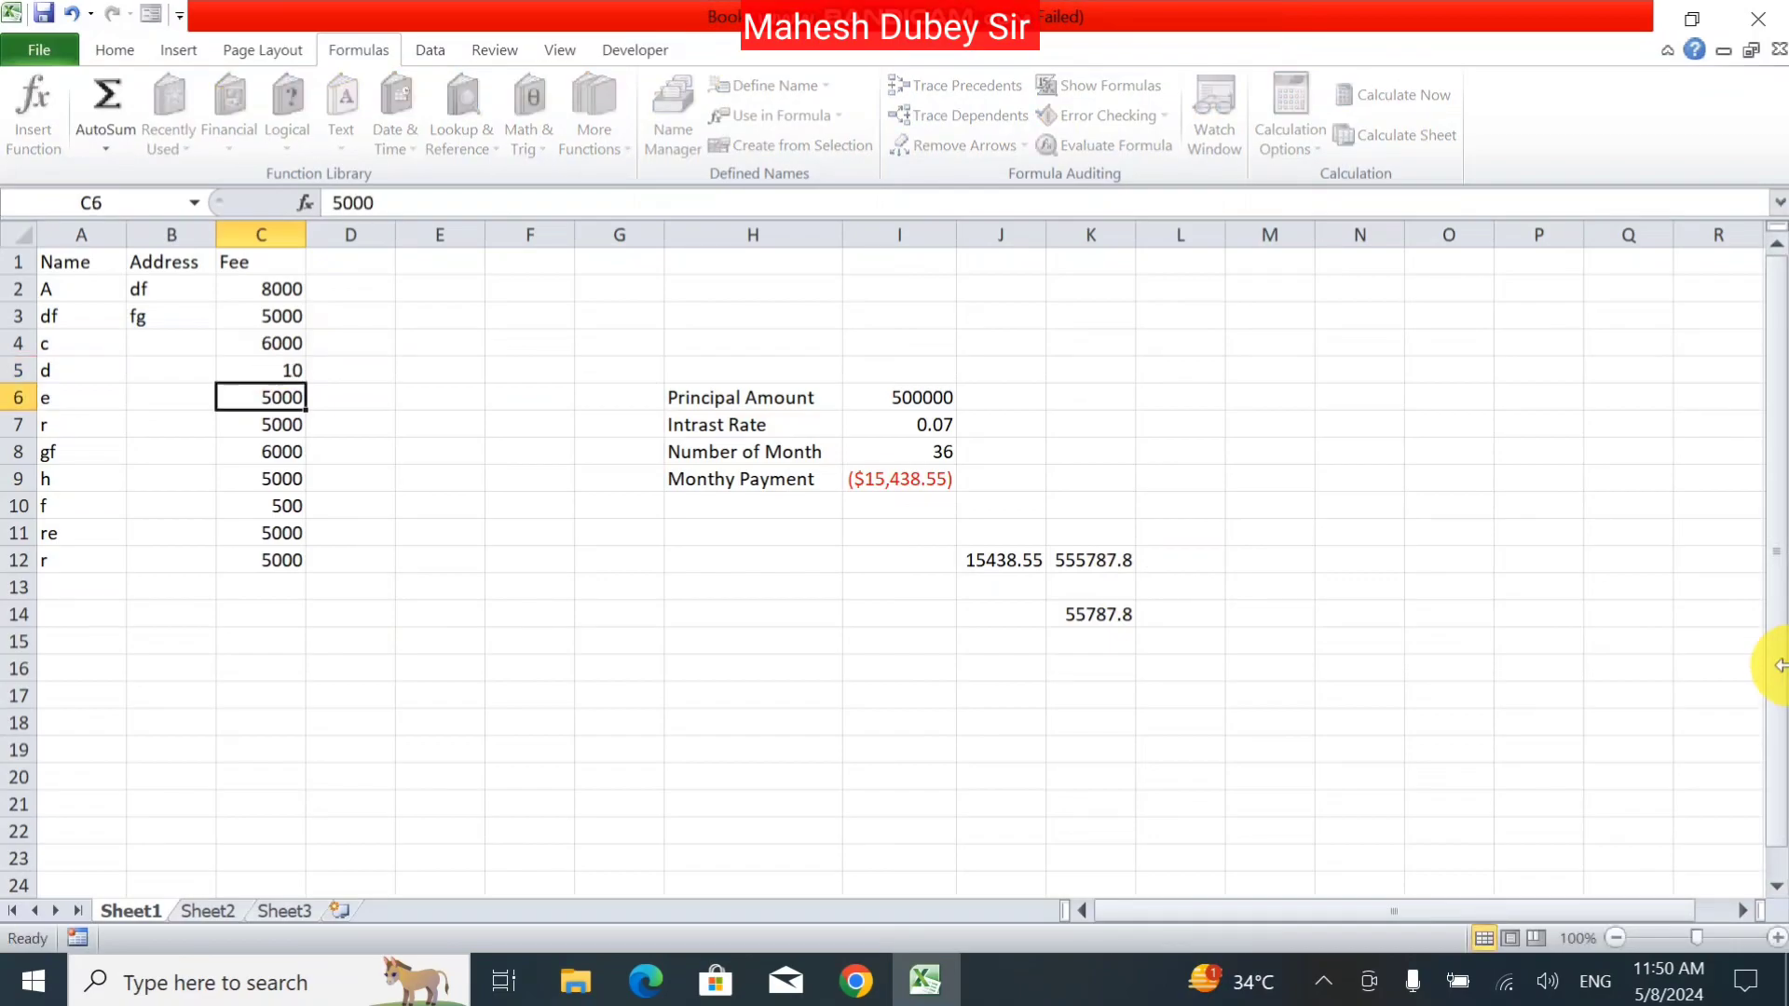
key(Return)
text(5)
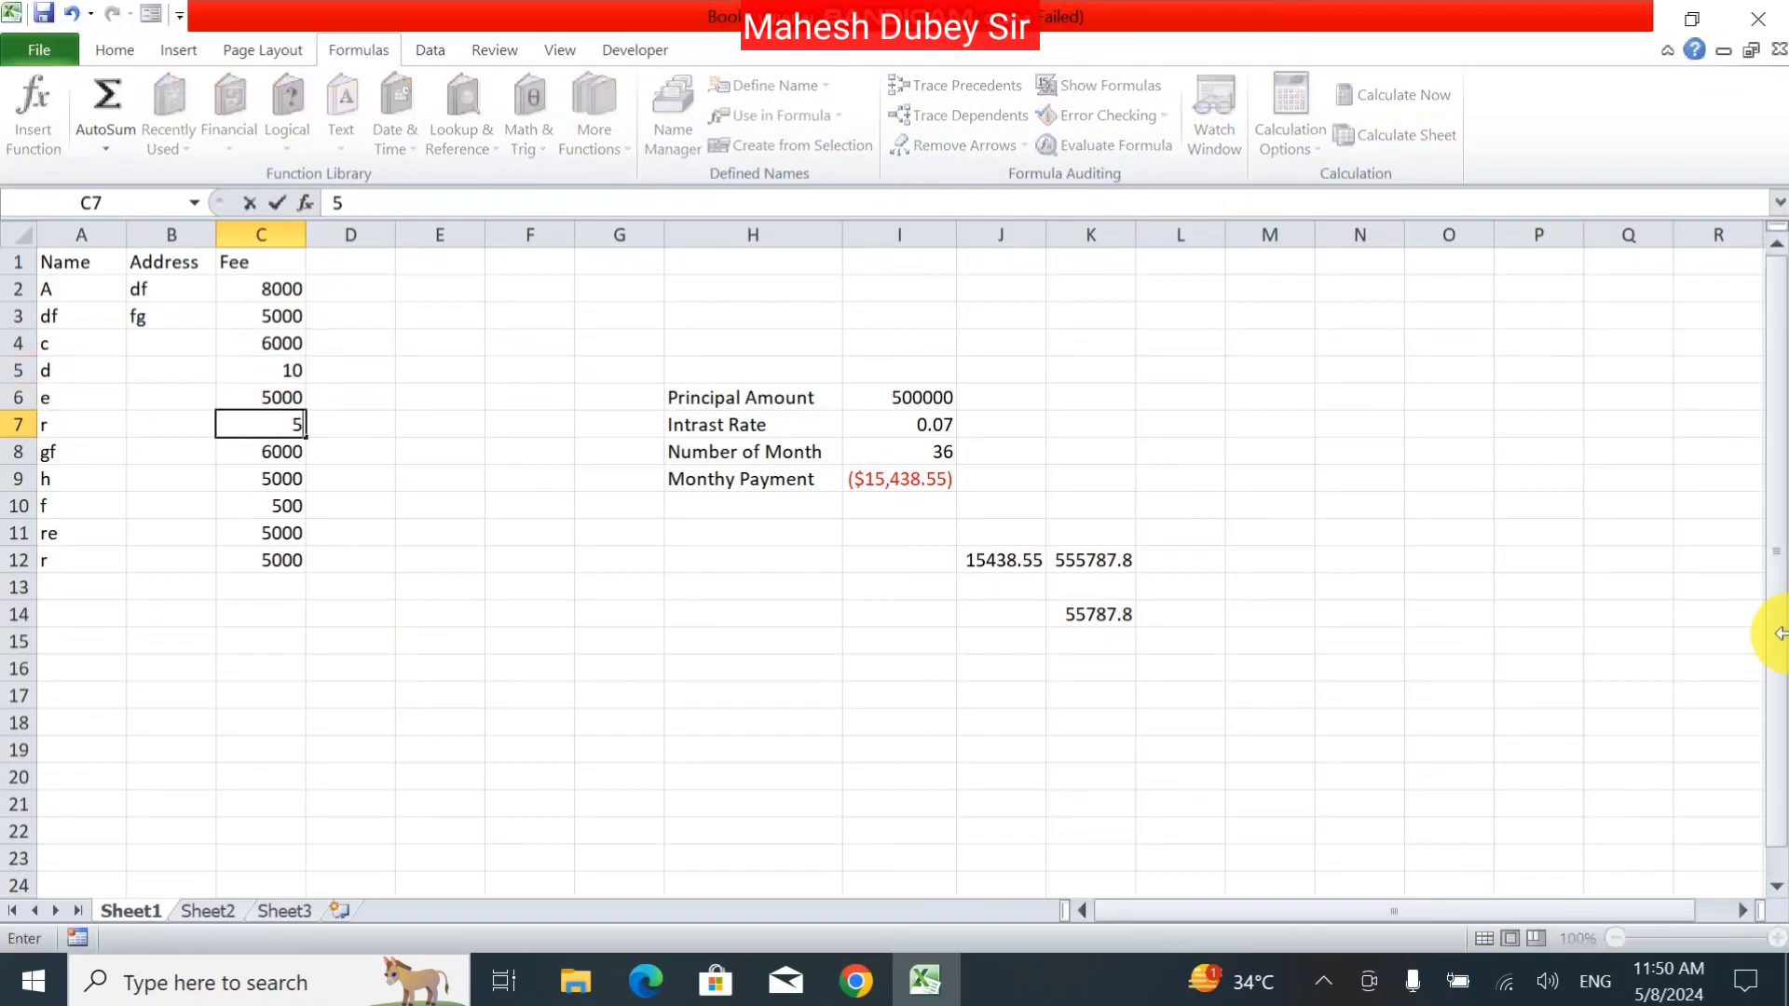
text(0)
key(Return)
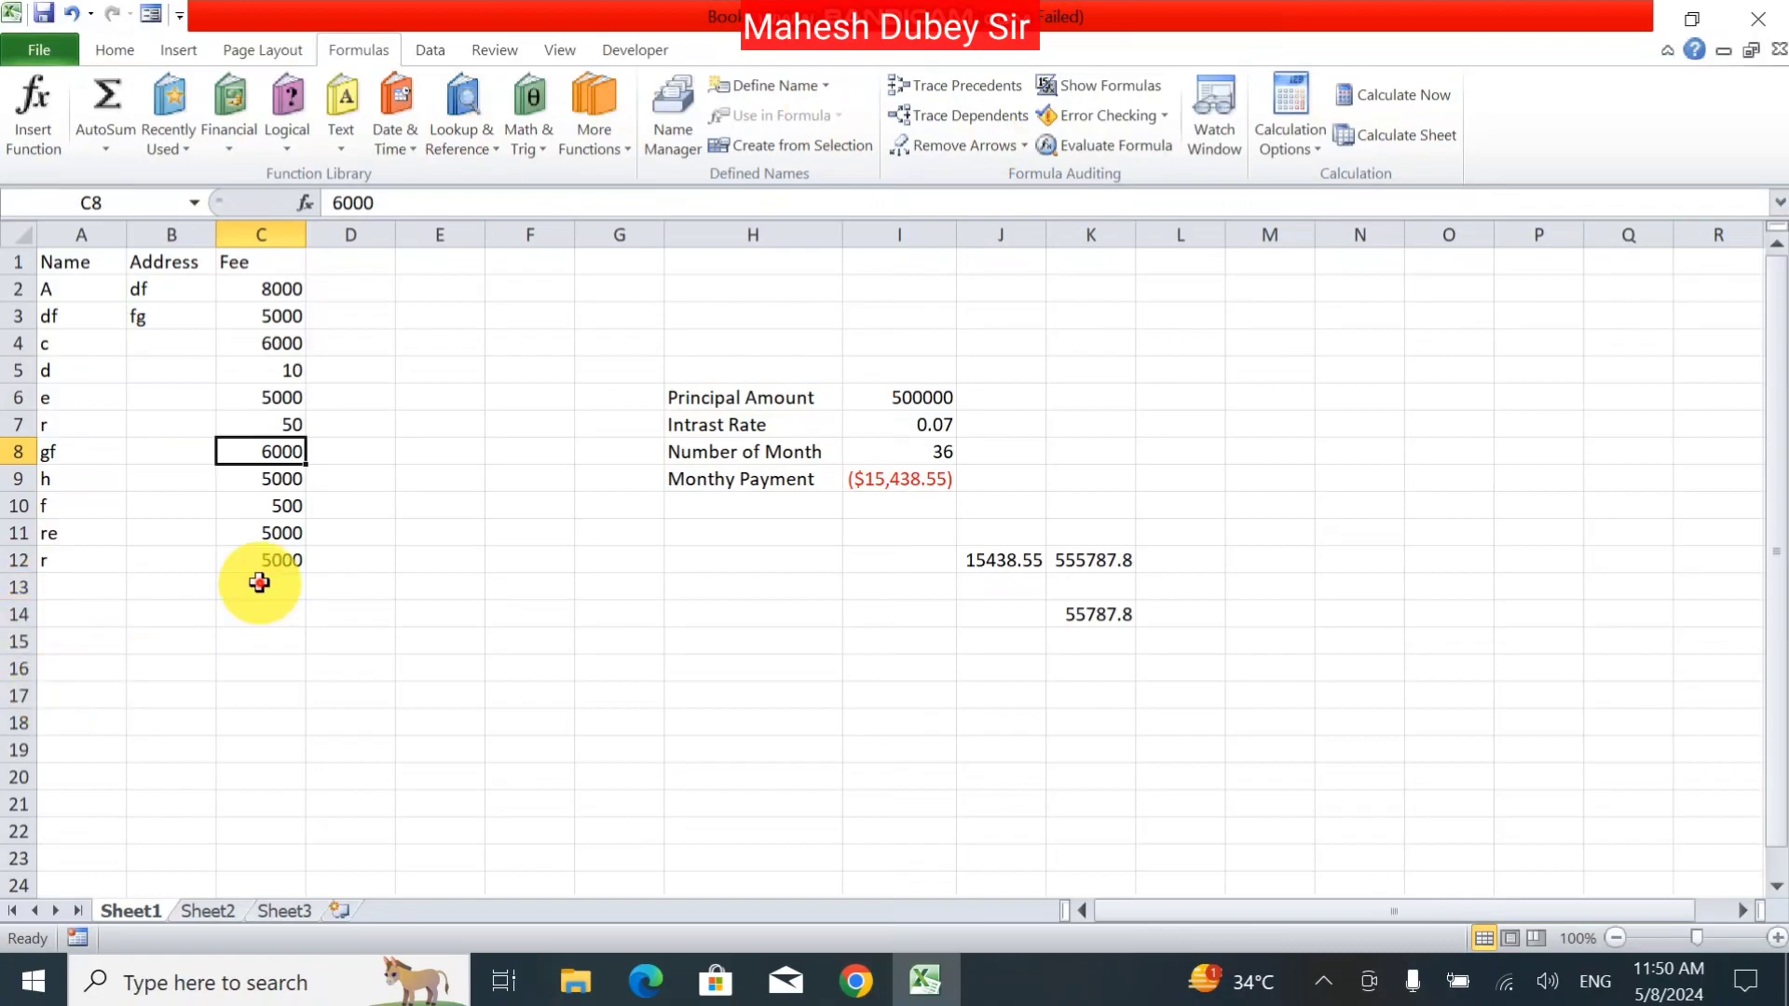
click(259, 583)
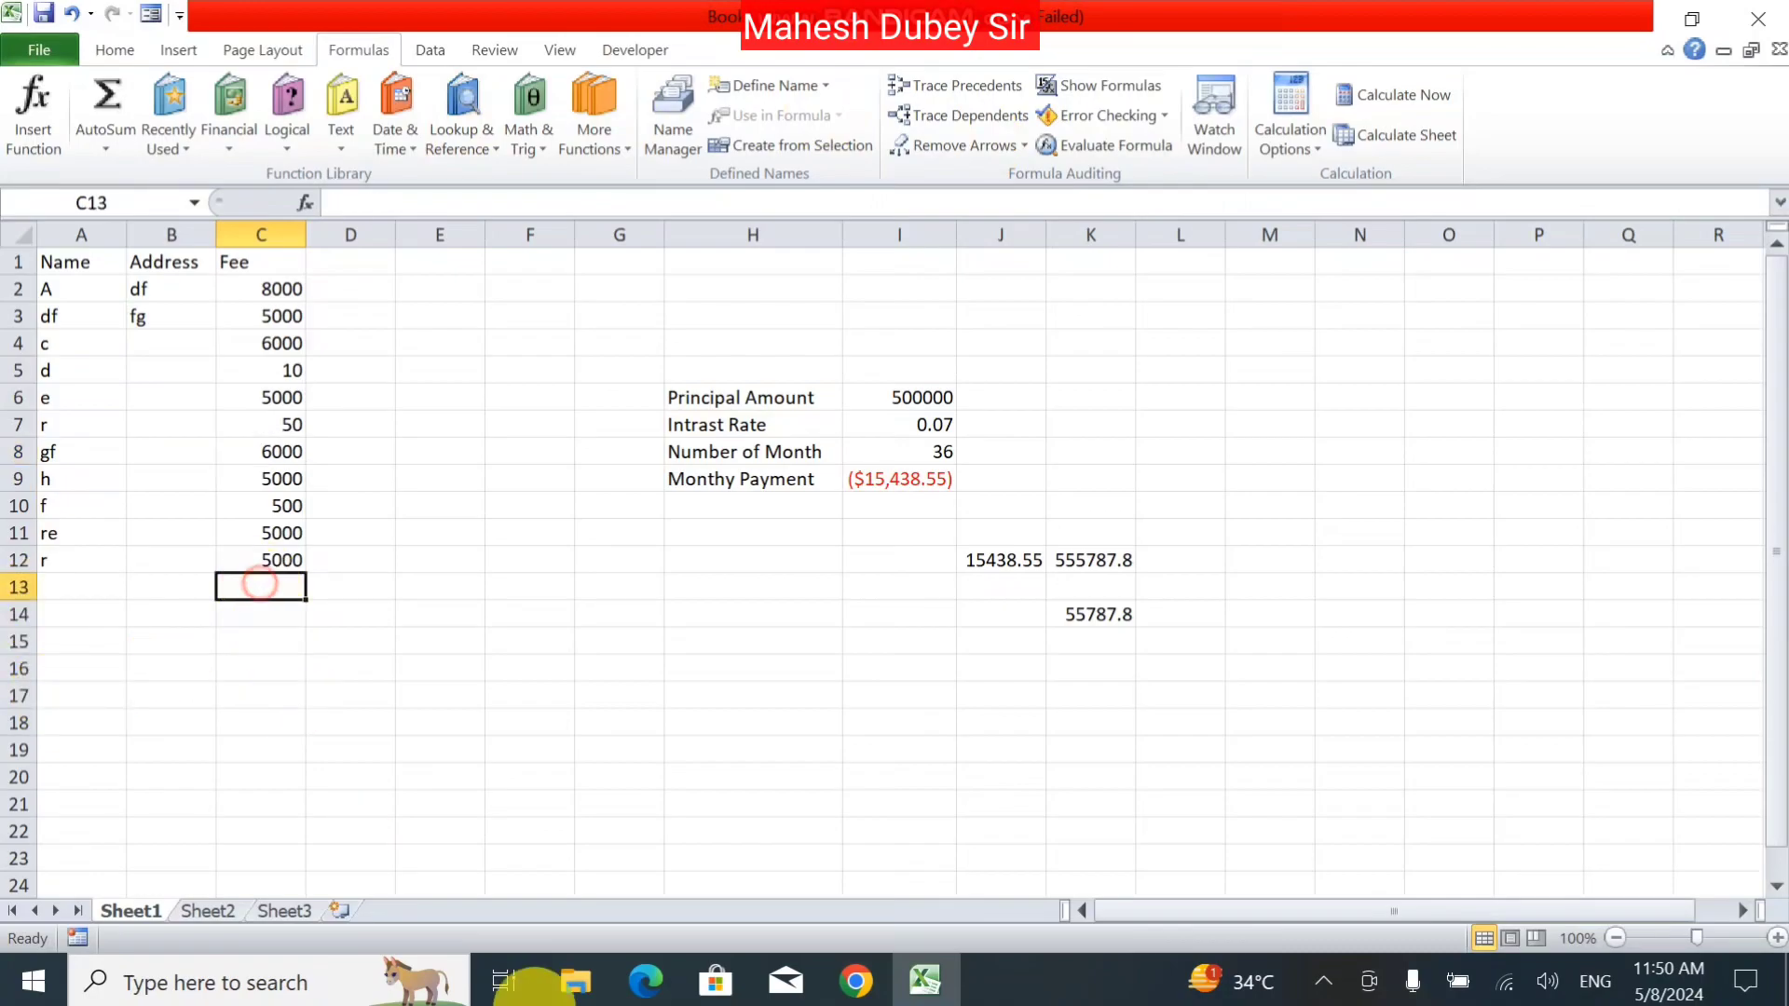
Step: Insert =AVERAGE(C2:C12) into C13 via Insert Function, showing 4141.818
click(28, 110)
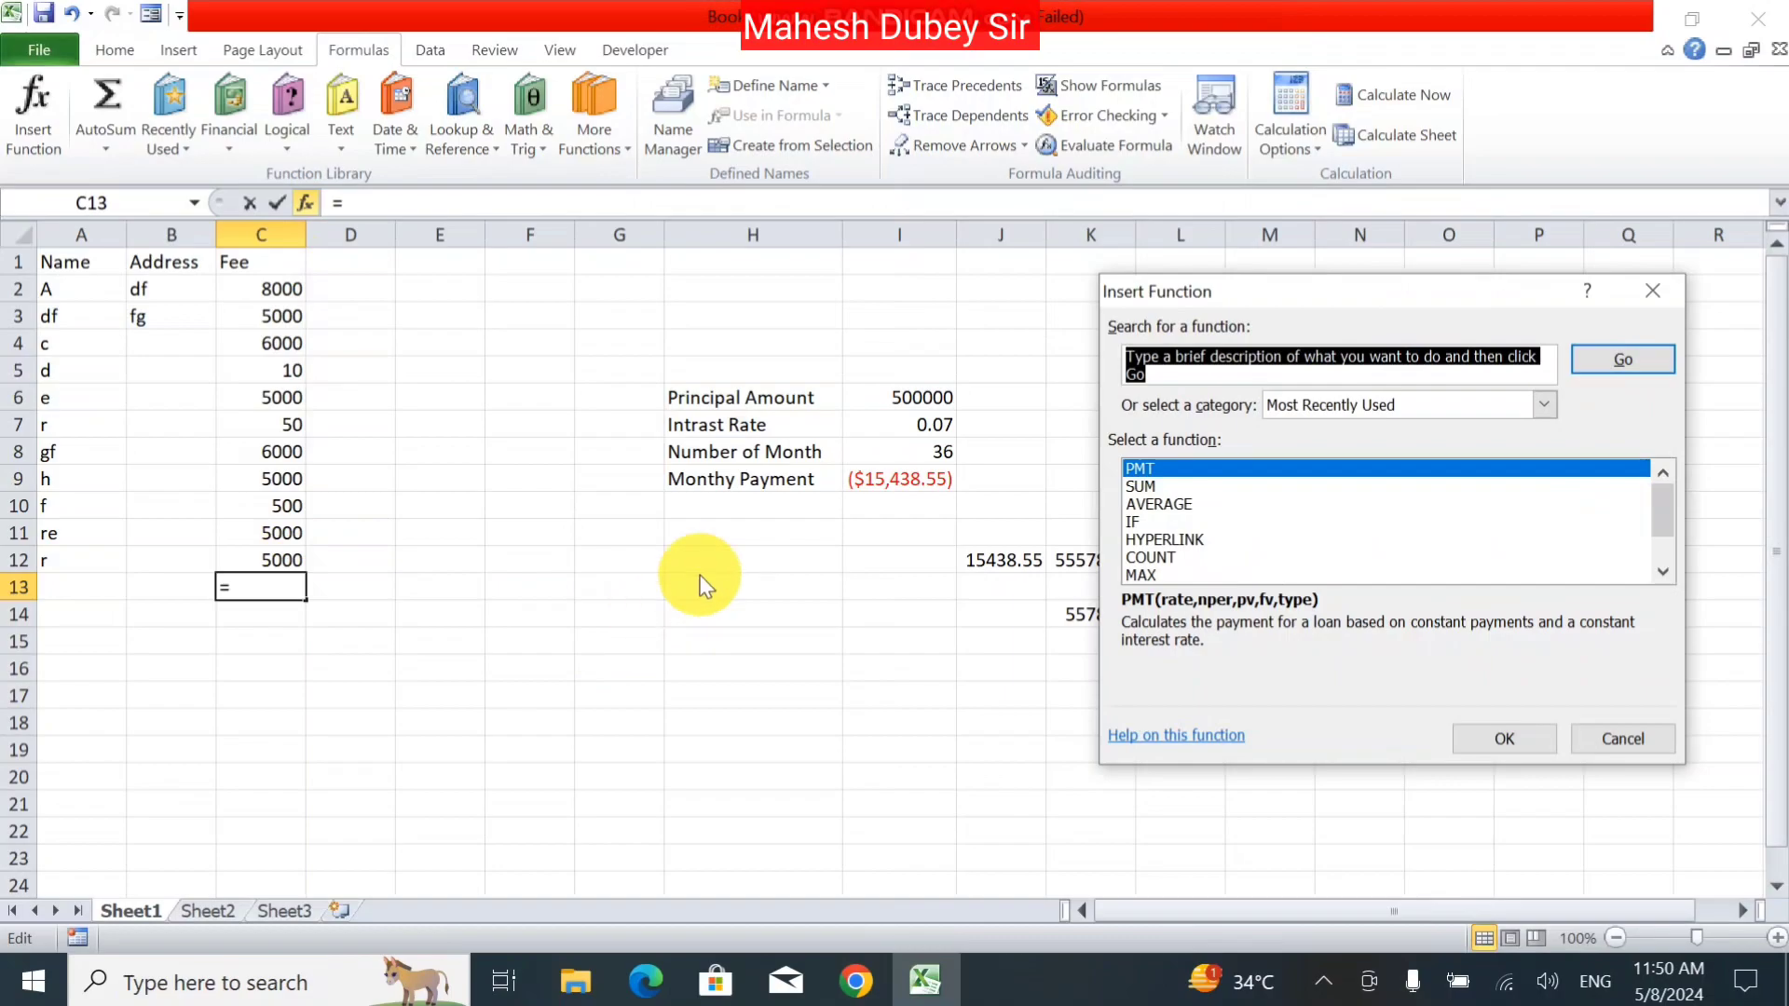
click(1170, 508)
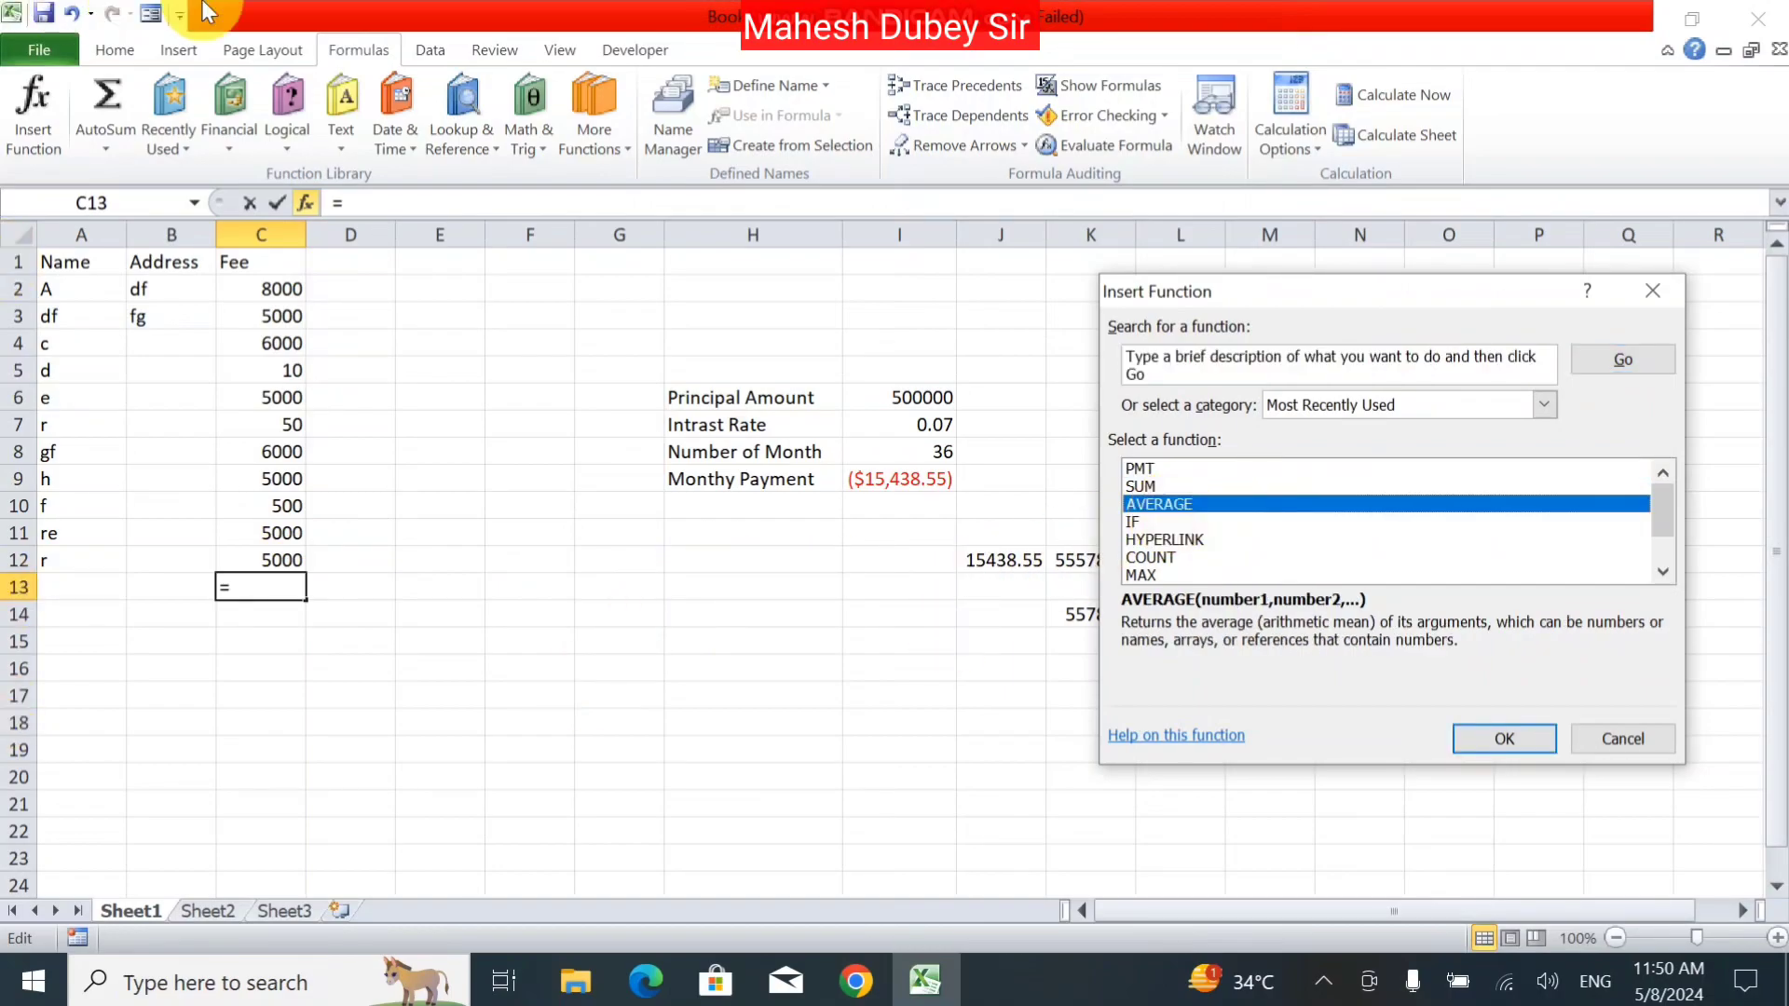
click(1491, 736)
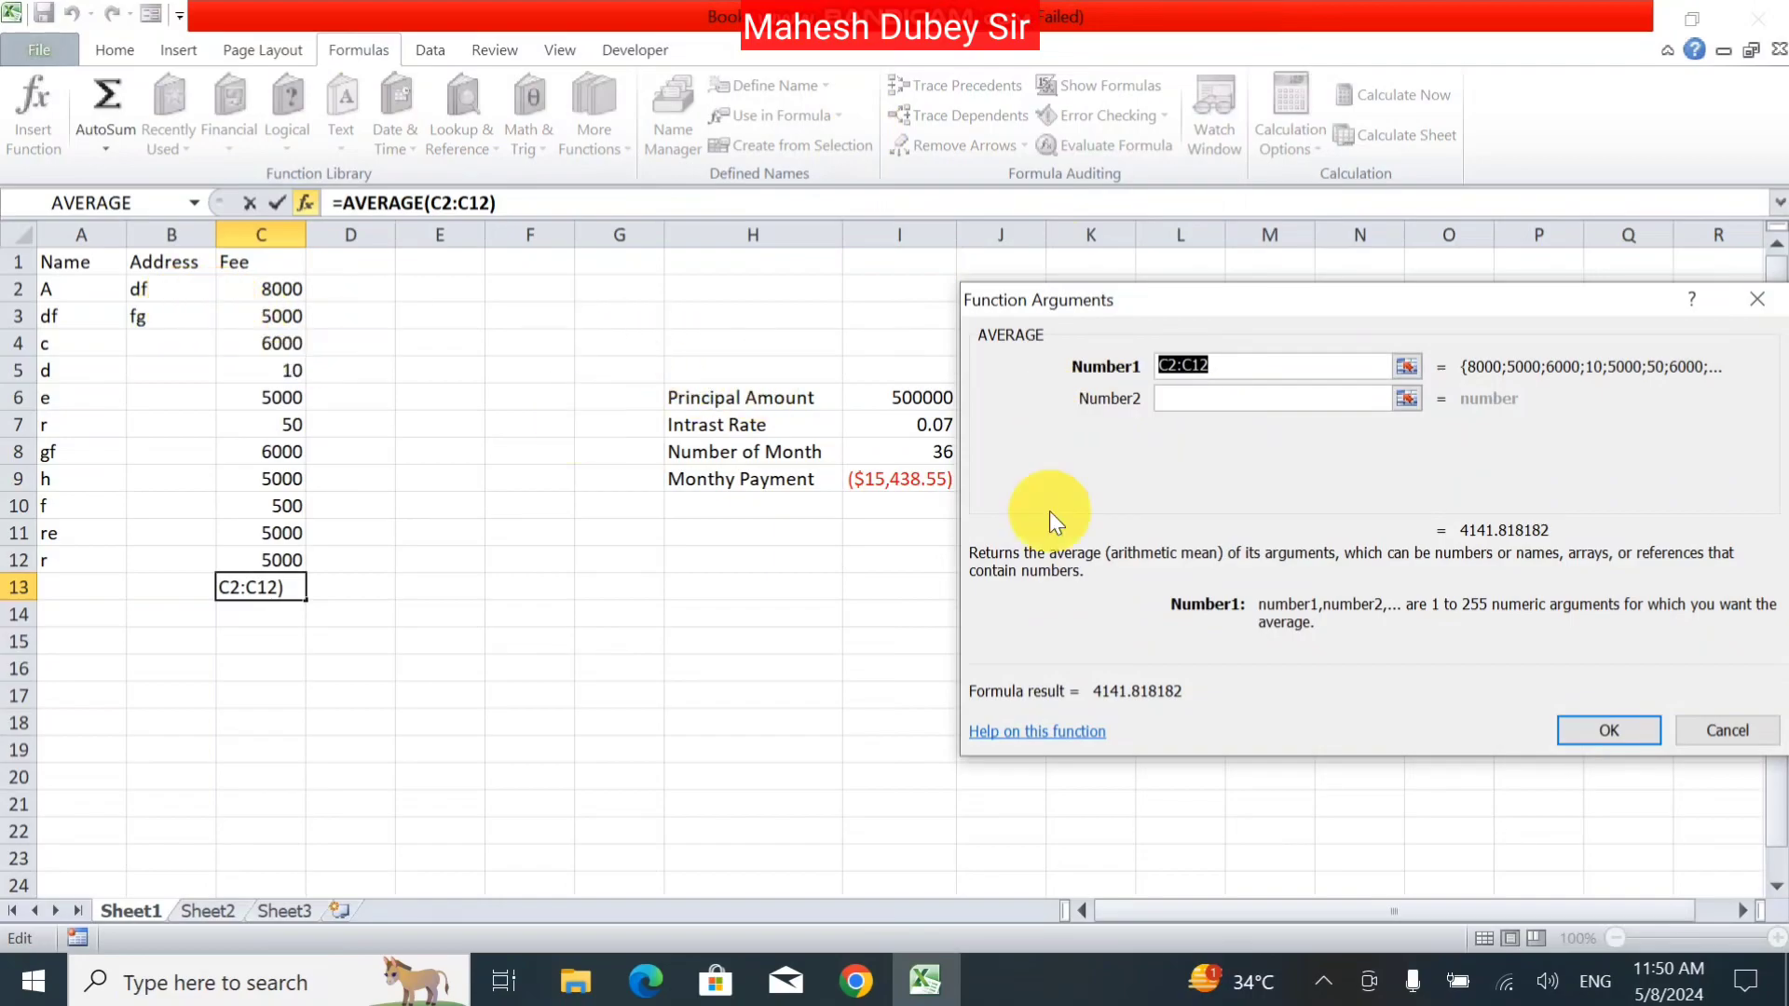
click(1607, 733)
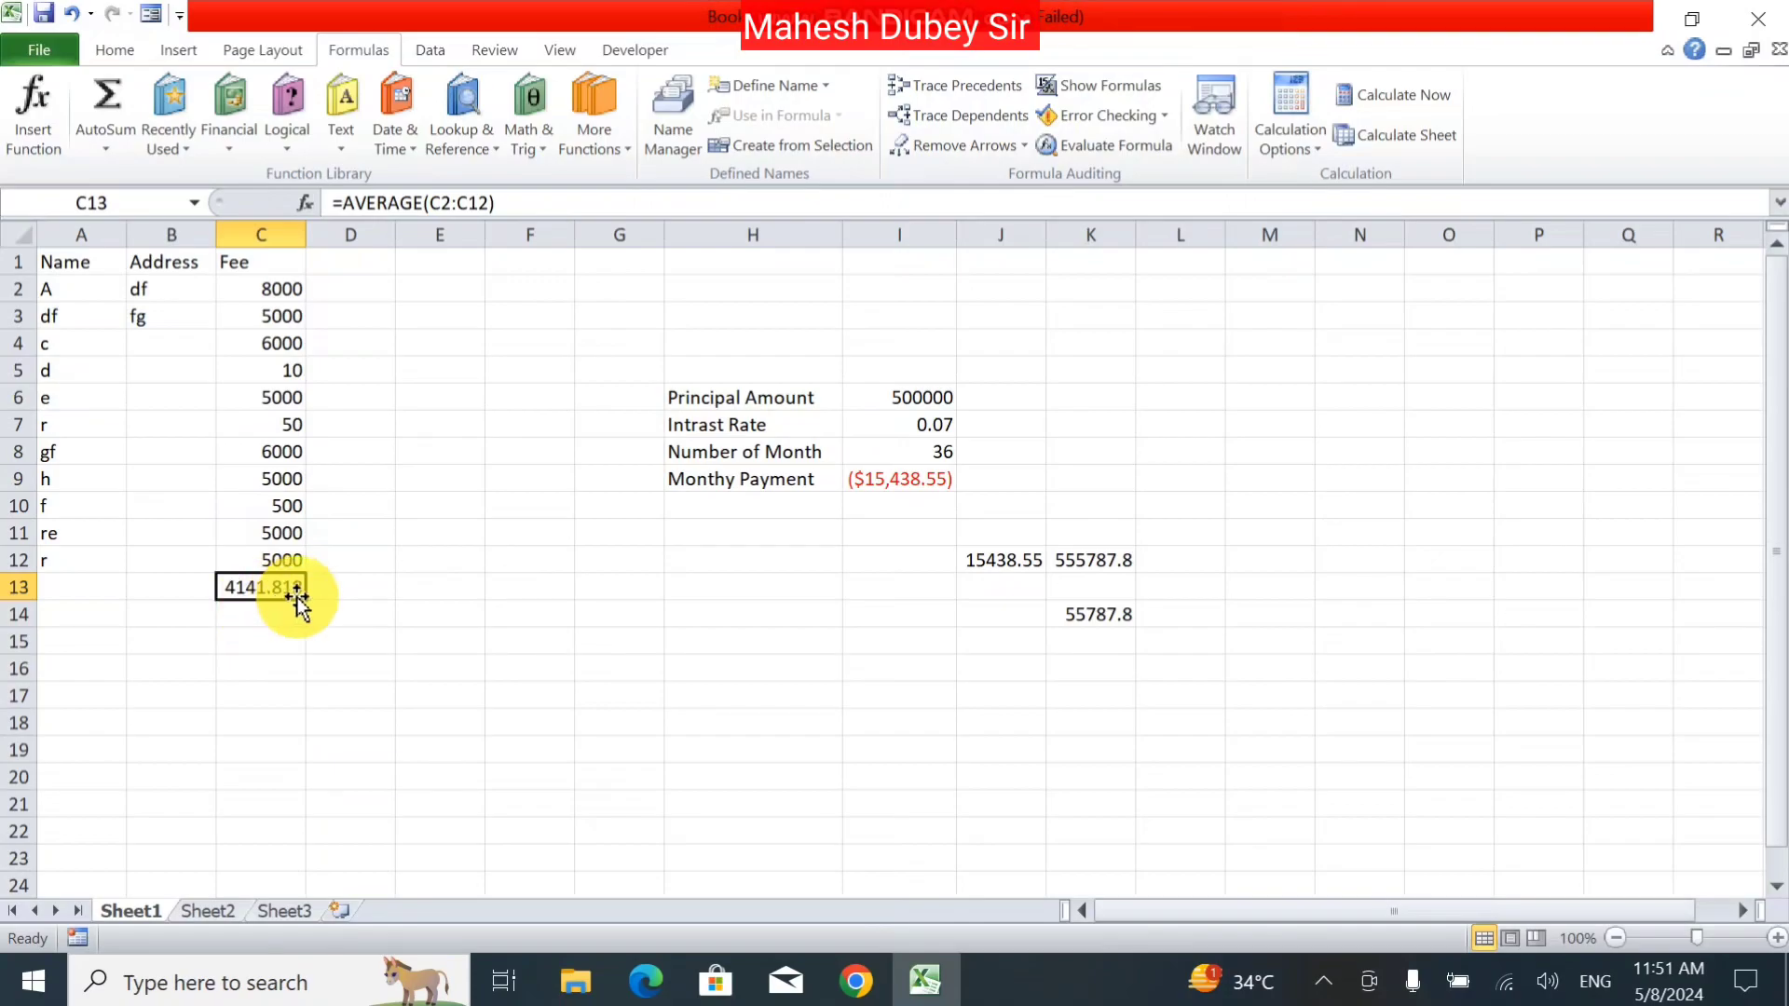
Step: Start an IF function in D13, then cancel without inserting it
click(367, 597)
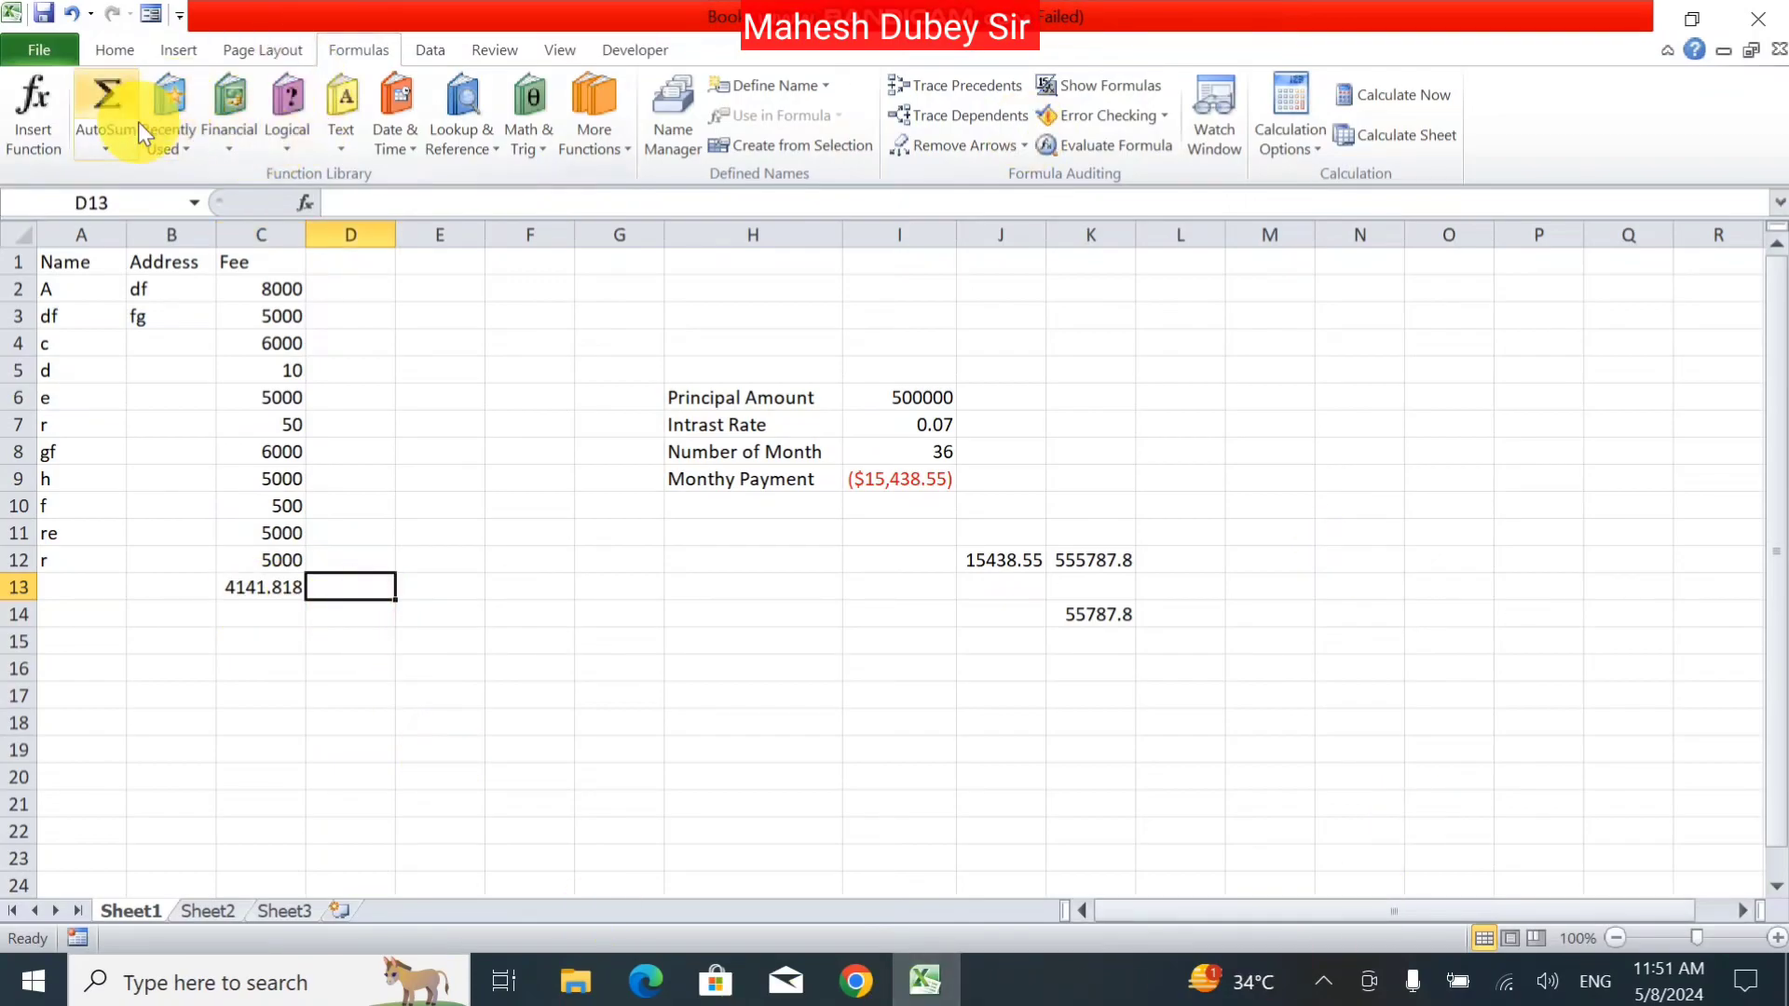
click(41, 102)
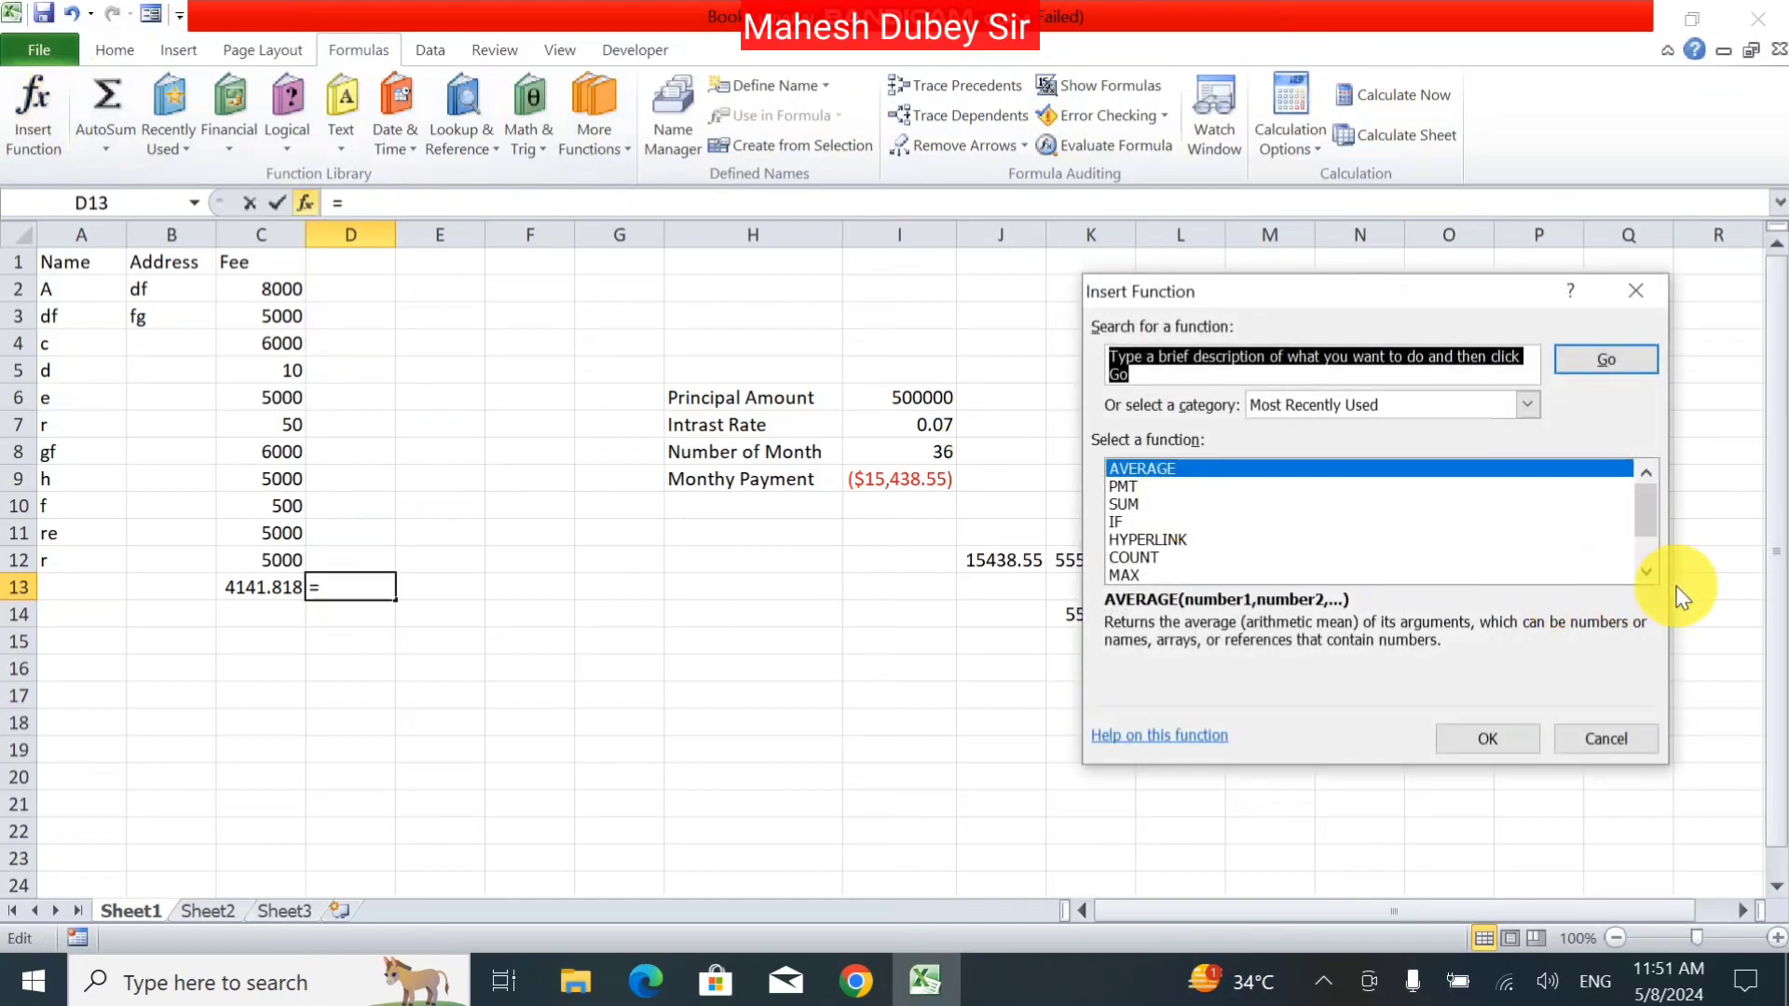
click(1494, 524)
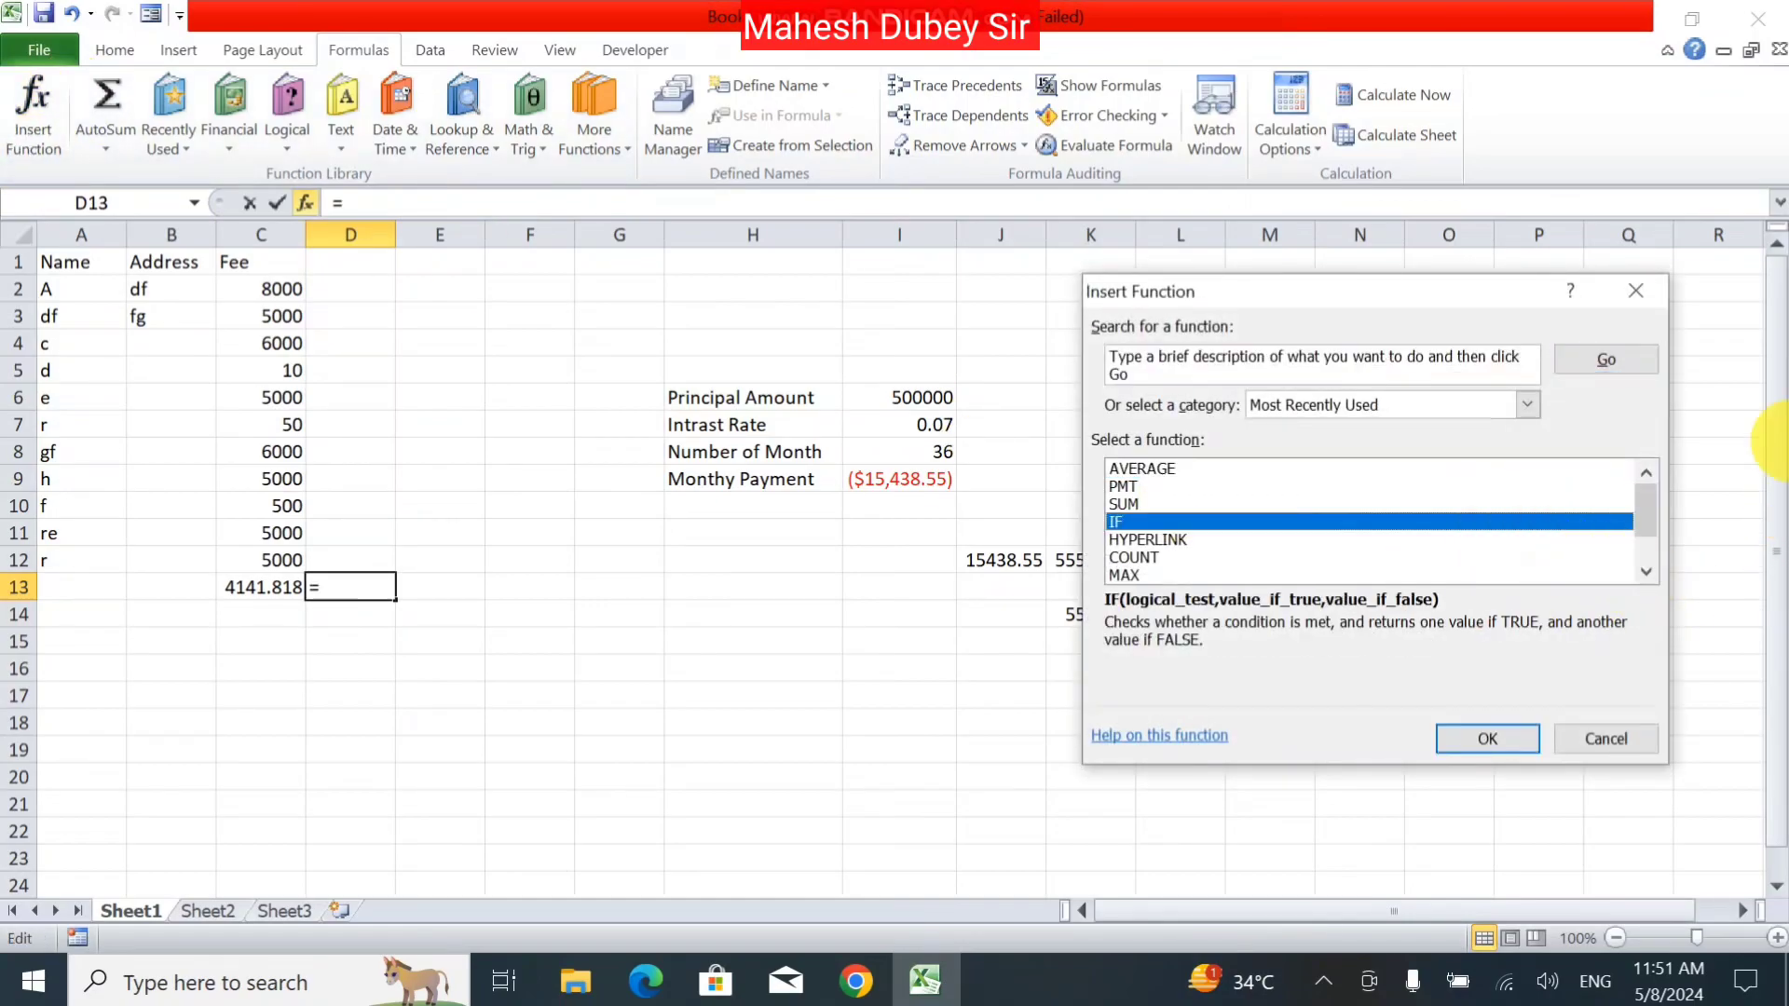
click(1644, 574)
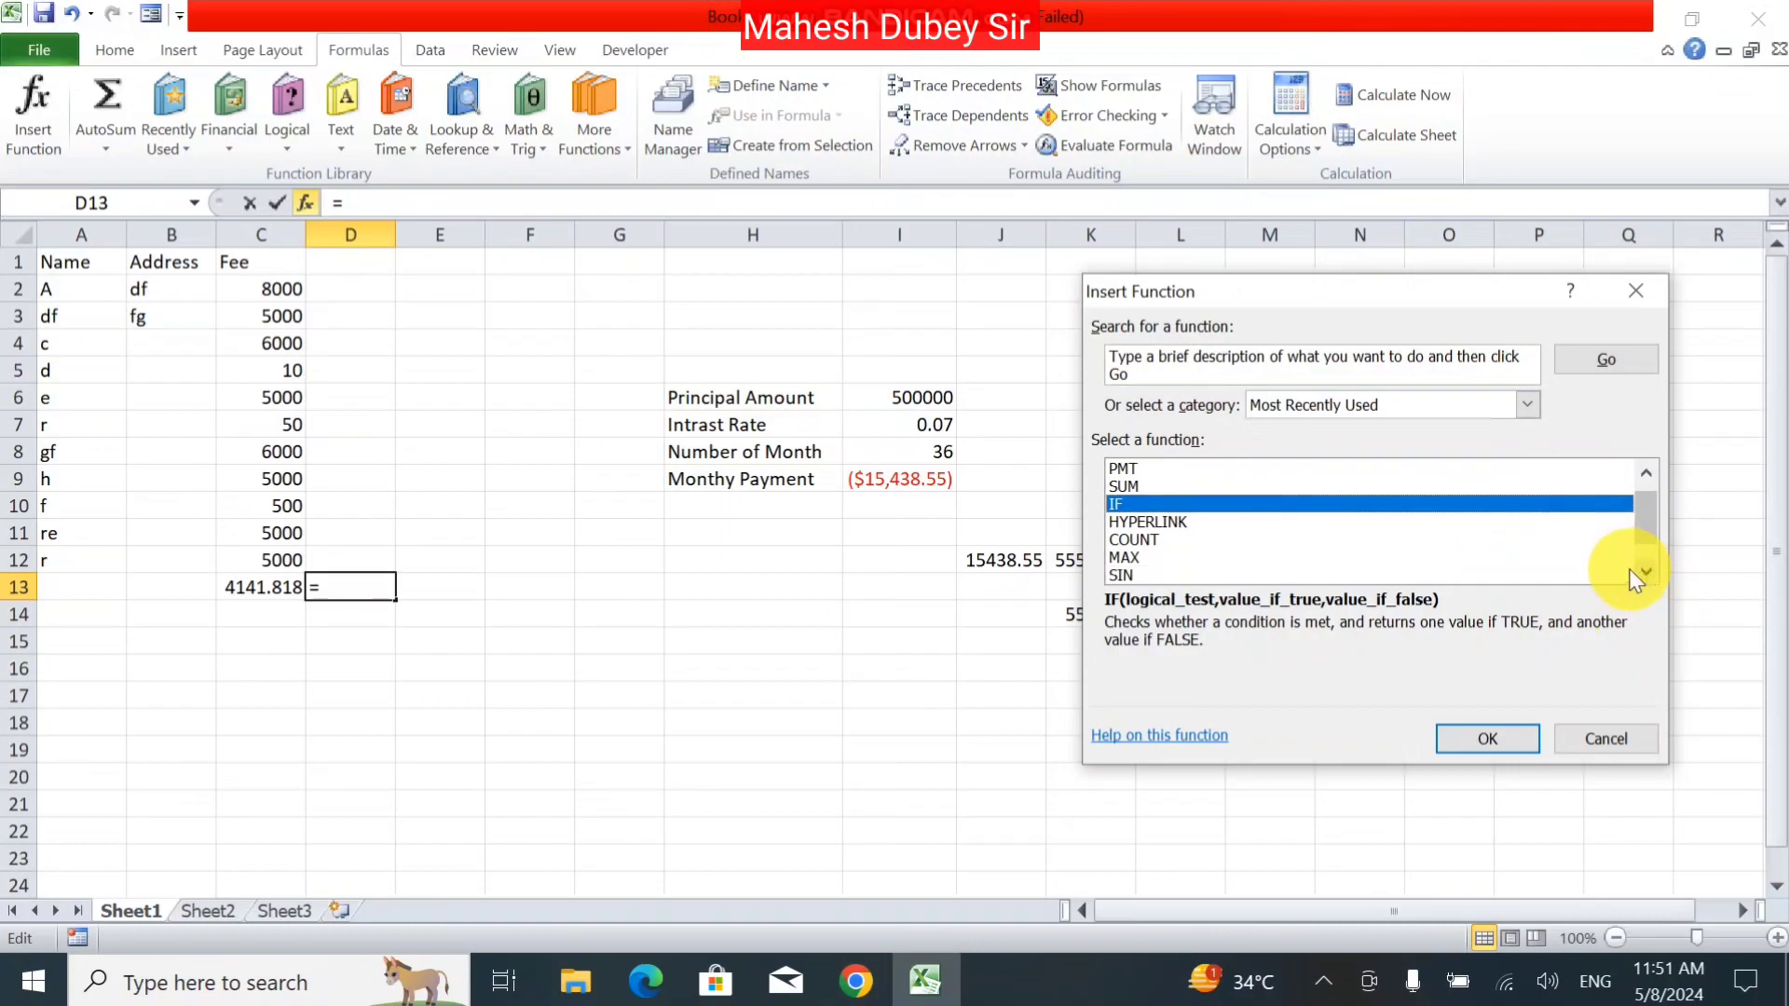
click(1596, 740)
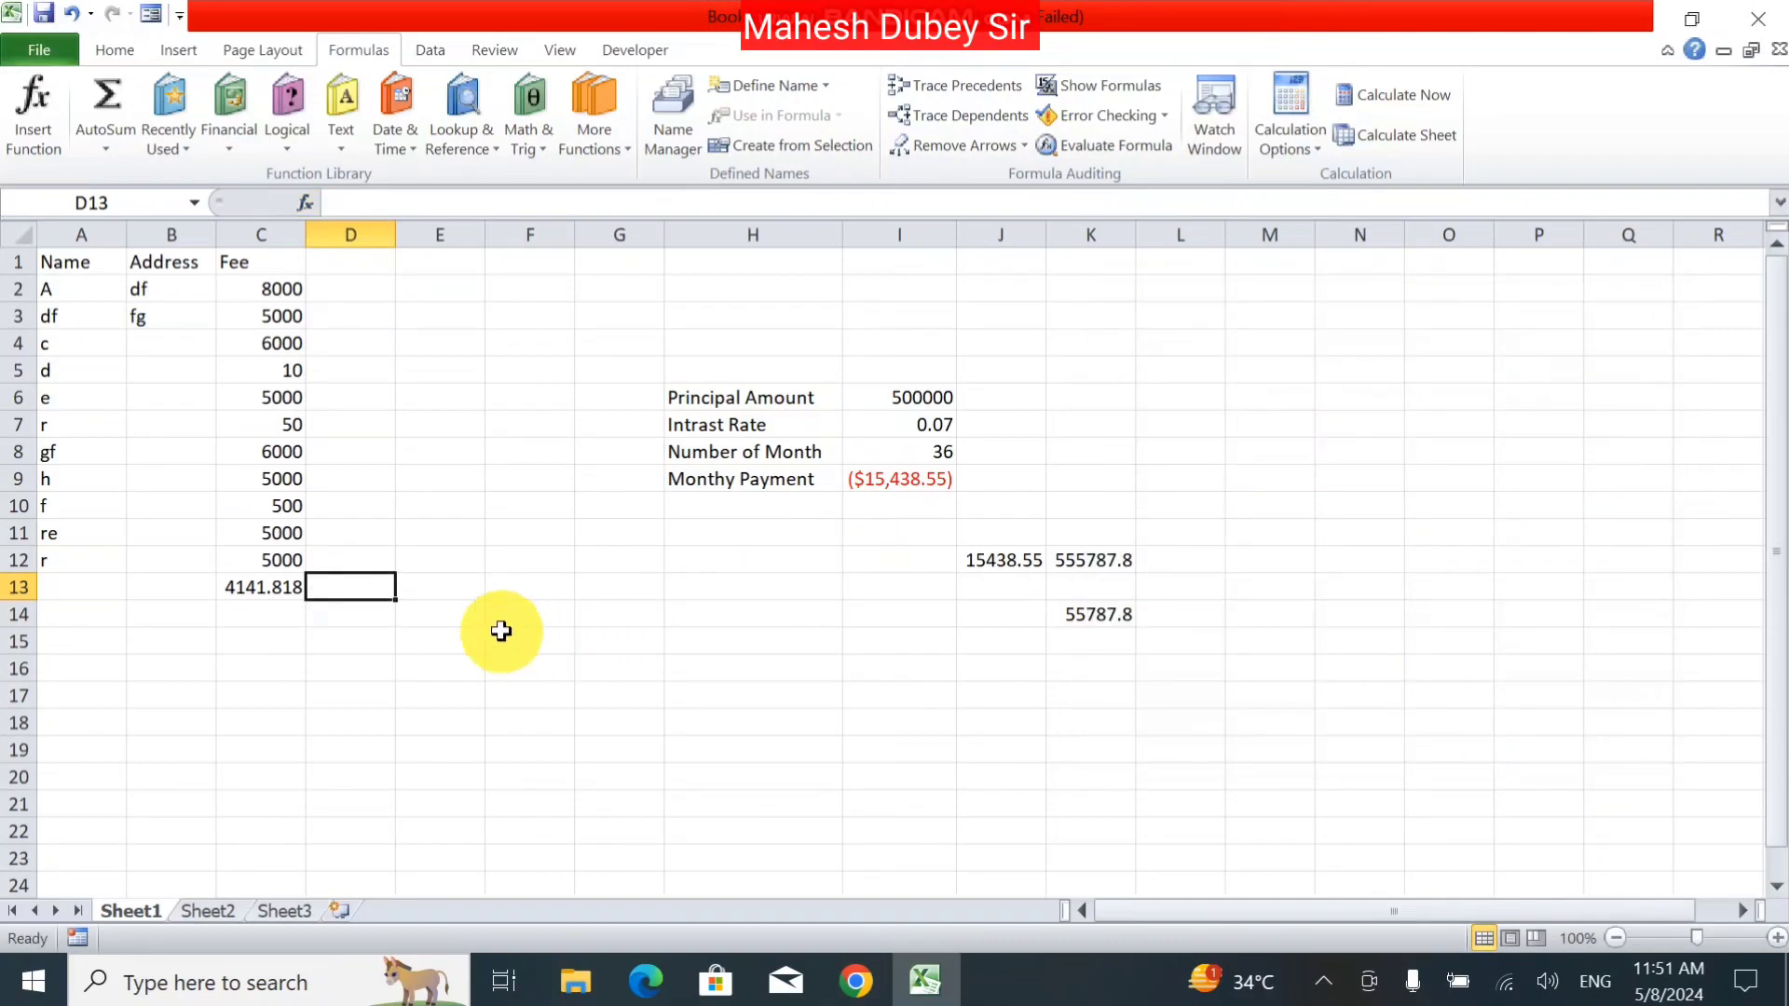
Step: Delete the AVERAGE formula from C13
click(266, 590)
key(Delete)
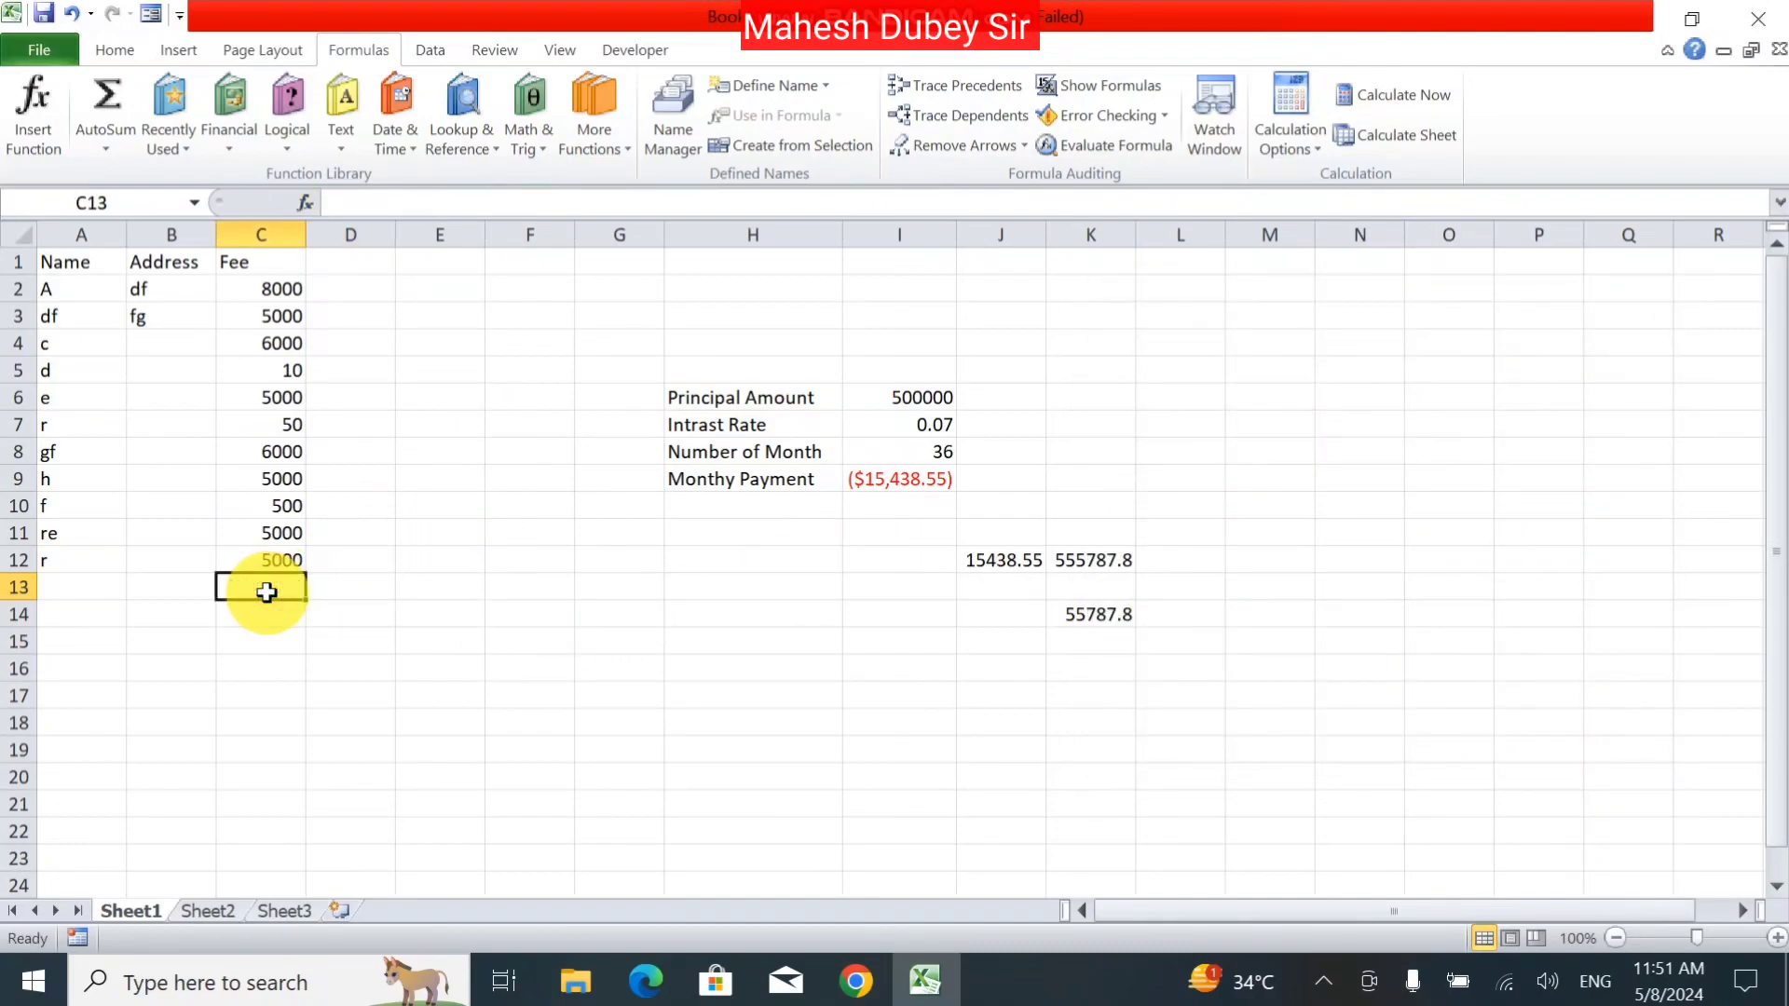
click(346, 290)
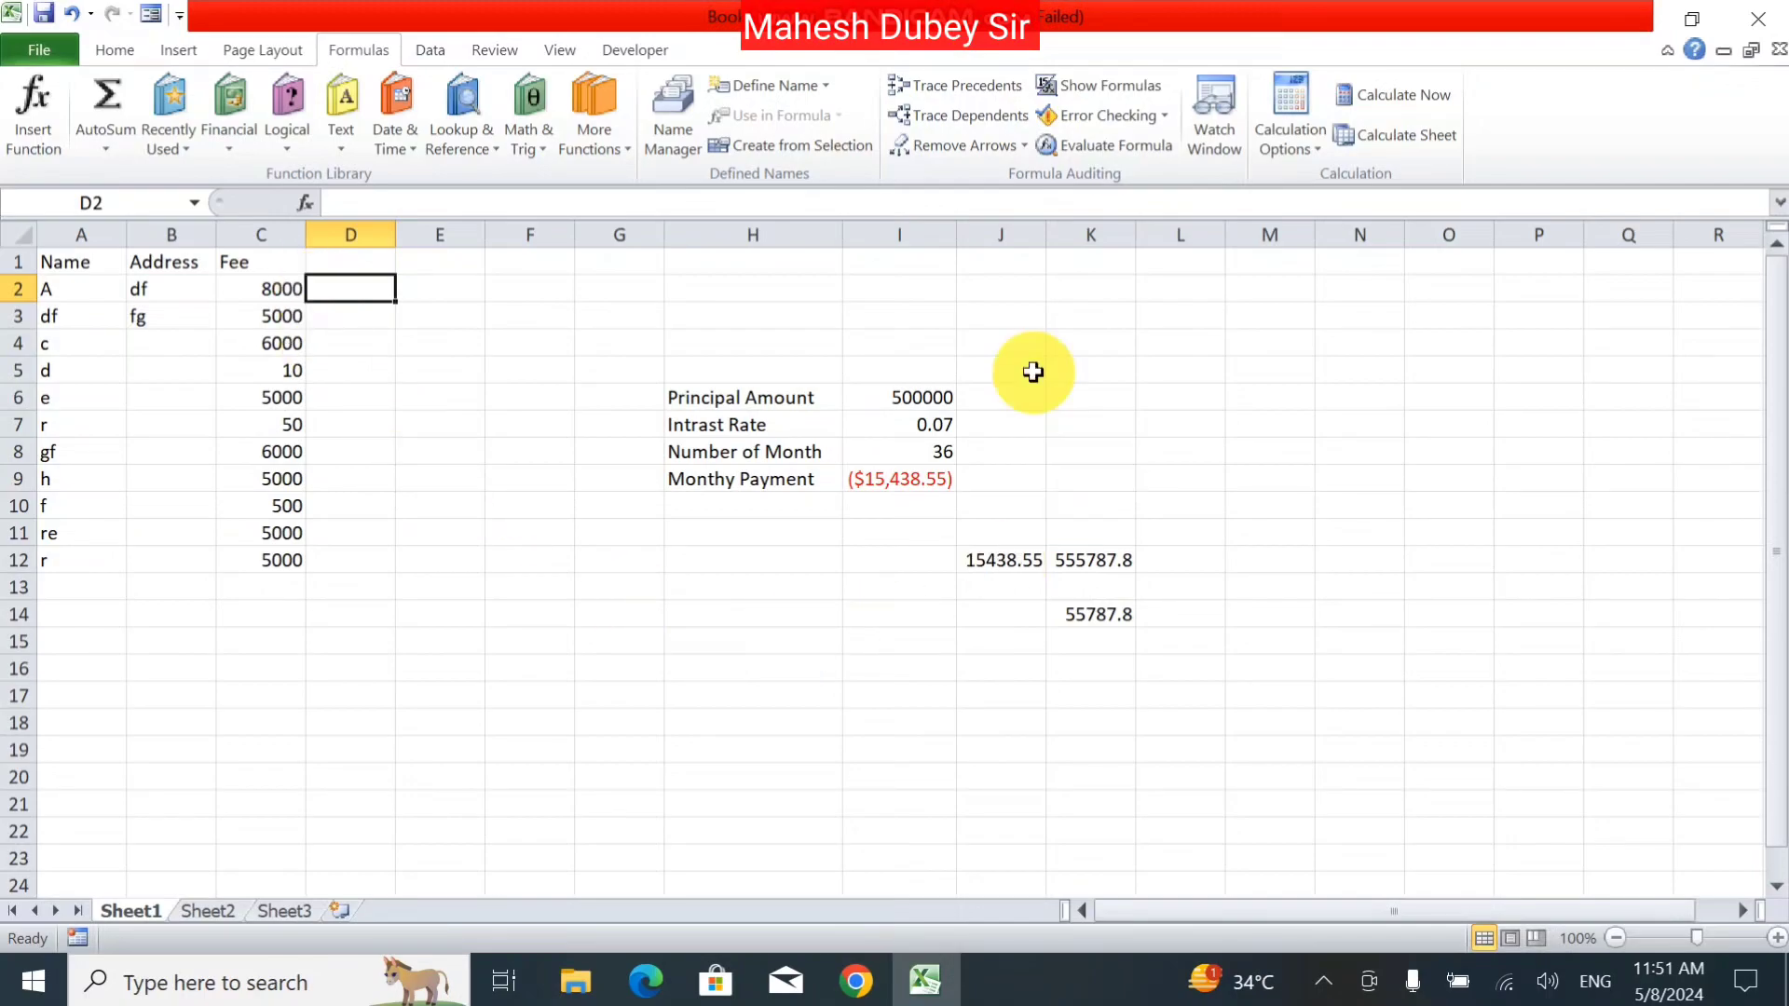
click(243, 719)
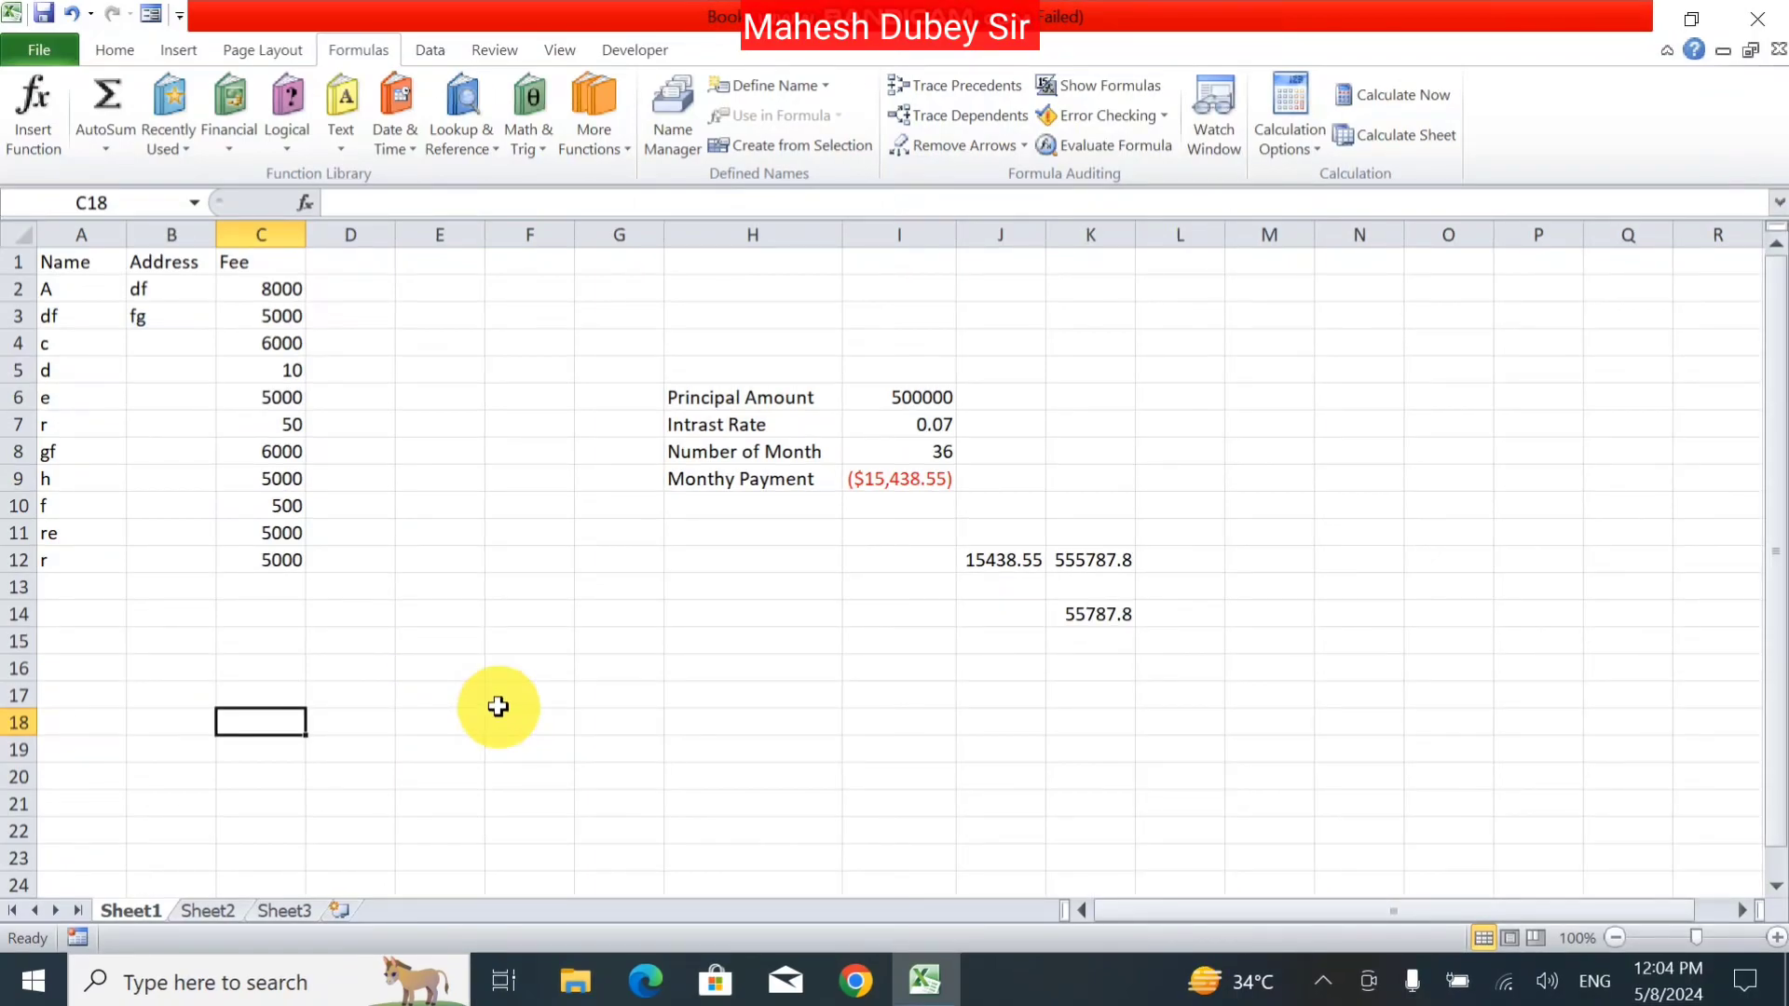
Step: On Sheet2, enter =IF(B2>17,"Voter","Non_Voter") in C2
click(210, 910)
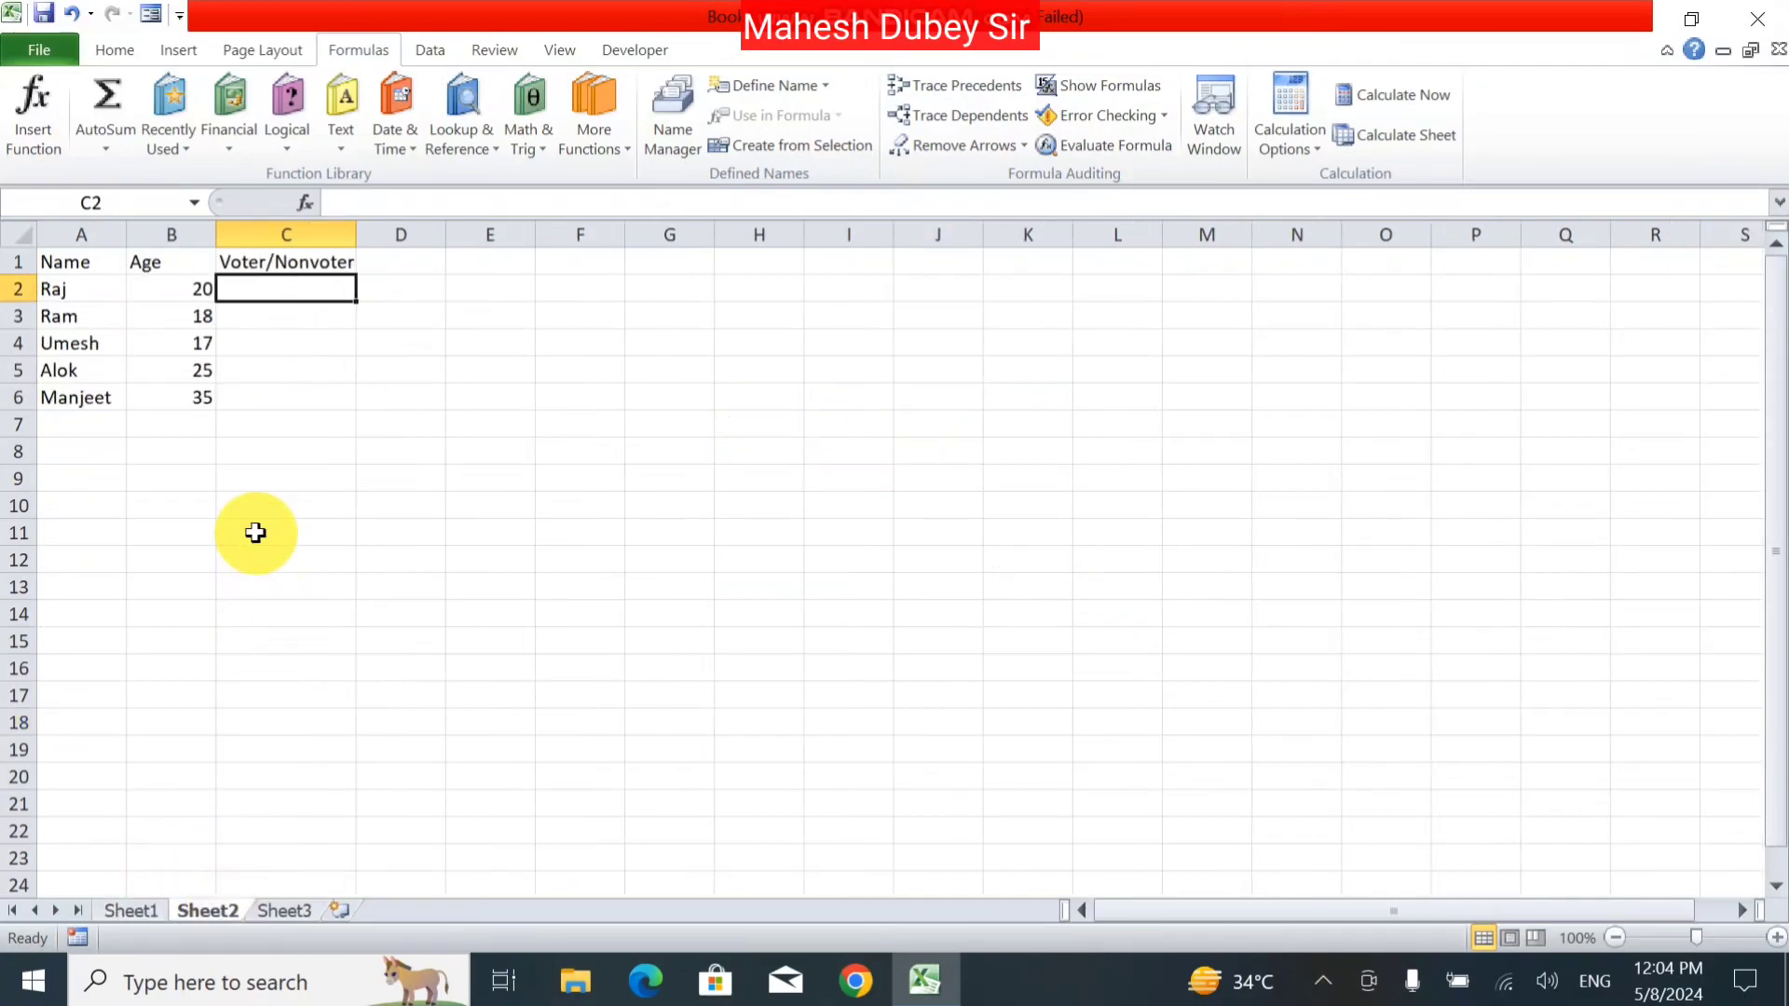
click(121, 260)
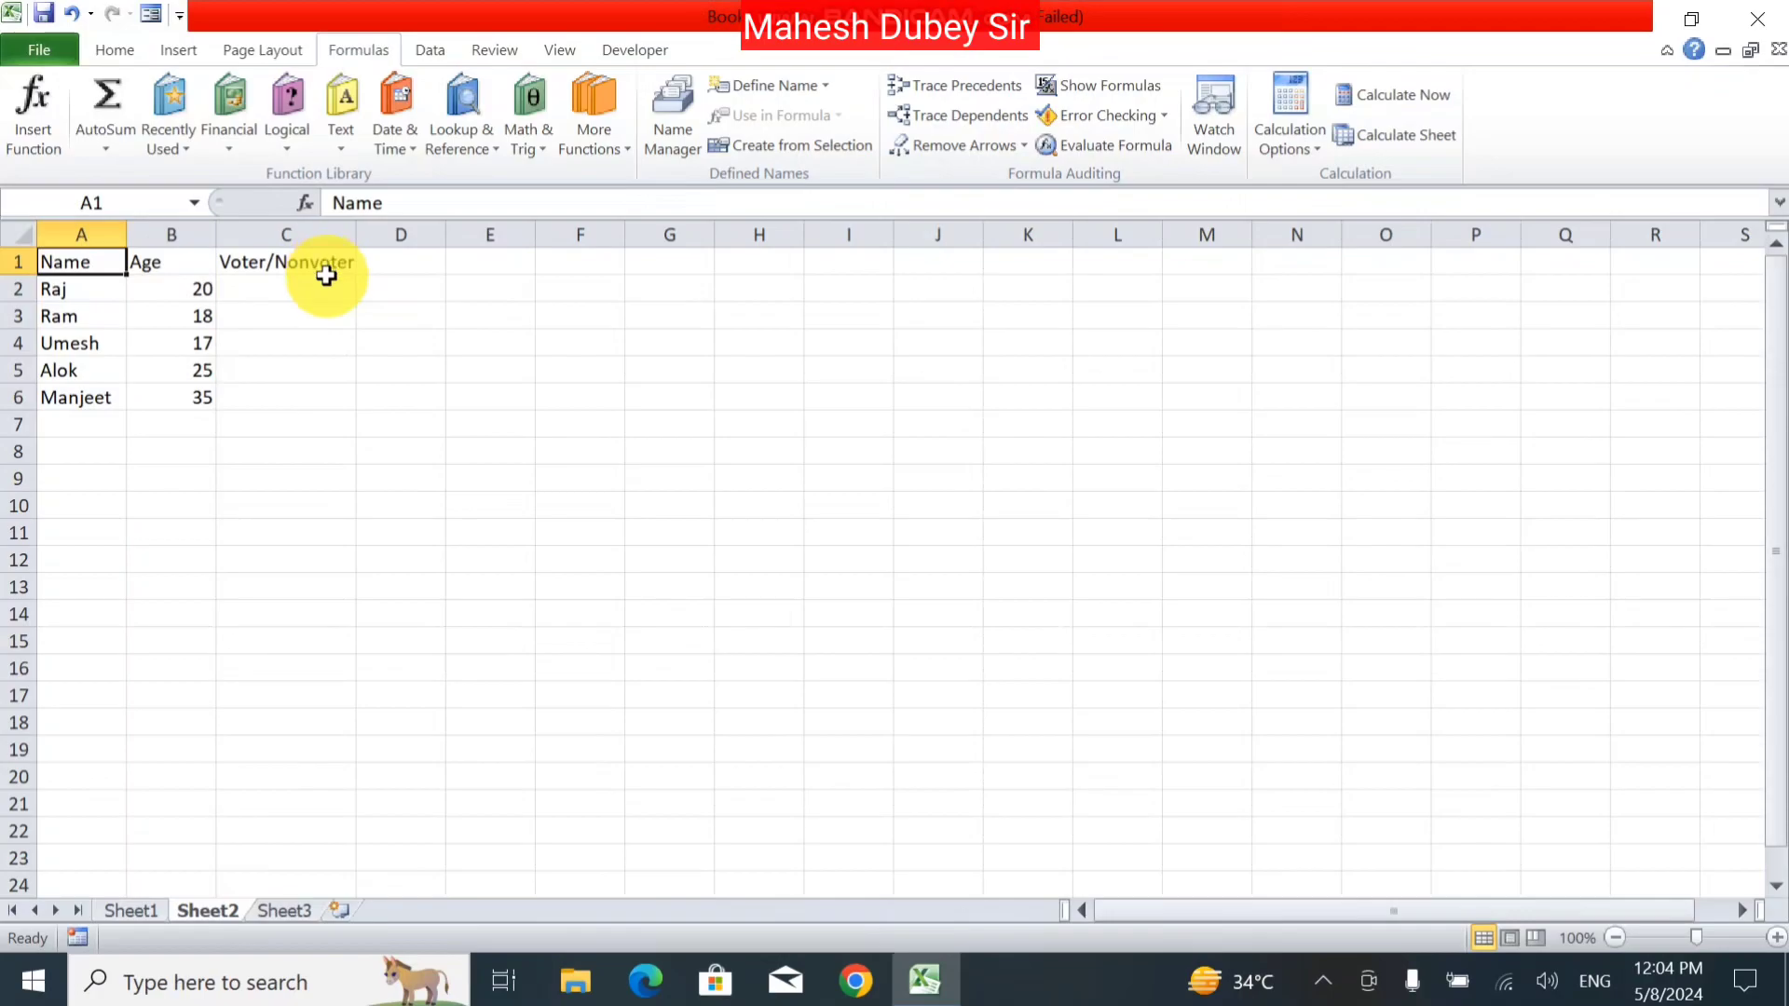
click(290, 288)
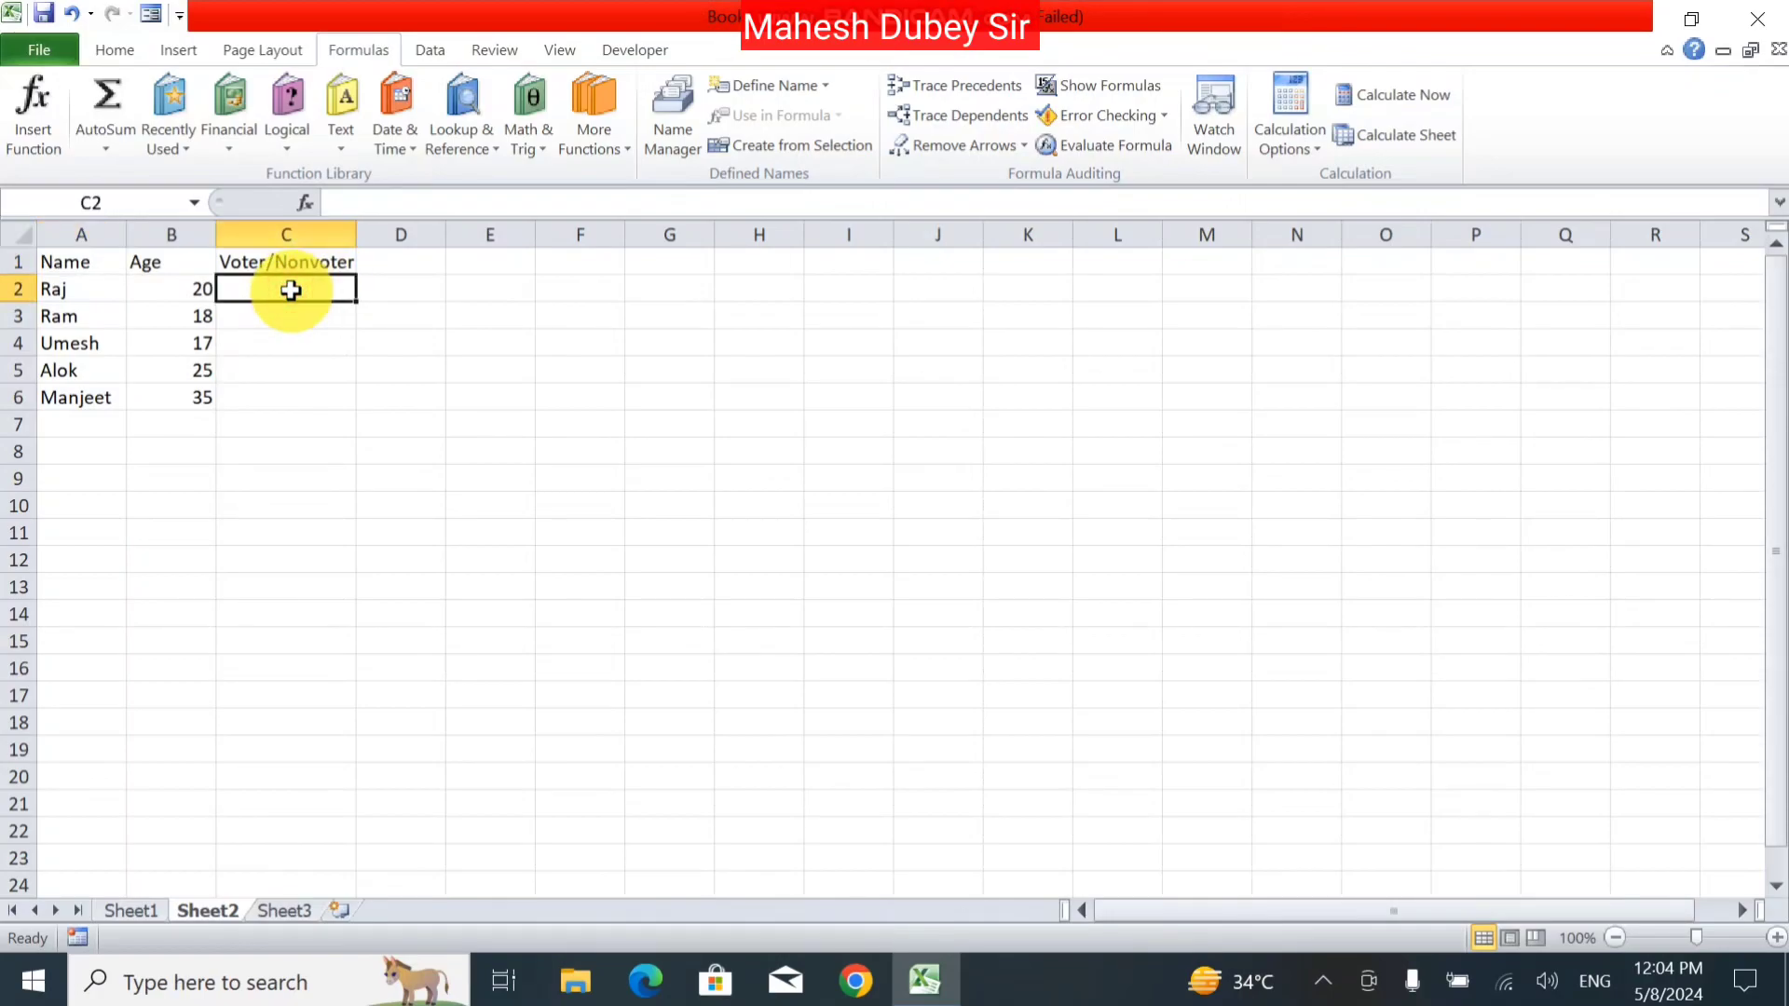
text(=i)
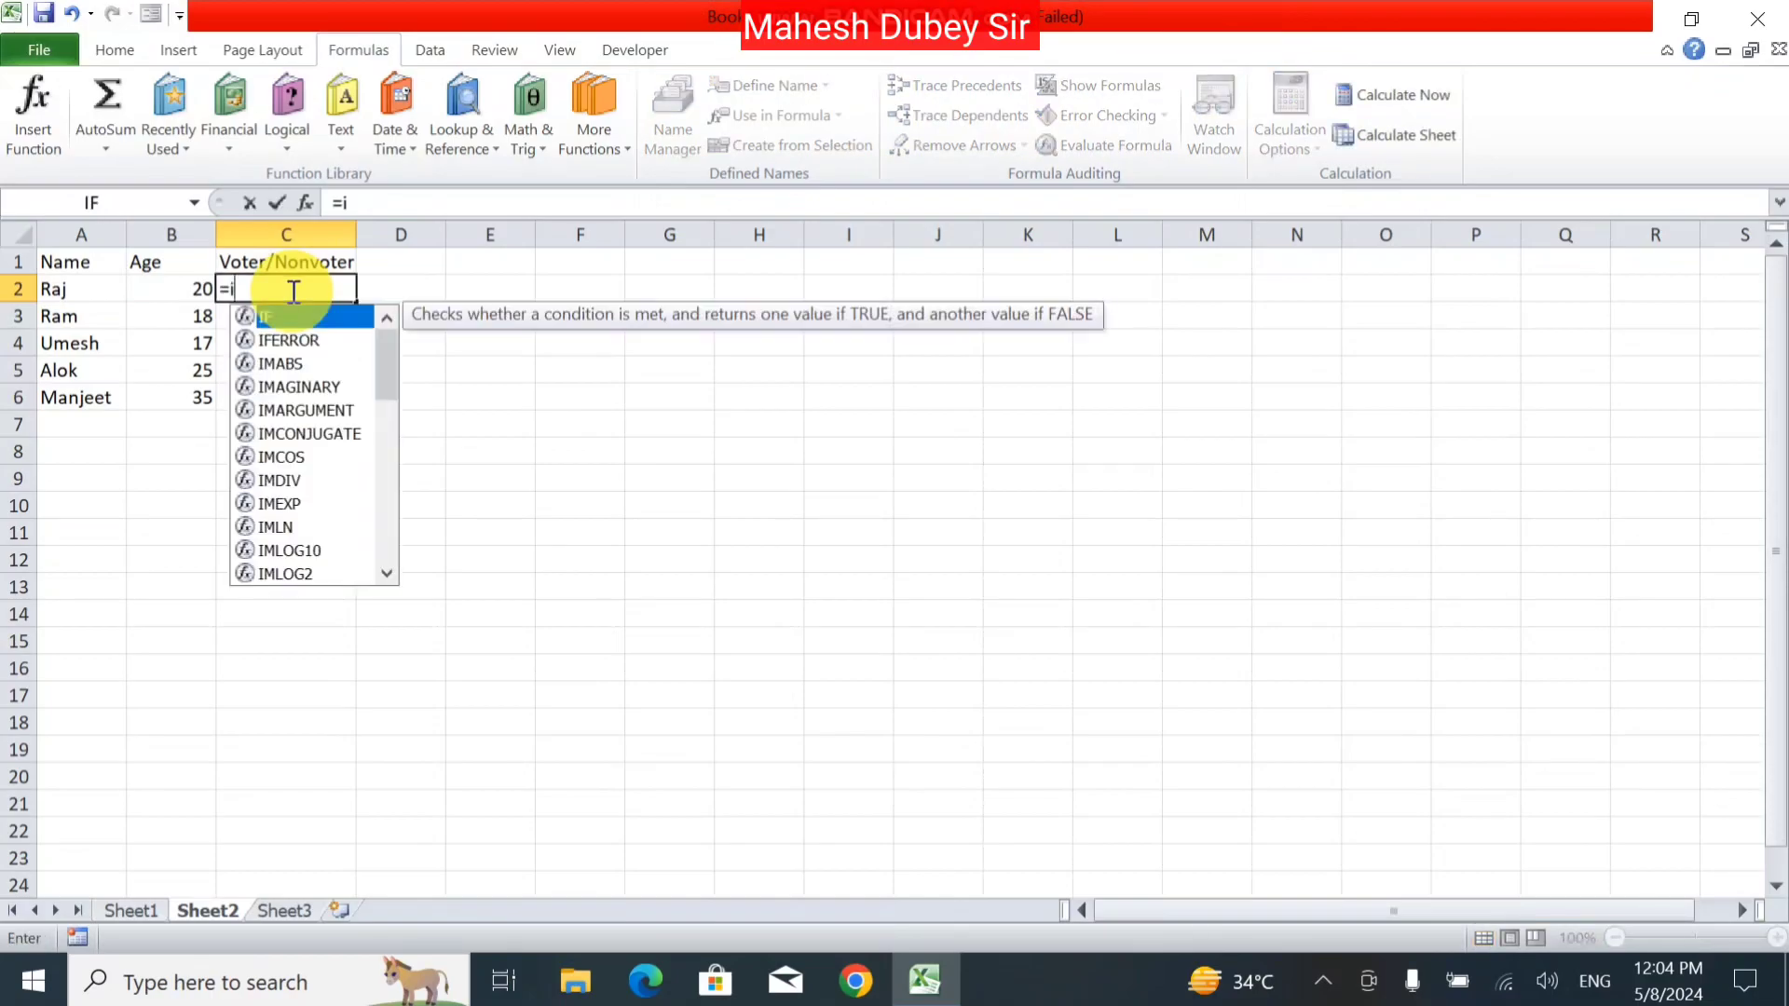
text(f()
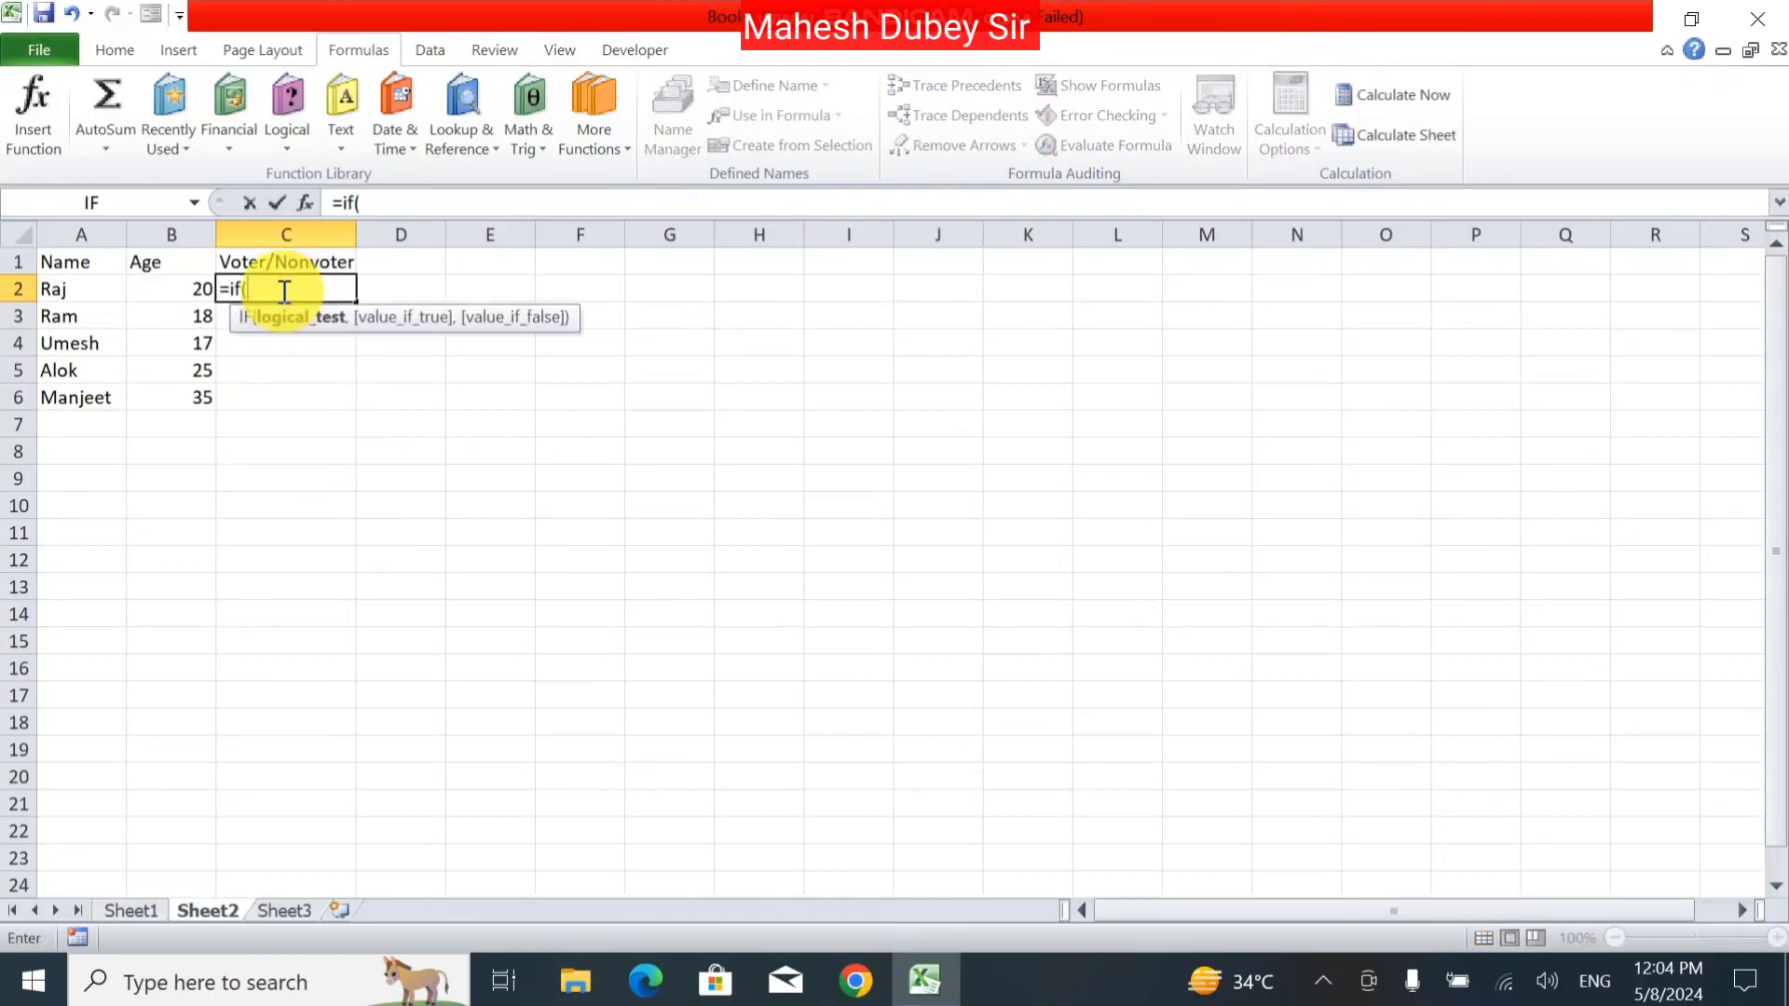
click(158, 292)
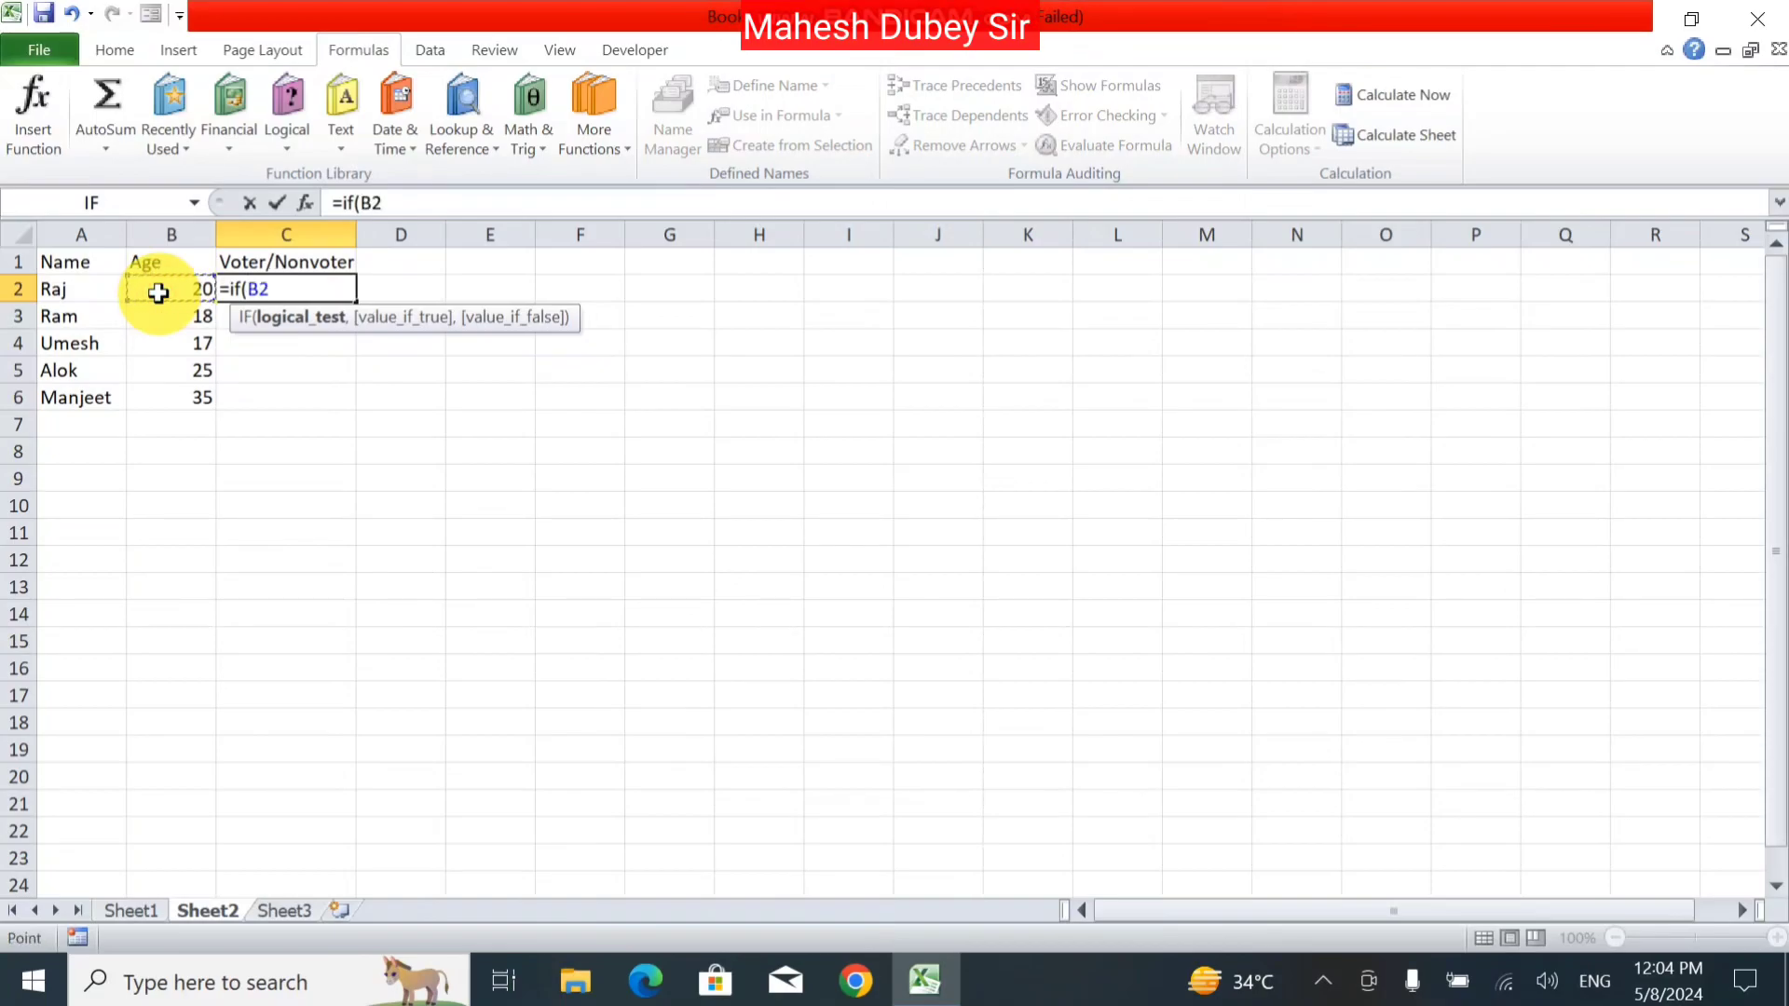
text(>)
text(1)
text(7)
text(,)
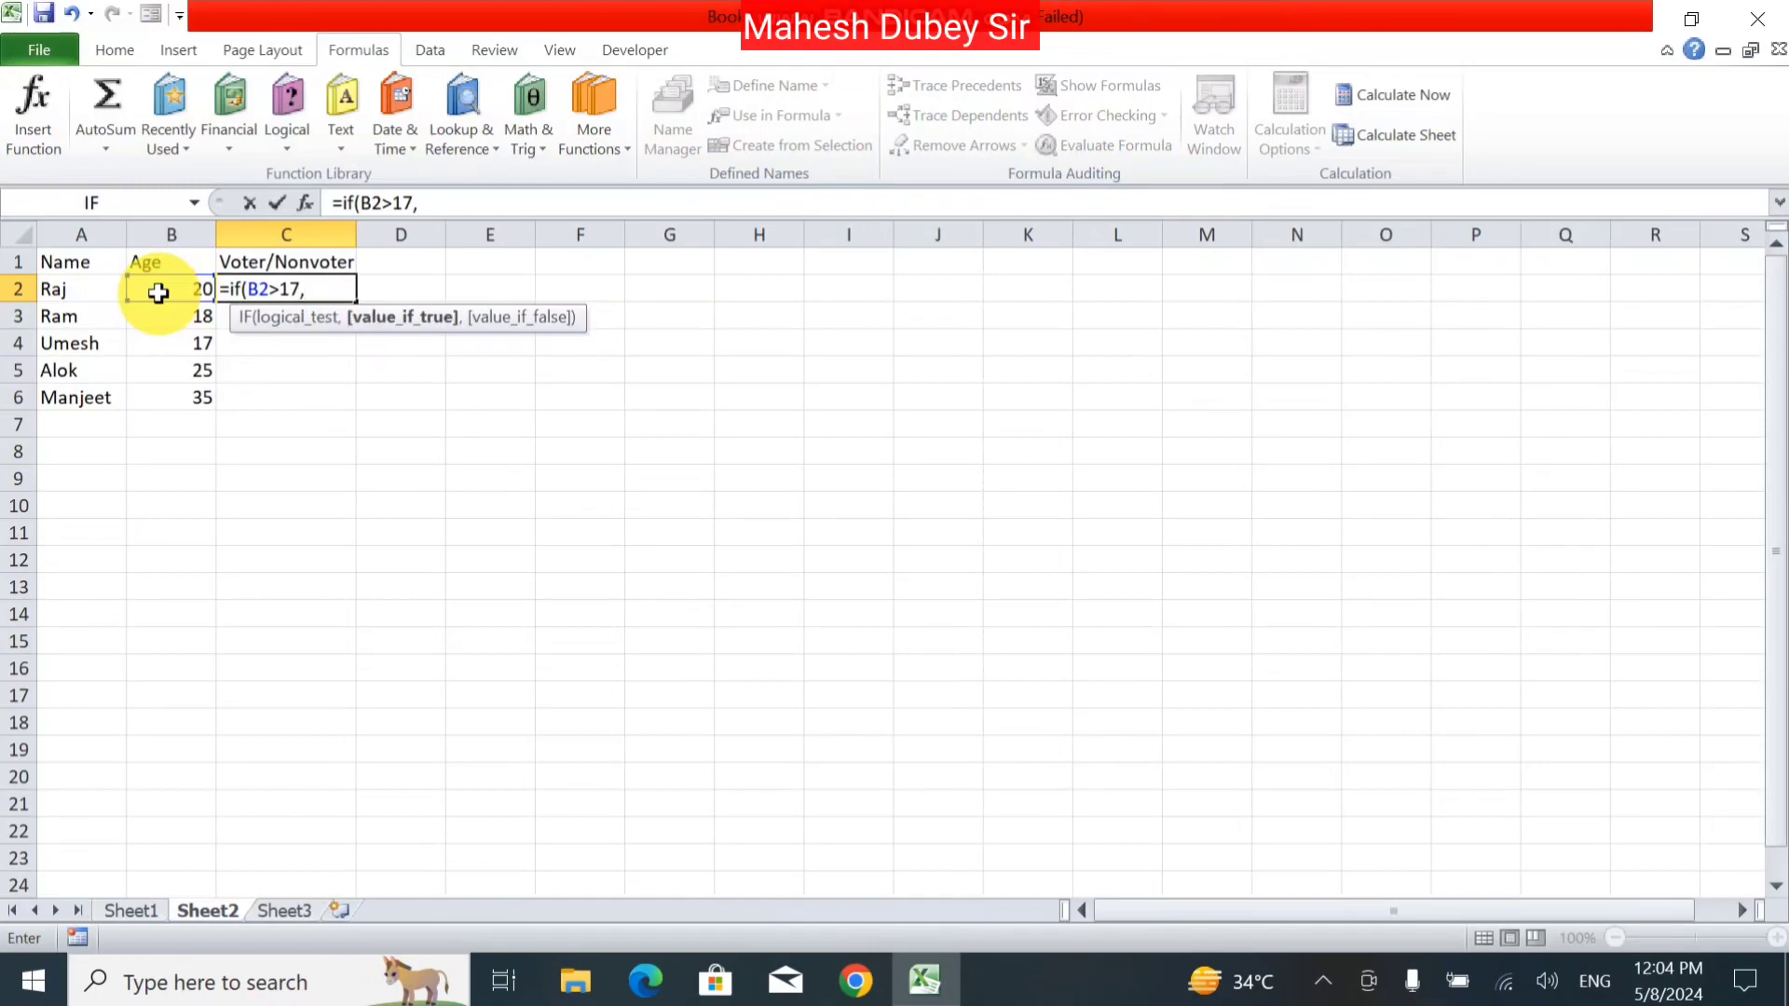
text(")
text(Voter")
text(,")
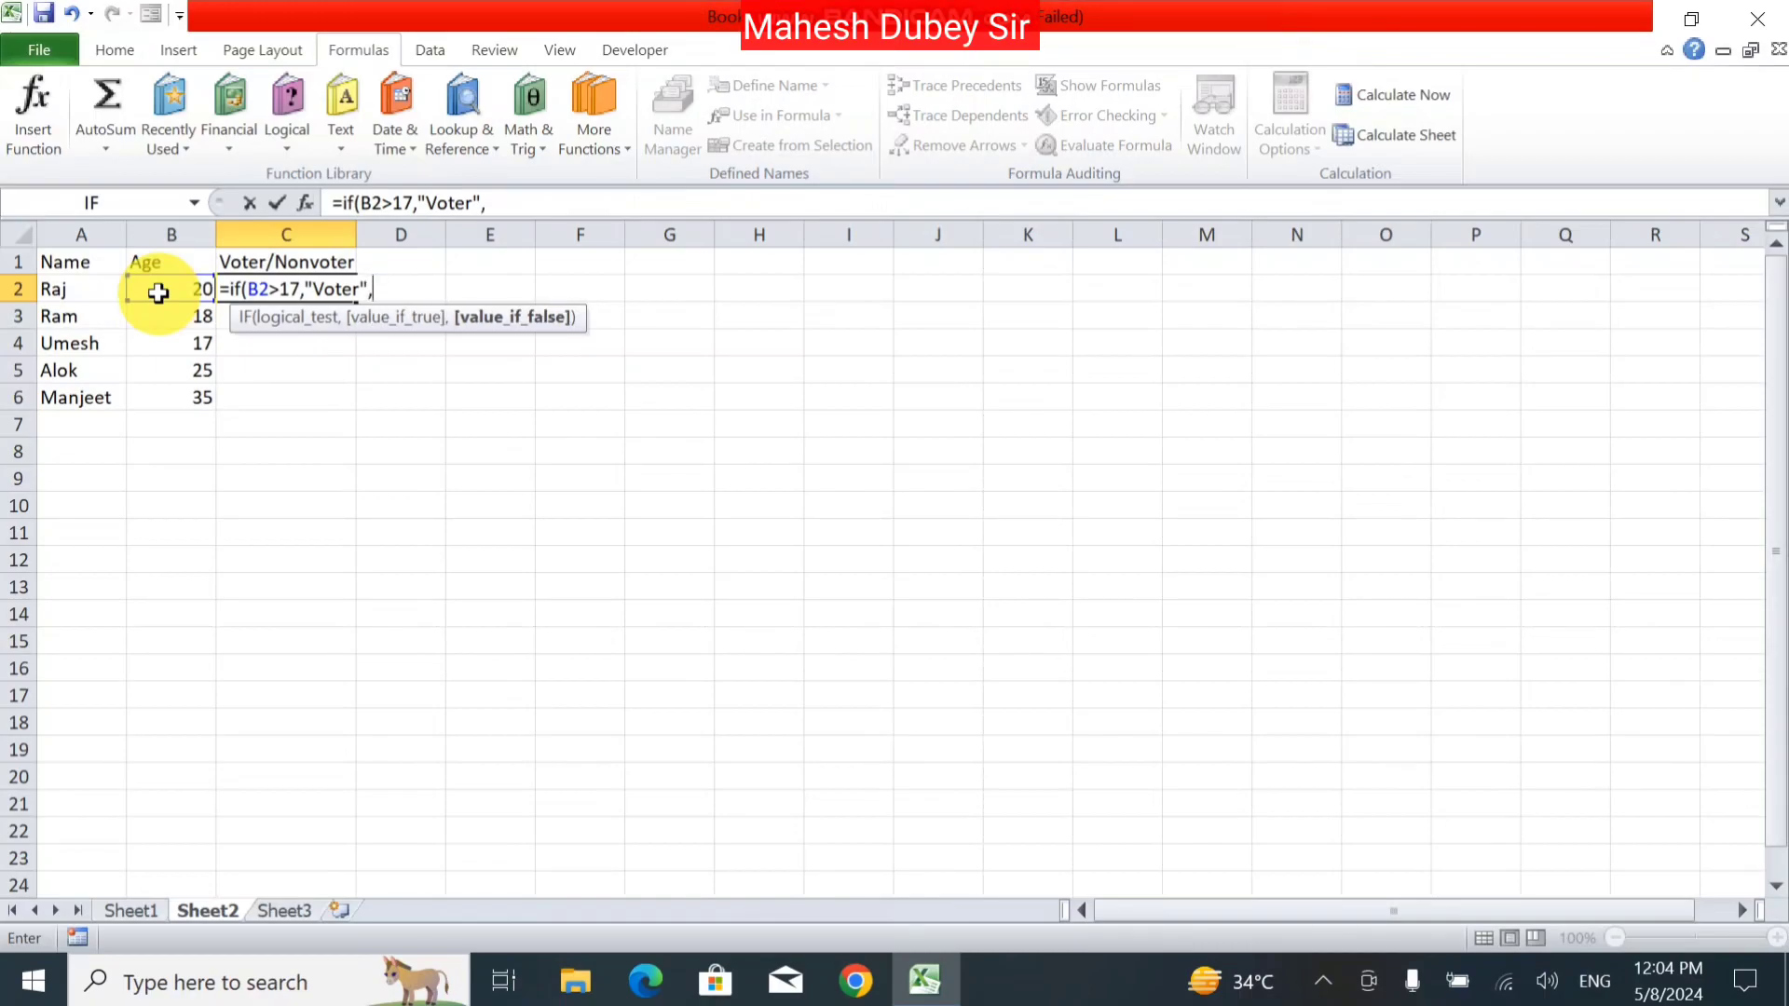
text(No)
text(n_V)
text(oter")
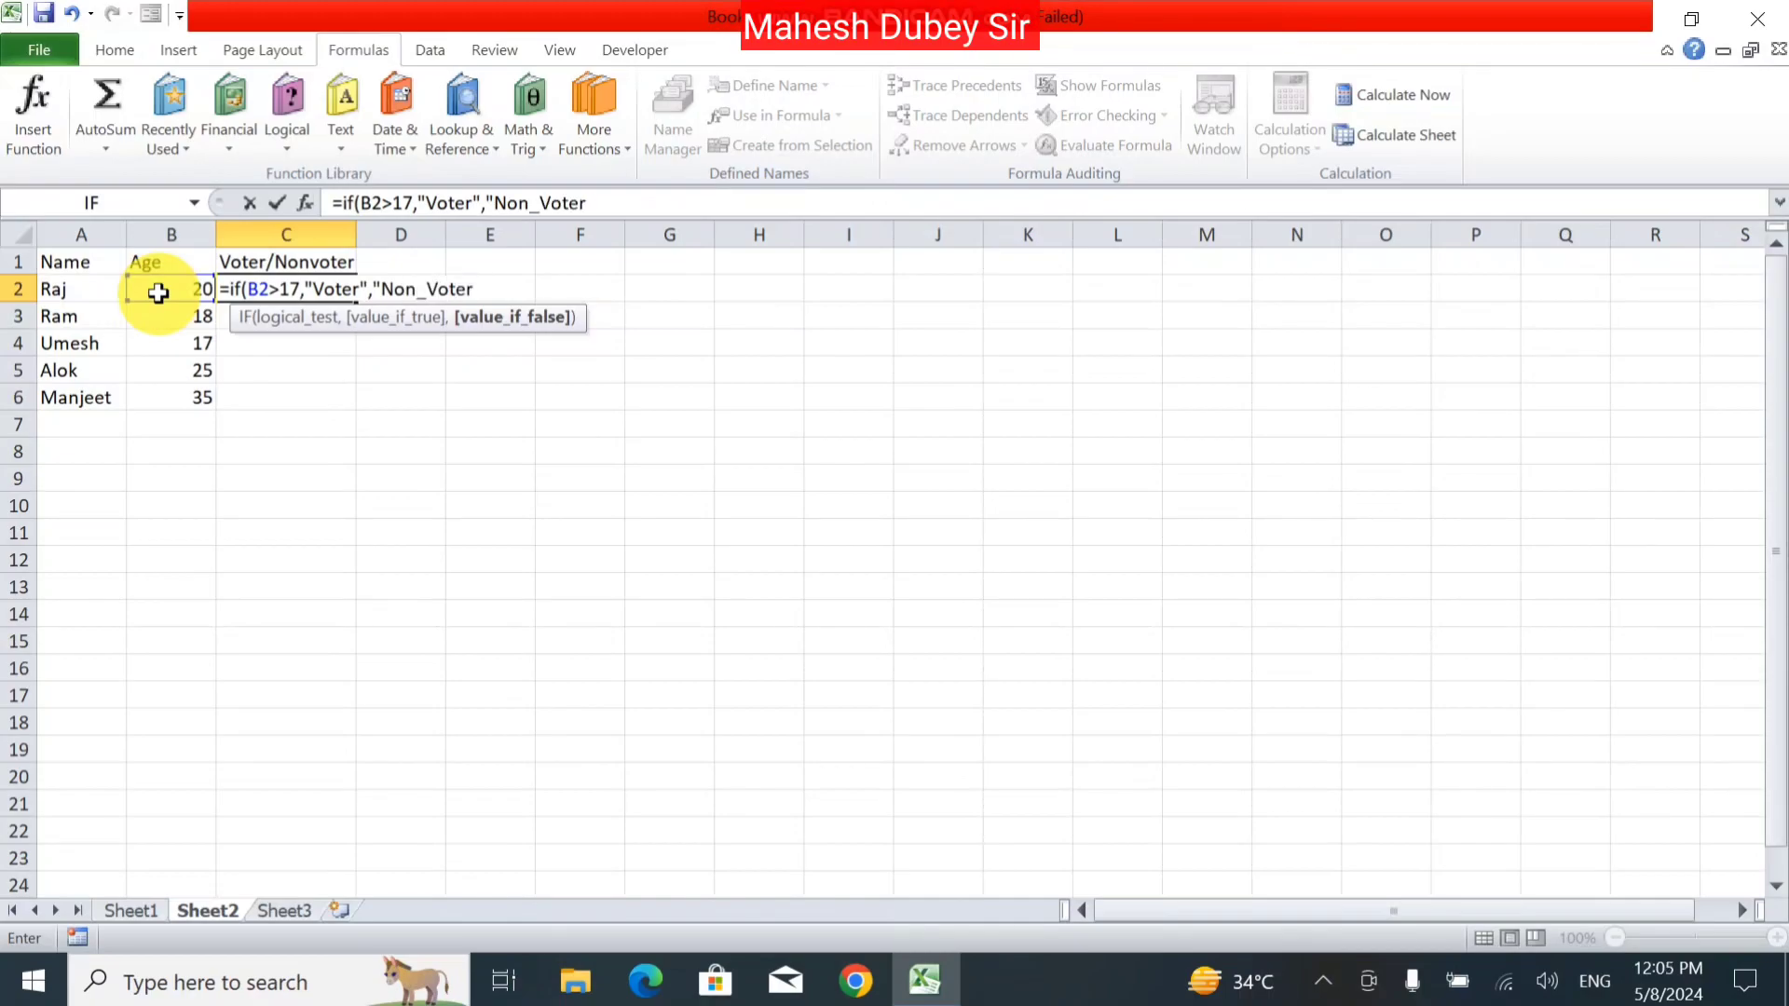
text())
key(Return)
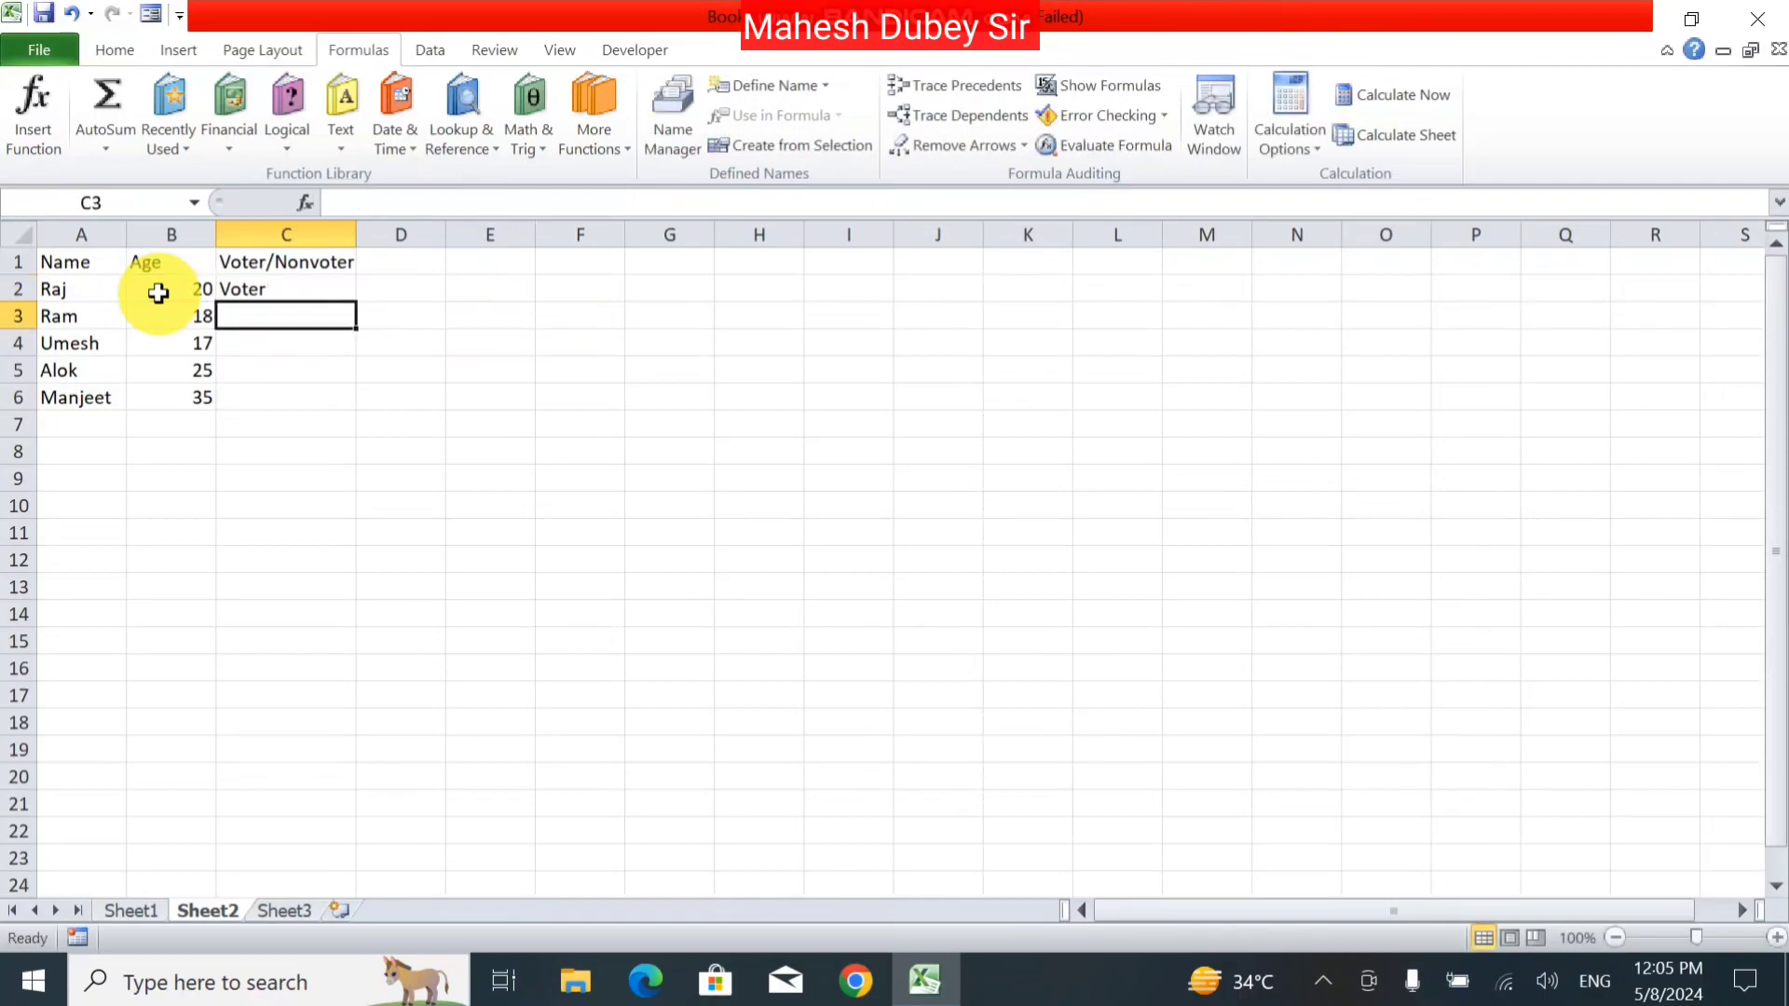
Step: Fill the C2 IF formula down through C6 and check the Voter/Non_Voter results
drag(352, 294, 350, 410)
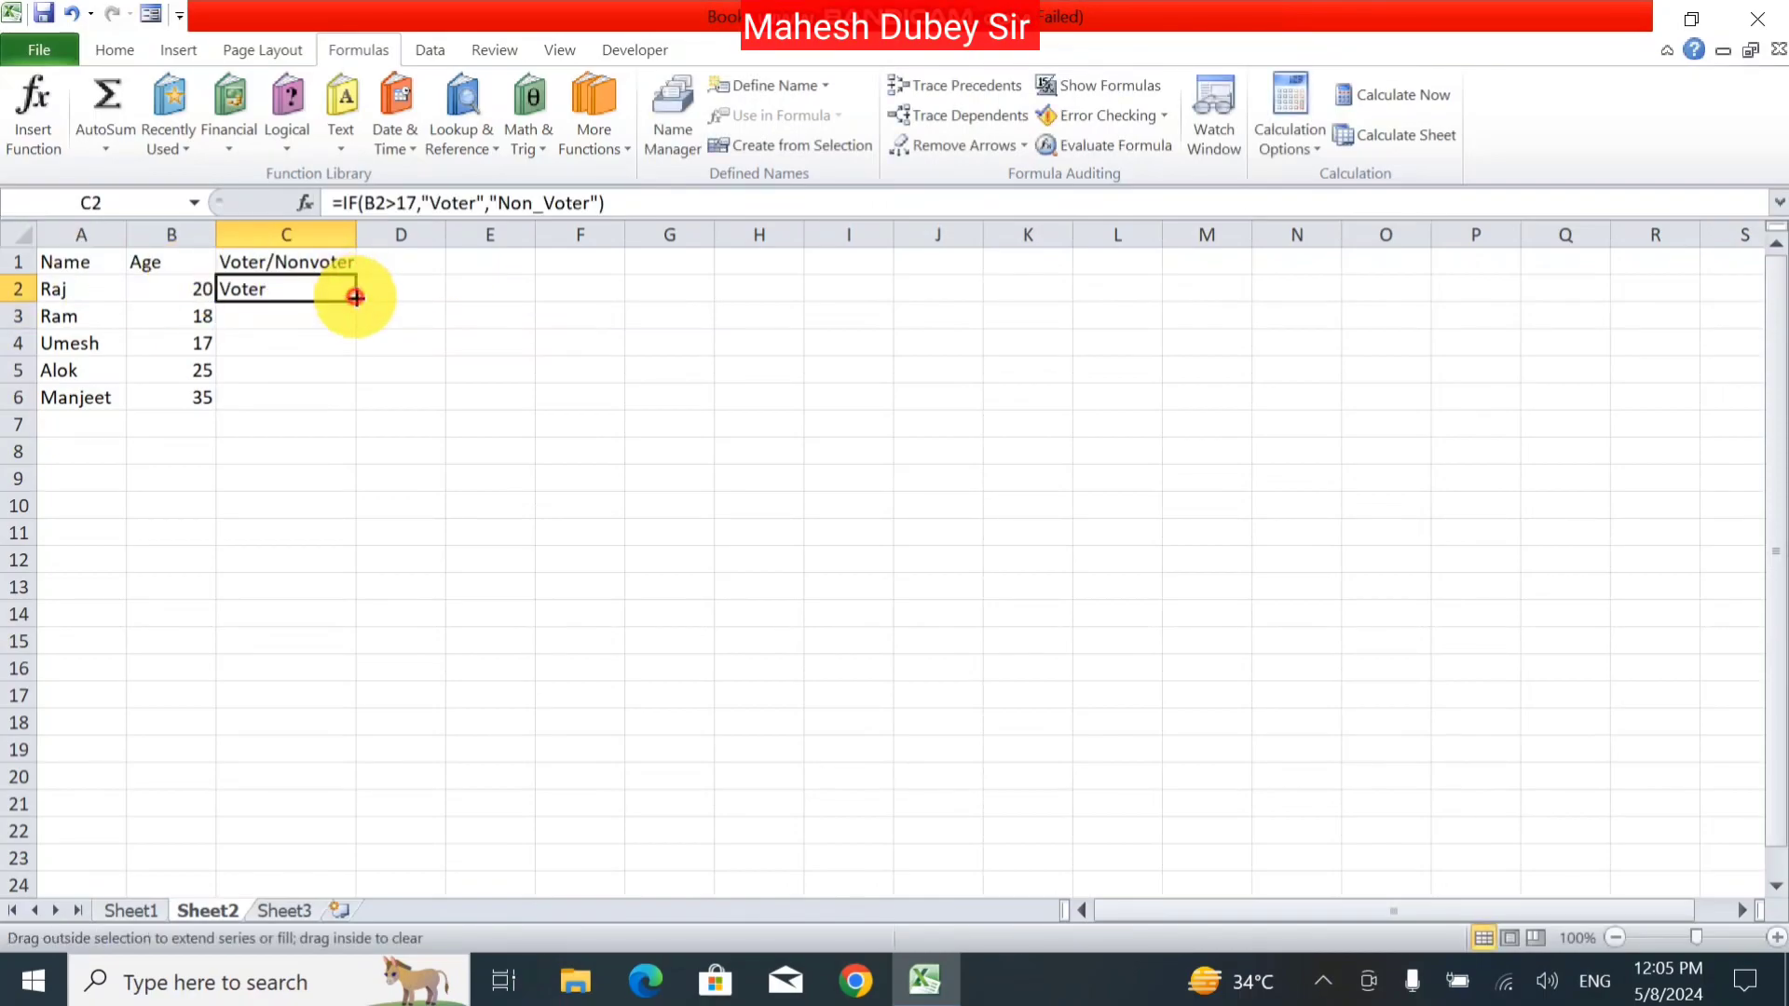
click(293, 313)
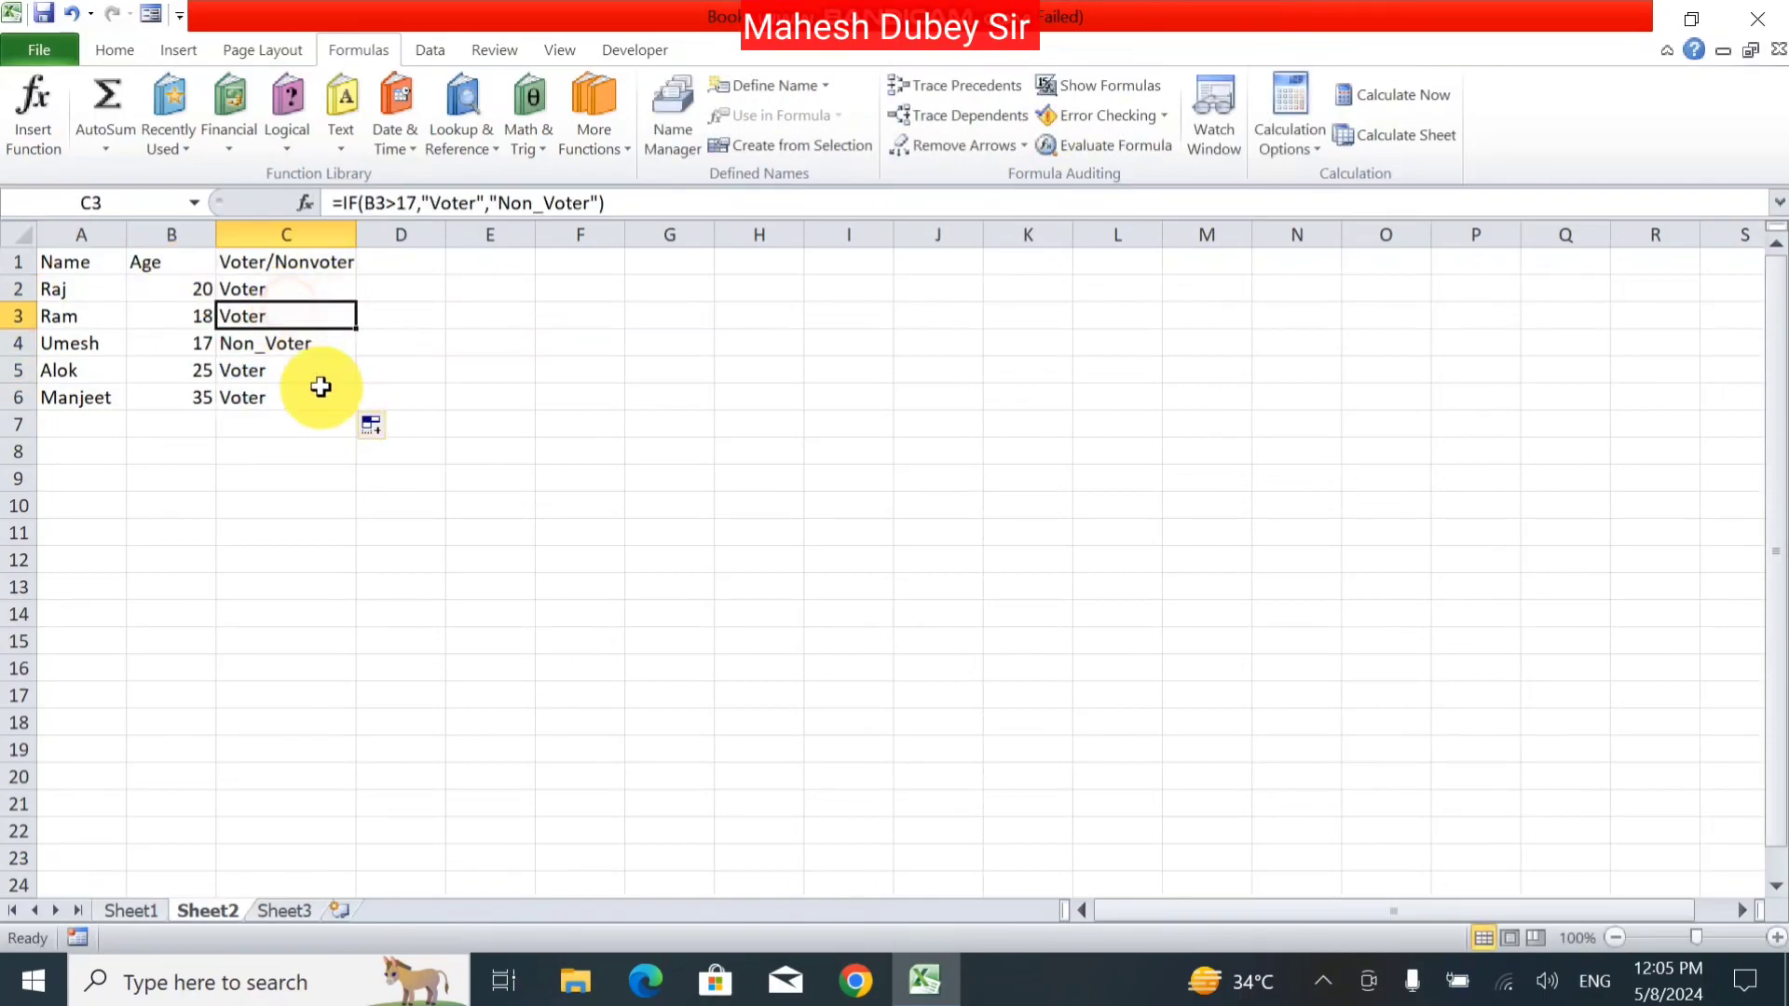
key(Down)
key(Down)
key(Down)
click(293, 350)
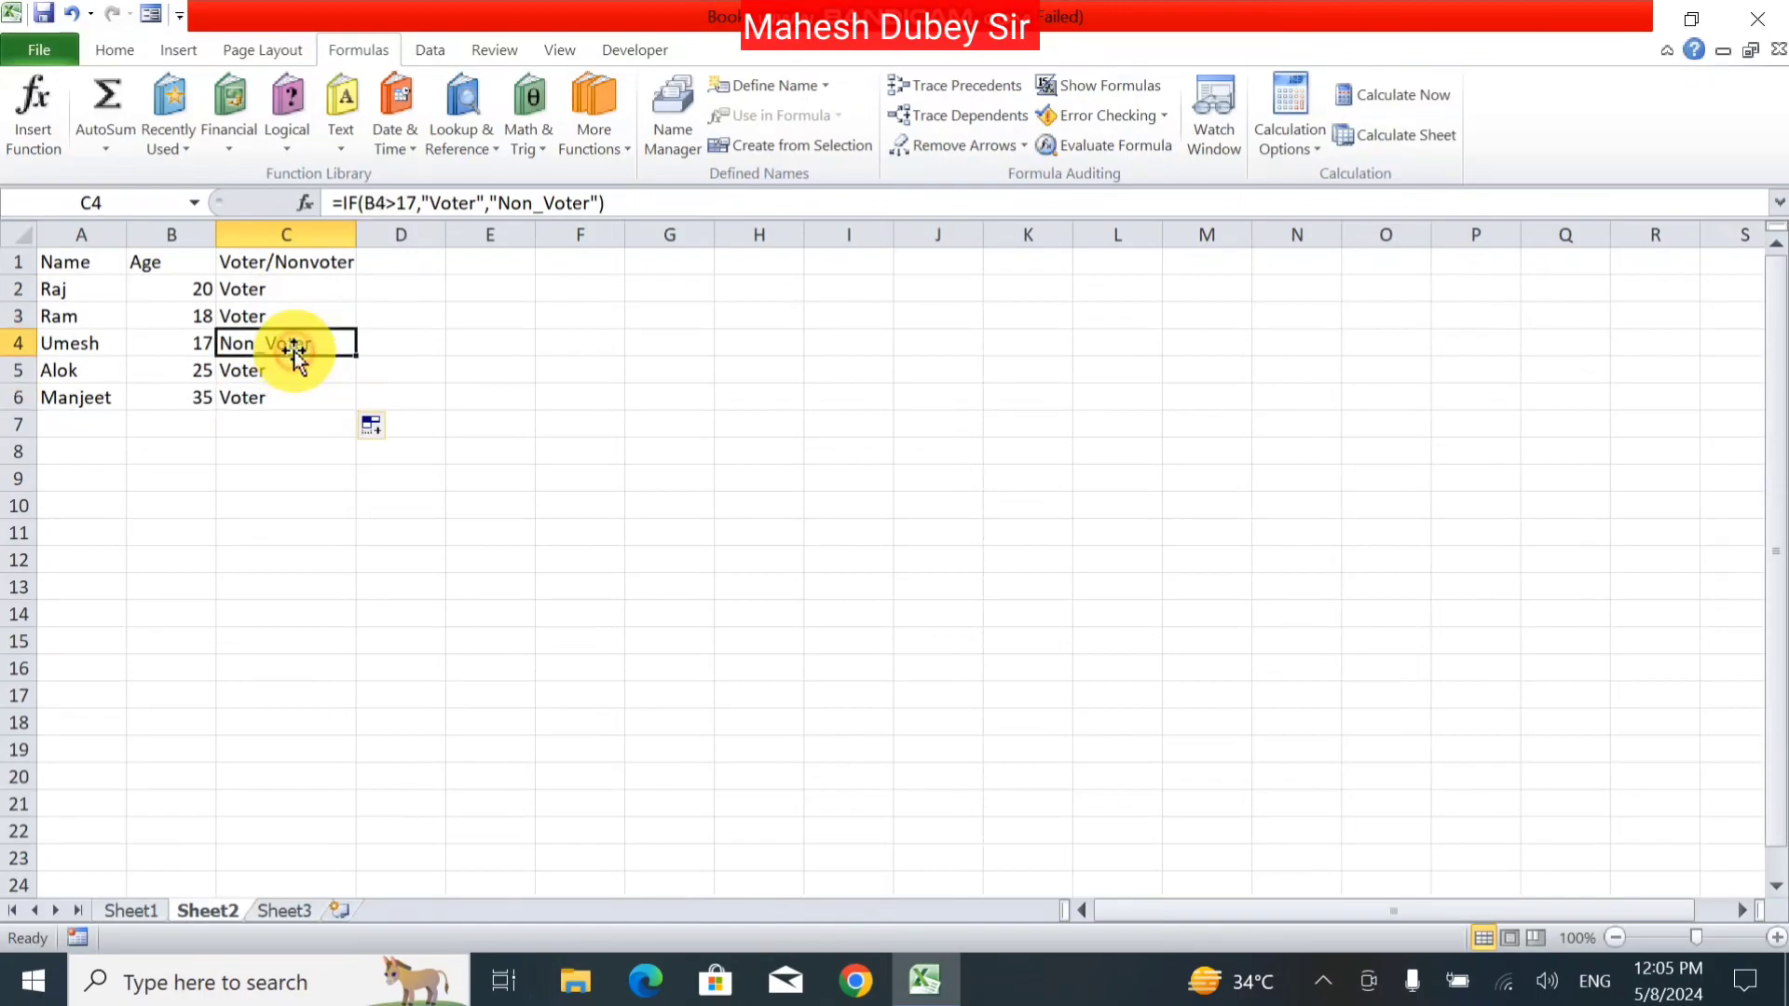
click(427, 318)
Step: Insert =HYPERLINK(Sheet1!C3,"Happy") into D3 on Sheet2
click(11, 119)
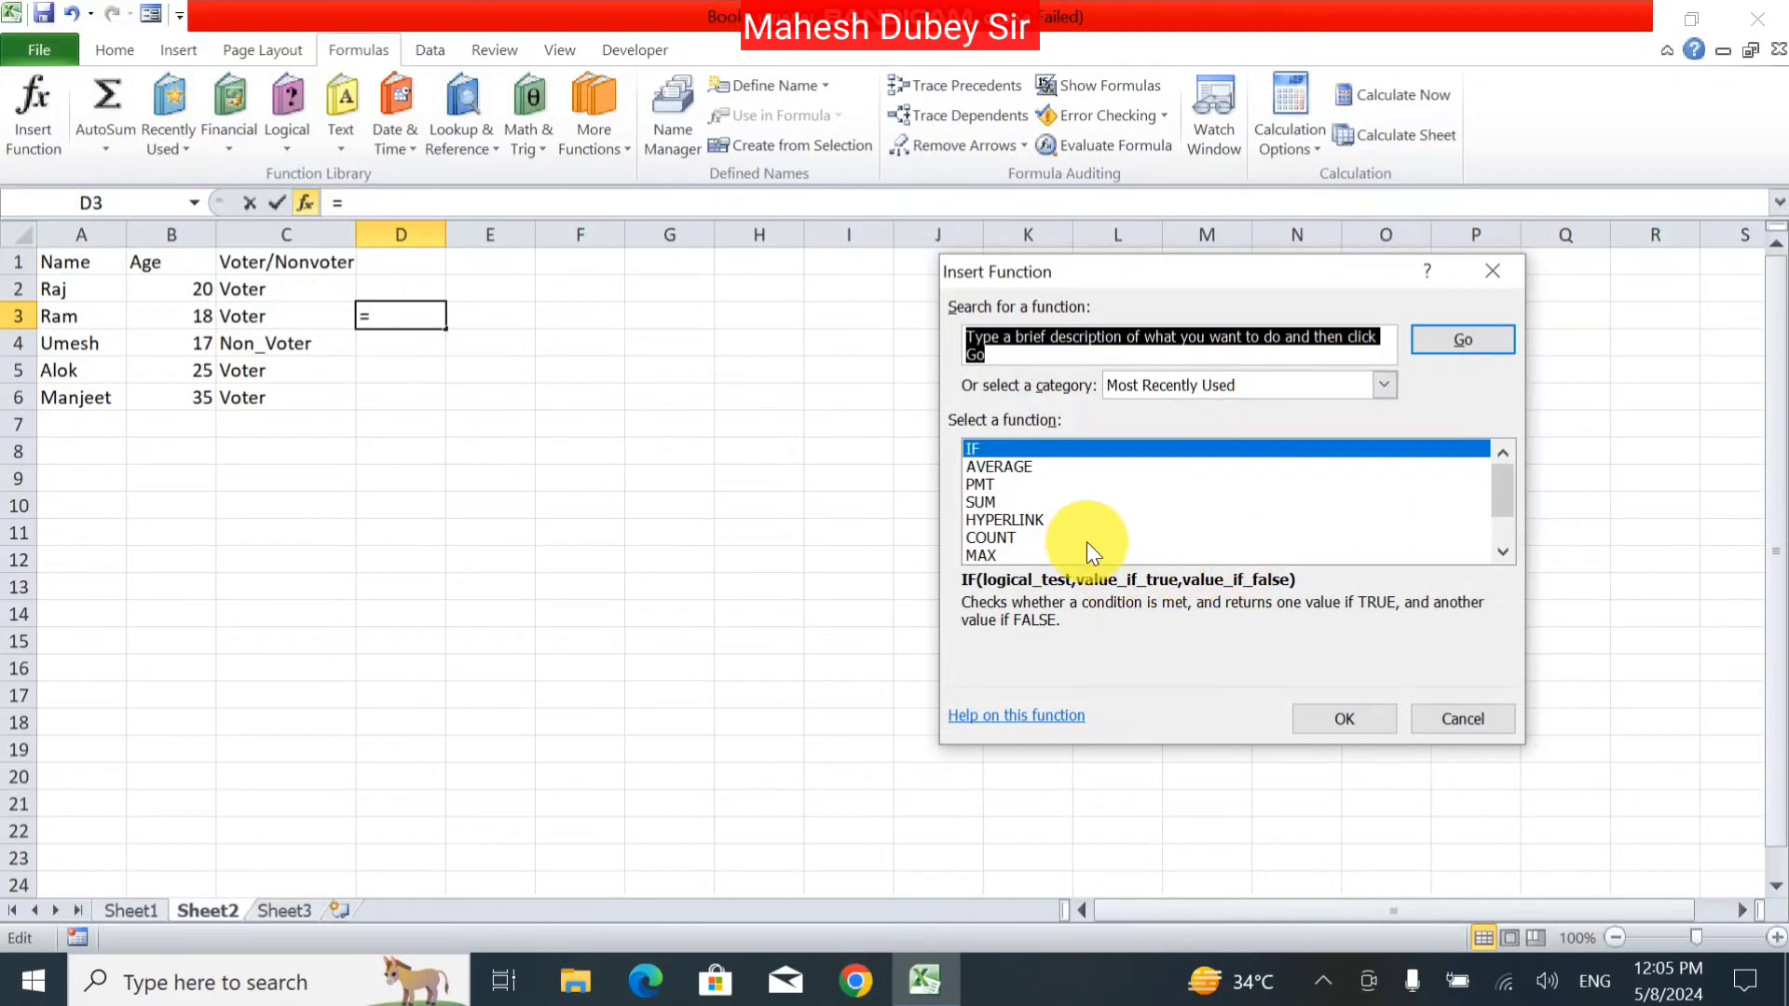
click(1014, 519)
click(1295, 717)
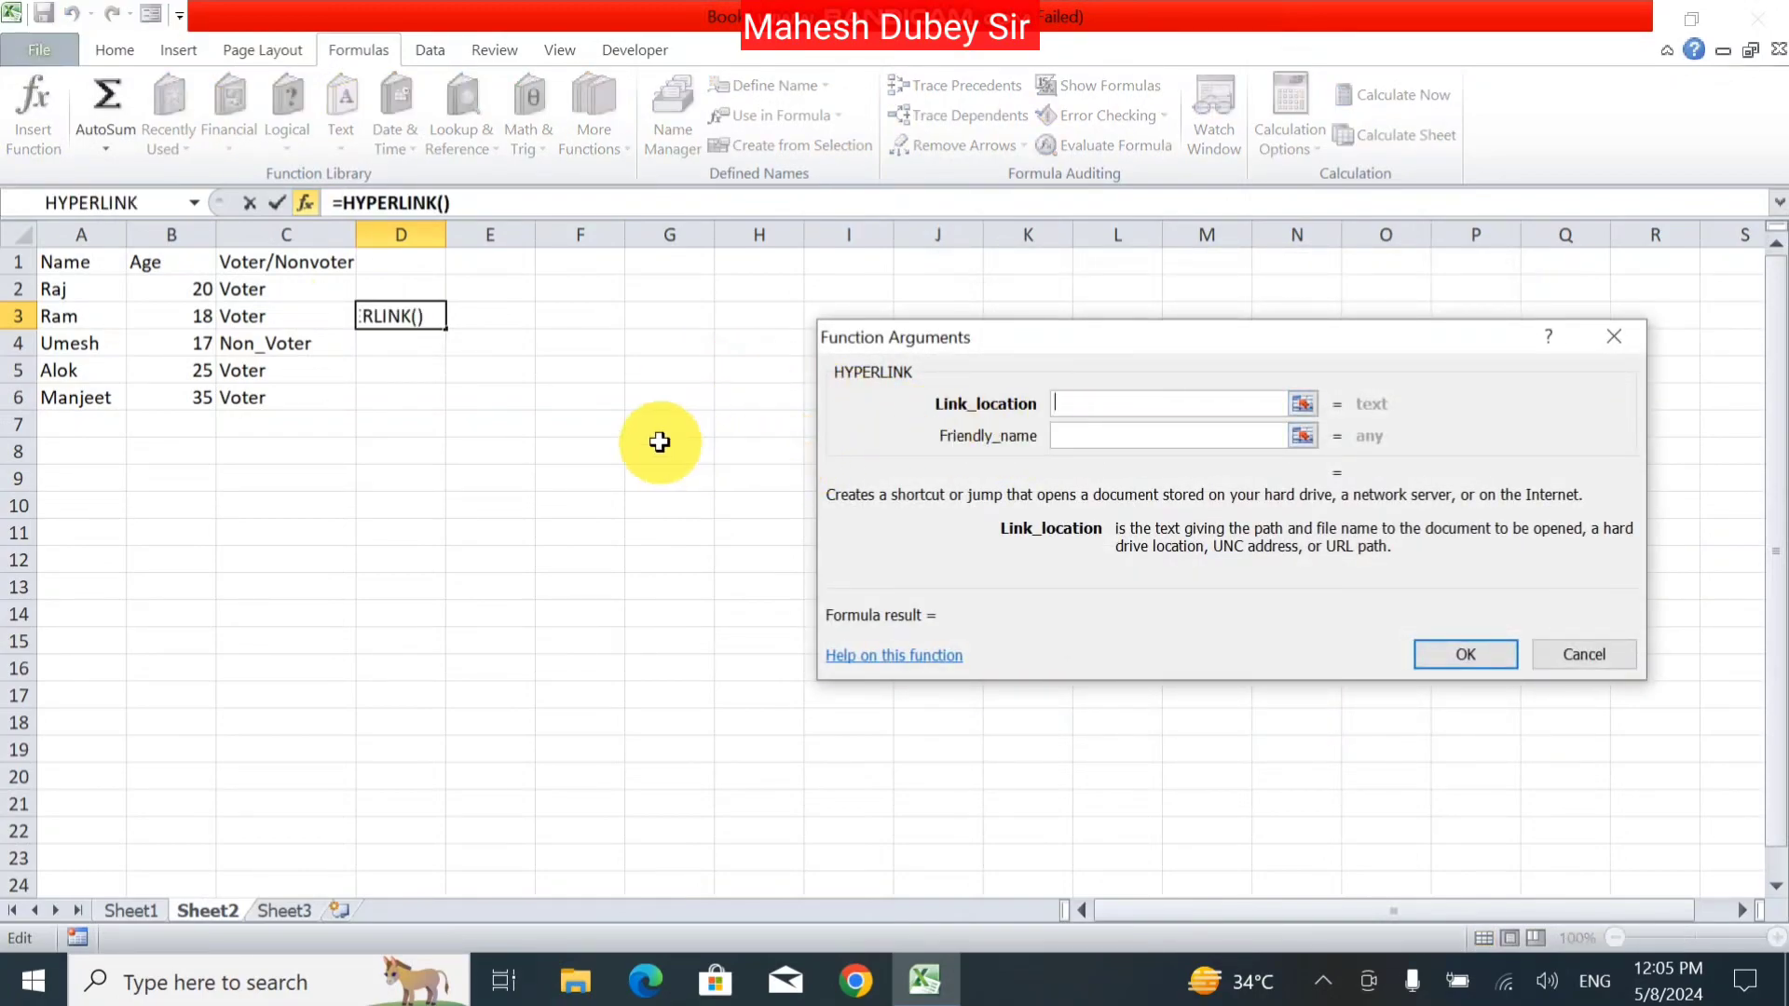
click(128, 910)
click(280, 314)
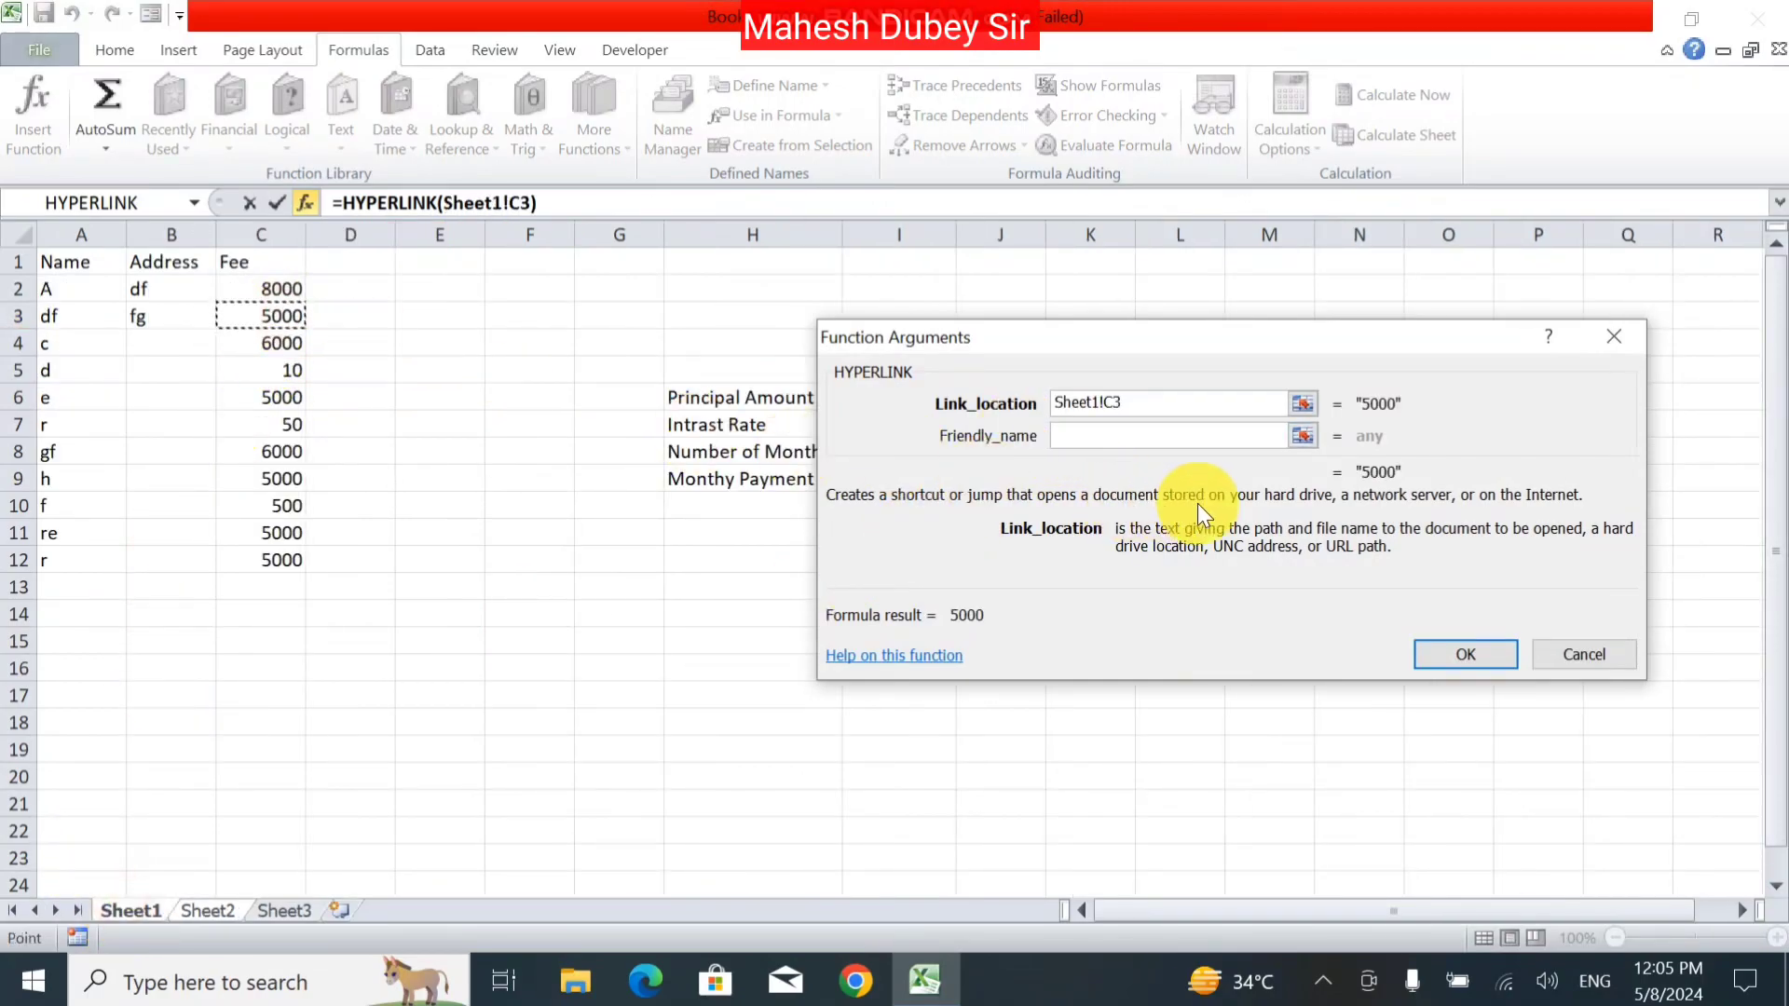
click(1169, 444)
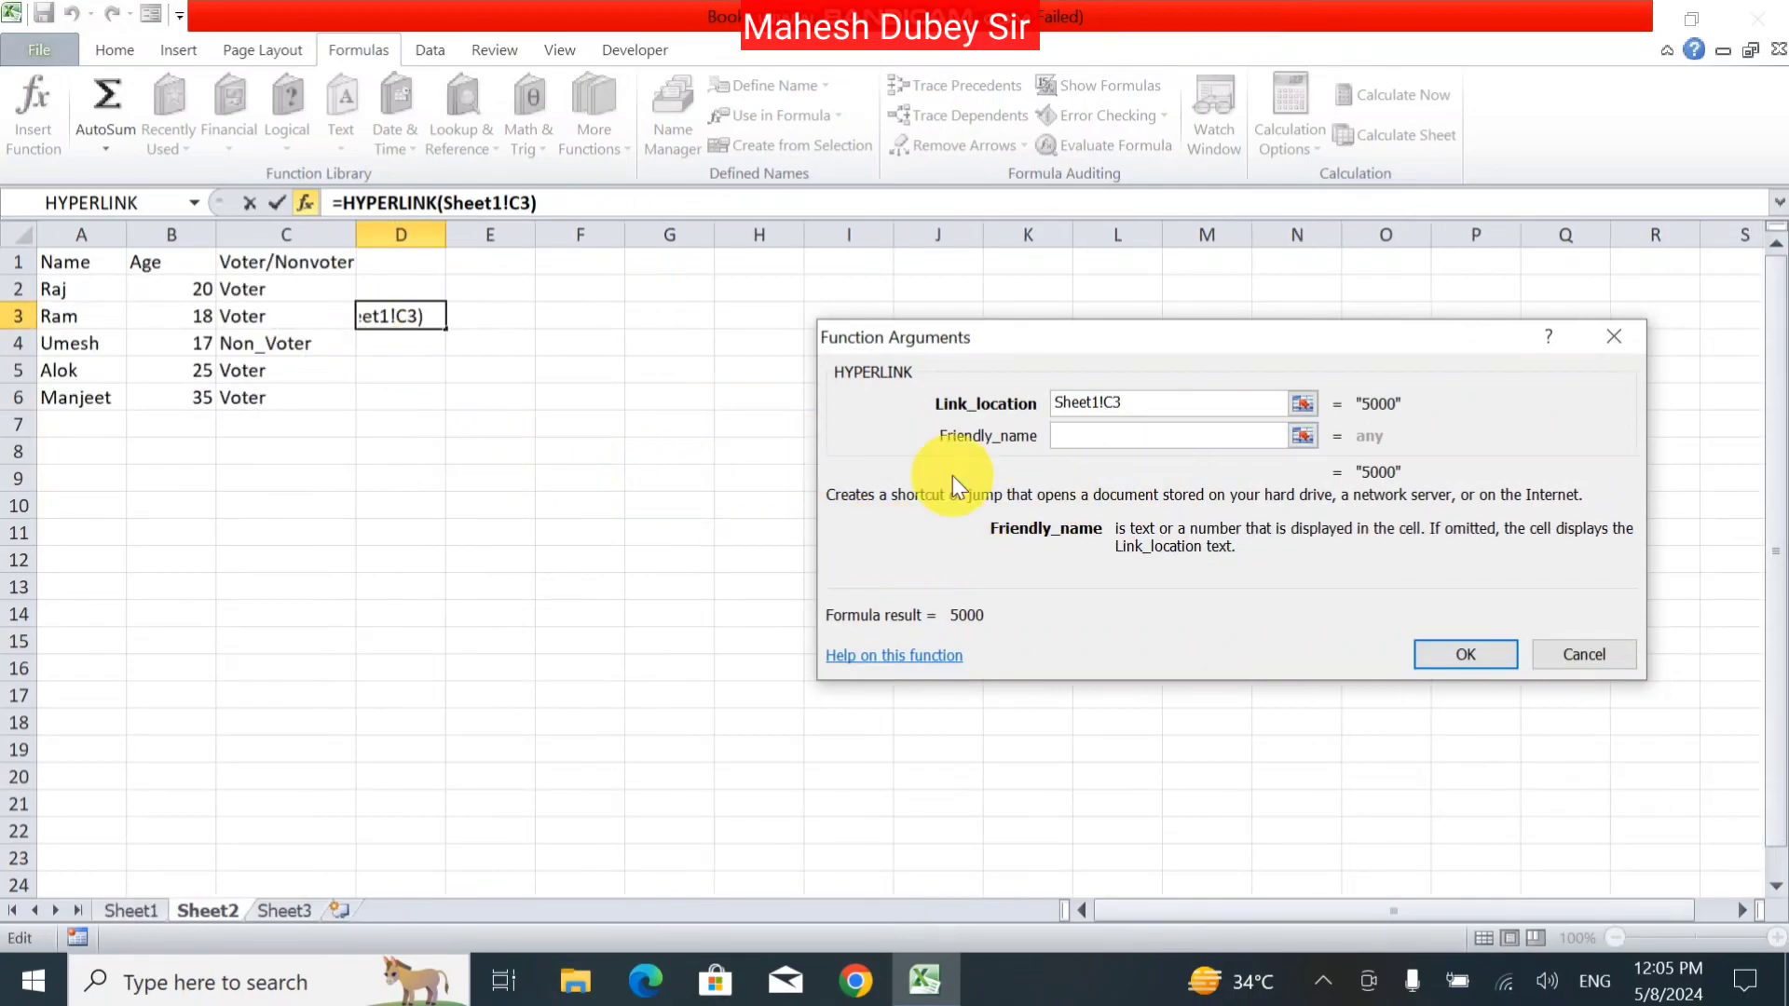
text(Ha)
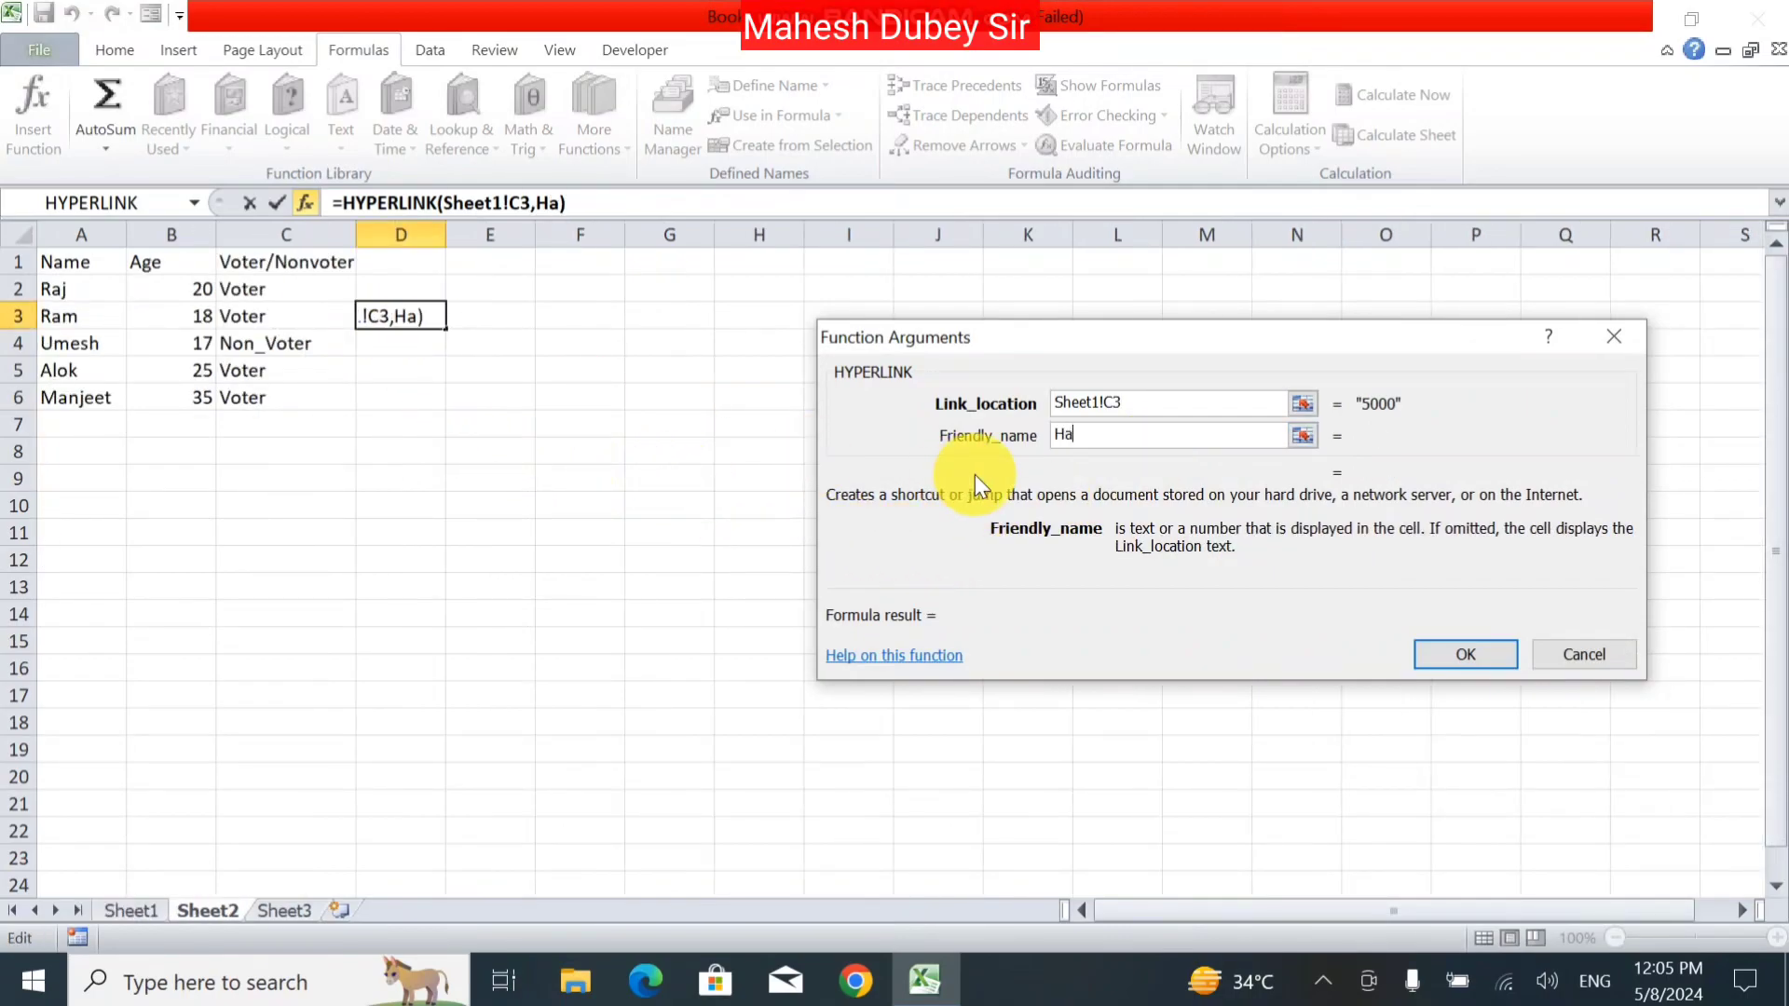
text(ppy)
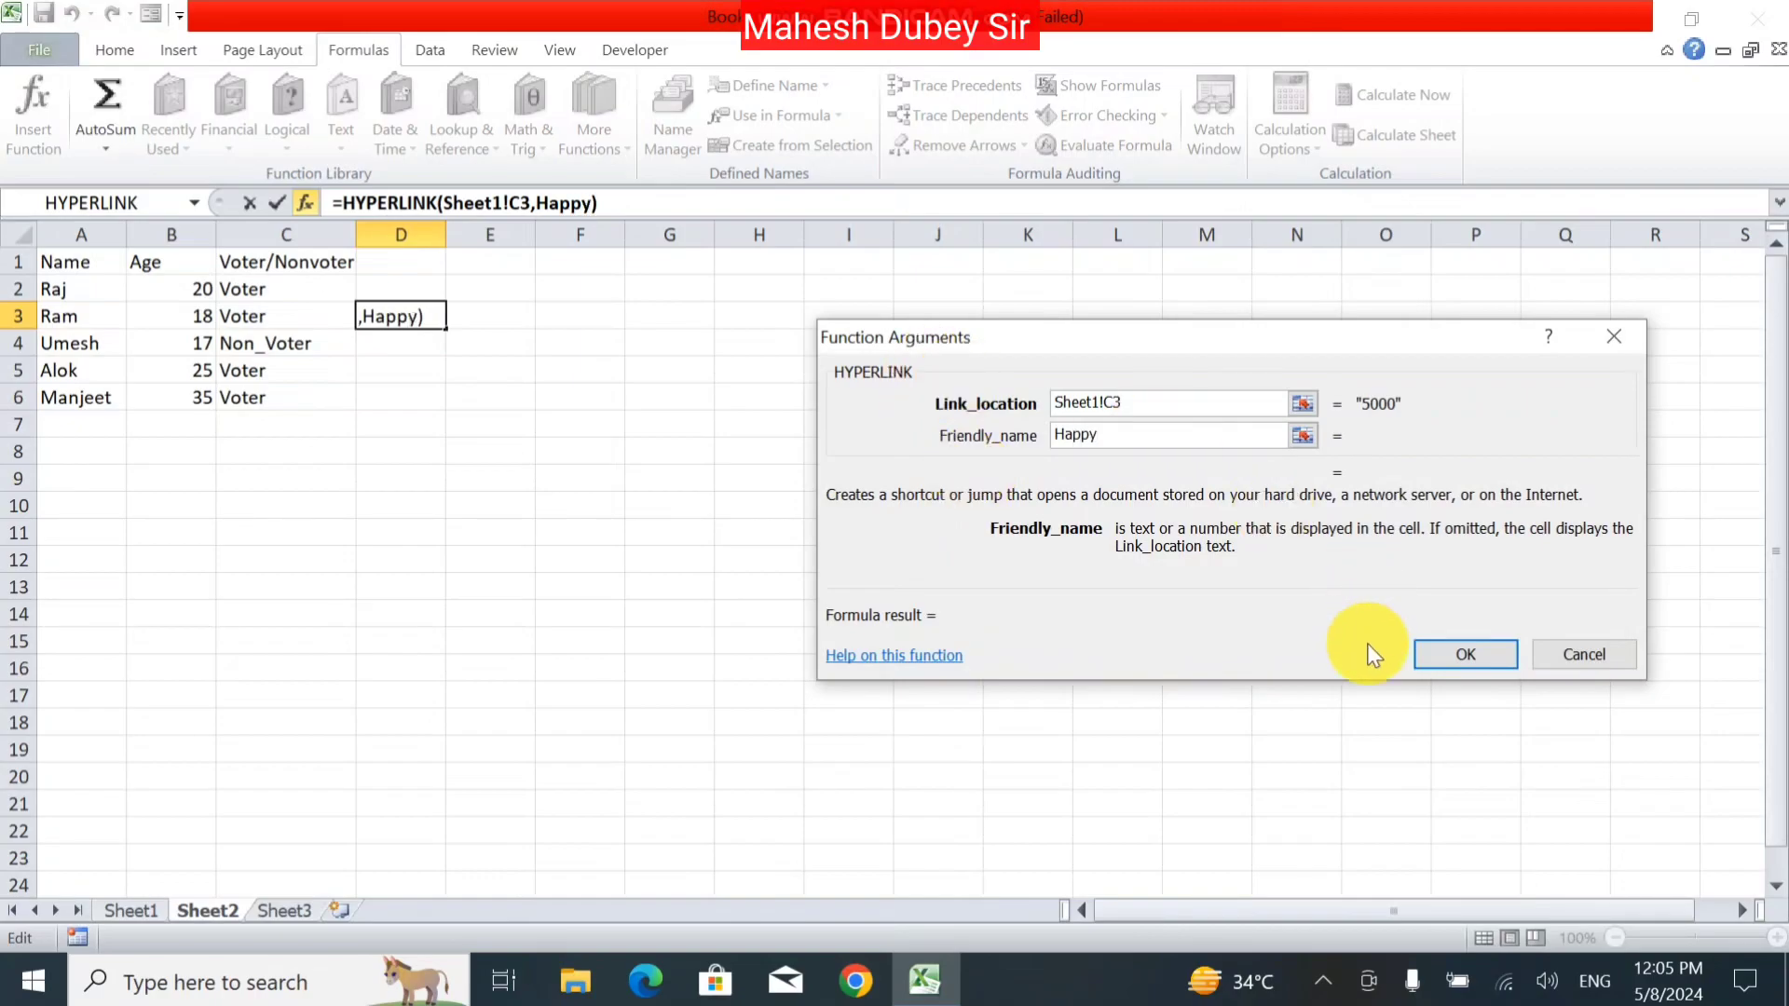
click(1439, 654)
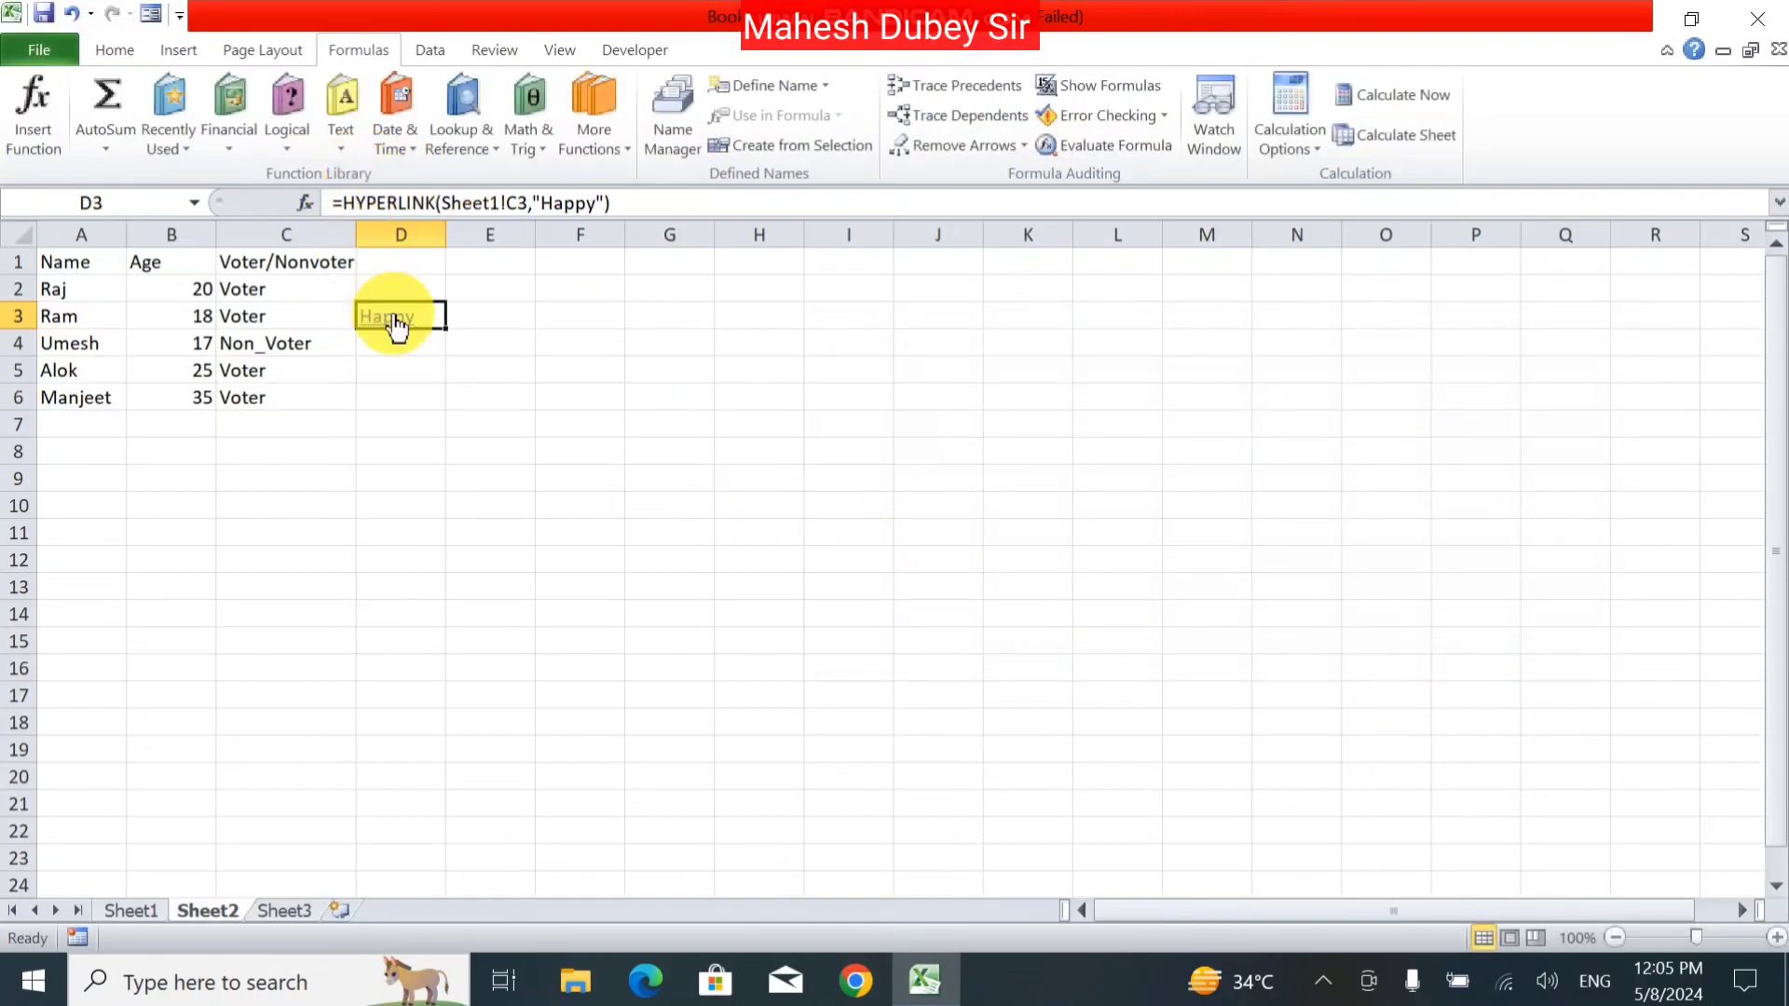
Step: Test the Happy link, dismiss the invalid address error, and clear D3
click(396, 321)
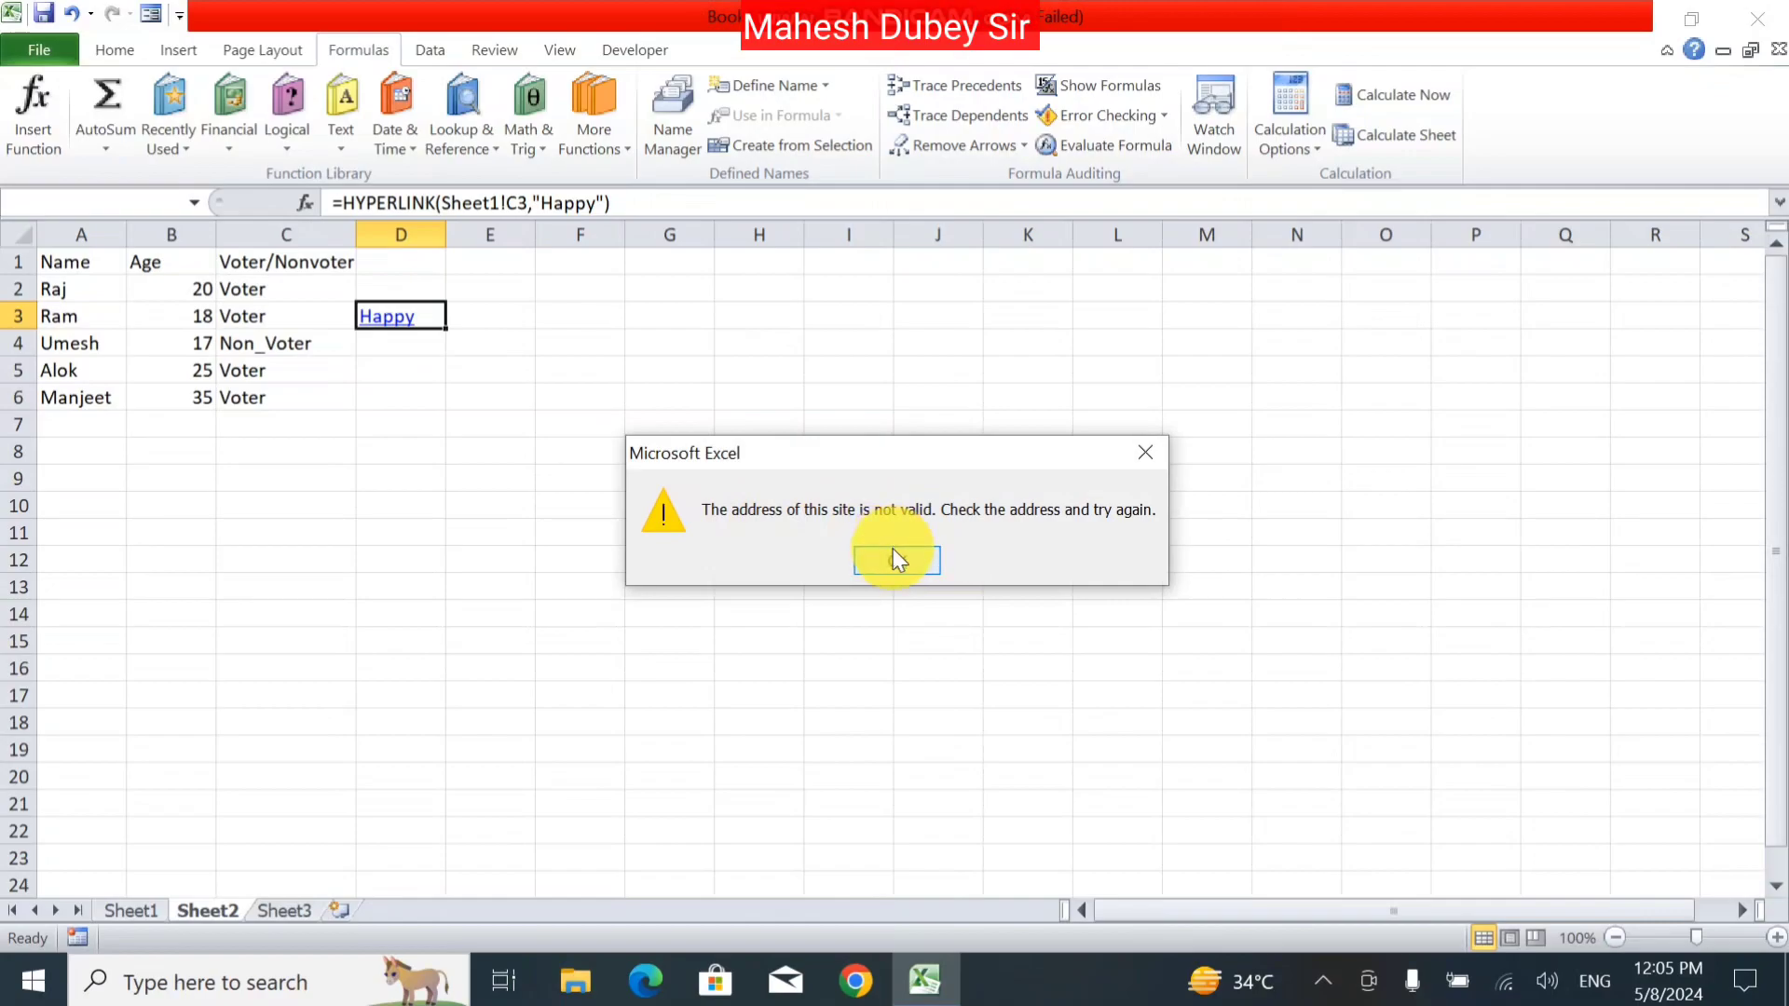
click(892, 559)
click(389, 316)
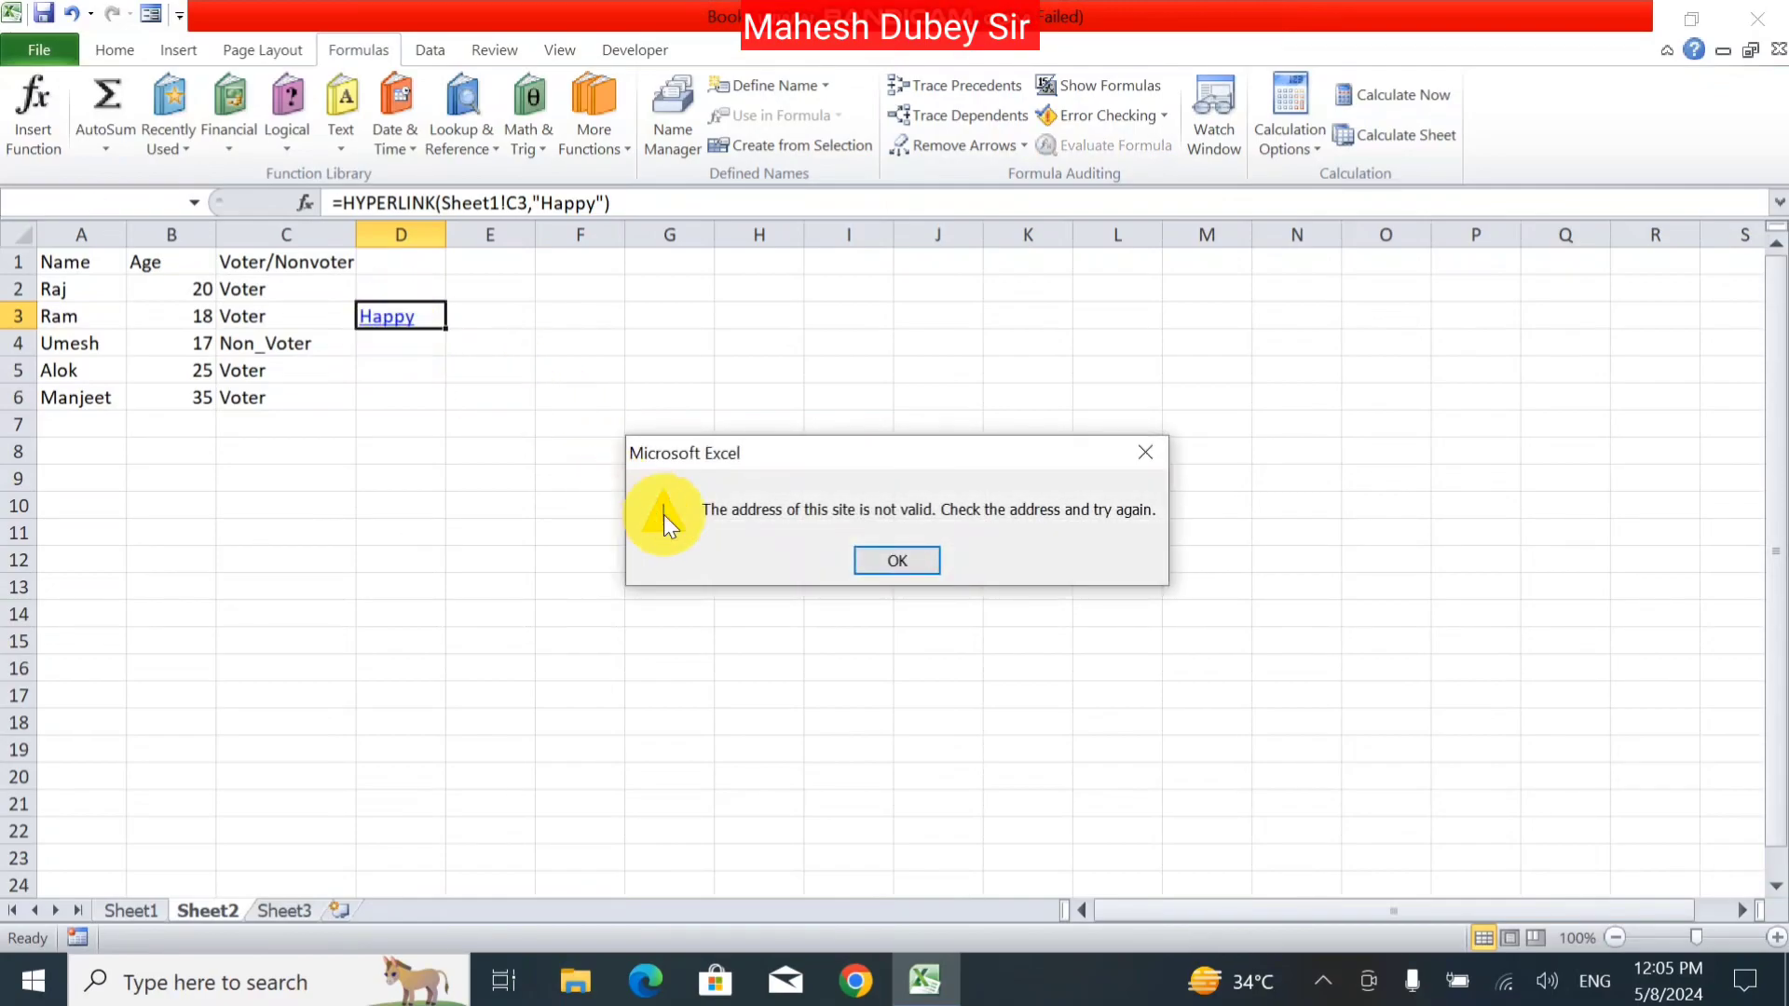
click(921, 563)
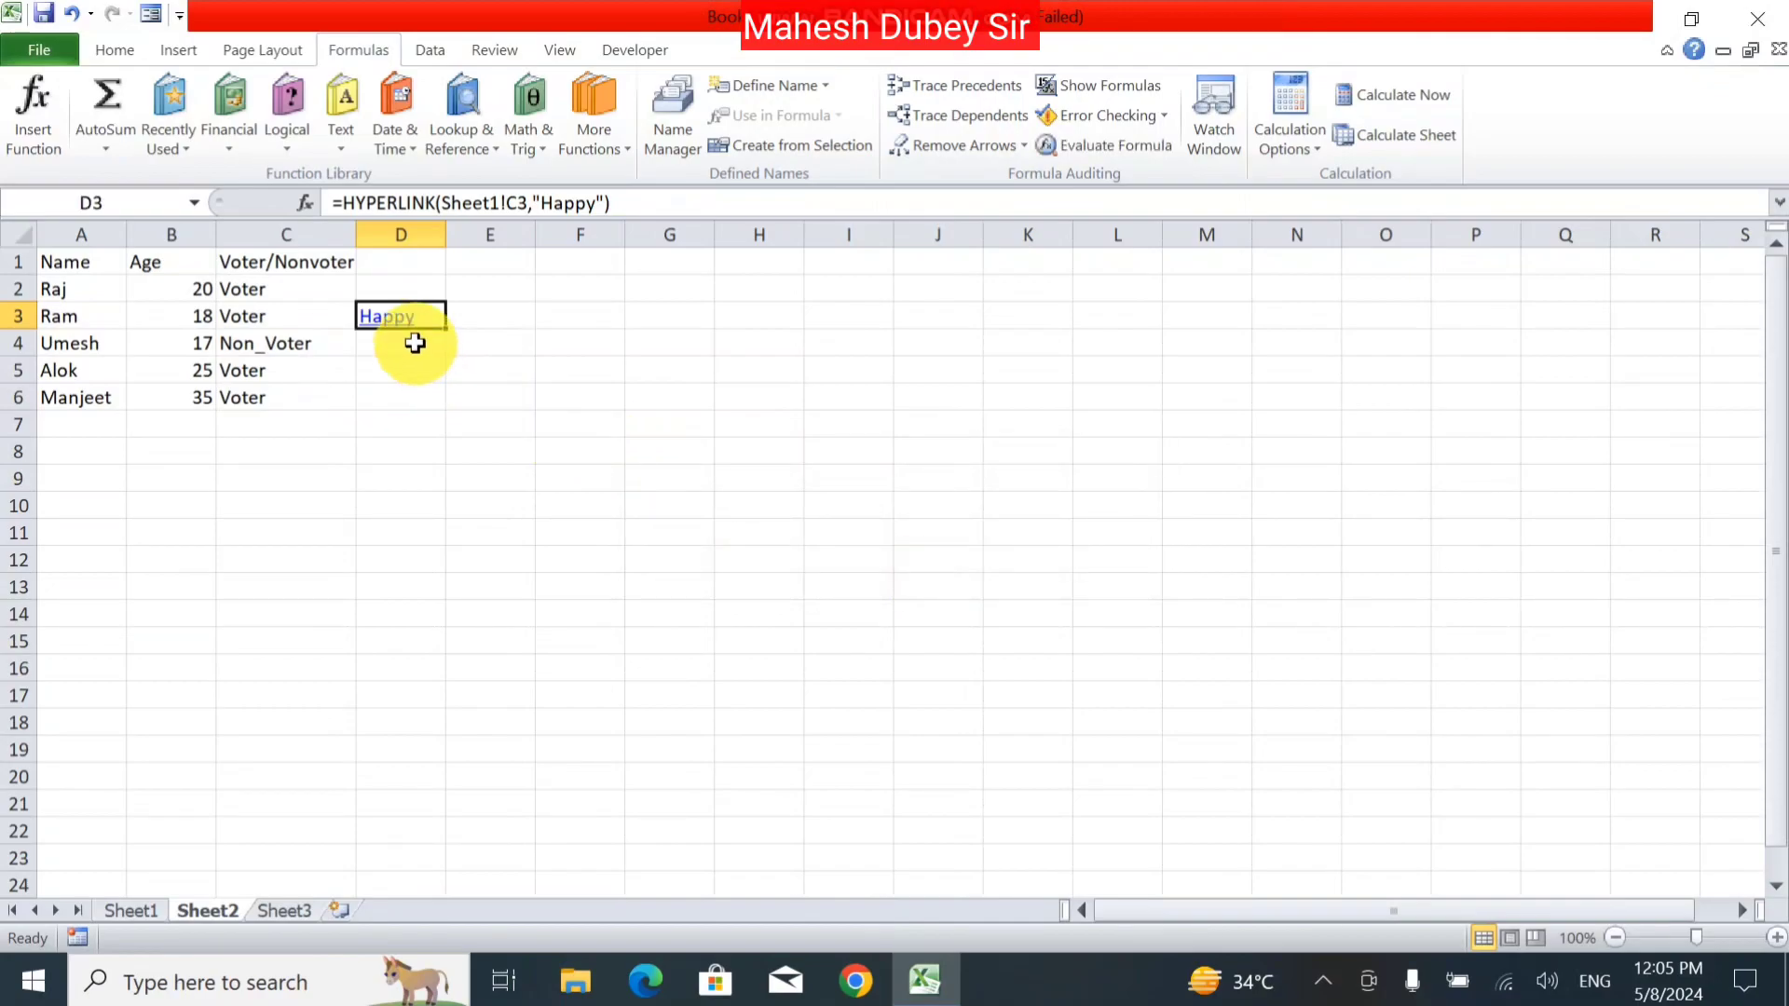
key(Delete)
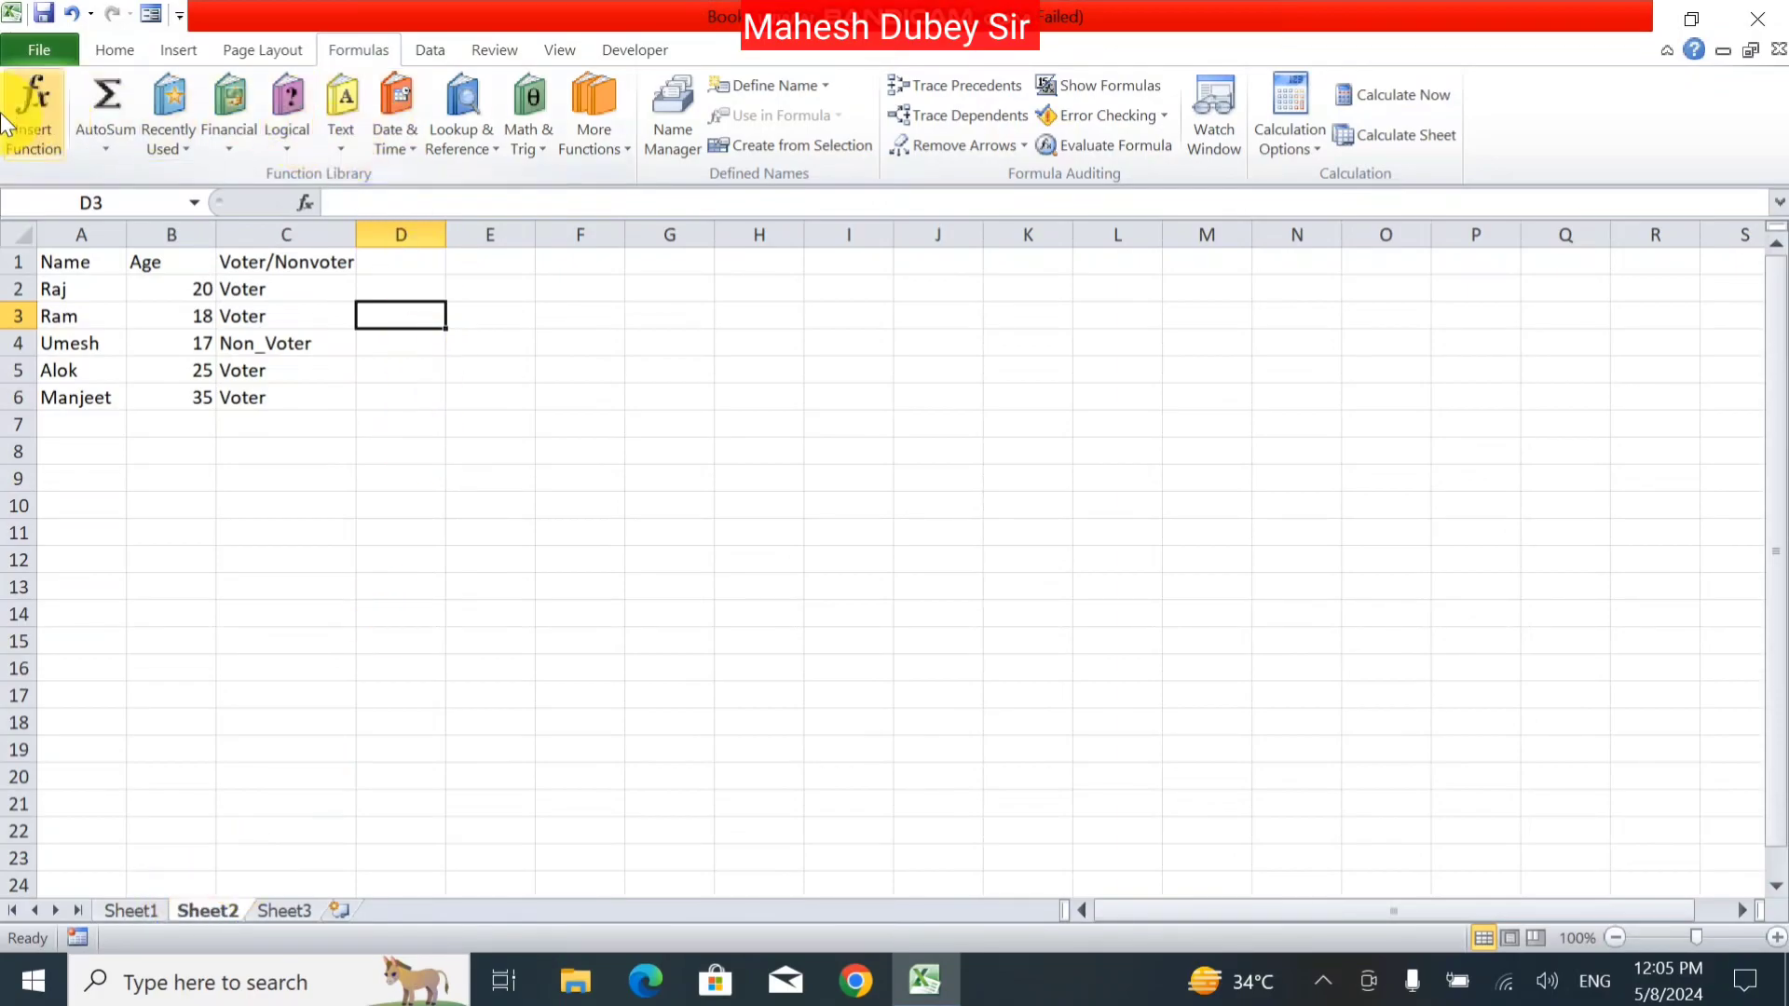
Step: Insert =HYPERLINK(A2,"R") into D3, with link location A2 and display text R
click(33, 110)
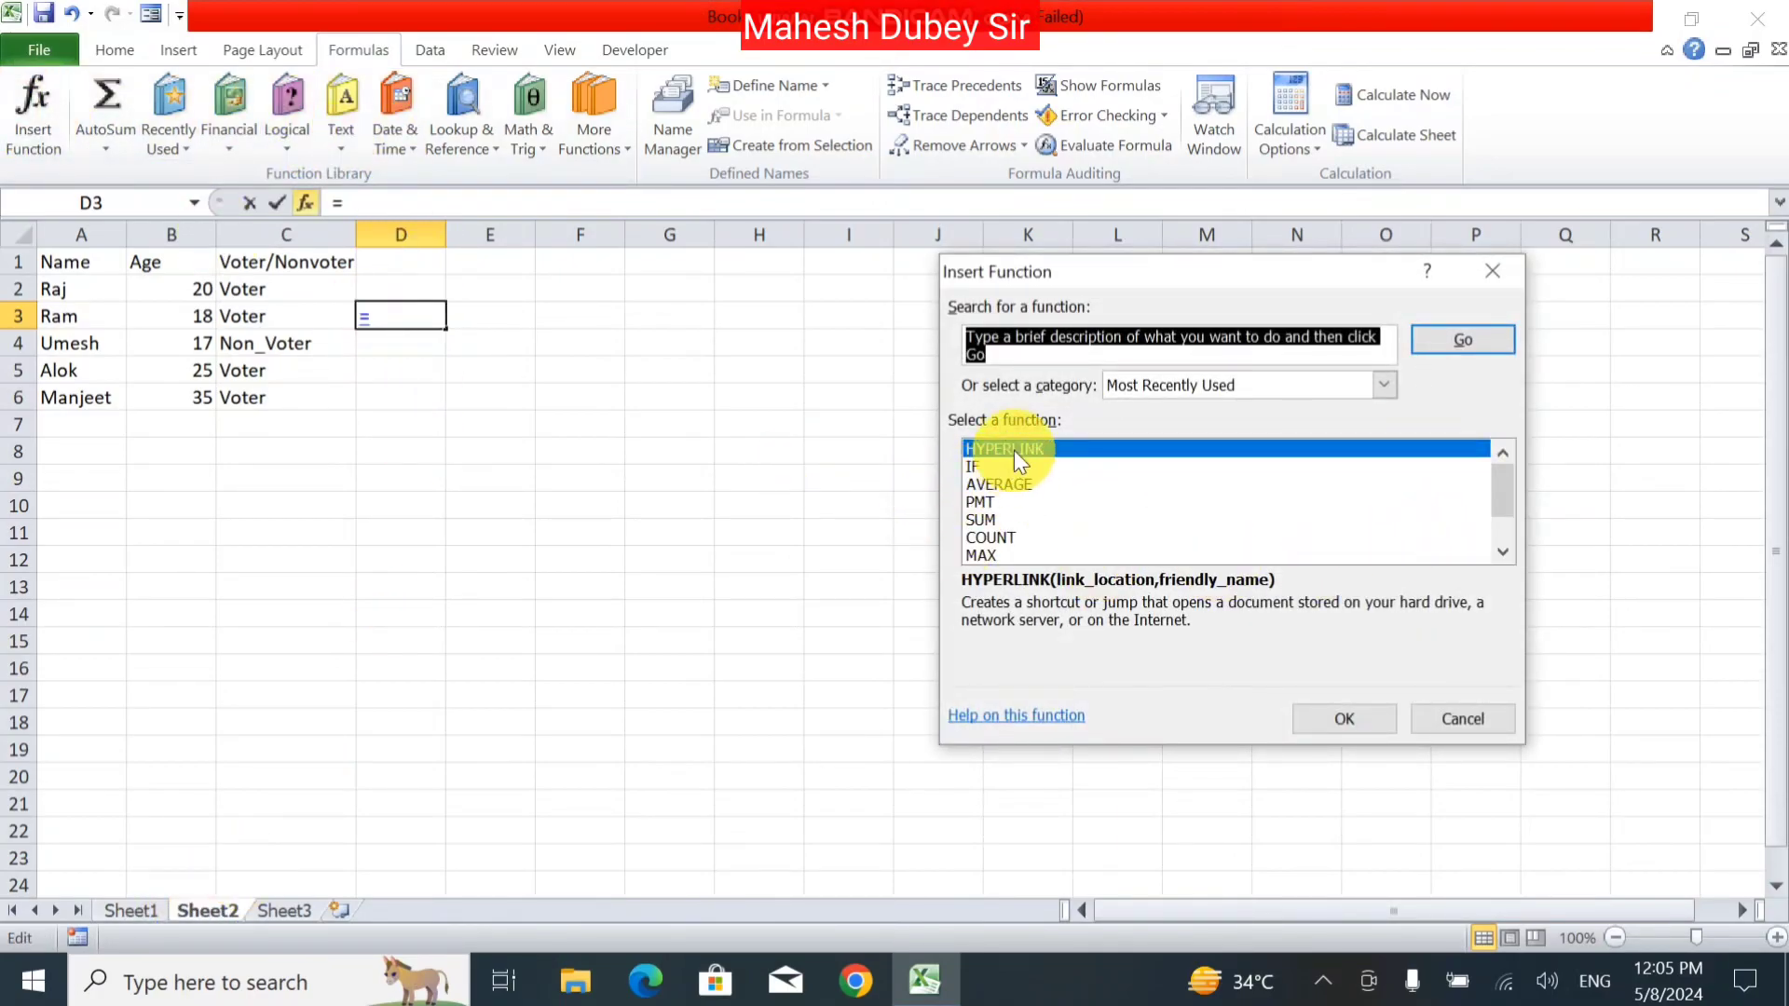
double_click(1014, 450)
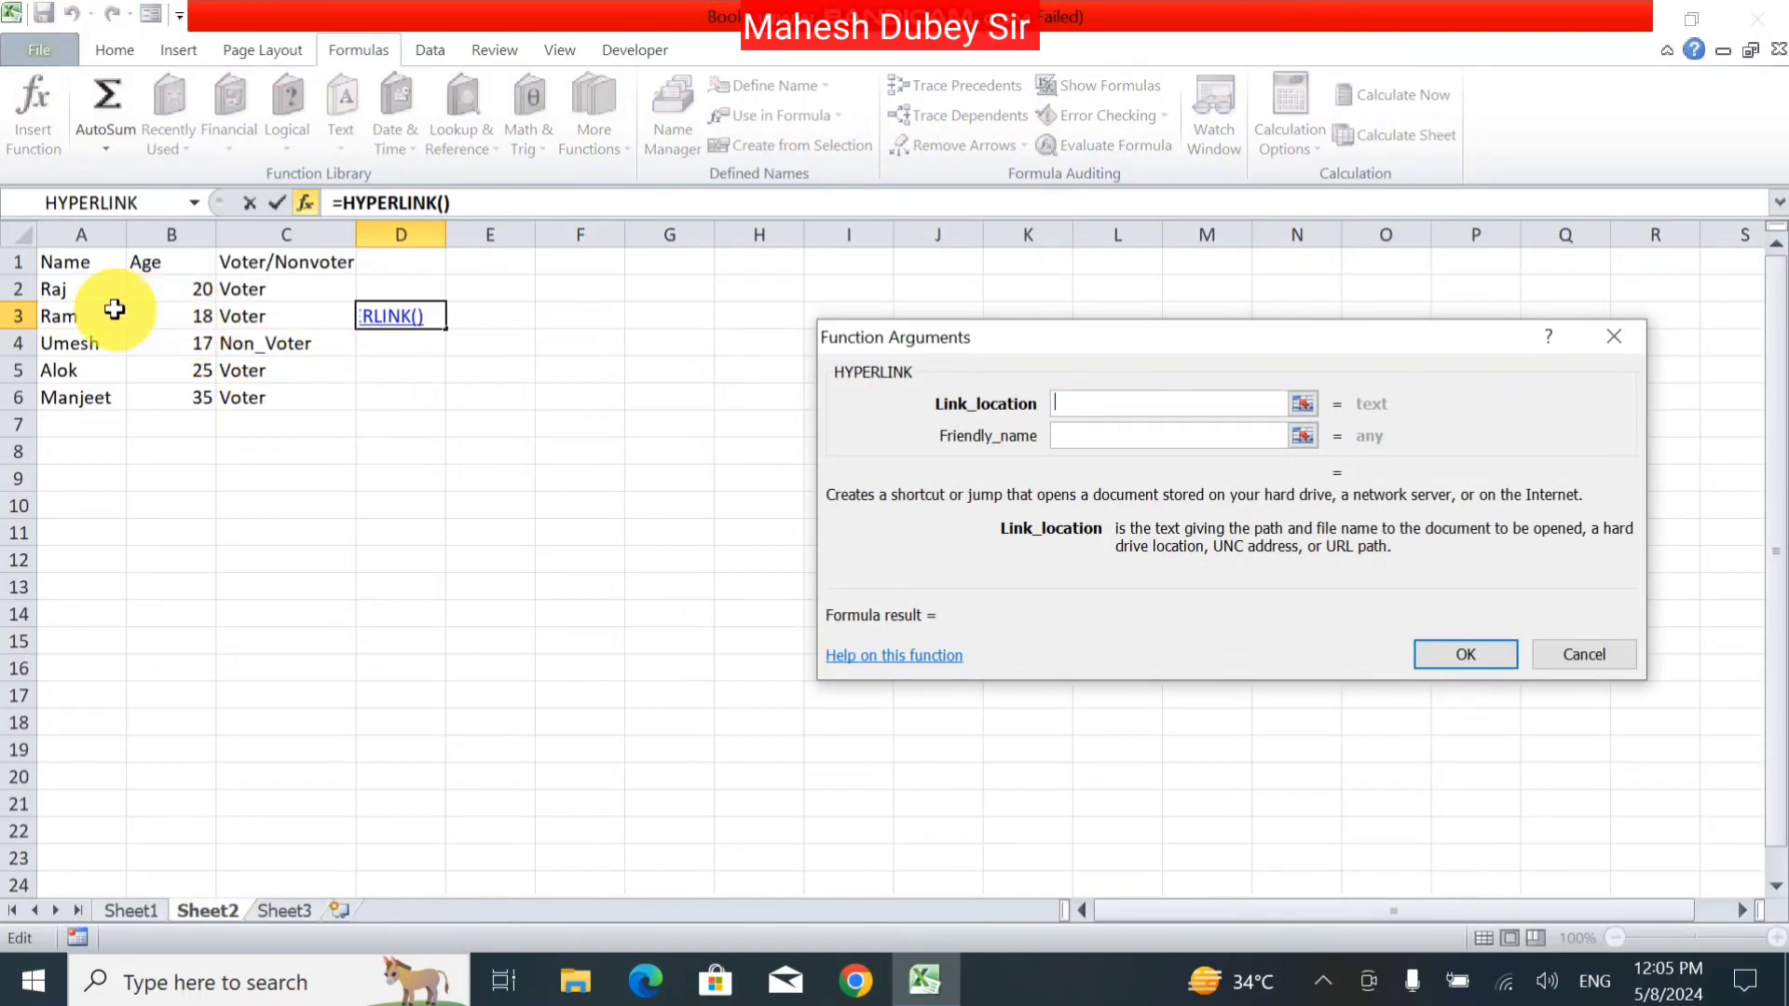
click(84, 289)
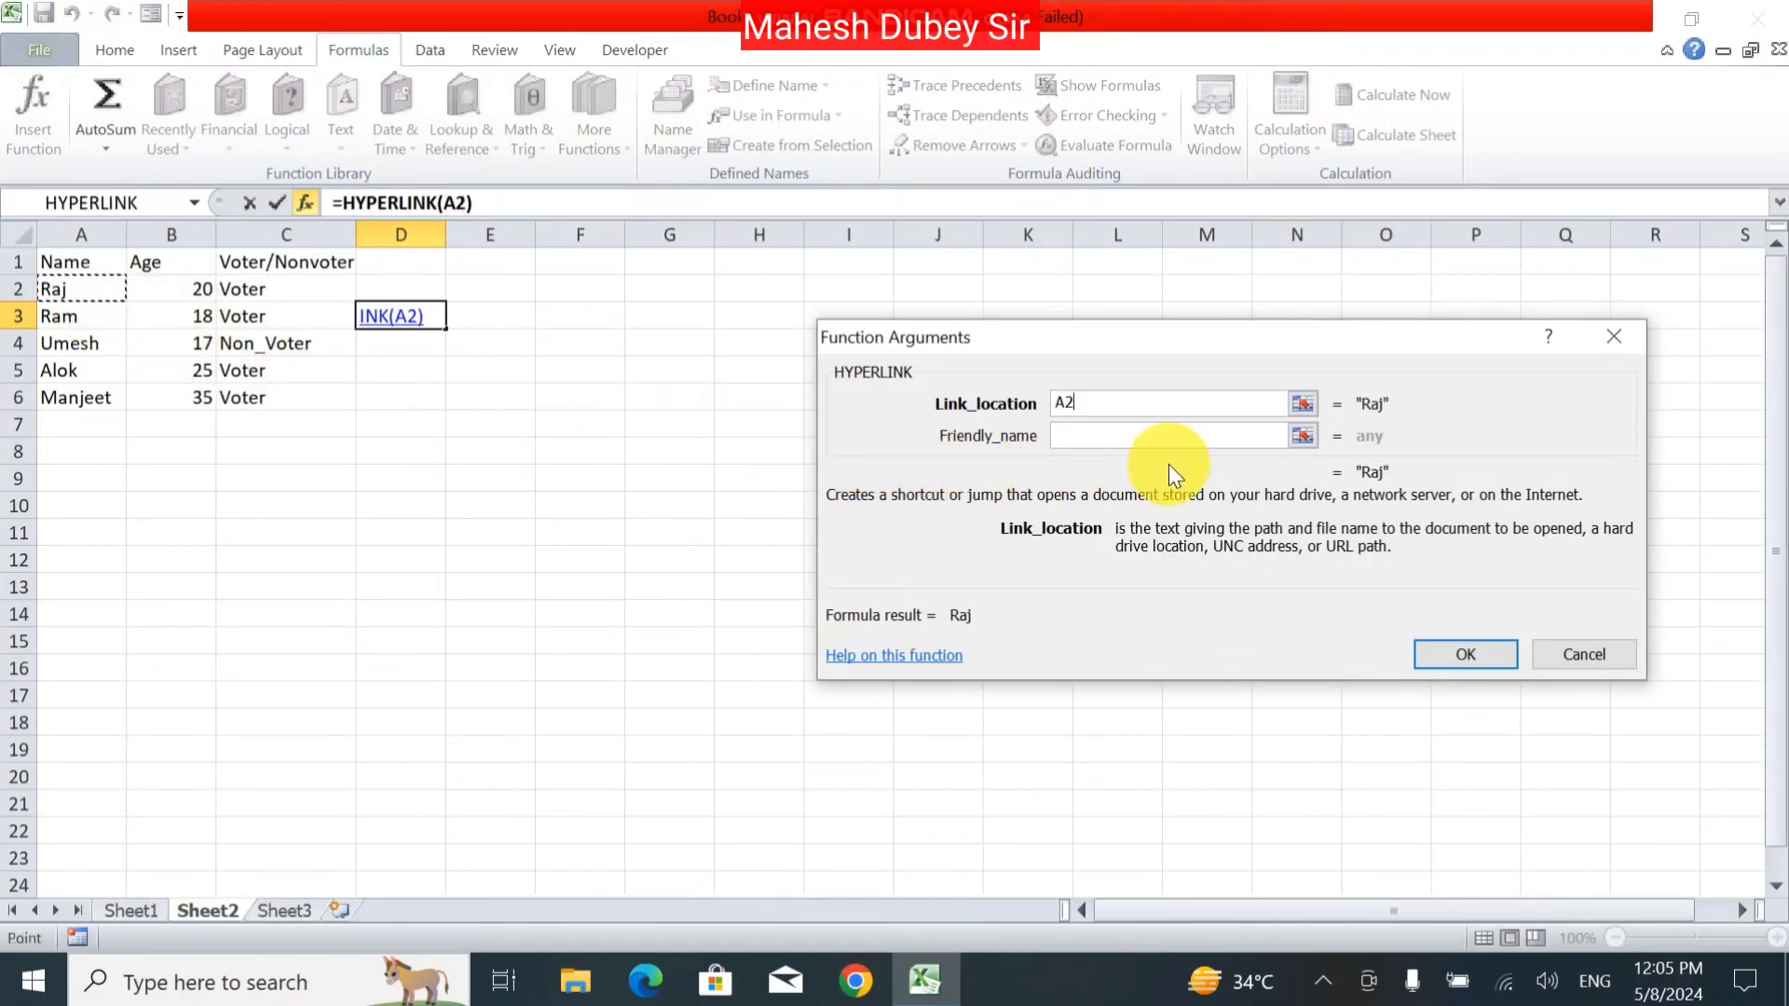
click(1147, 435)
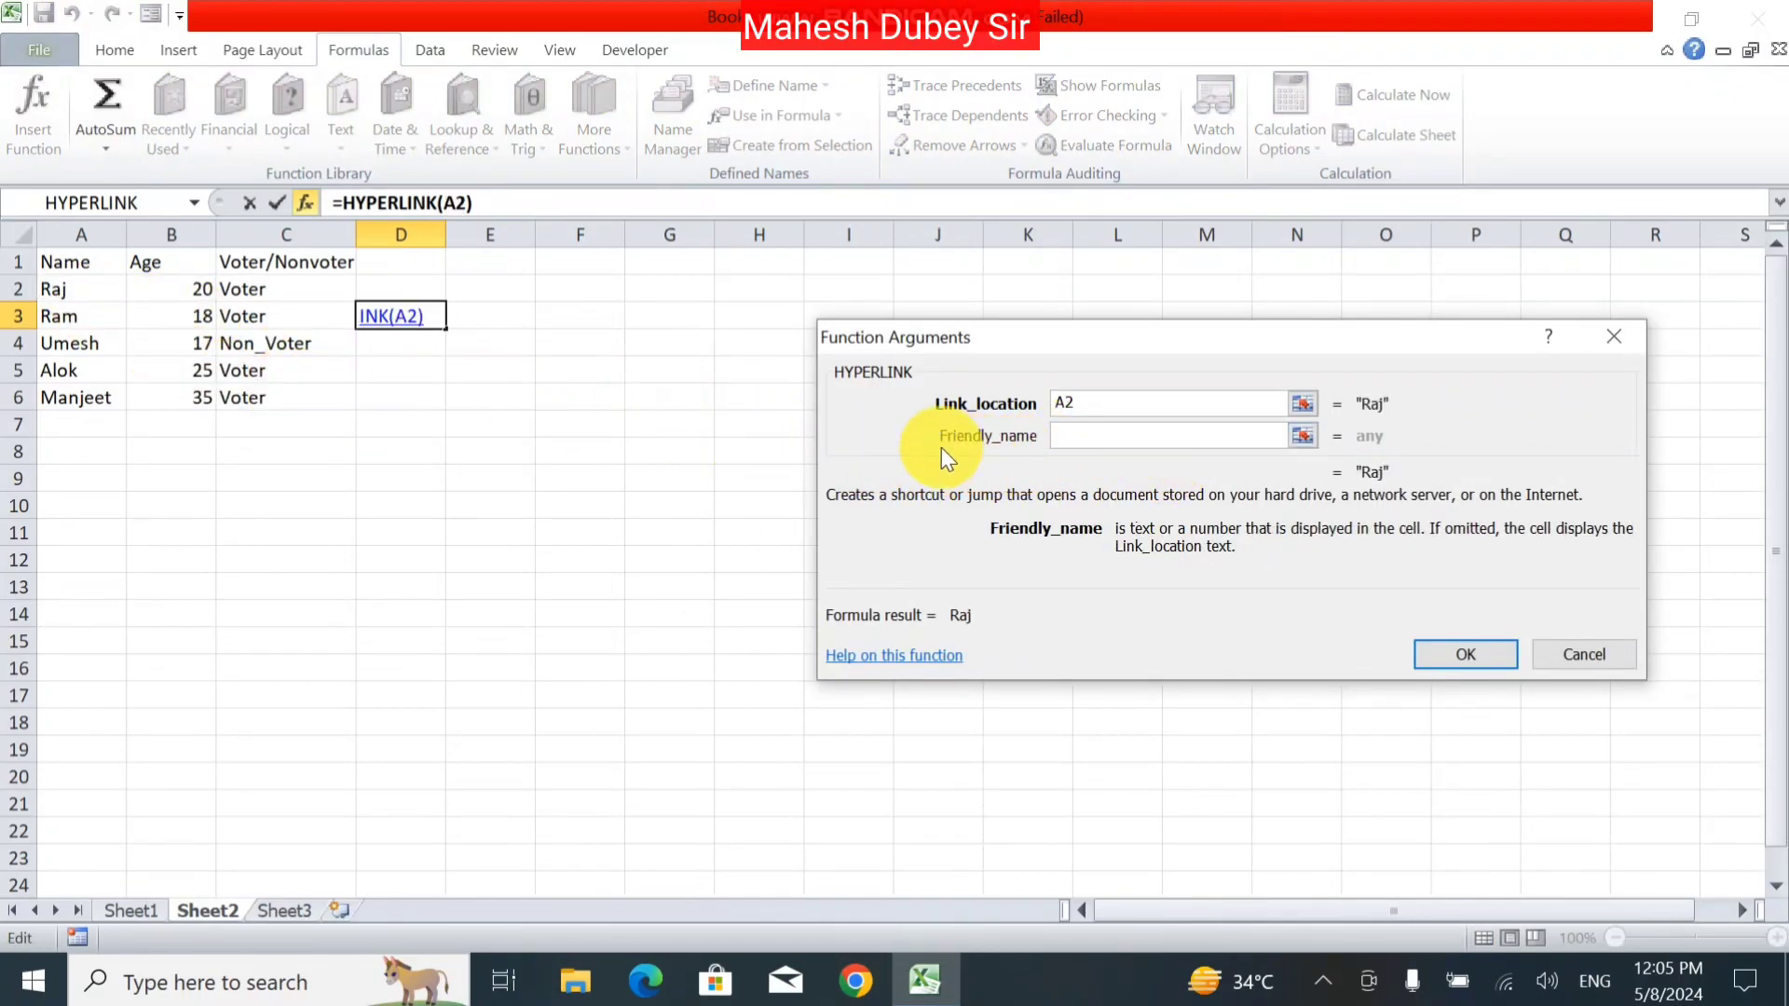
text(R)
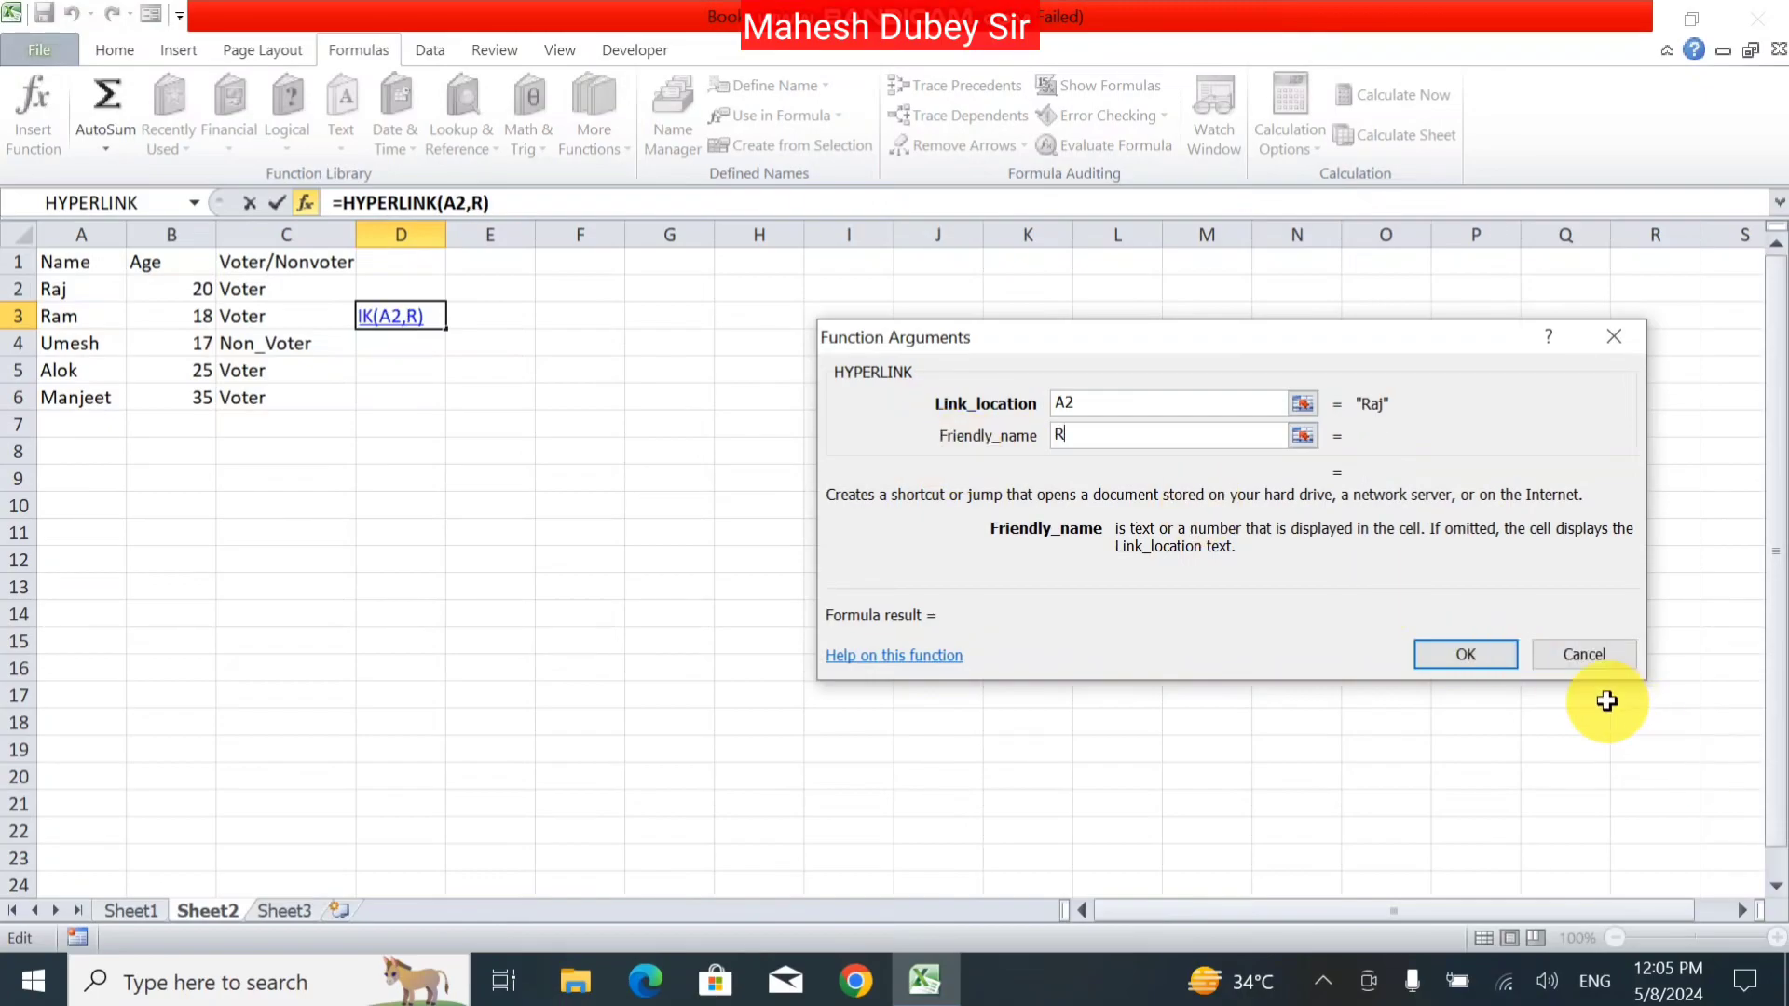
click(1453, 654)
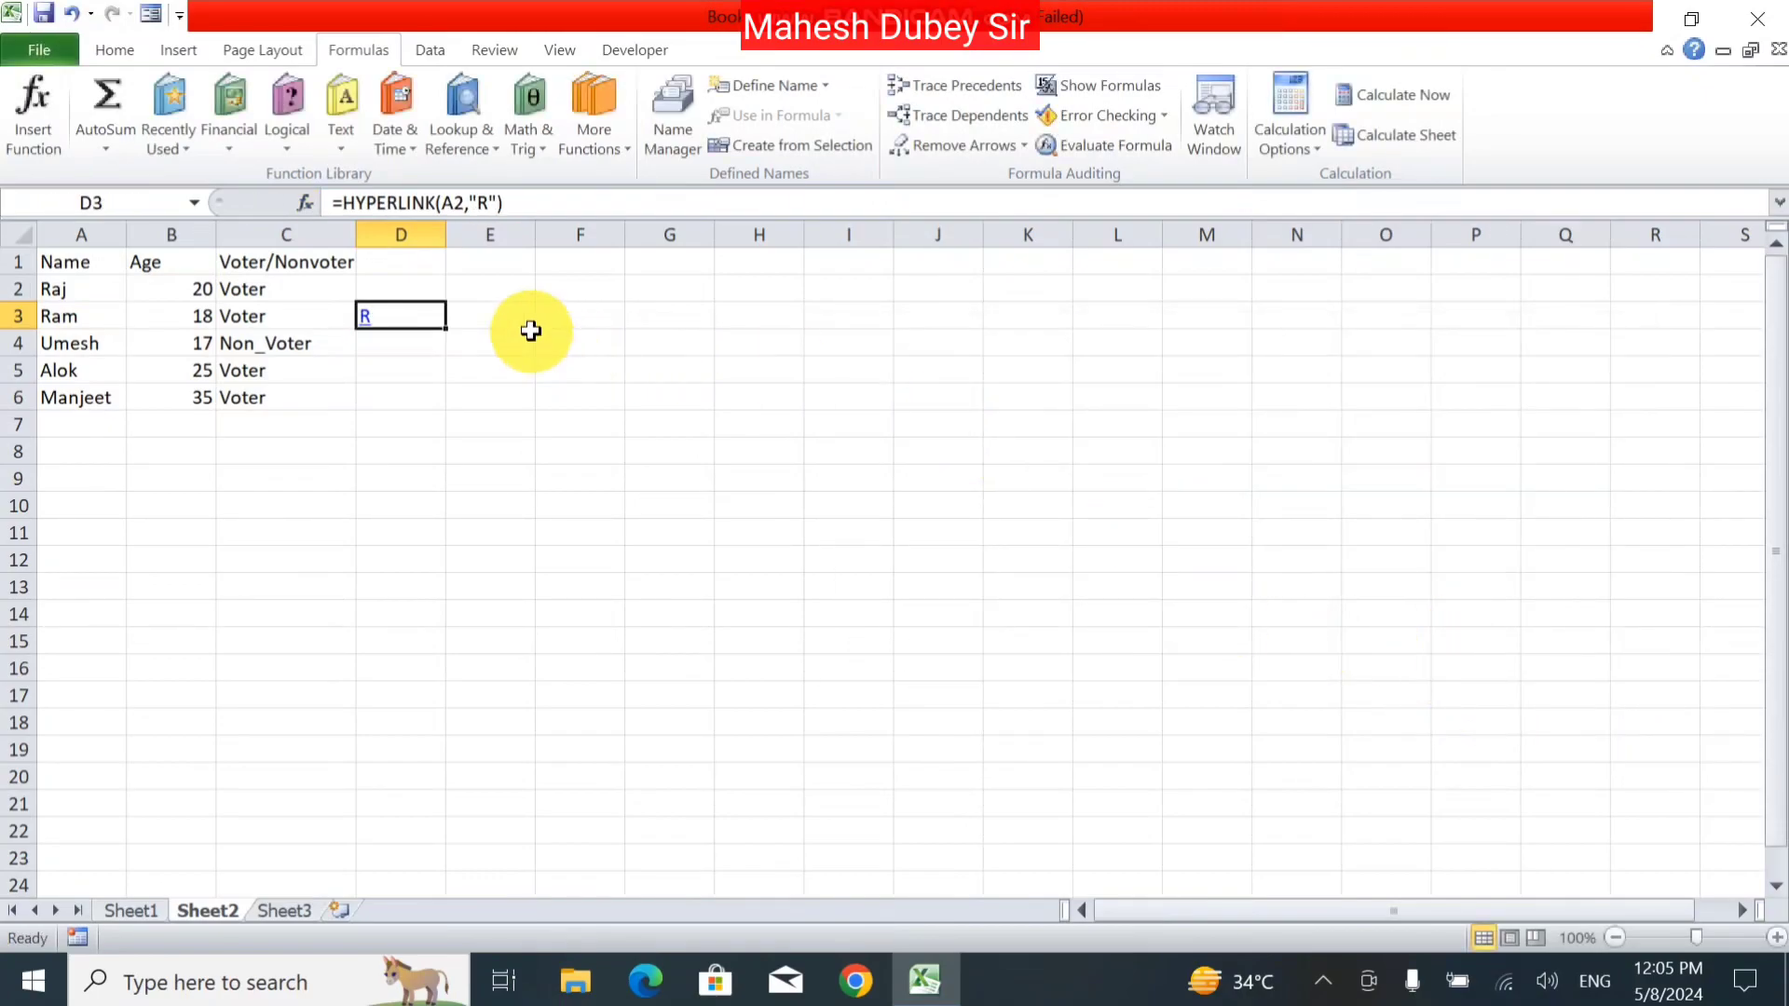
Step: Test the R link and dismiss the invalid address error
click(366, 320)
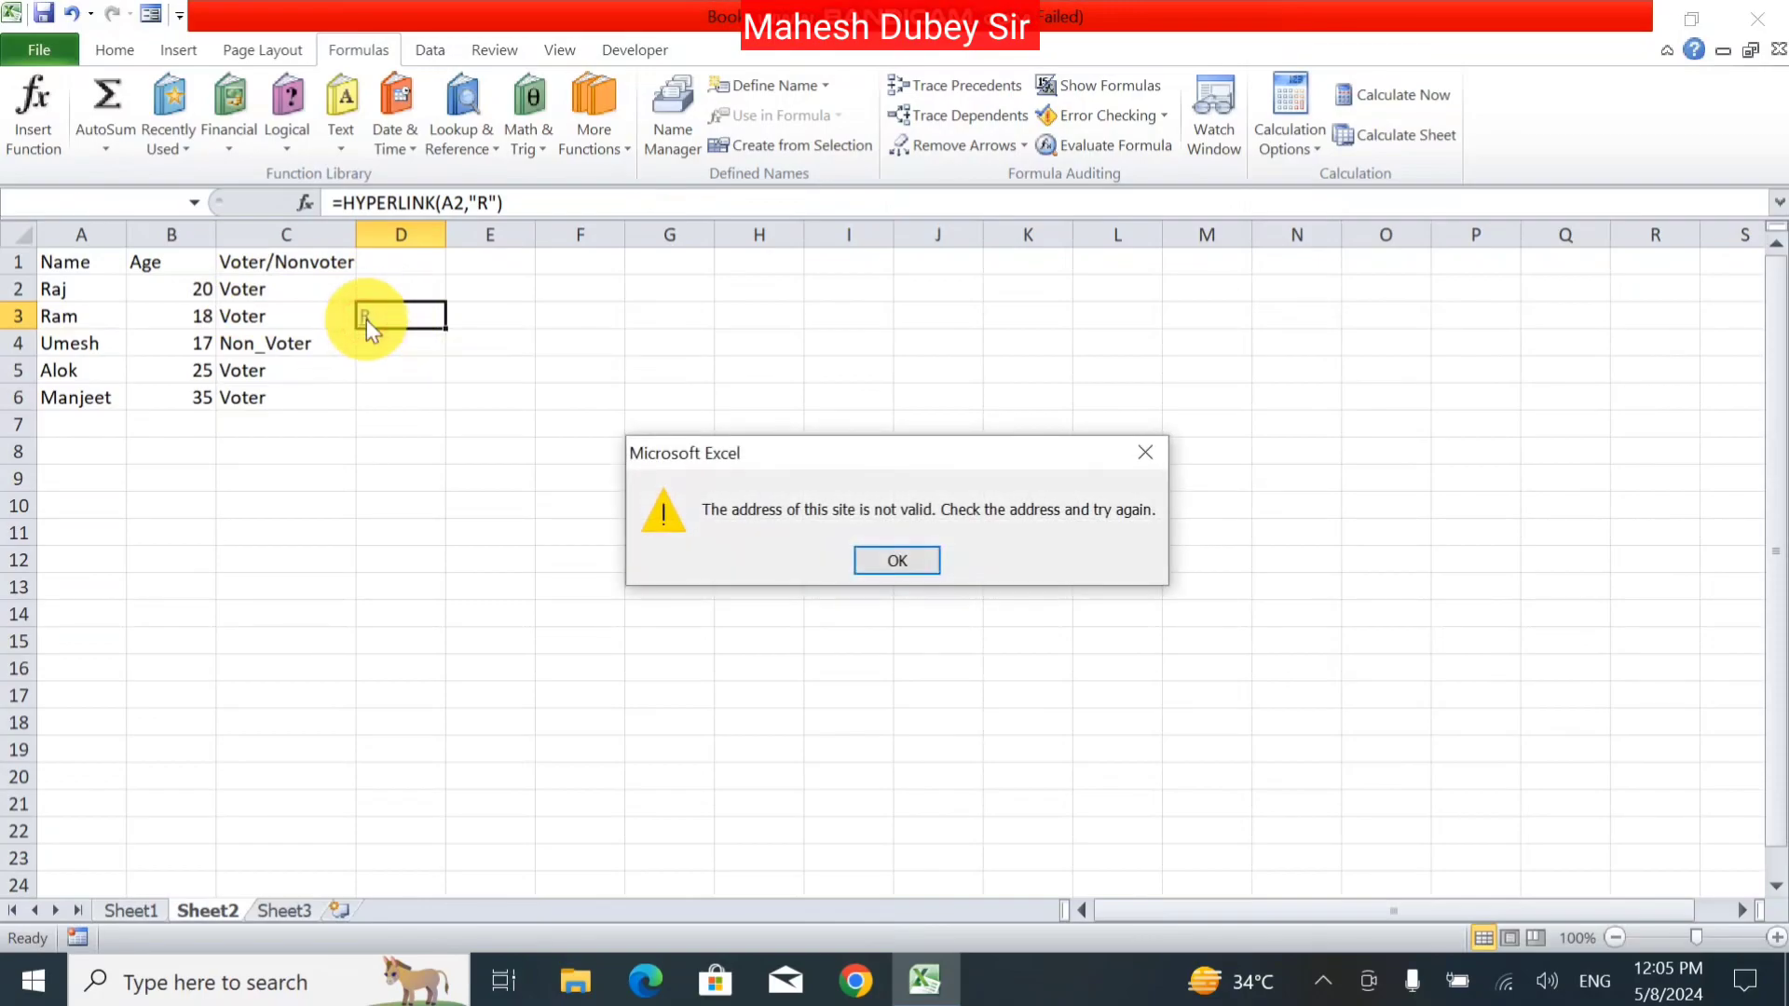
click(886, 563)
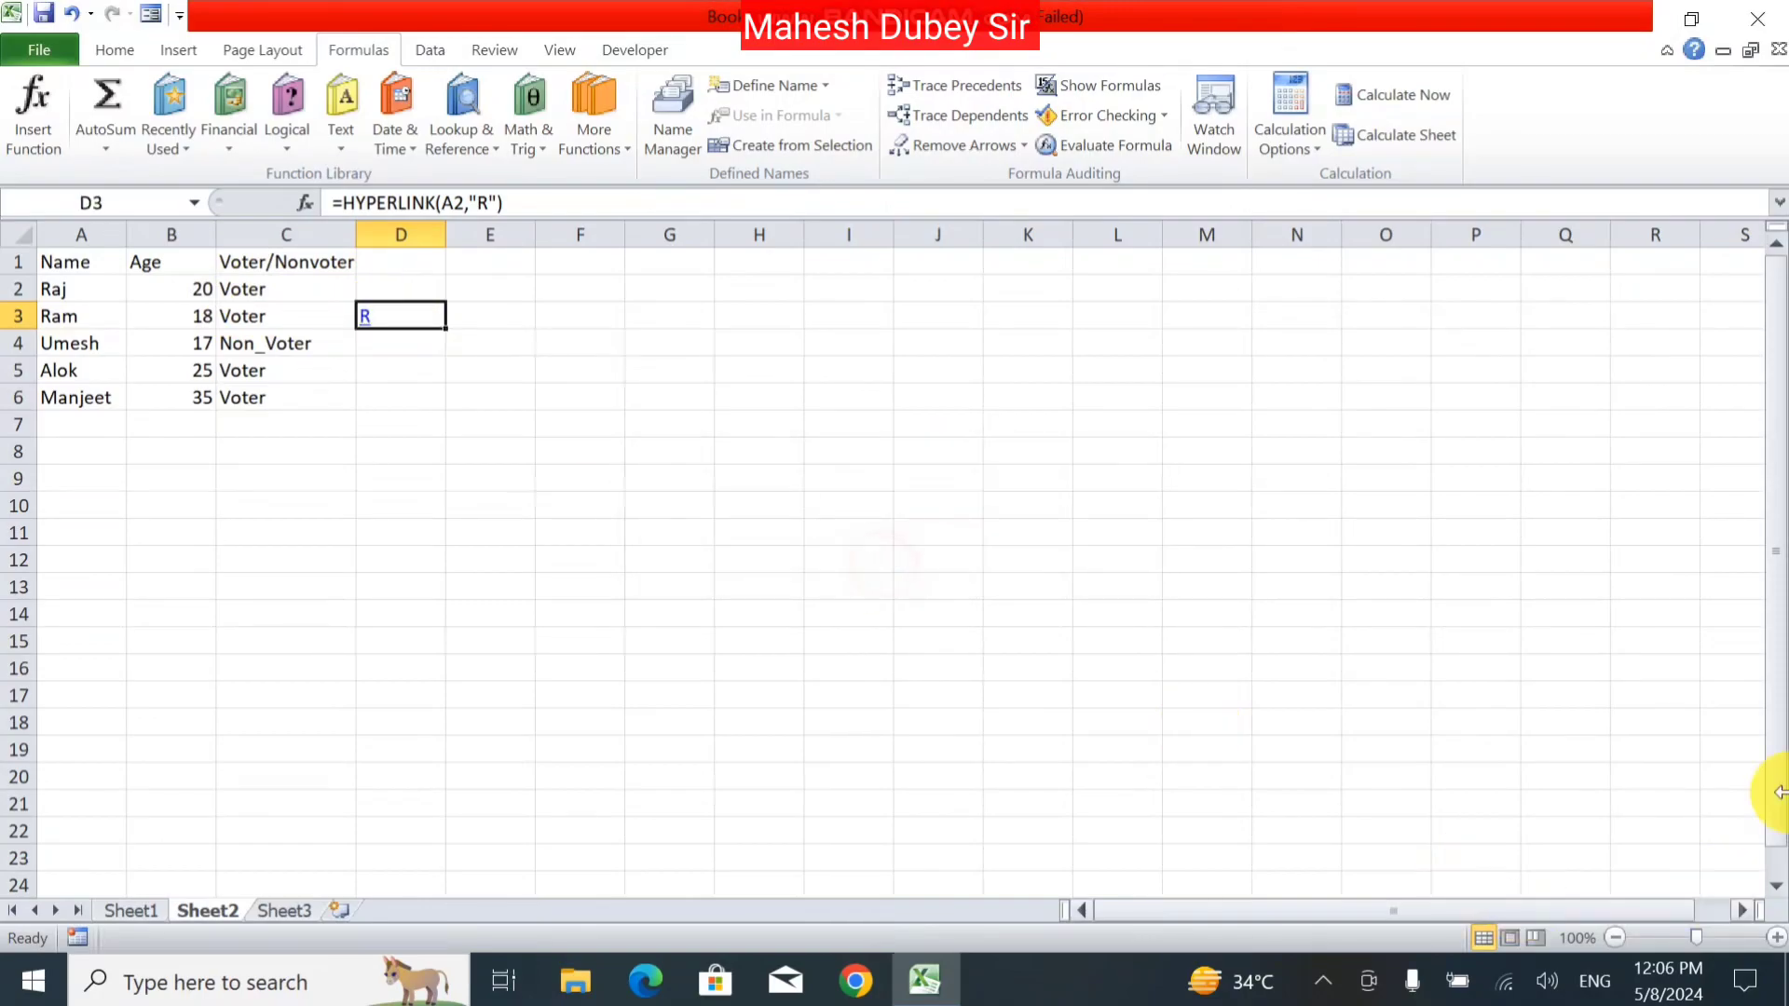
click(774, 505)
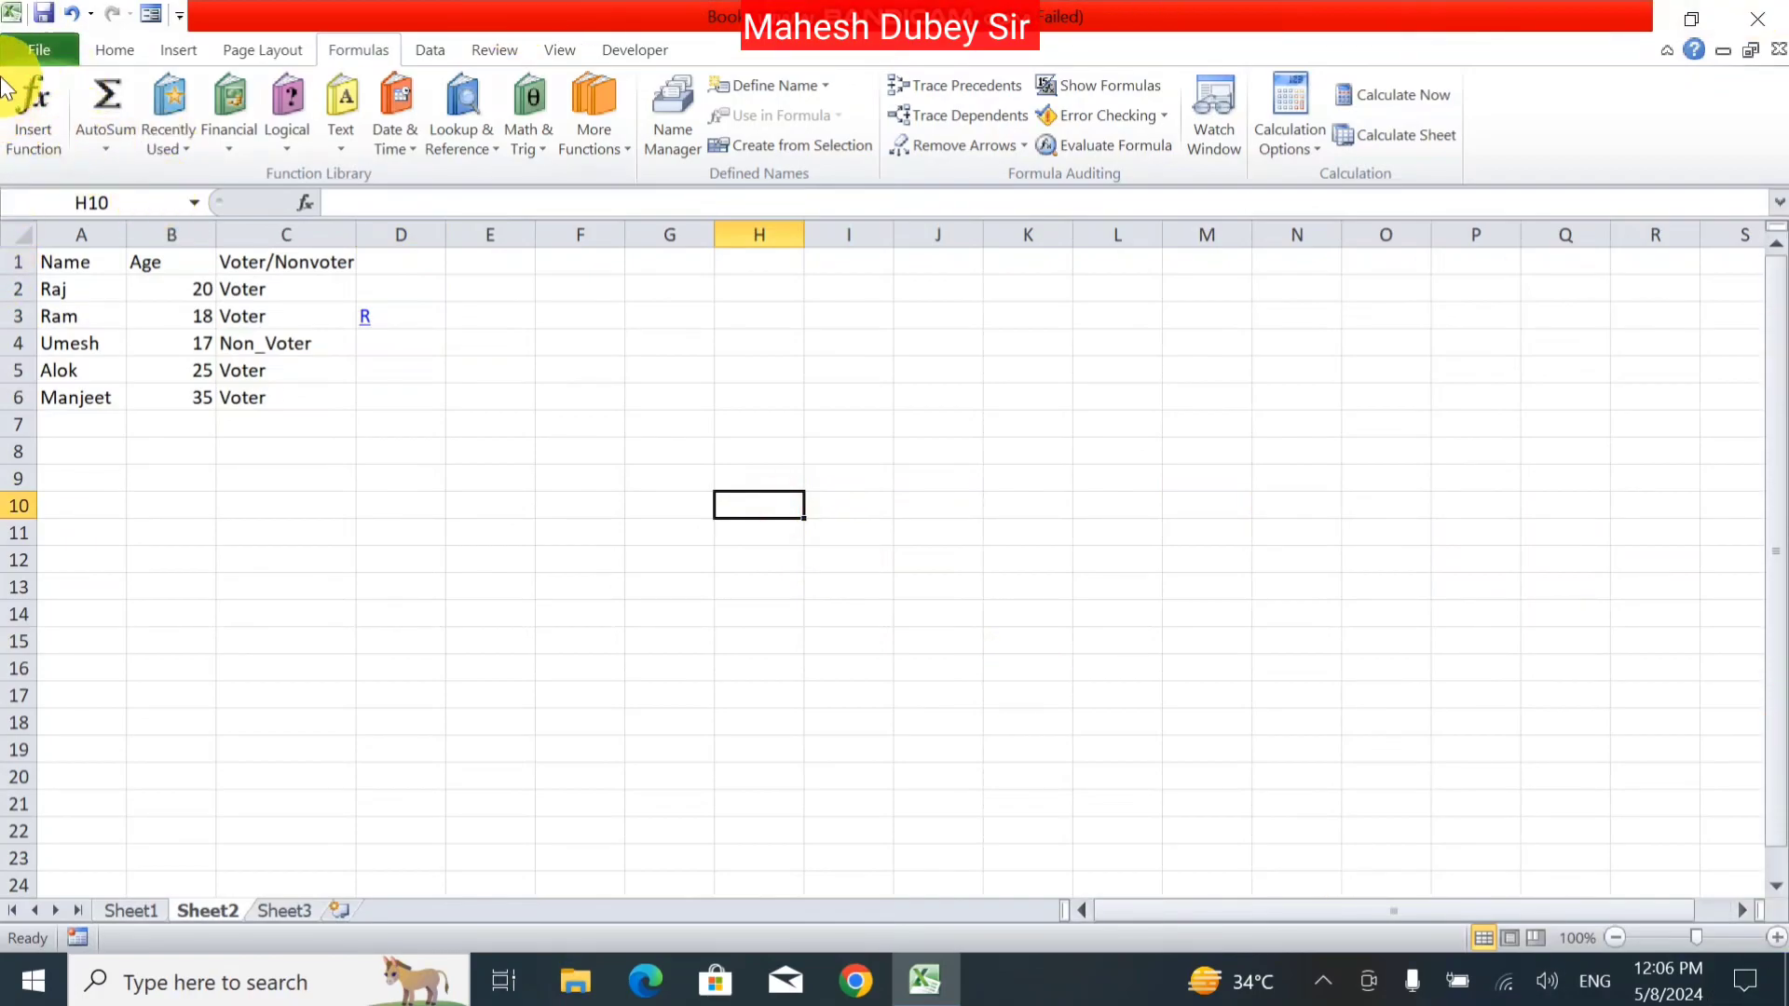
click(54, 104)
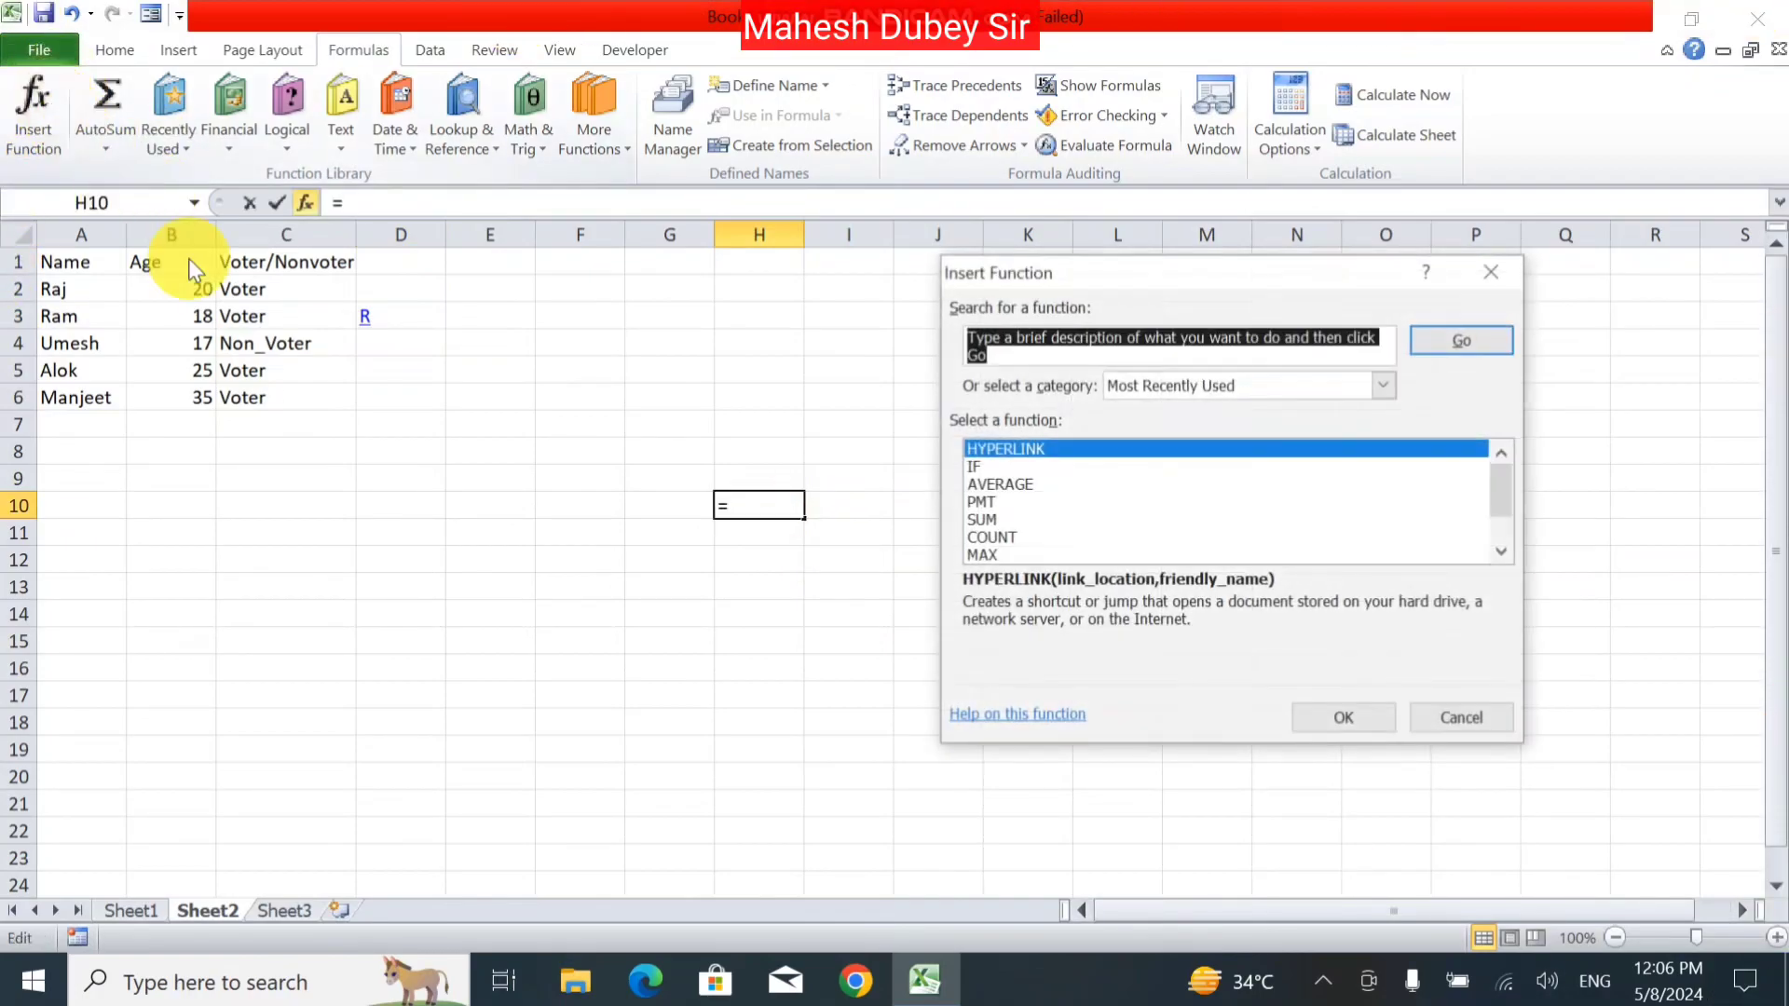
click(1006, 555)
click(1015, 537)
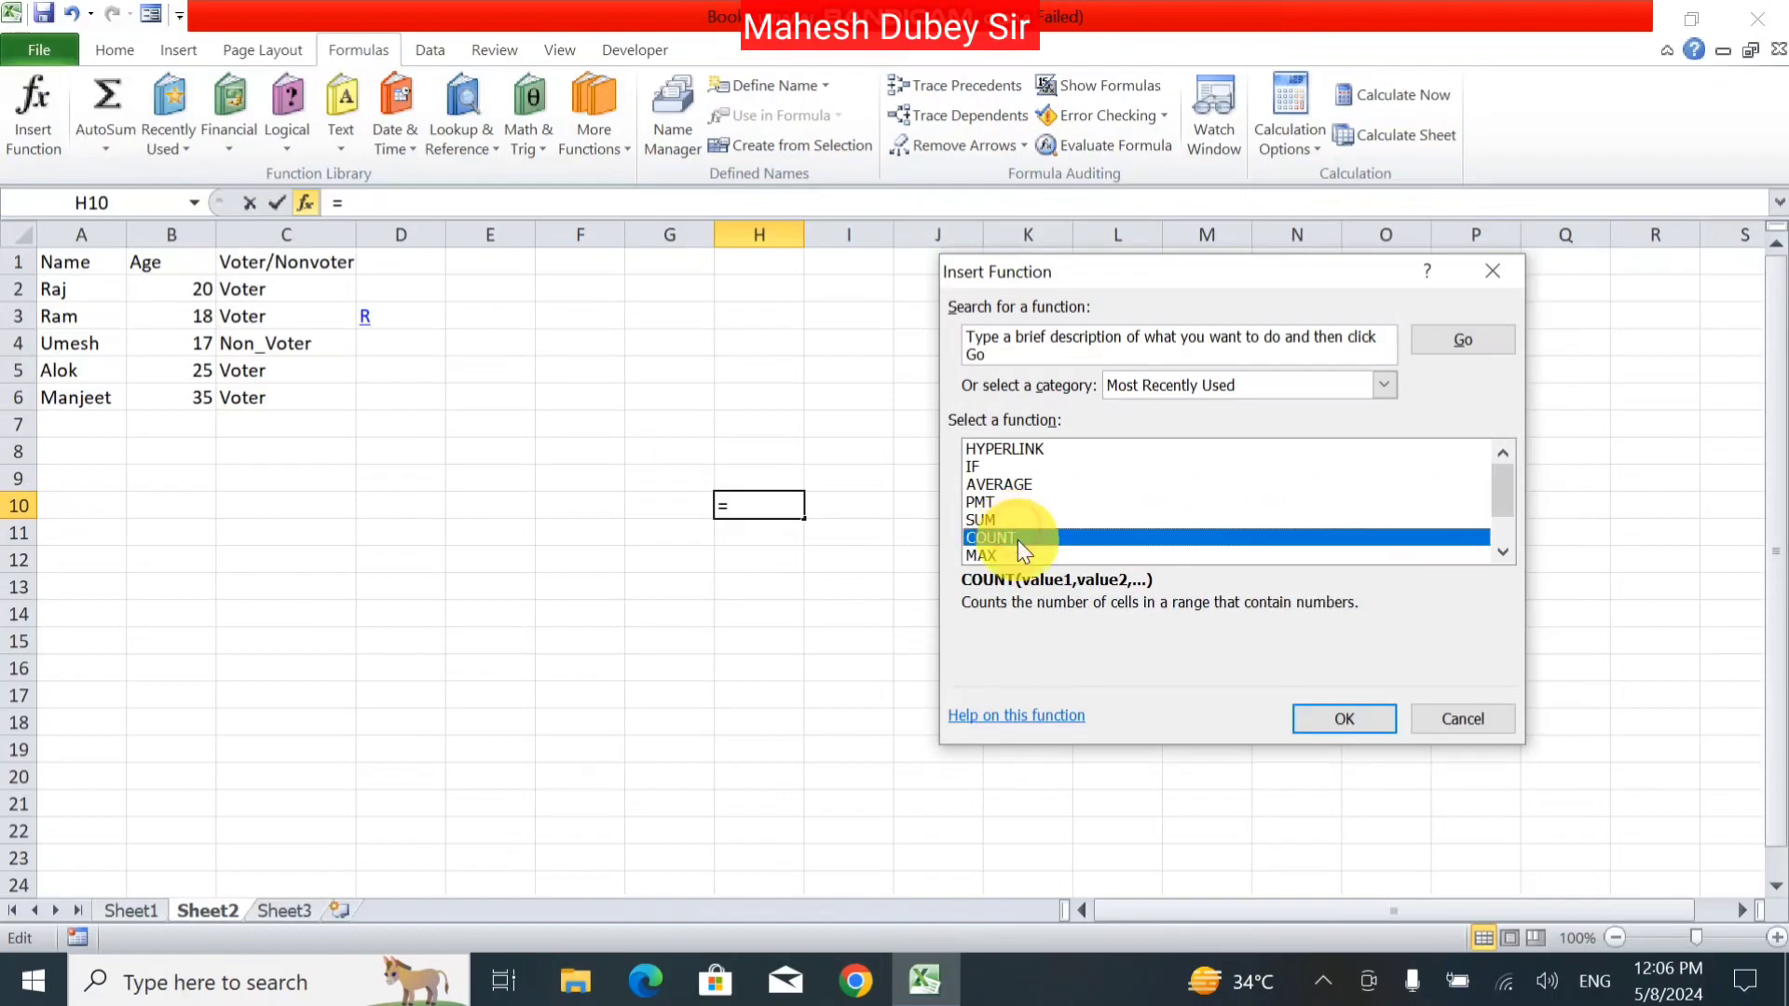
scroll(1017, 540, down, 1)
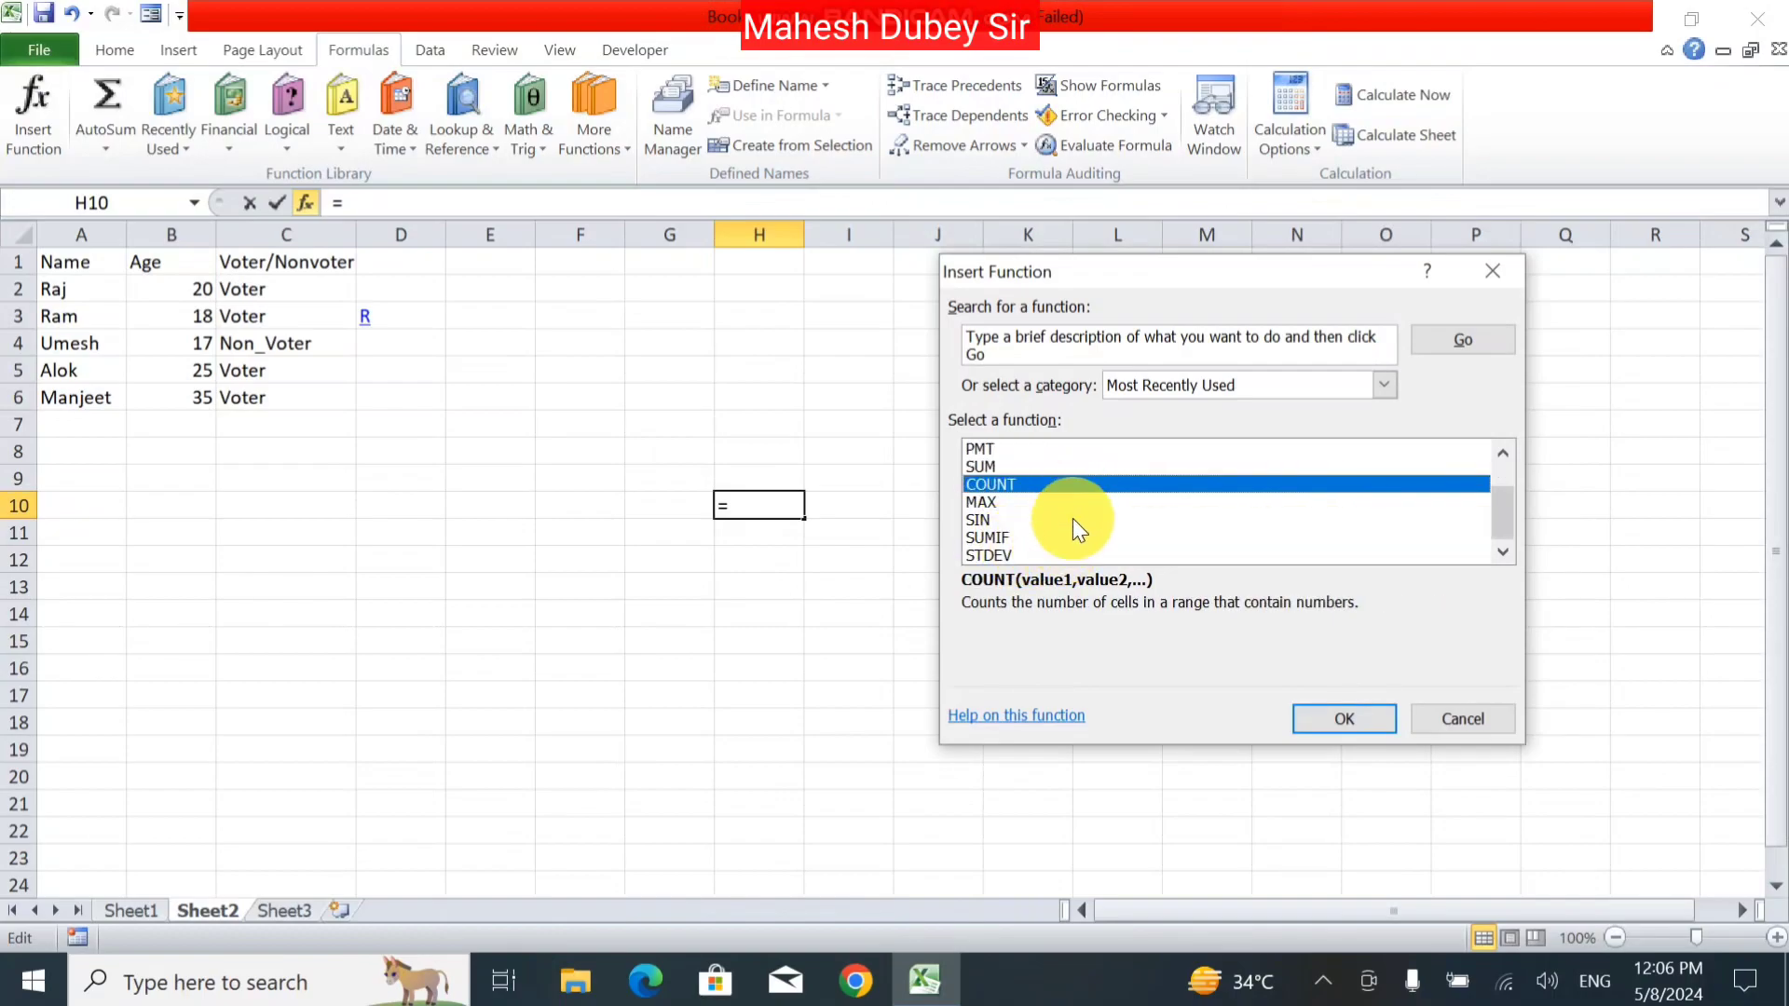
scroll(1088, 590, up, 1)
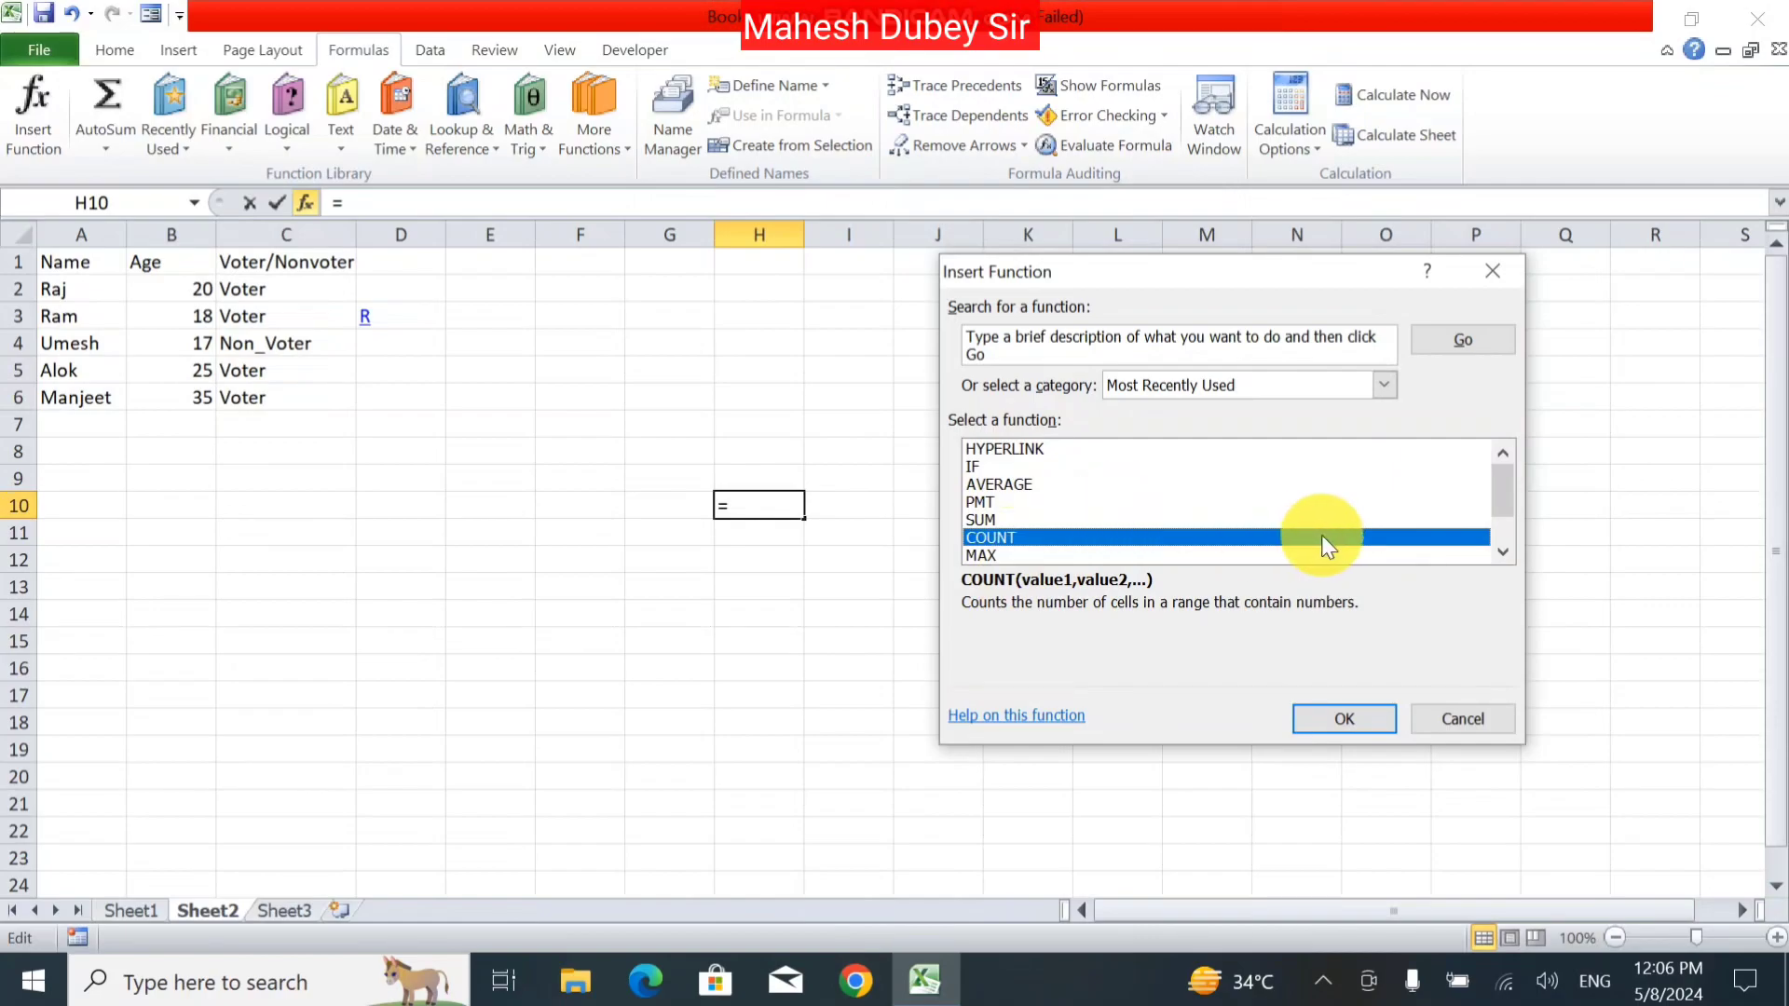
scroll(1321, 535, down, 1)
click(1484, 716)
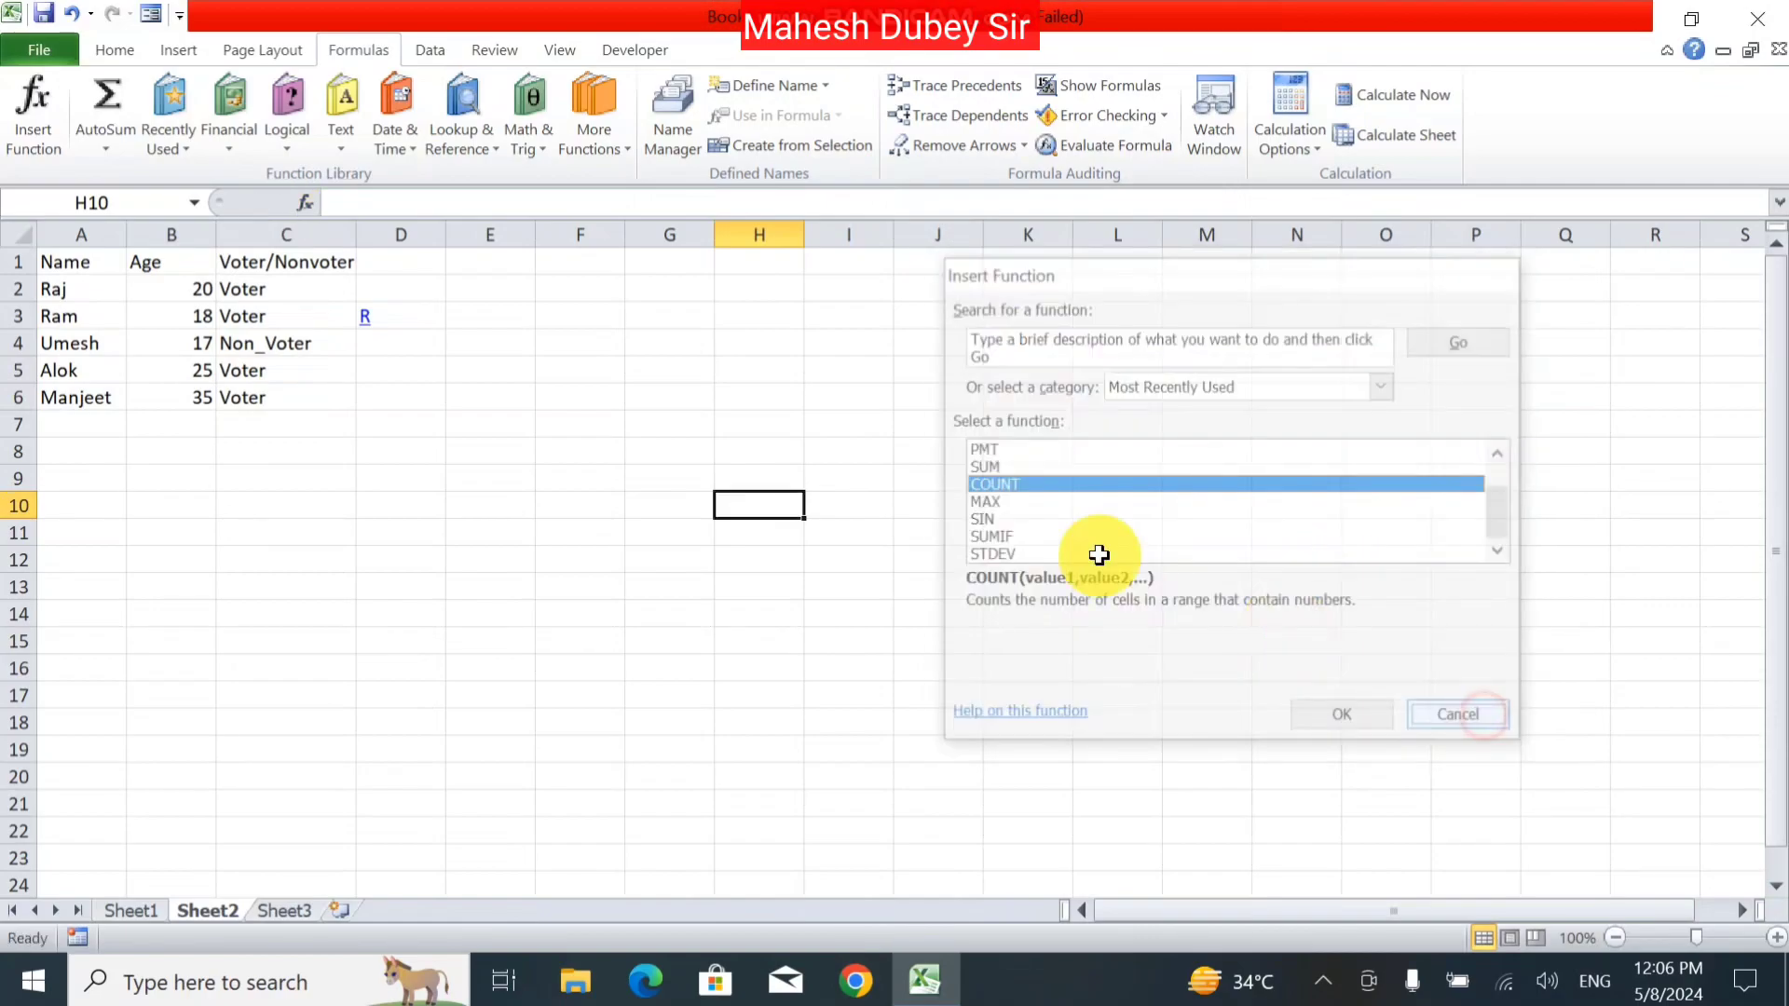
click(885, 445)
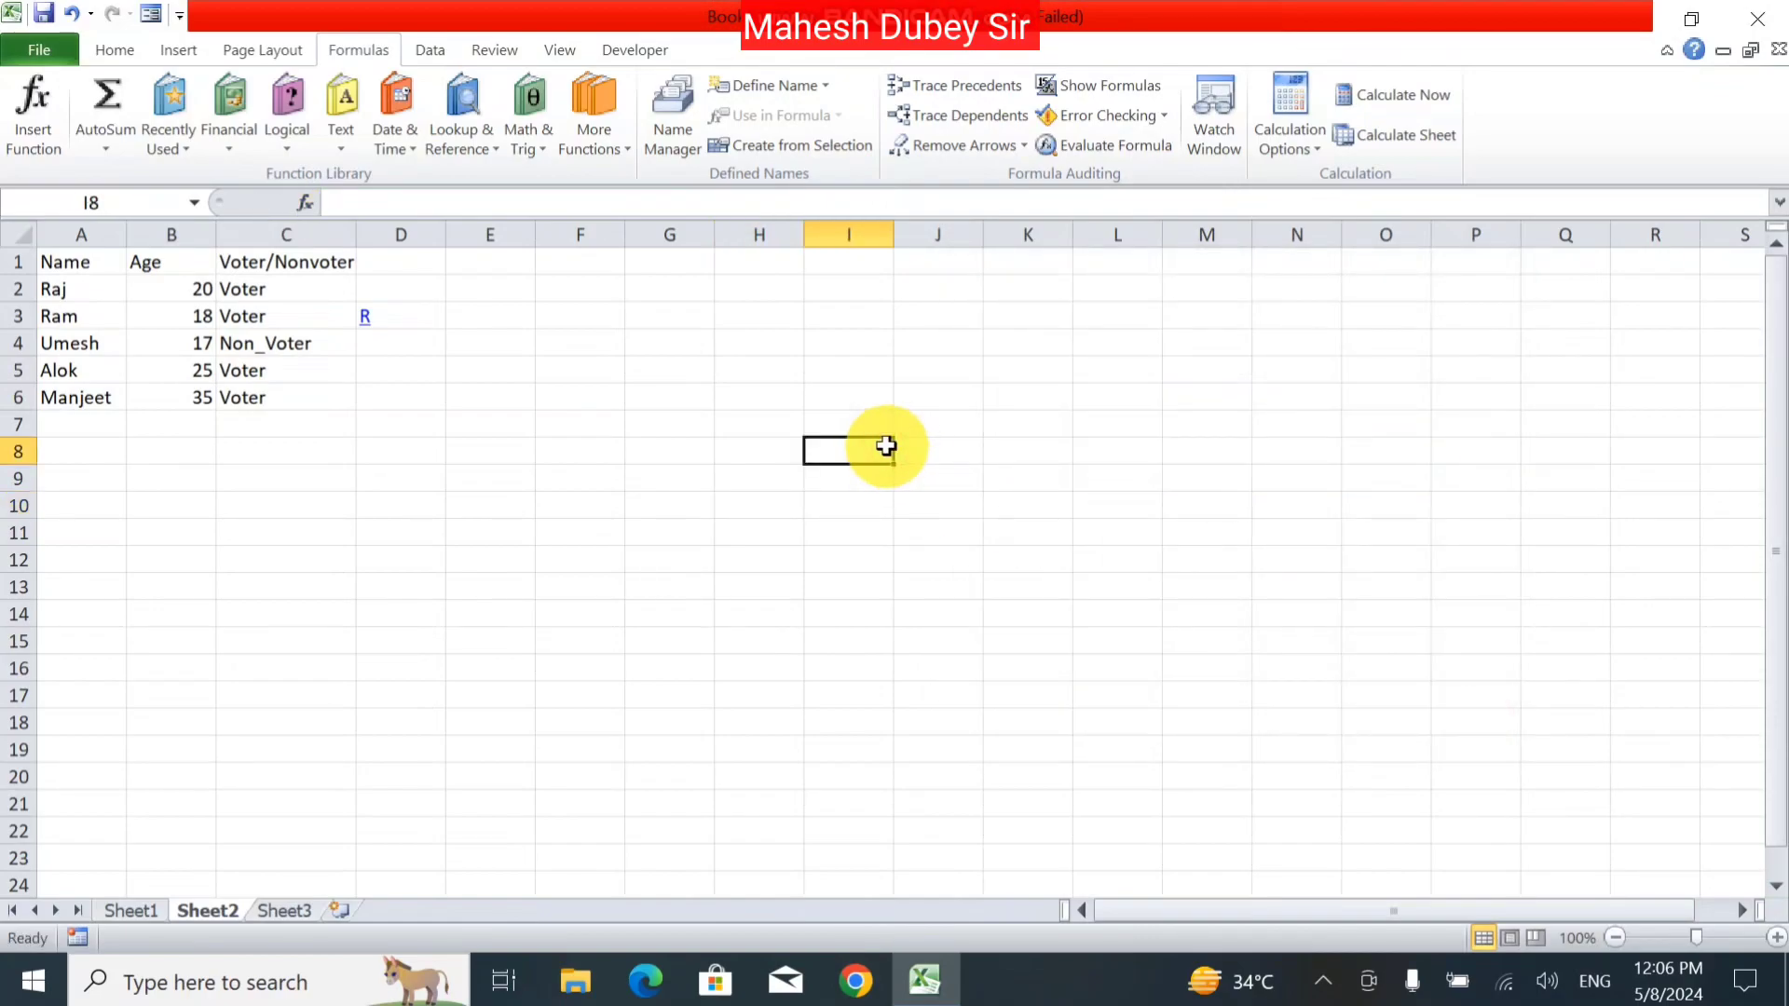